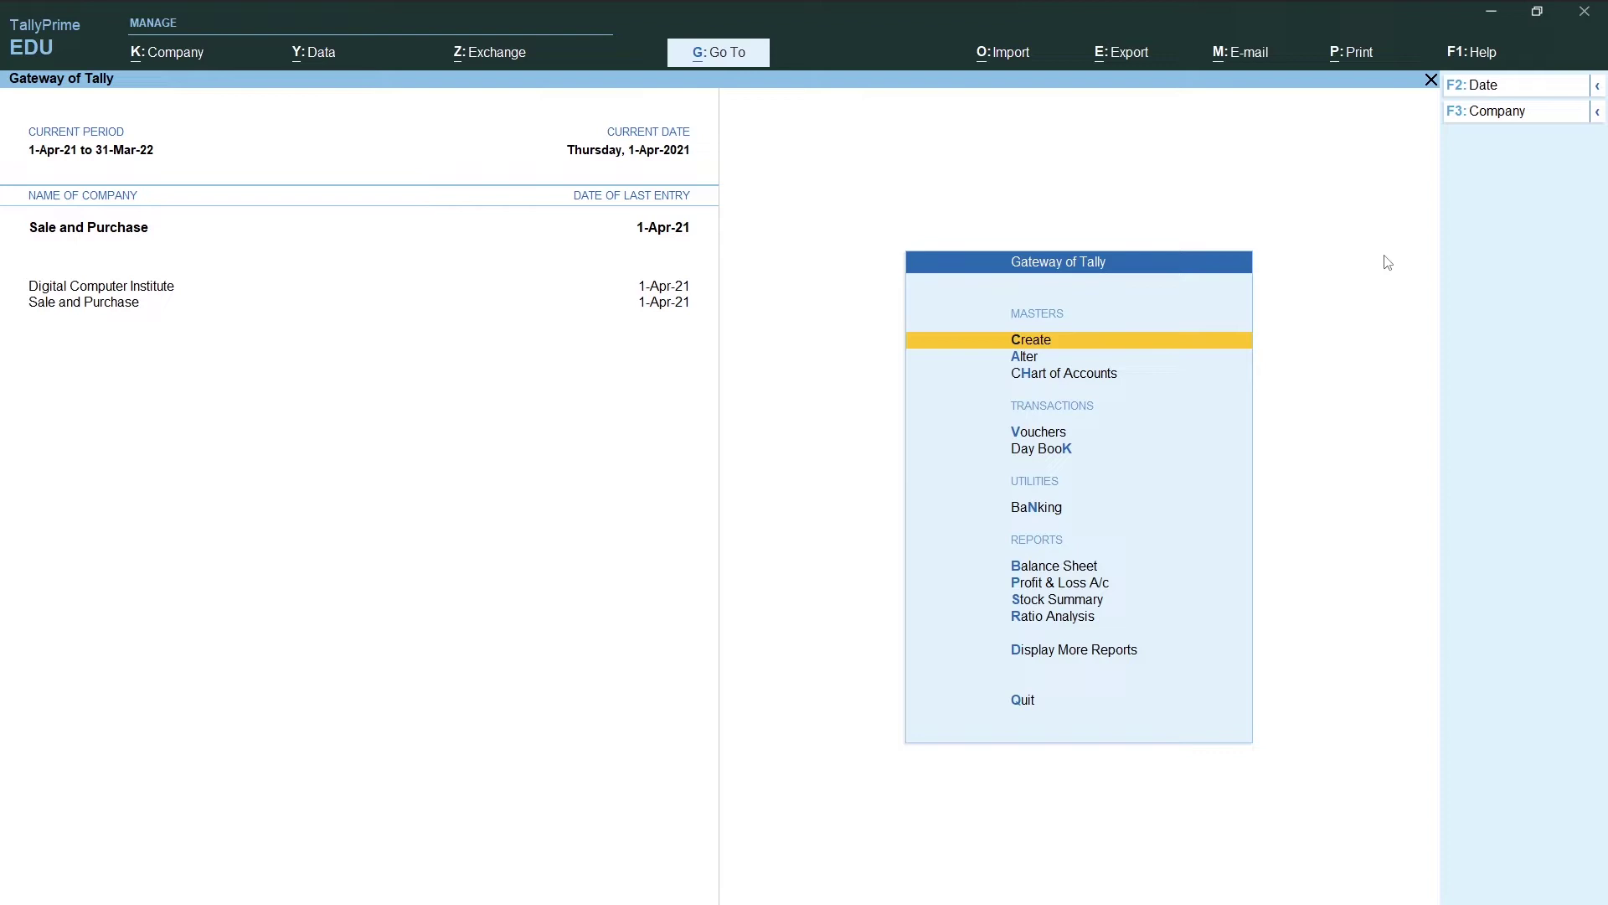
# Switch to the Word document and review the voucher types listed for purchase returns and sale returns.
pyautogui.hotkey('alt', 'Tab')
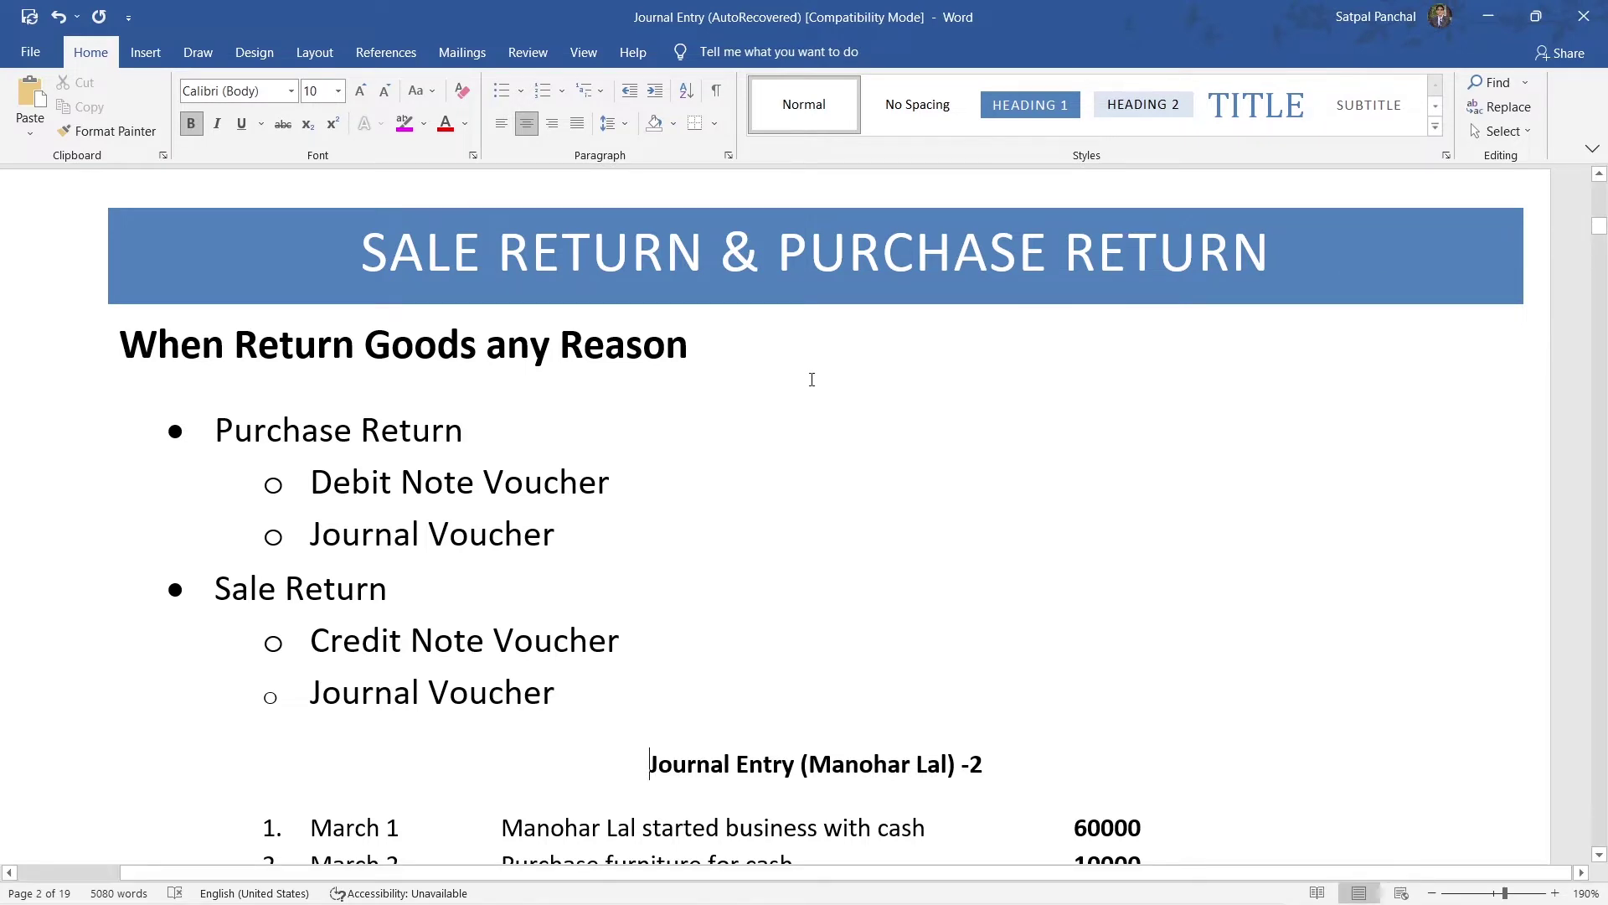
pyautogui.moveTo(807, 366); pyautogui.dragTo(115, 370)
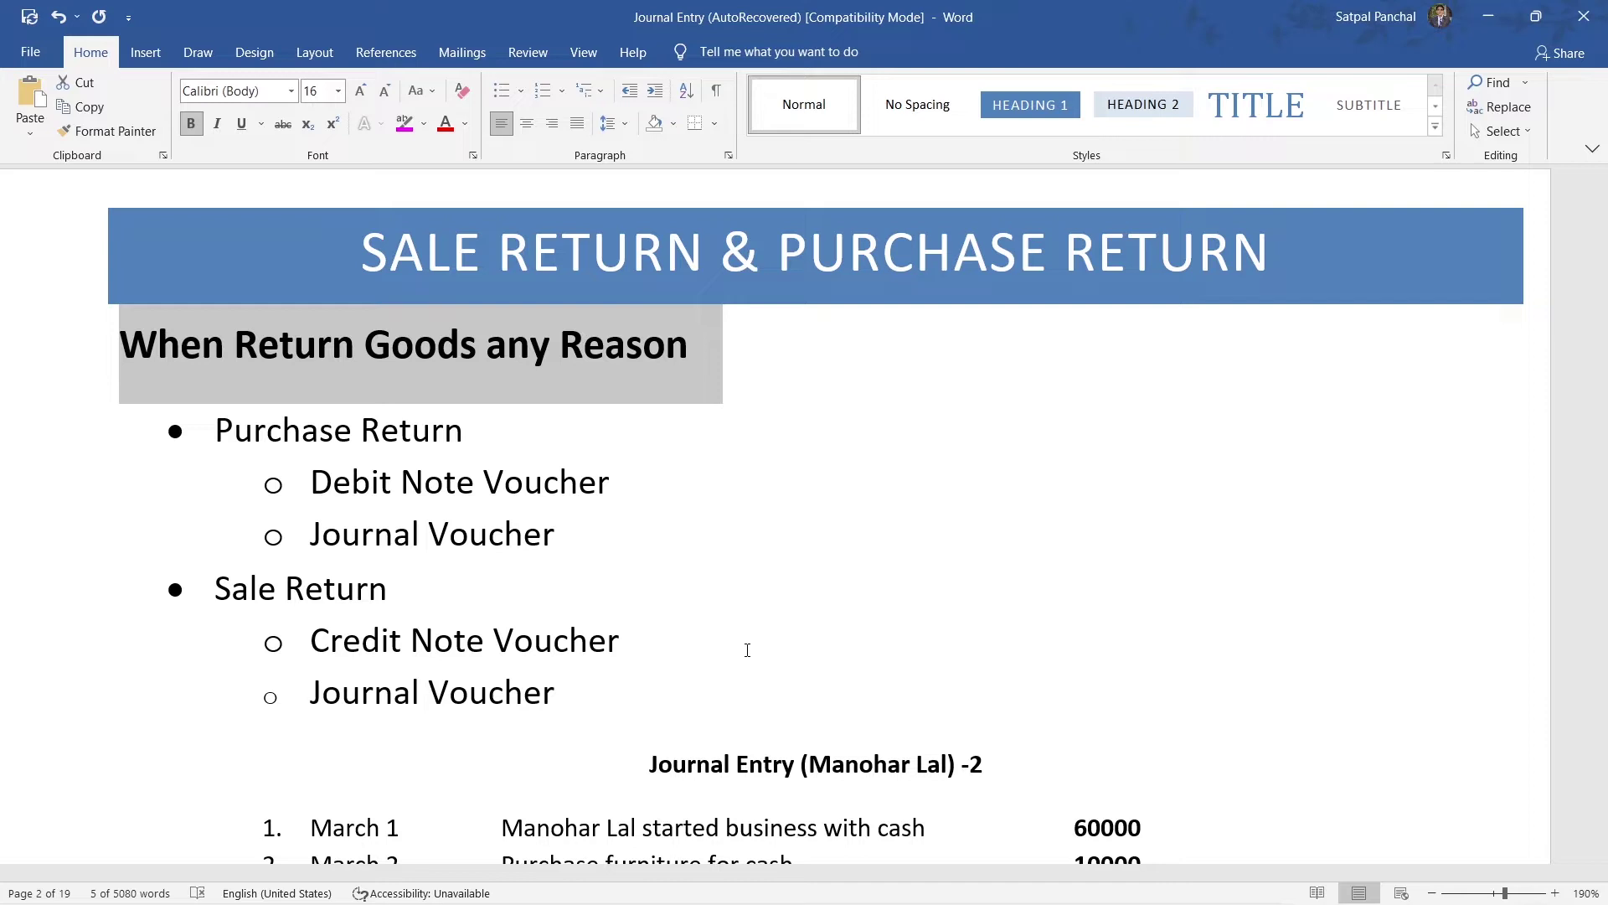
pyautogui.press('Down')
pyautogui.press('Down')
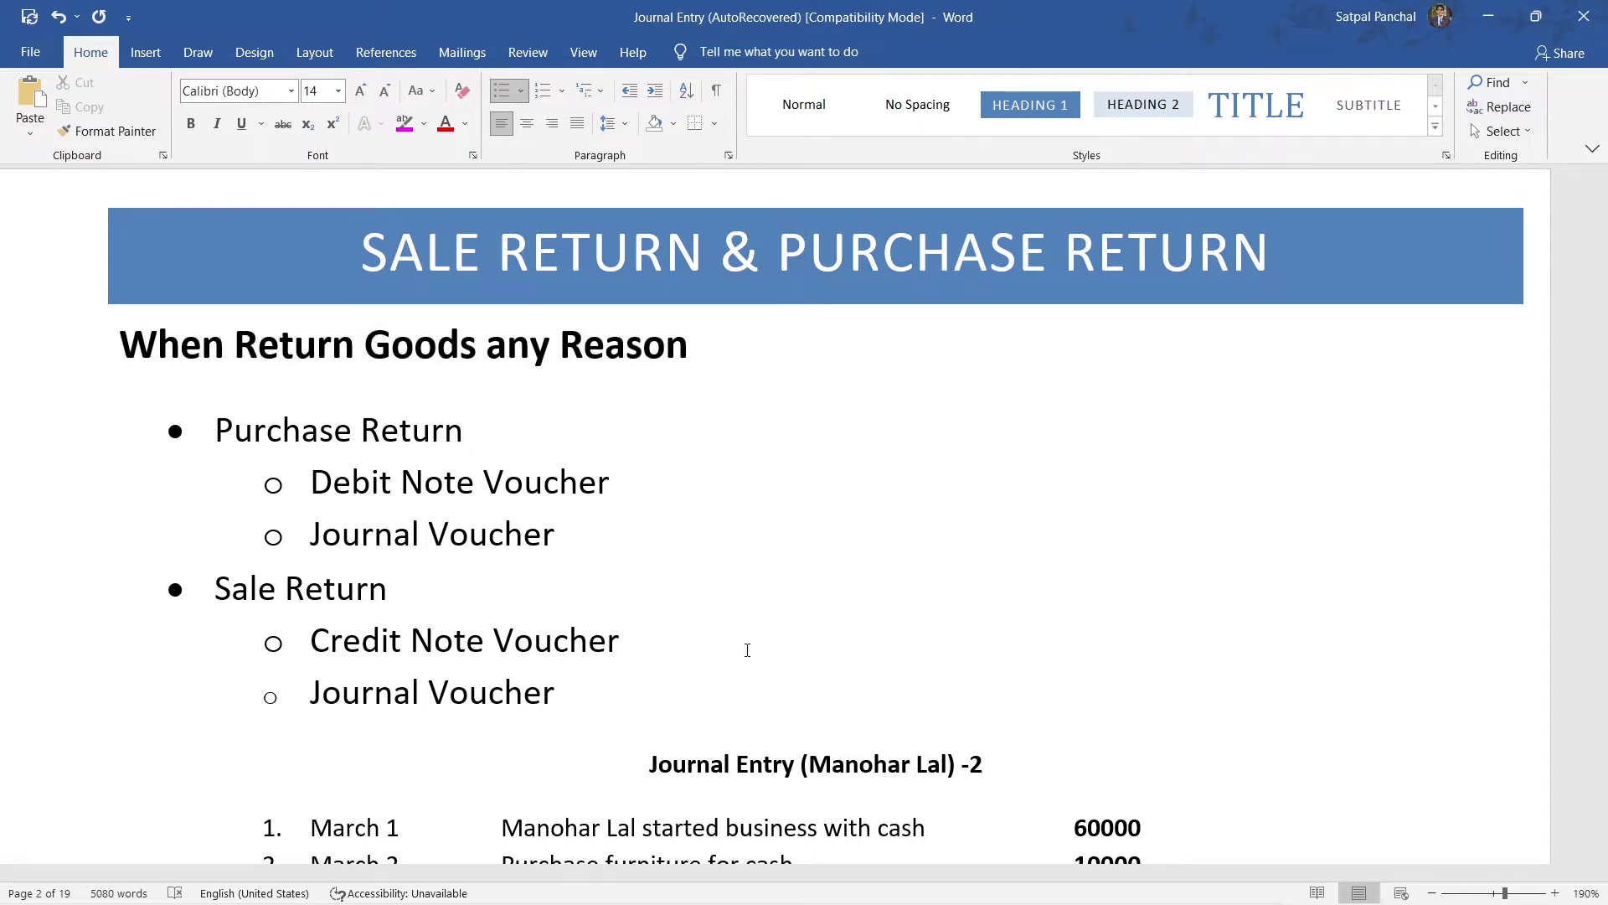
pyautogui.moveTo(582, 538); pyautogui.dragTo(195, 554)
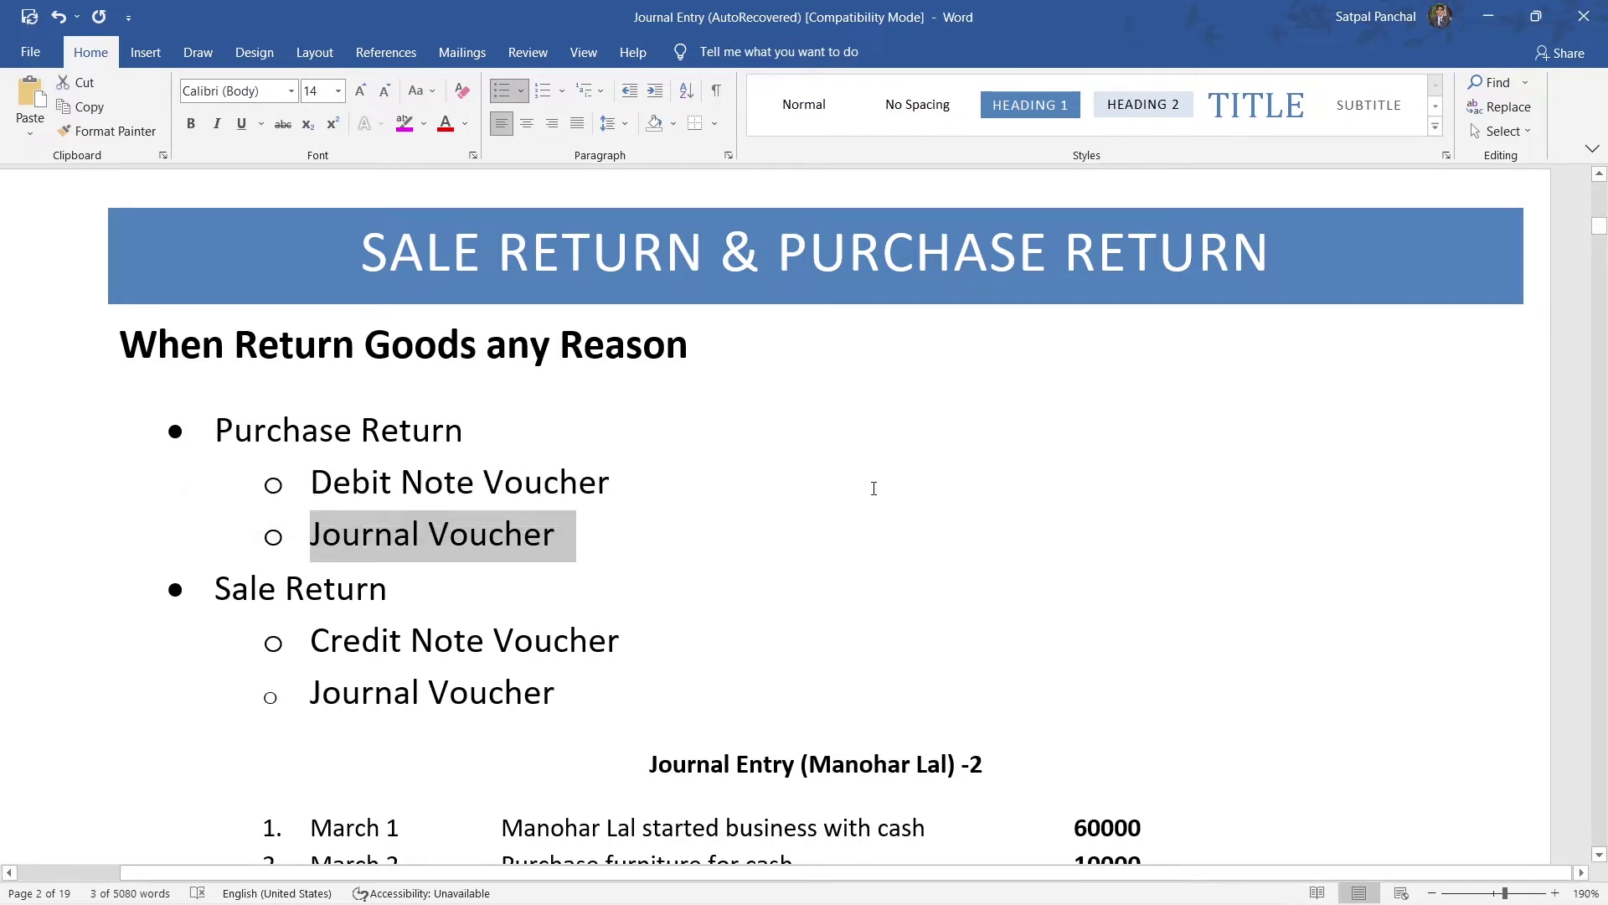
pyautogui.moveTo(610, 484); pyautogui.dragTo(308, 490)
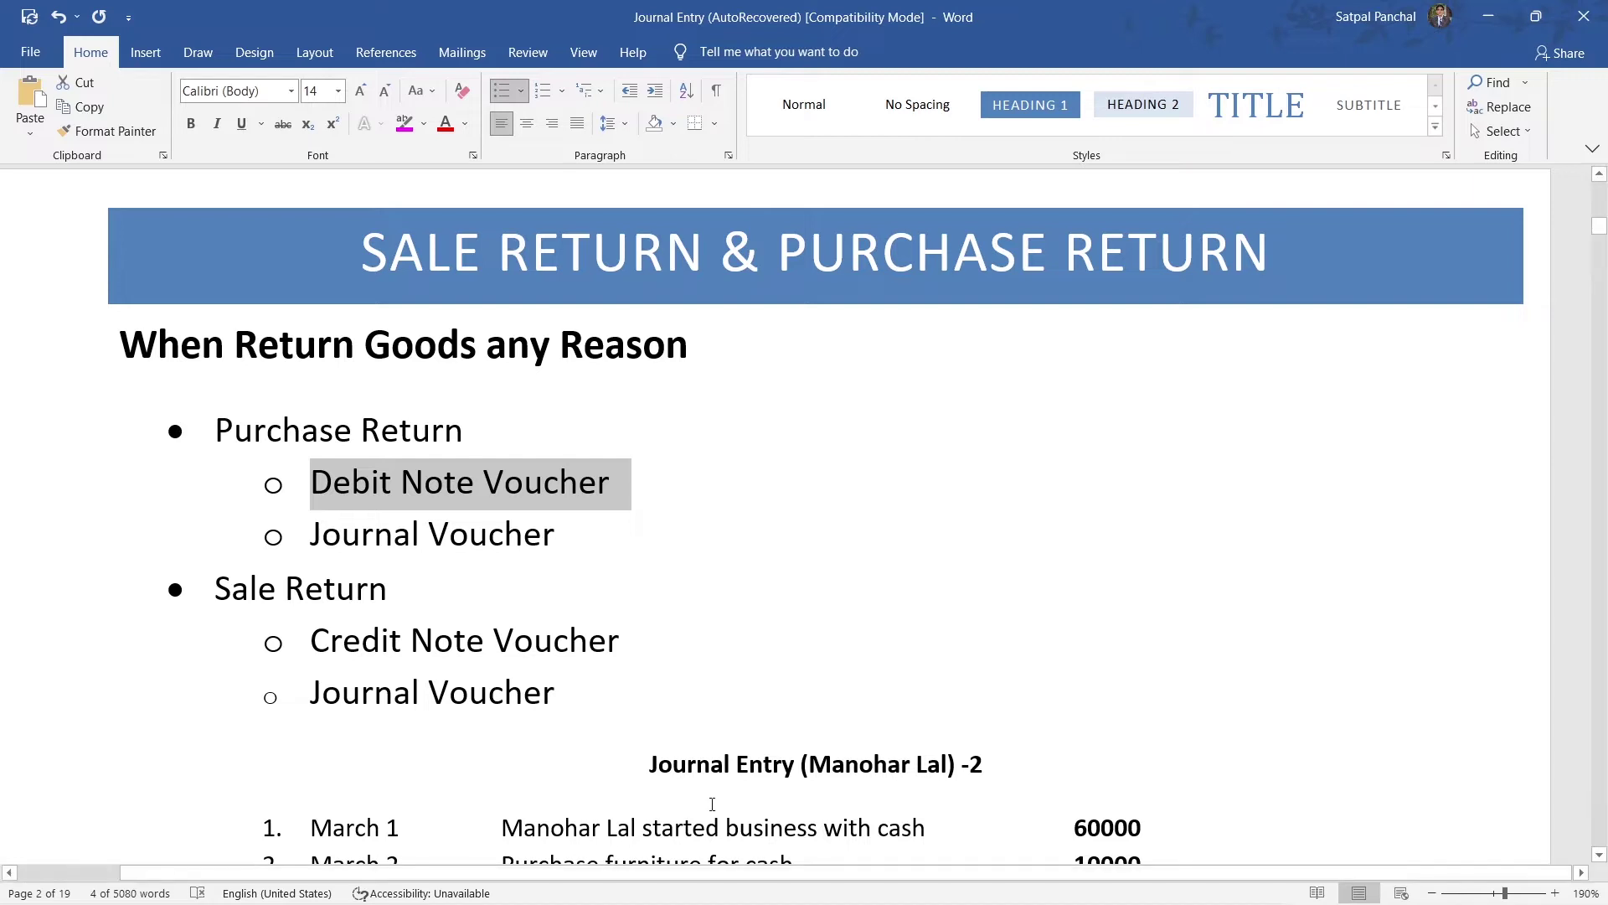
pyautogui.moveTo(582, 536); pyautogui.dragTo(214, 532)
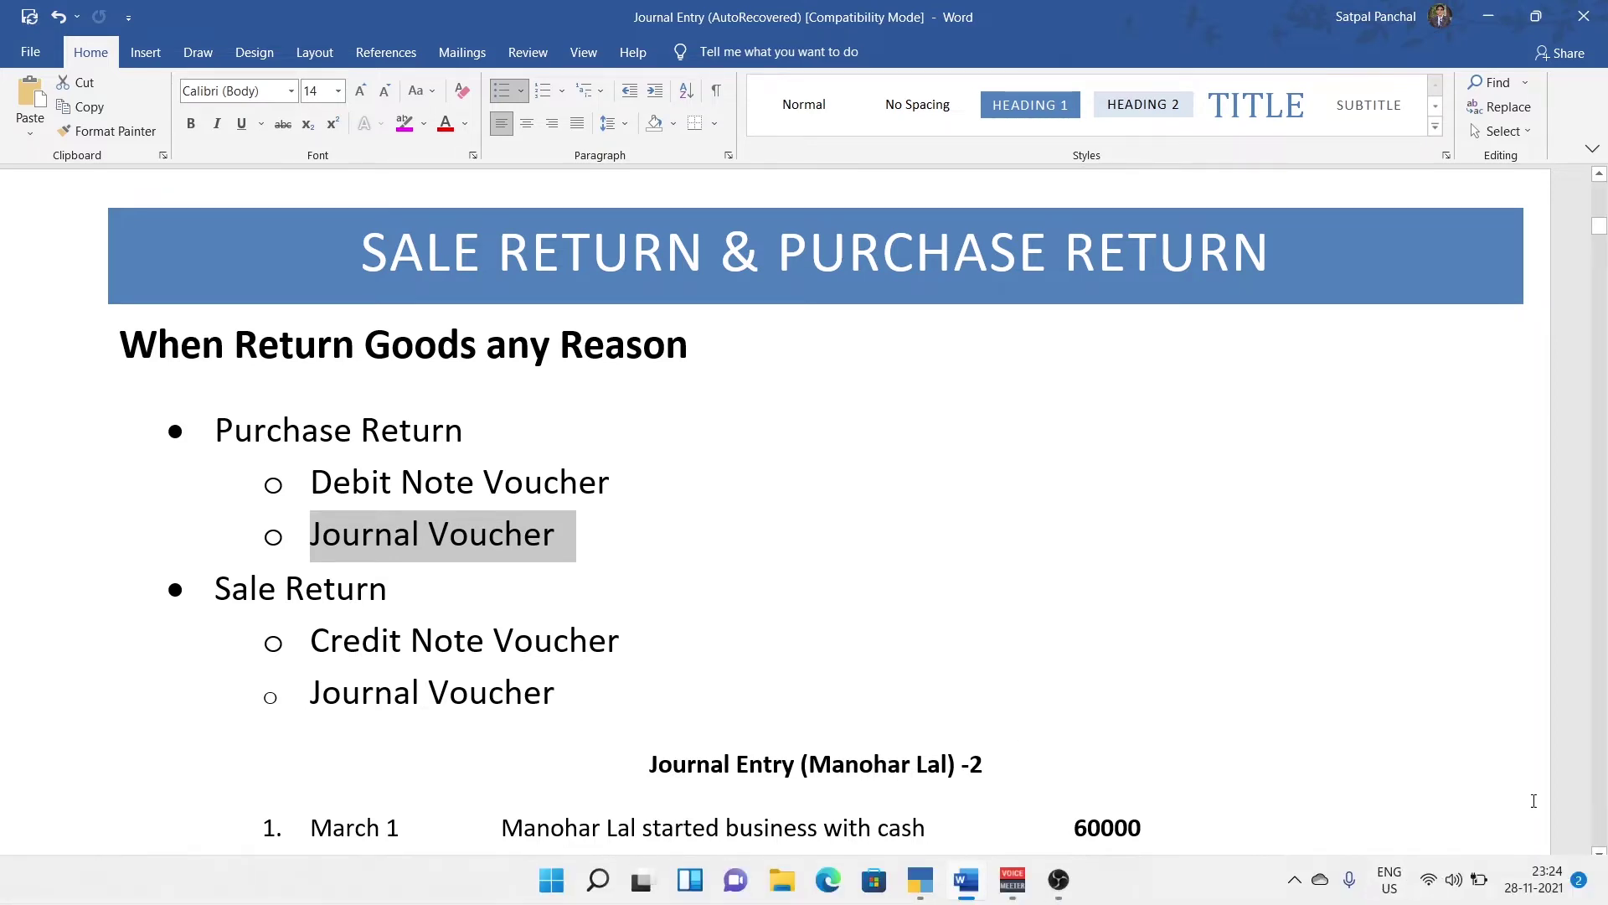
# Examine the March 5 goods purchase and the matching March 7 defective goods return in the journal entry list.
pyautogui.click(1599, 855)
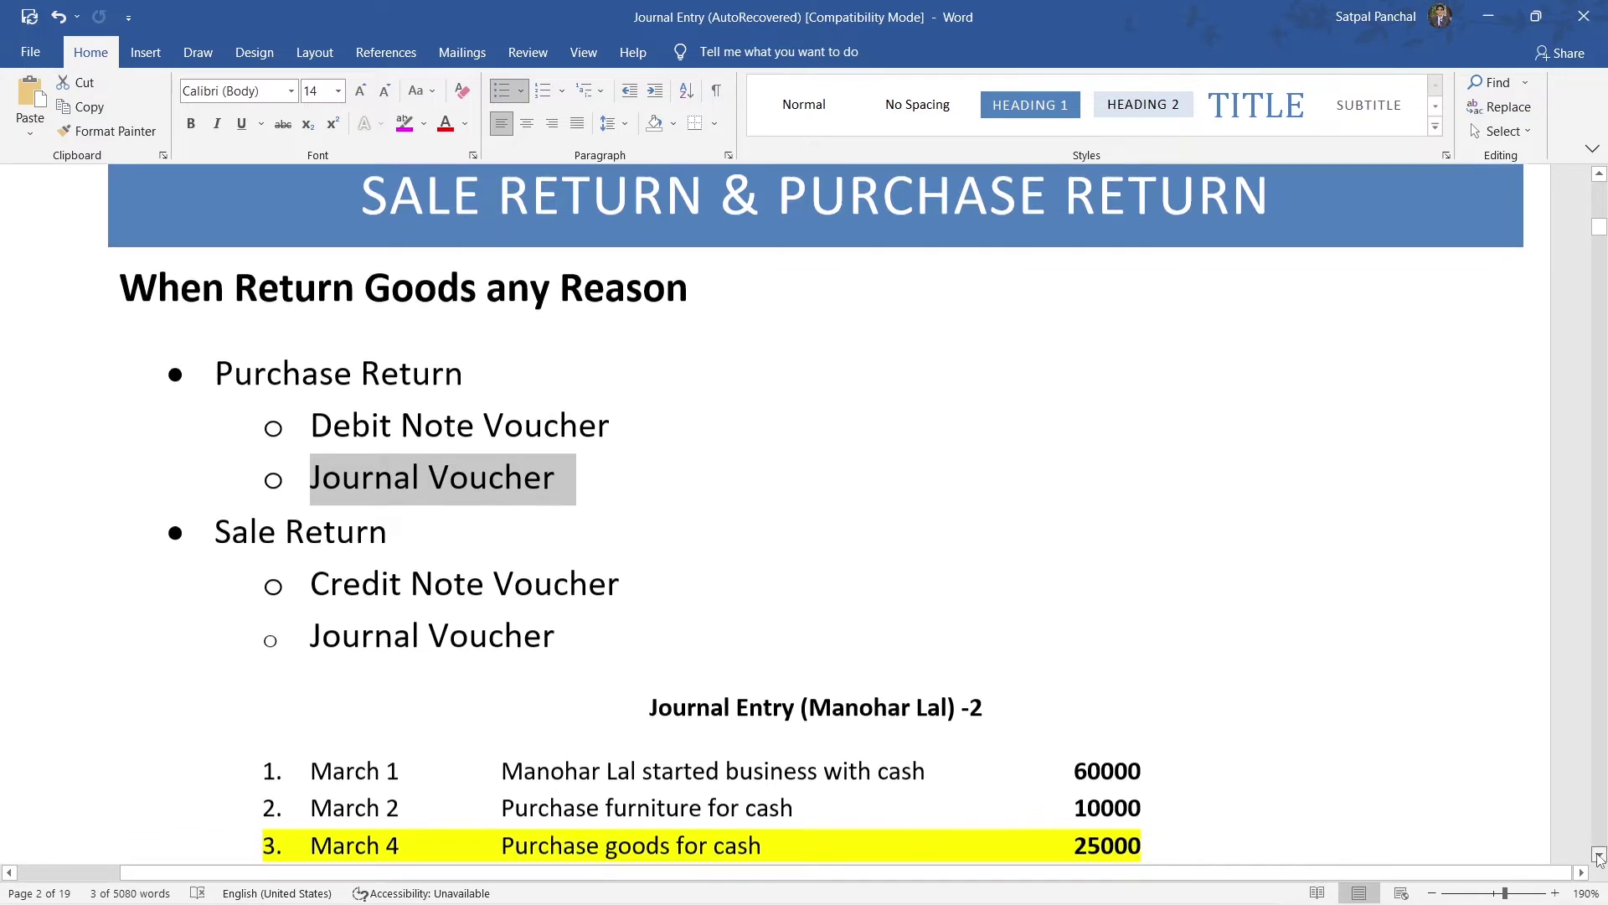
pyautogui.moveTo(1599, 855); pyautogui.dragTo(1599, 854)
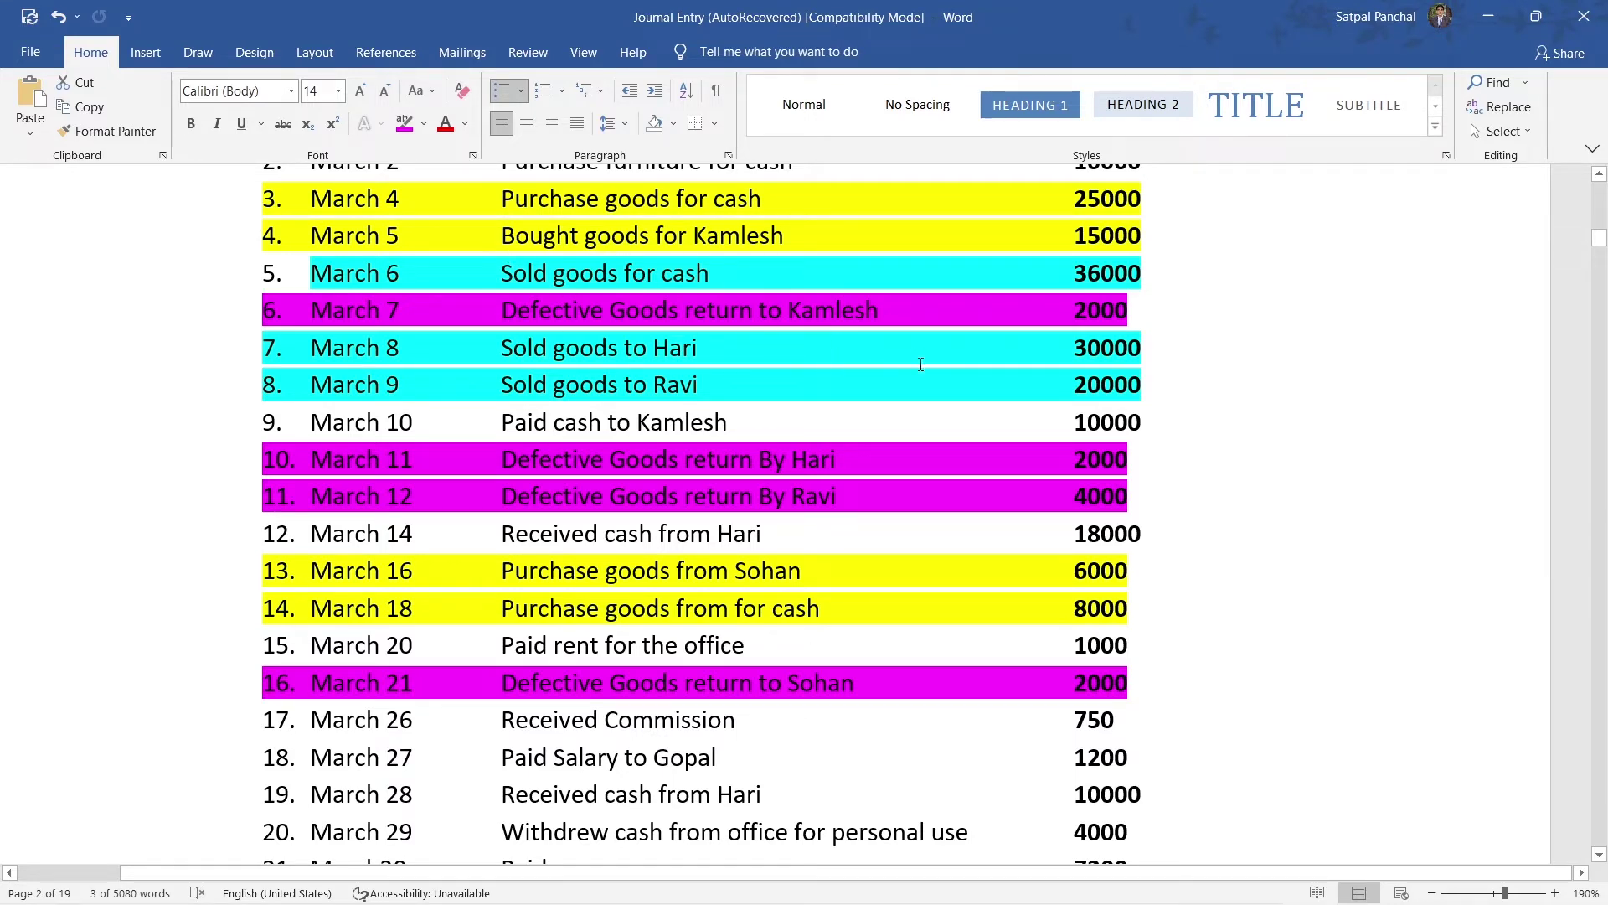
pyautogui.click(1599, 173)
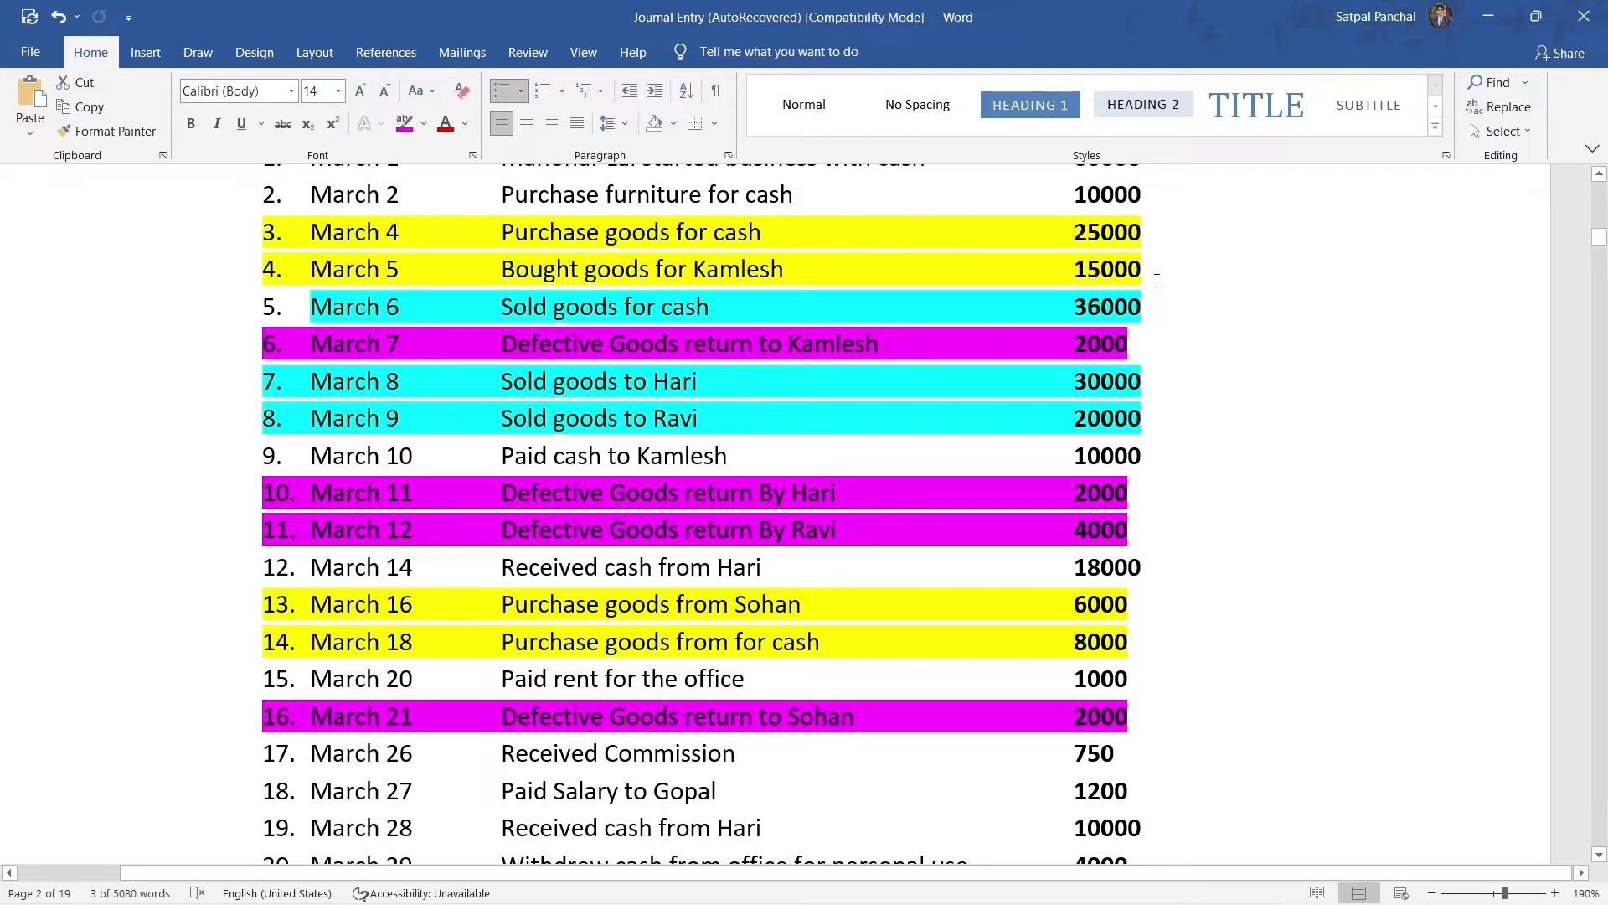
pyautogui.moveTo(1156, 271); pyautogui.dragTo(231, 280)
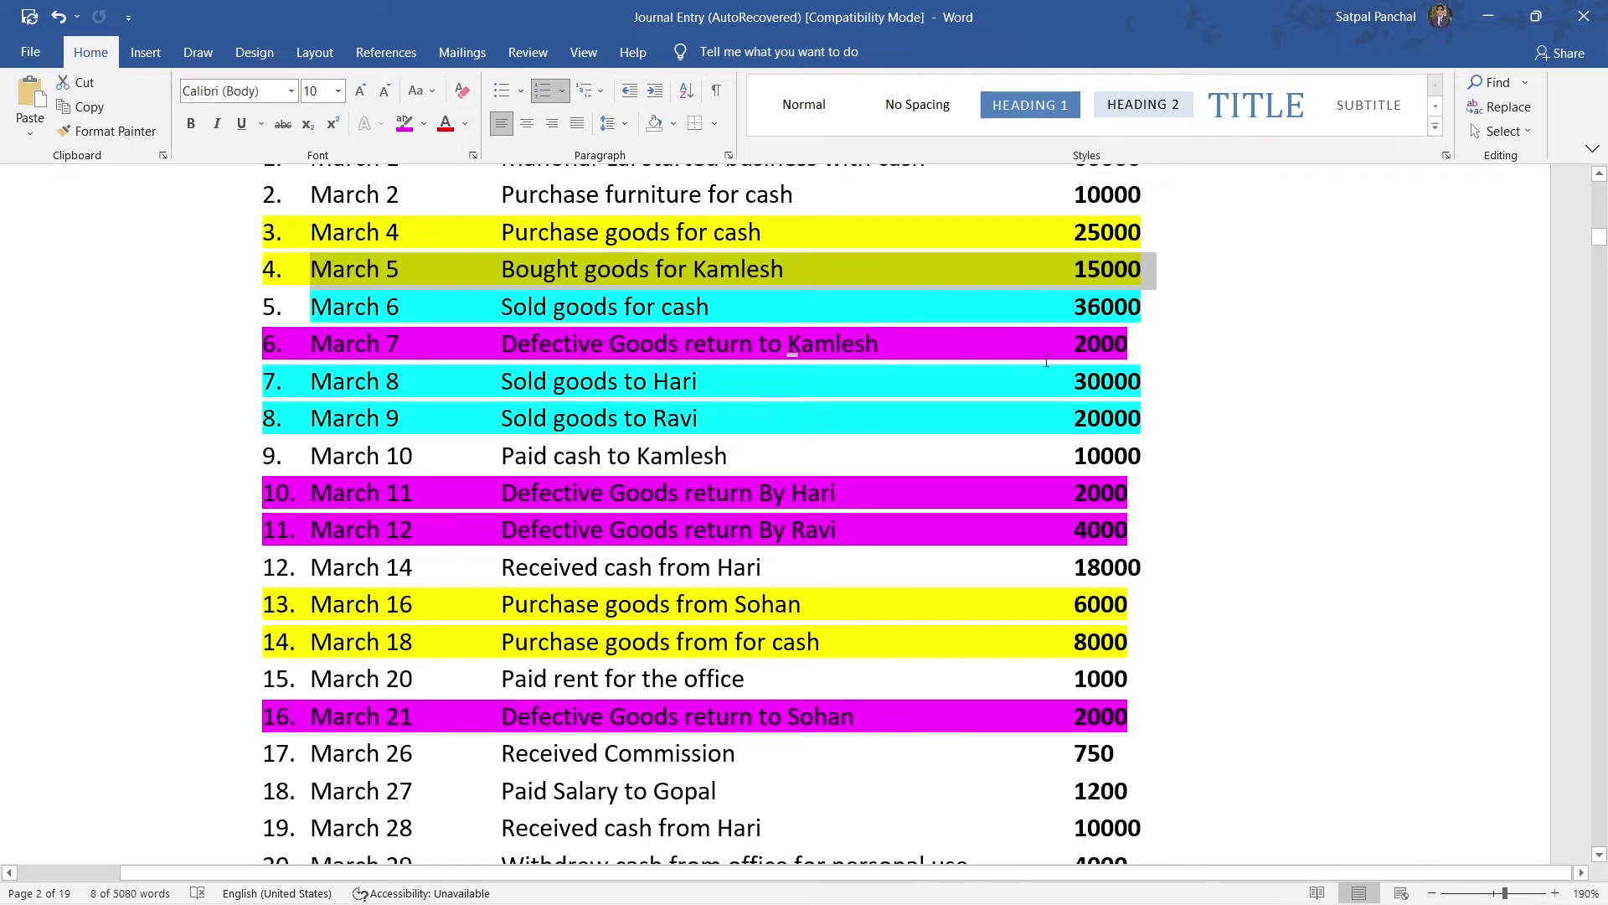
pyautogui.moveTo(1128, 356); pyautogui.dragTo(224, 356)
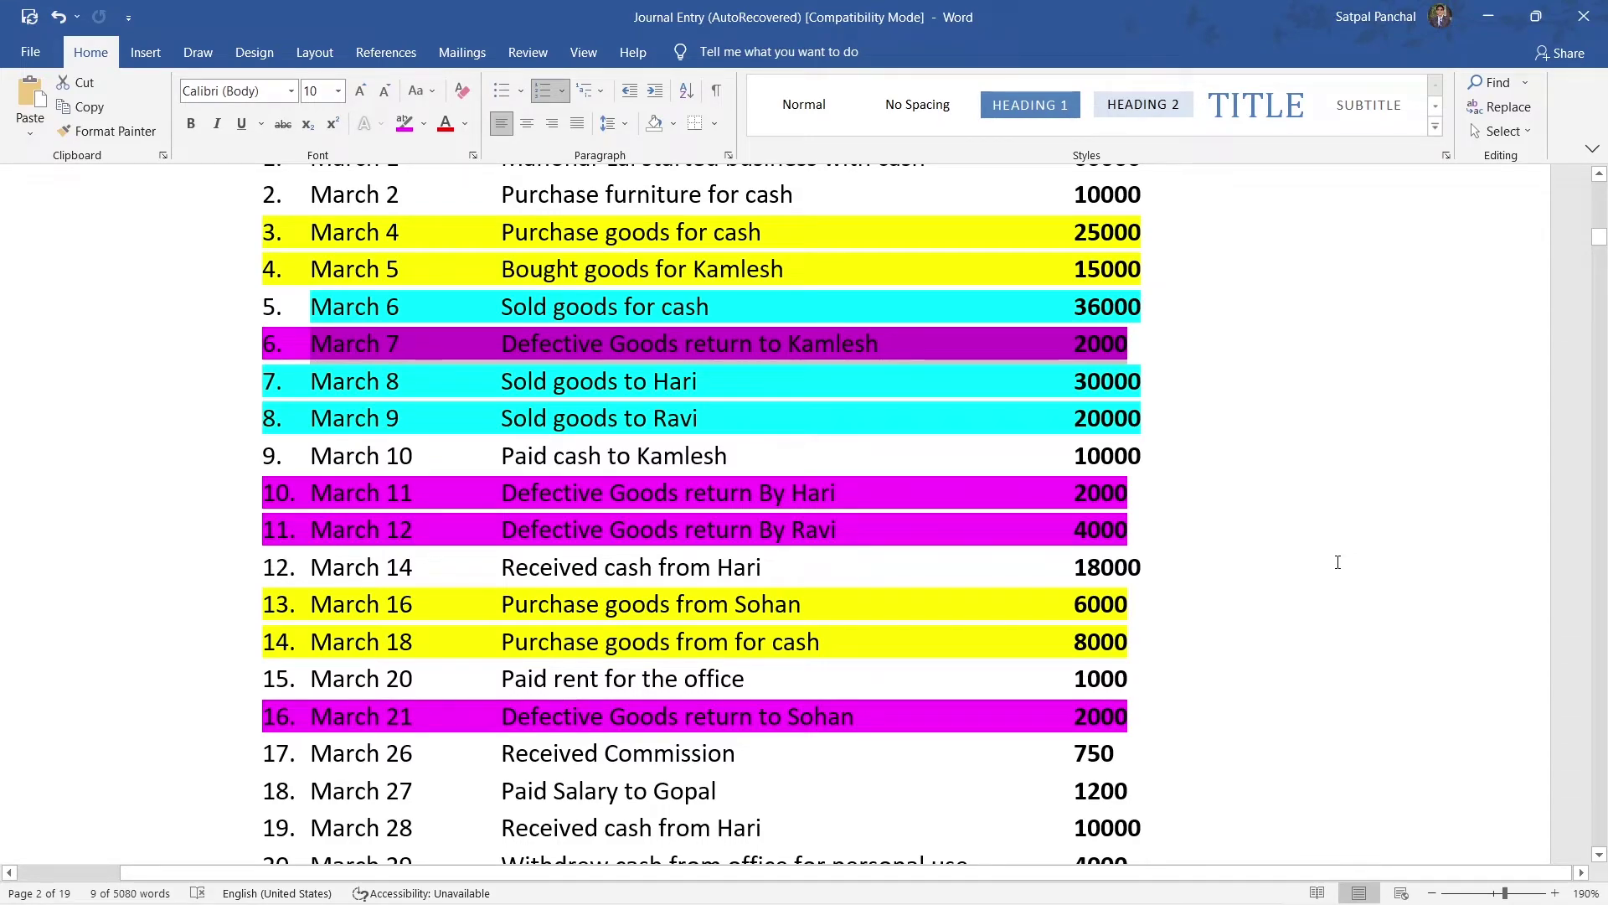
# Switch to TallyPrime and open voucher creation for the Sale and Purchase company.
pyautogui.hotkey('alt', 'Tab')
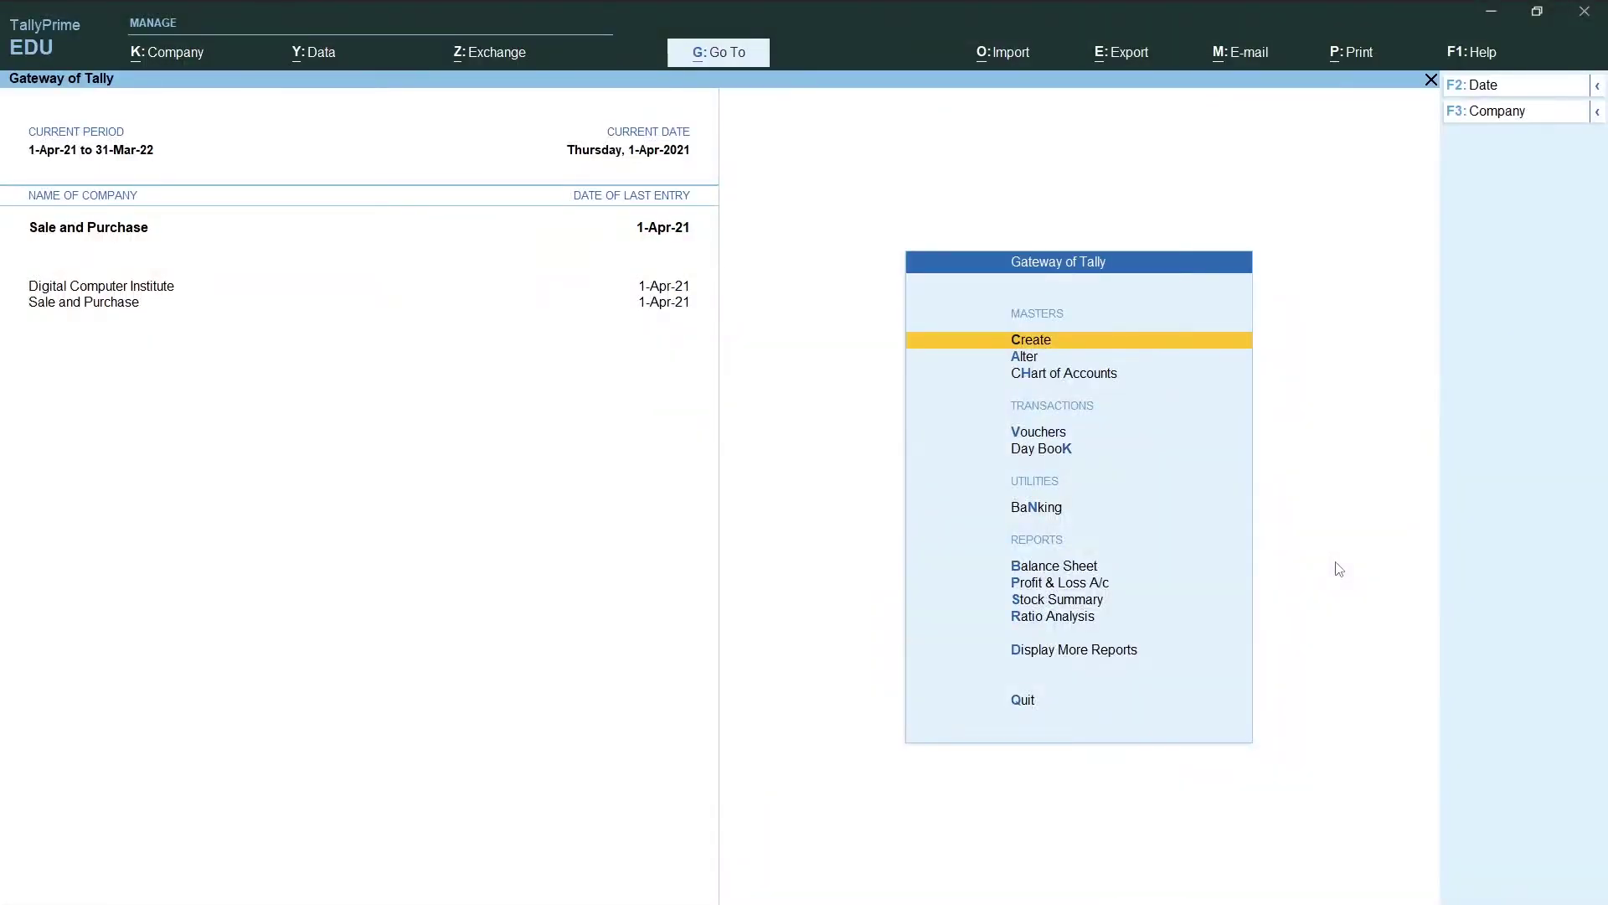
pyautogui.press('Down')
pyautogui.press('Down')
pyautogui.press('Down')
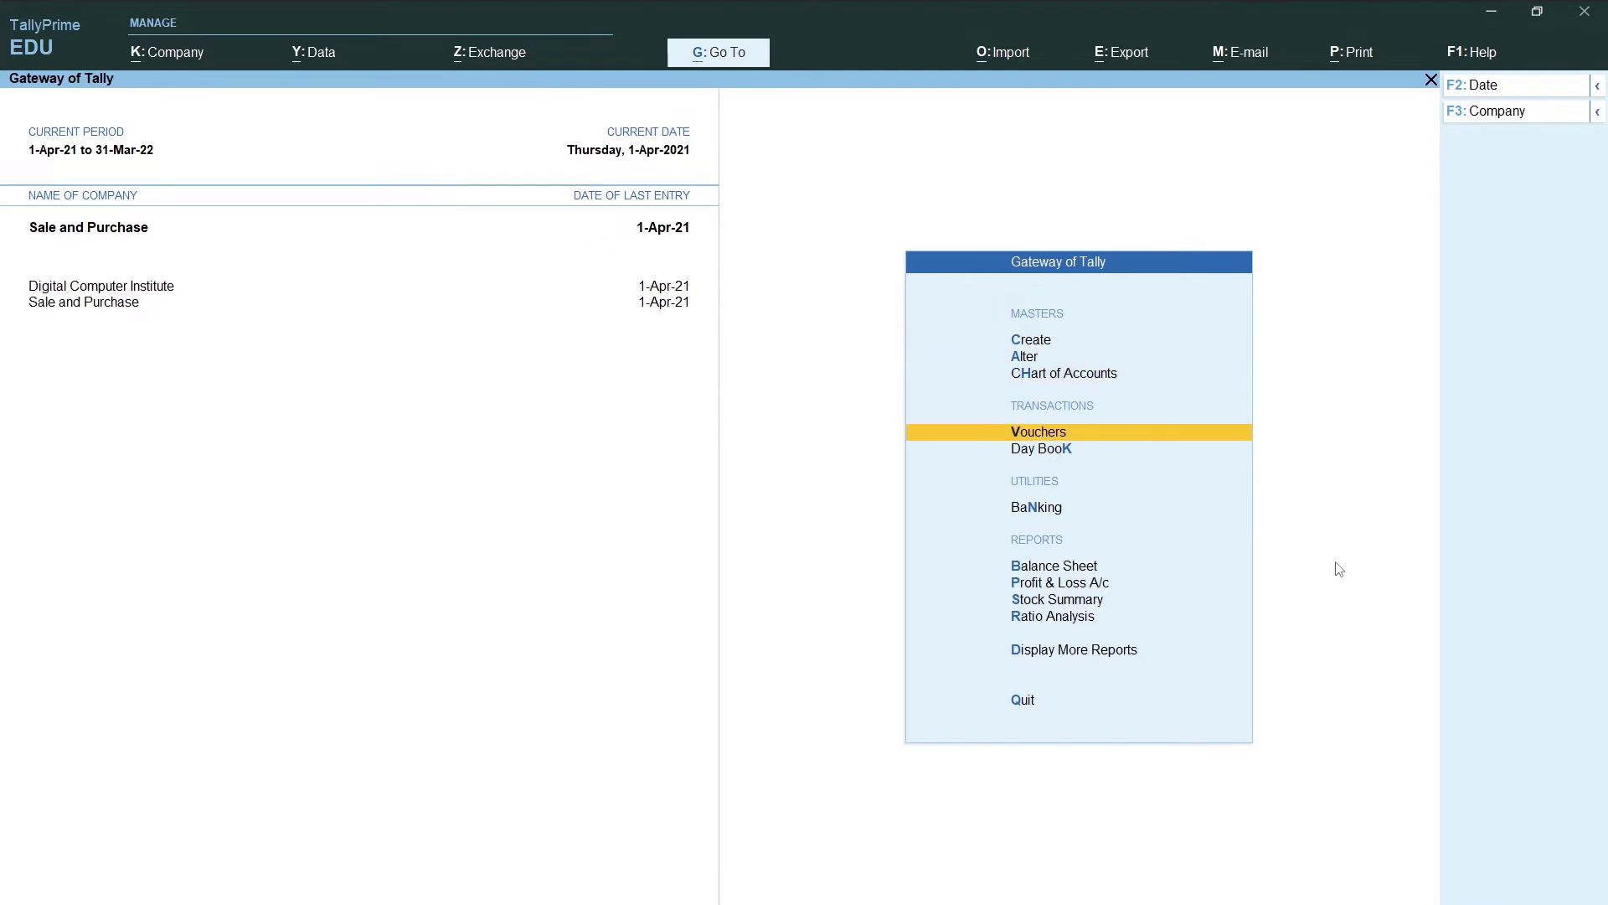
pyautogui.press('Return')
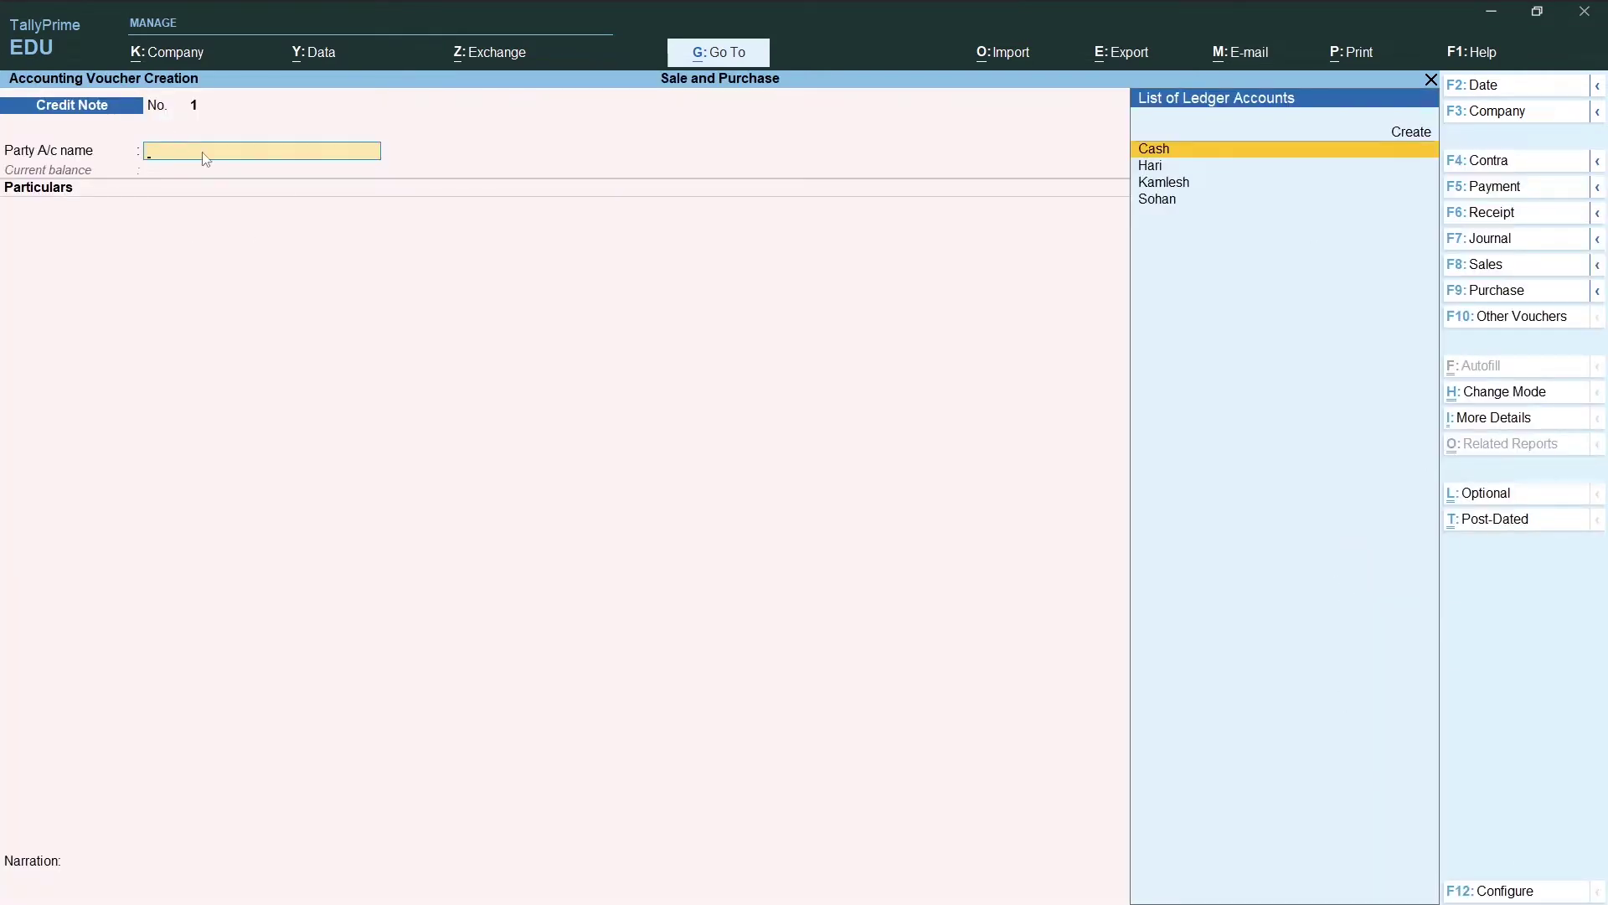
# Look over the Payment and Purchase voucher screens and the alternate voucher types, including Debit Note and Credit Note.
pyautogui.click(1503, 191)
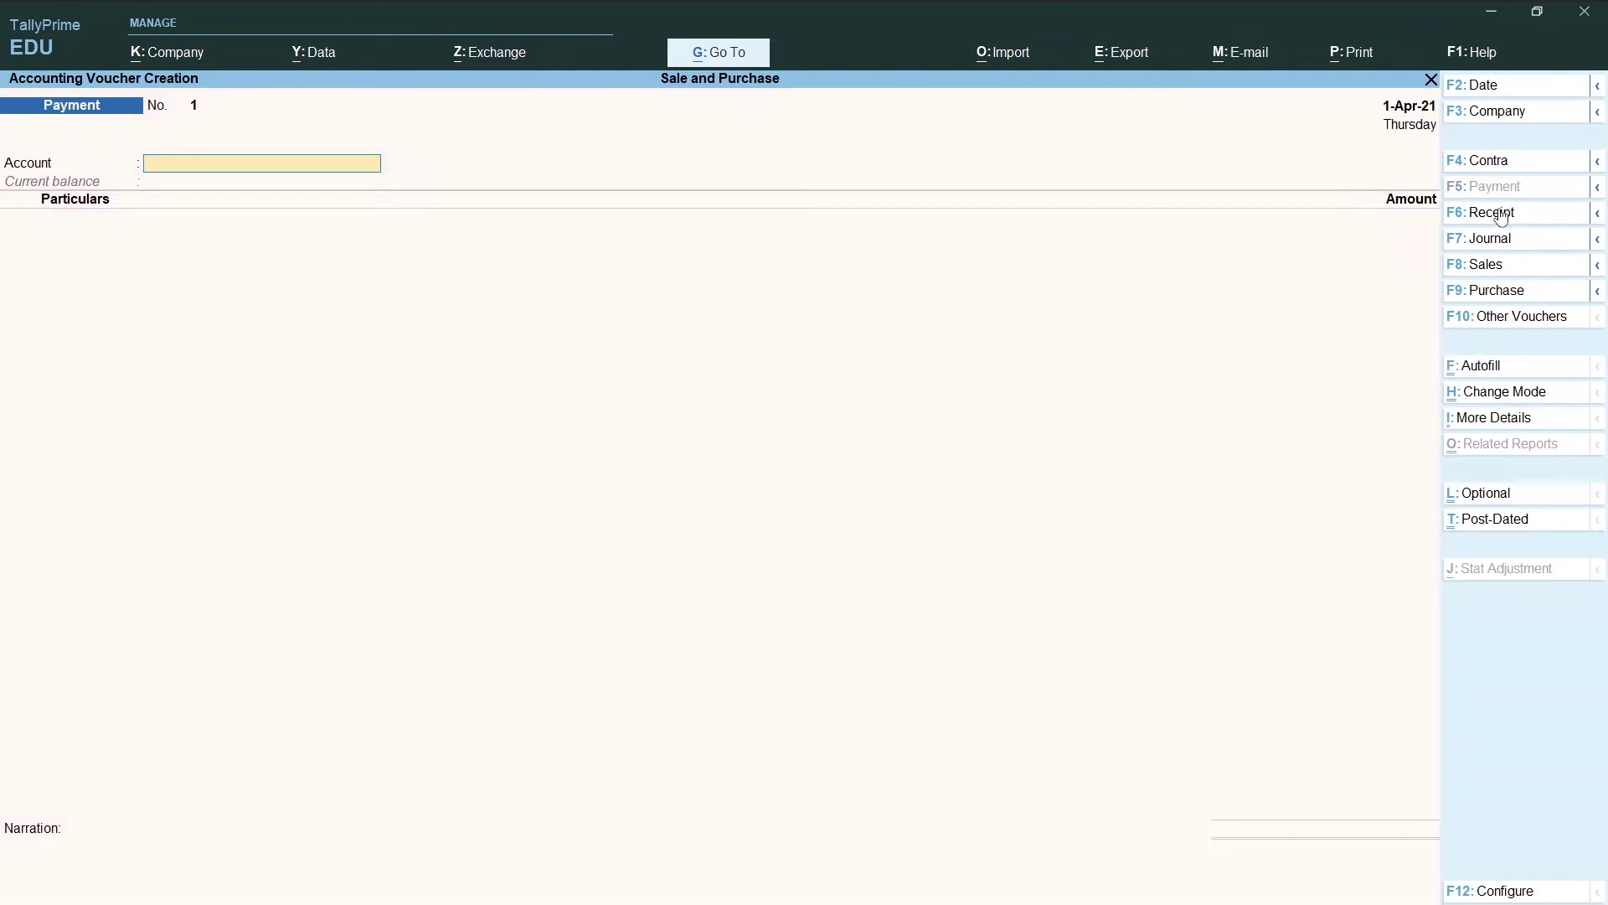
pyautogui.click(1507, 294)
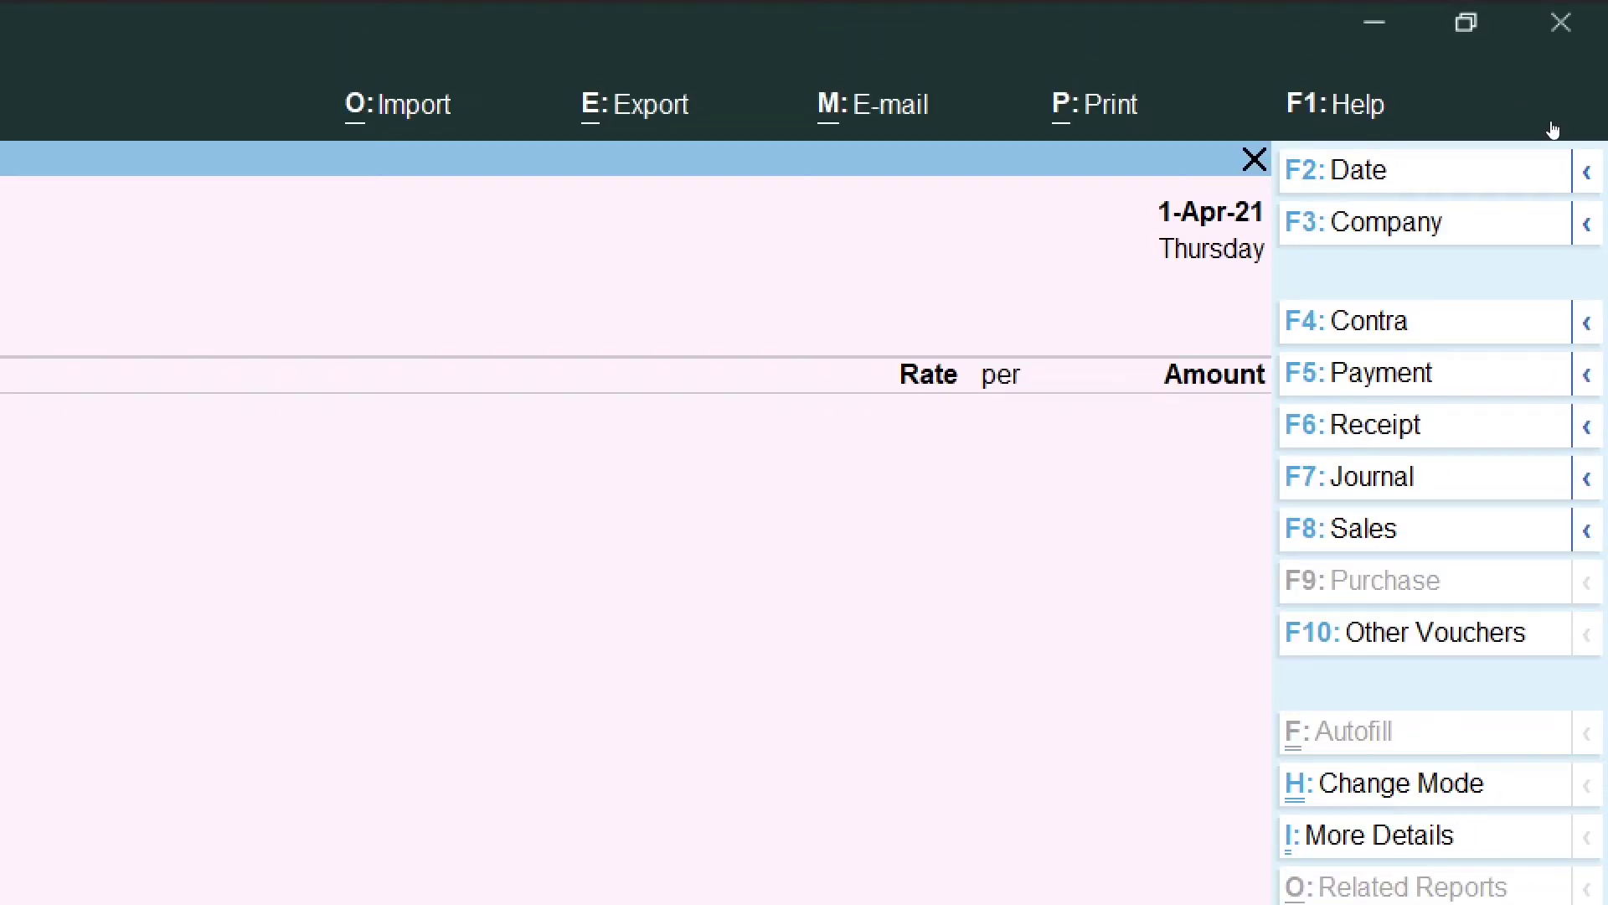
pyautogui.press('ctrl')
pyautogui.press('ctrl')
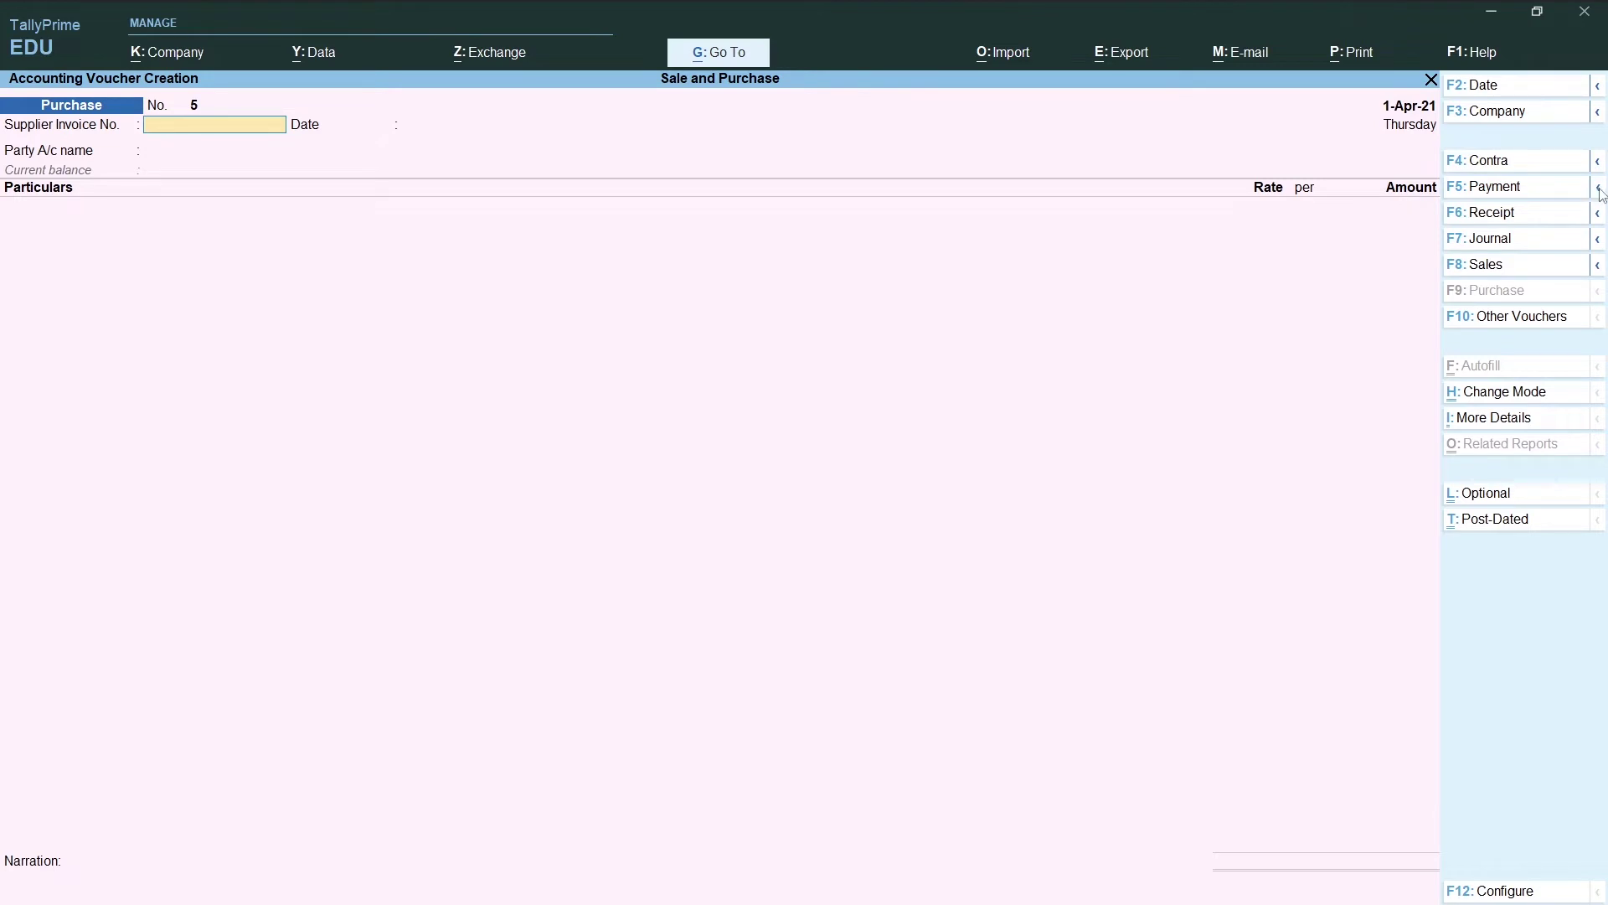
pyautogui.click(1597, 187)
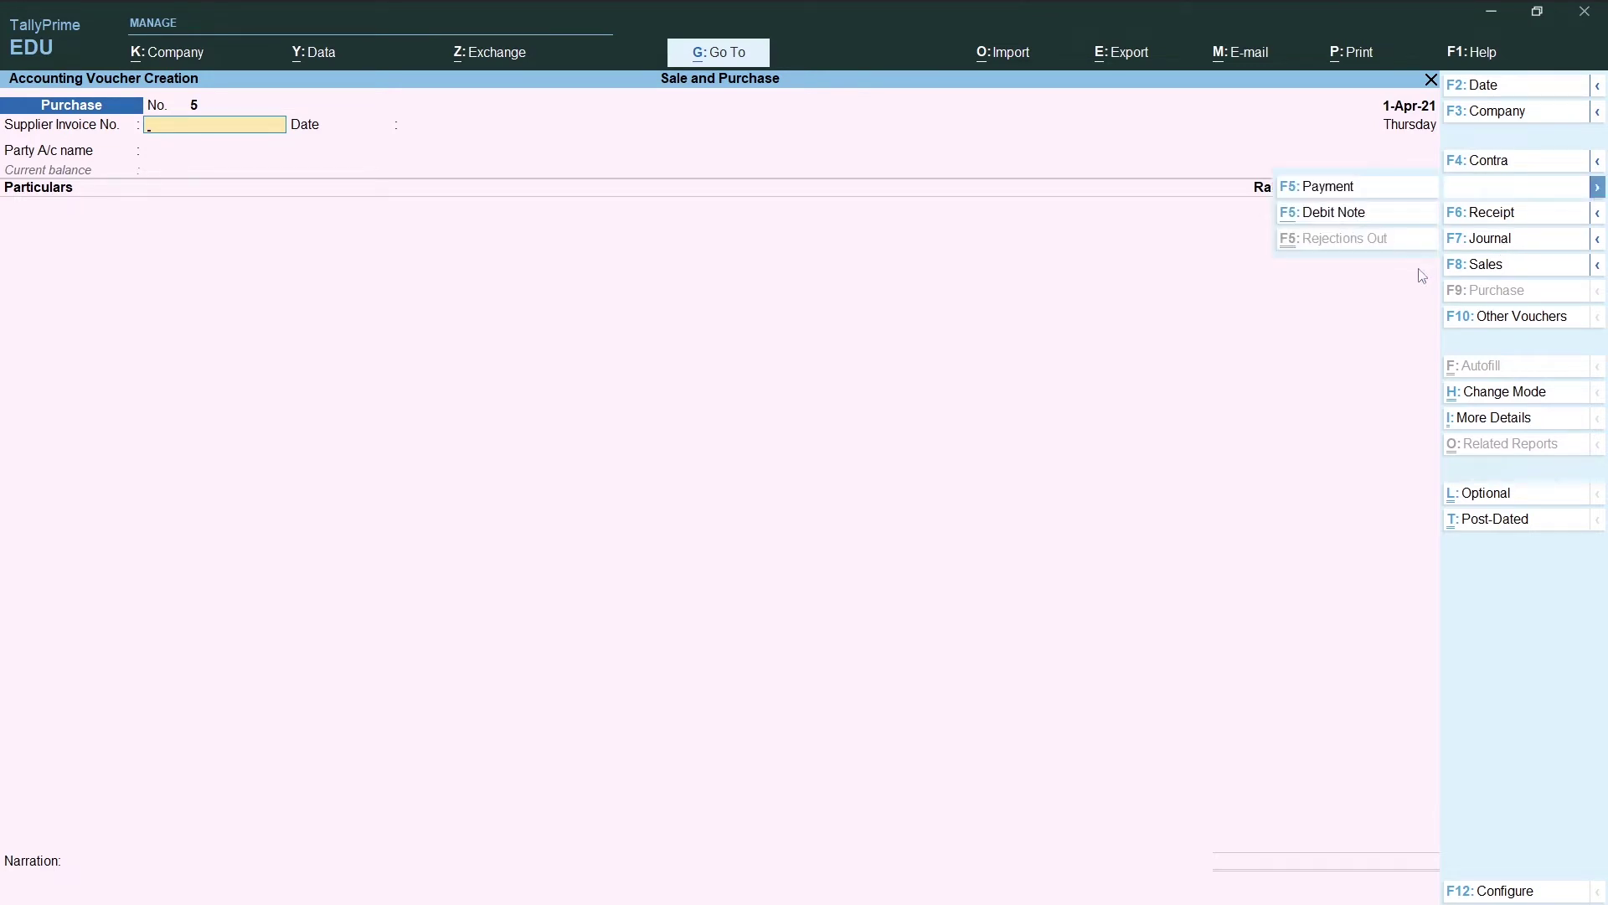
pyautogui.click(1346, 302)
pyautogui.press('alt')
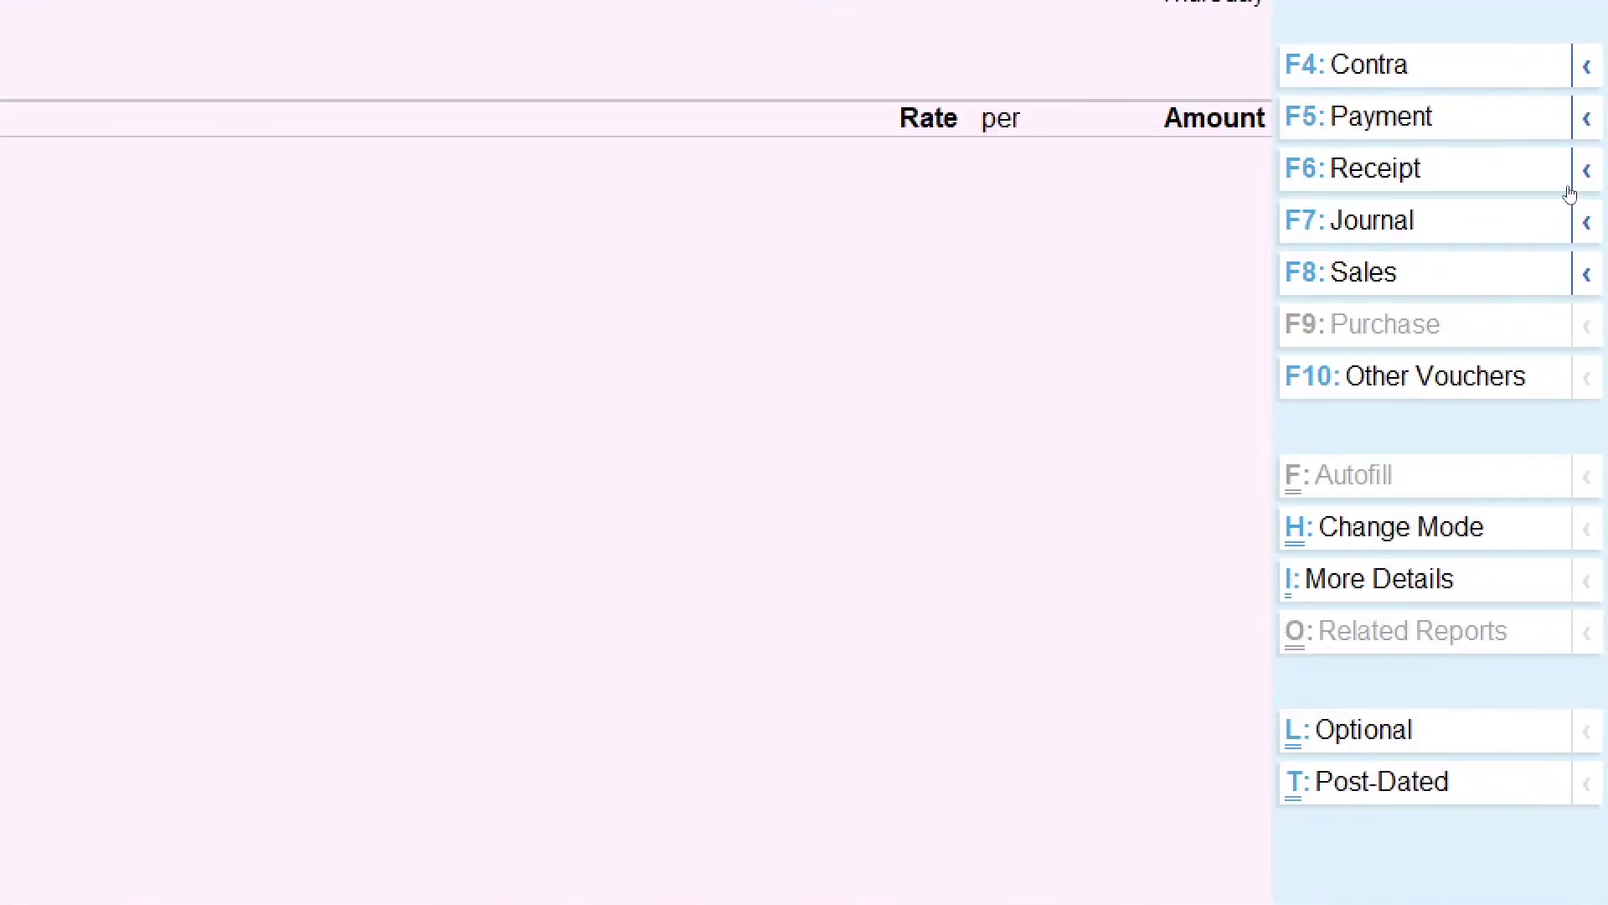
pyautogui.press('alt')
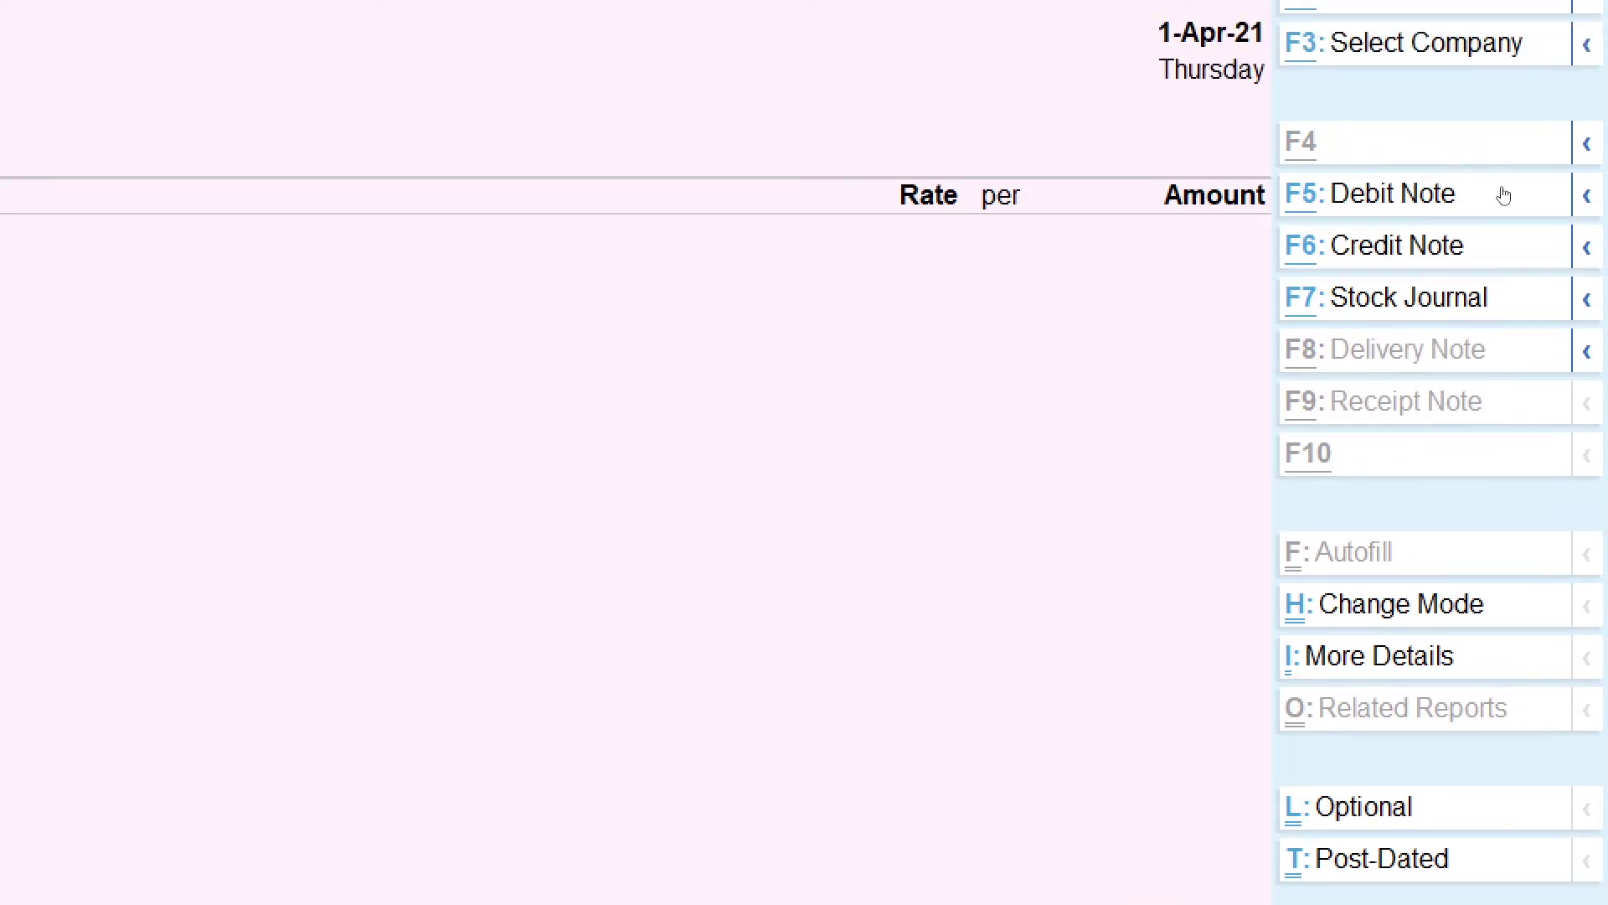
pyautogui.press('alt')
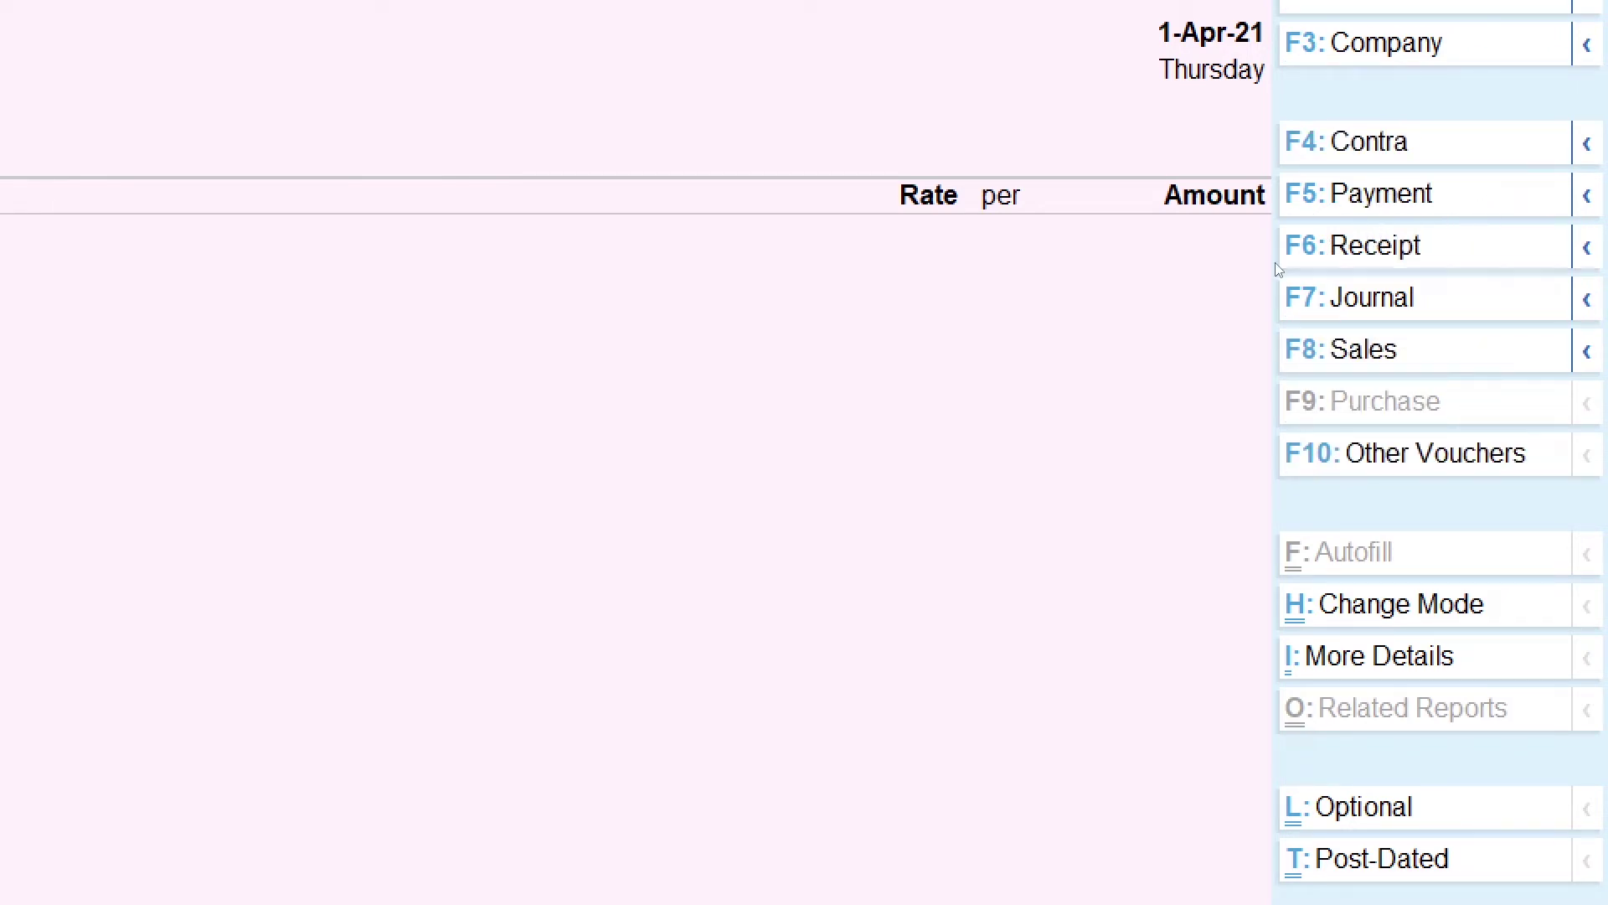
pyautogui.press('alt')
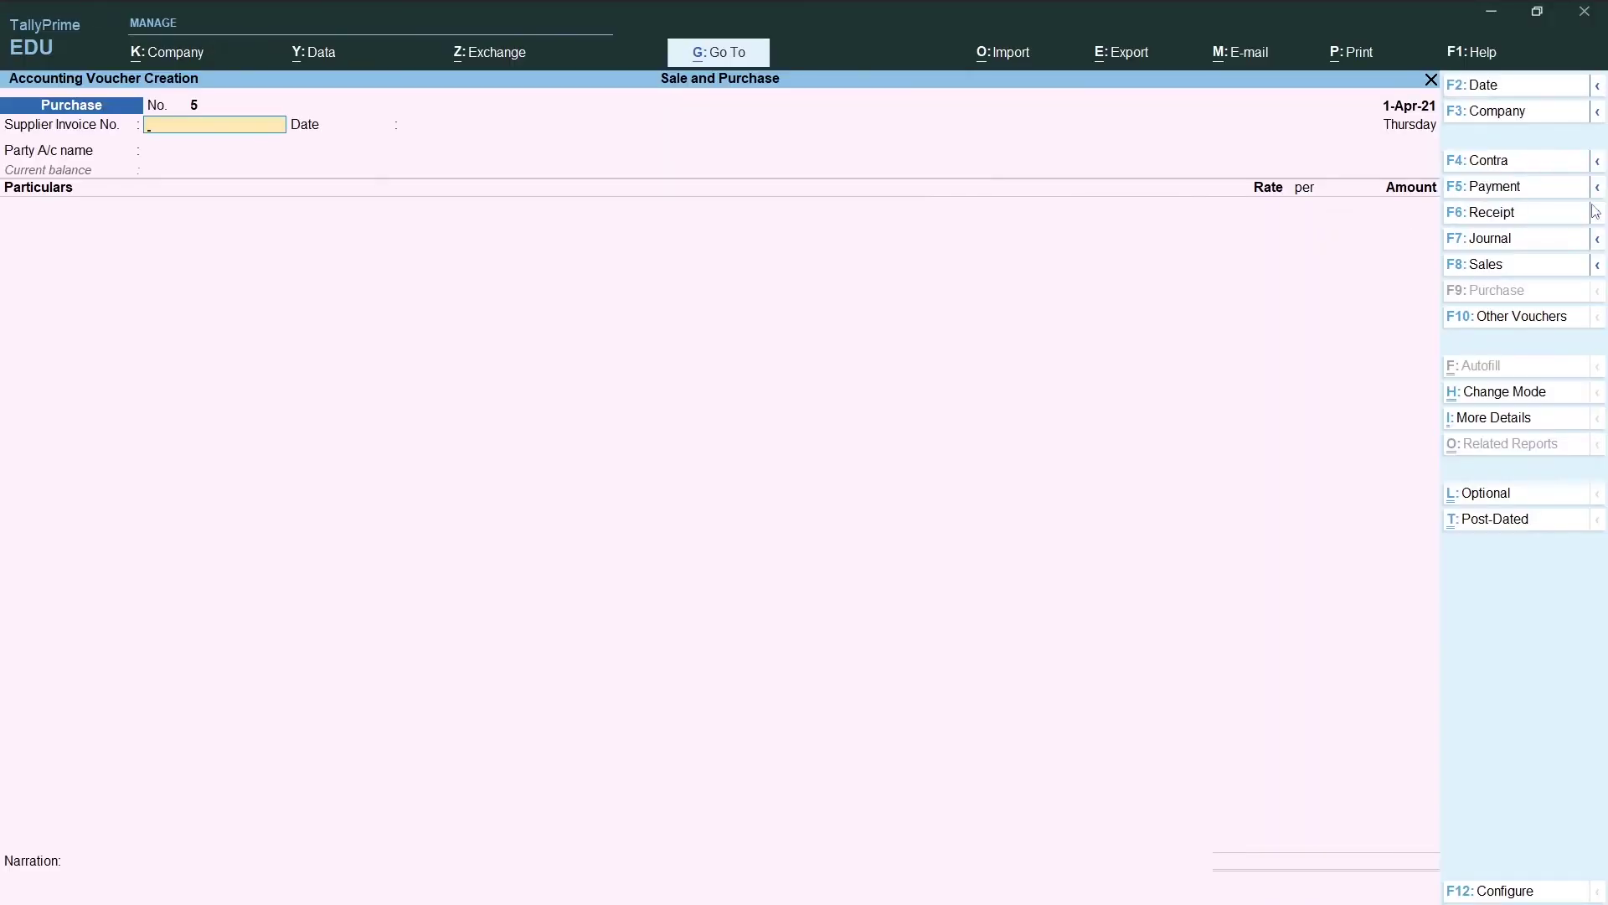
# Start a Debit Note voucher and select the supplier from the March 7 goods return as the party account.
pyautogui.click(1599, 188)
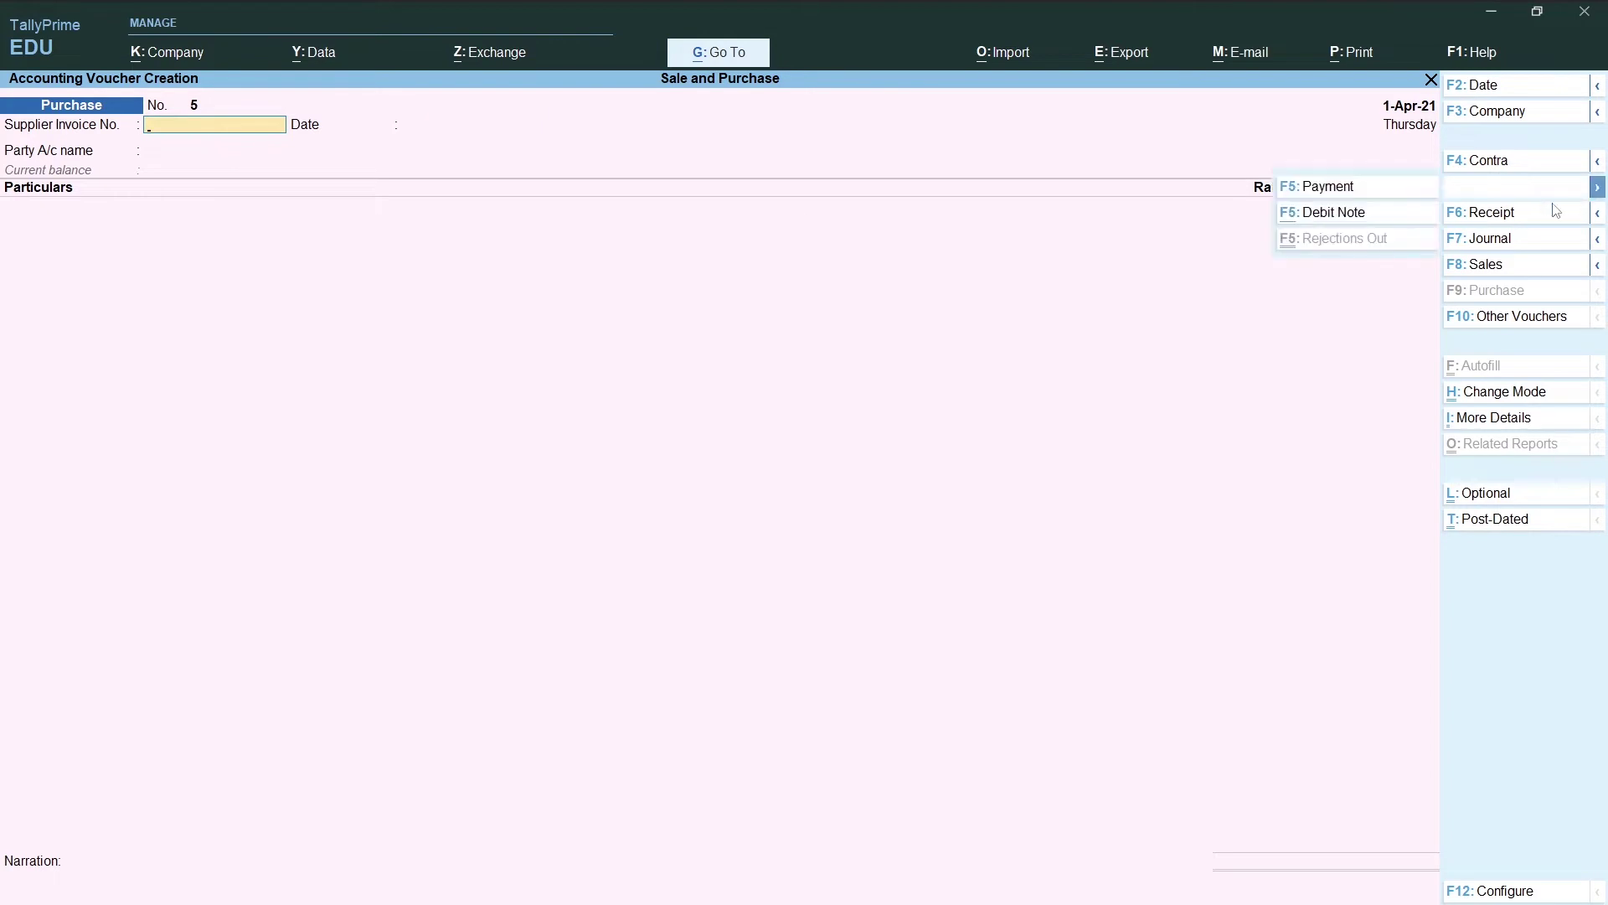
pyautogui.click(1344, 220)
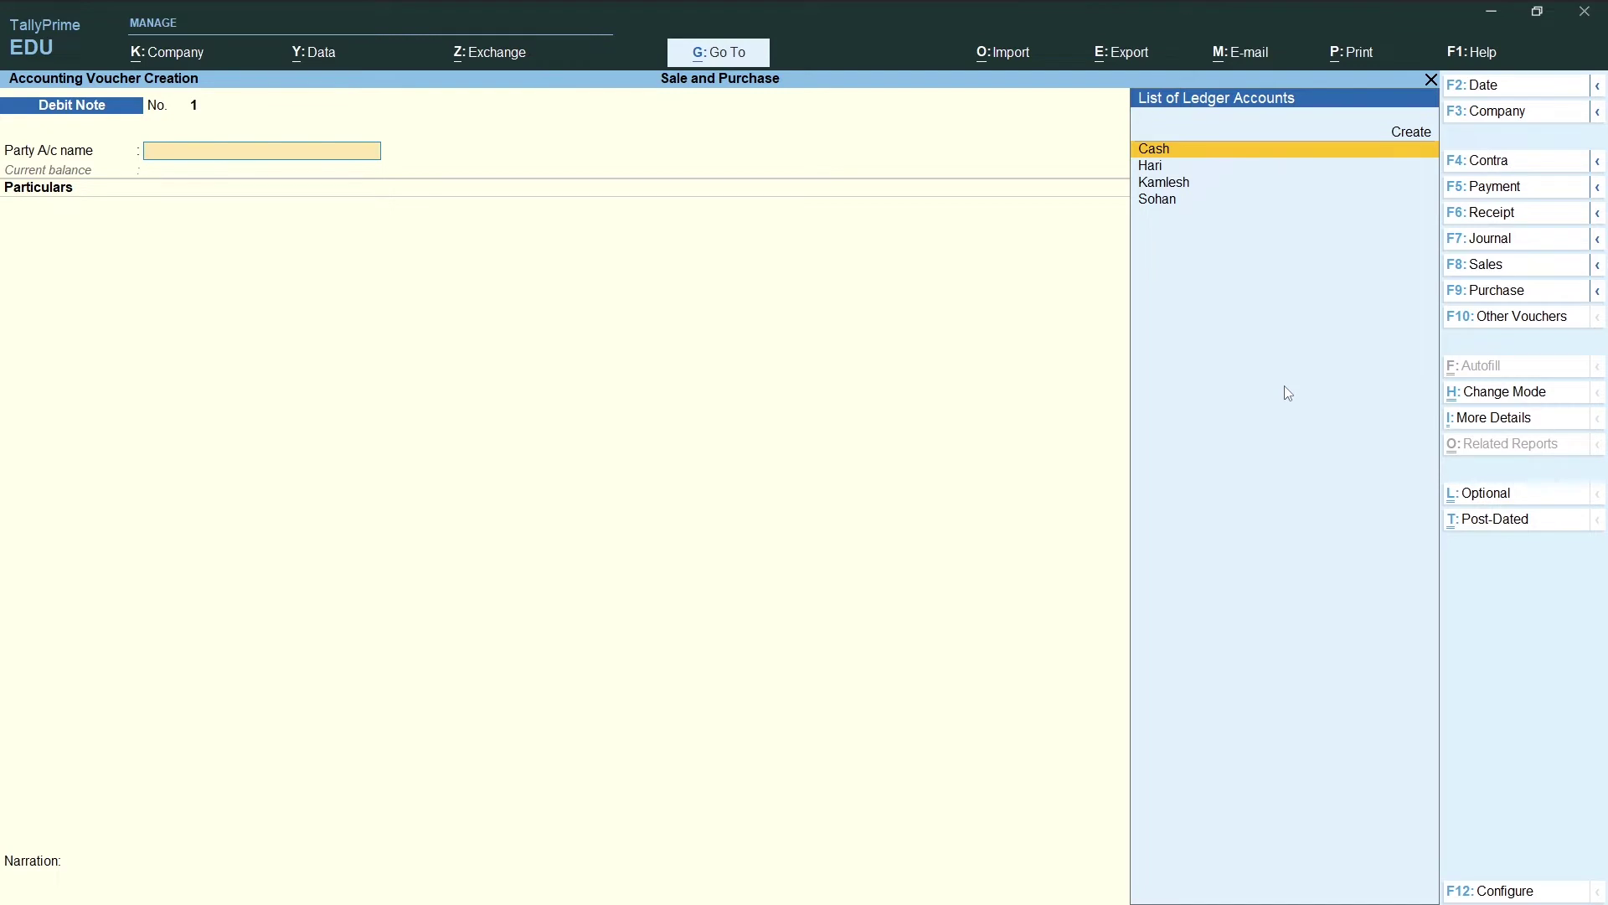
pyautogui.press('Down')
pyautogui.press('Down')
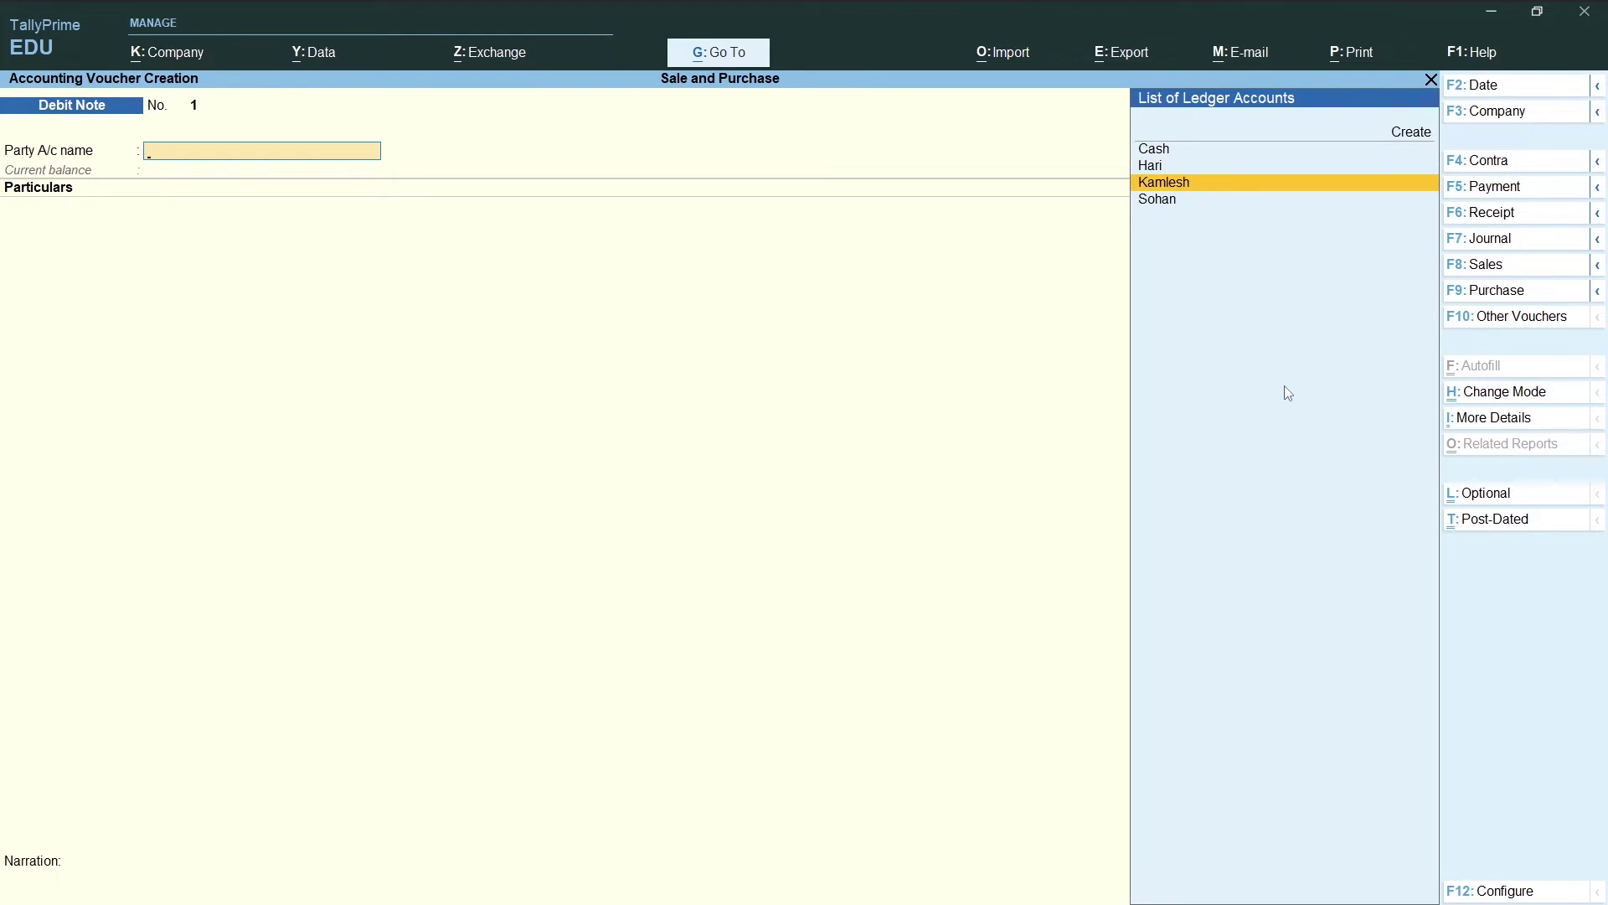
pyautogui.press('Return')
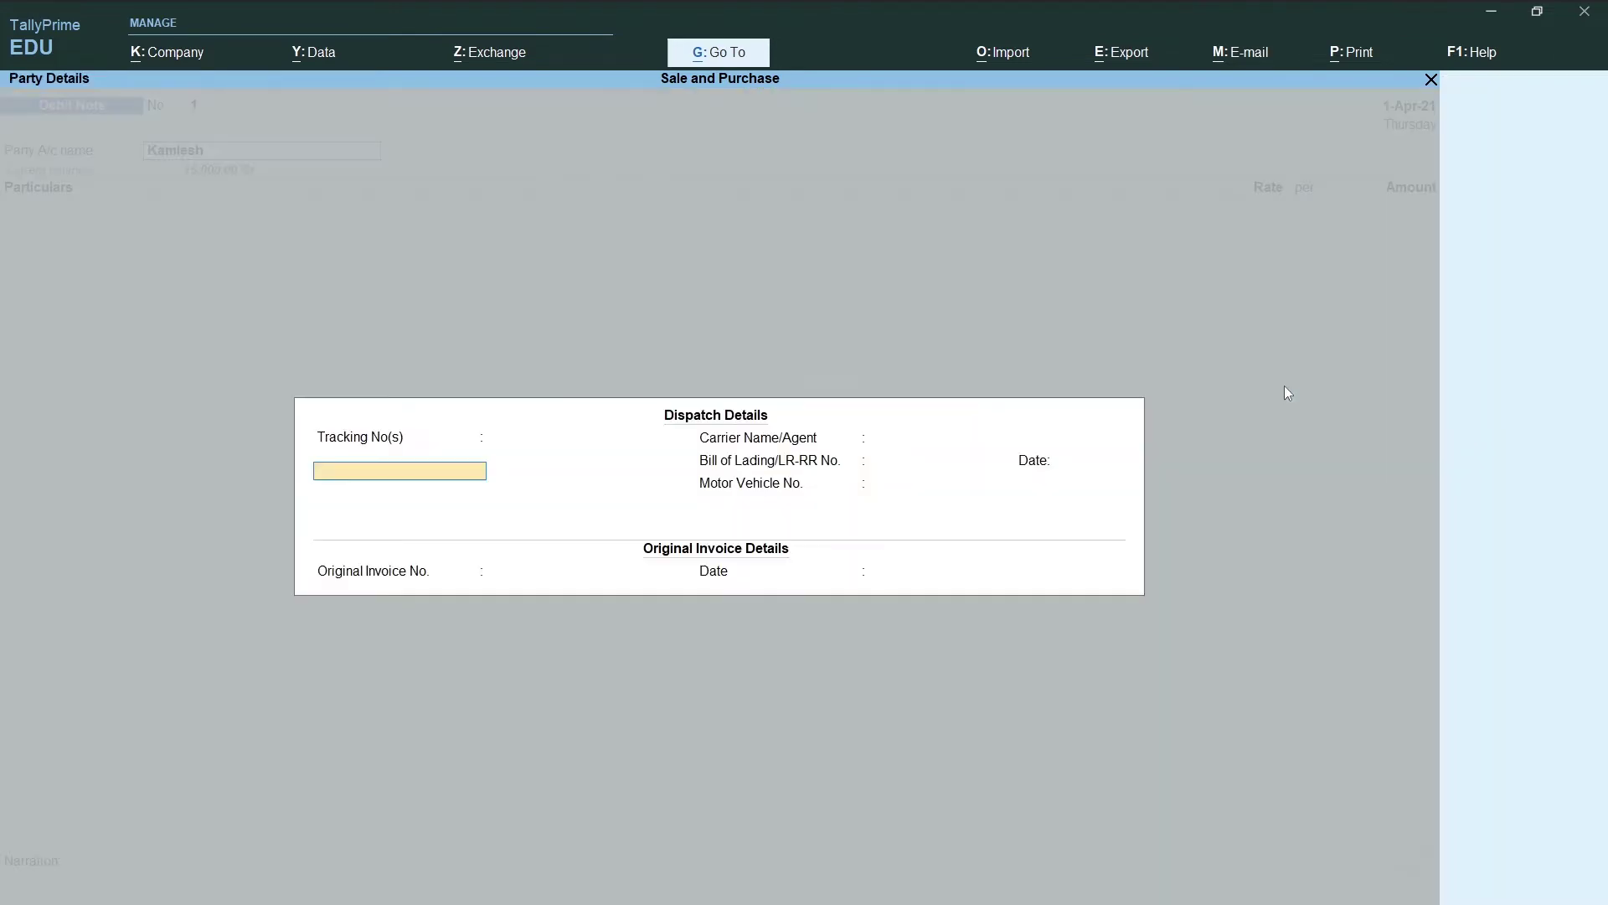
# Leave the dispatch and original invoice details blank and accept the default party details for the supplier.
pyautogui.press('Return')
pyautogui.press('Return')
pyautogui.press('BackSpace')
pyautogui.press('BackSpace')
pyautogui.press('Return')
pyautogui.press('Return')
pyautogui.press('Return')
pyautogui.press('Return')
pyautogui.press('Return')
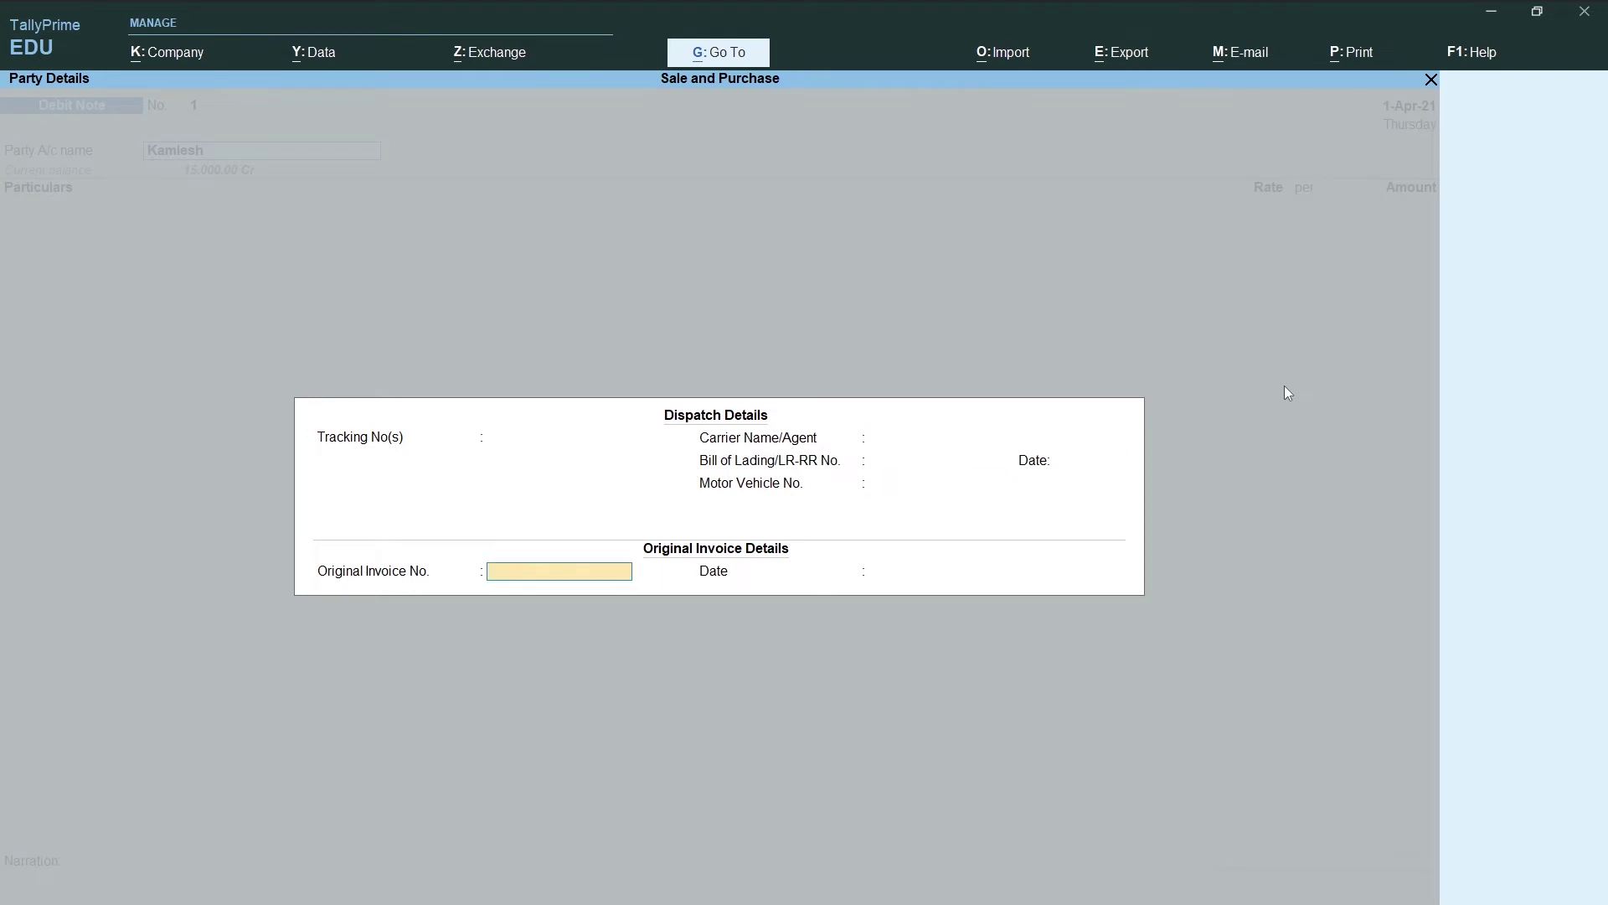
pyautogui.press('Return')
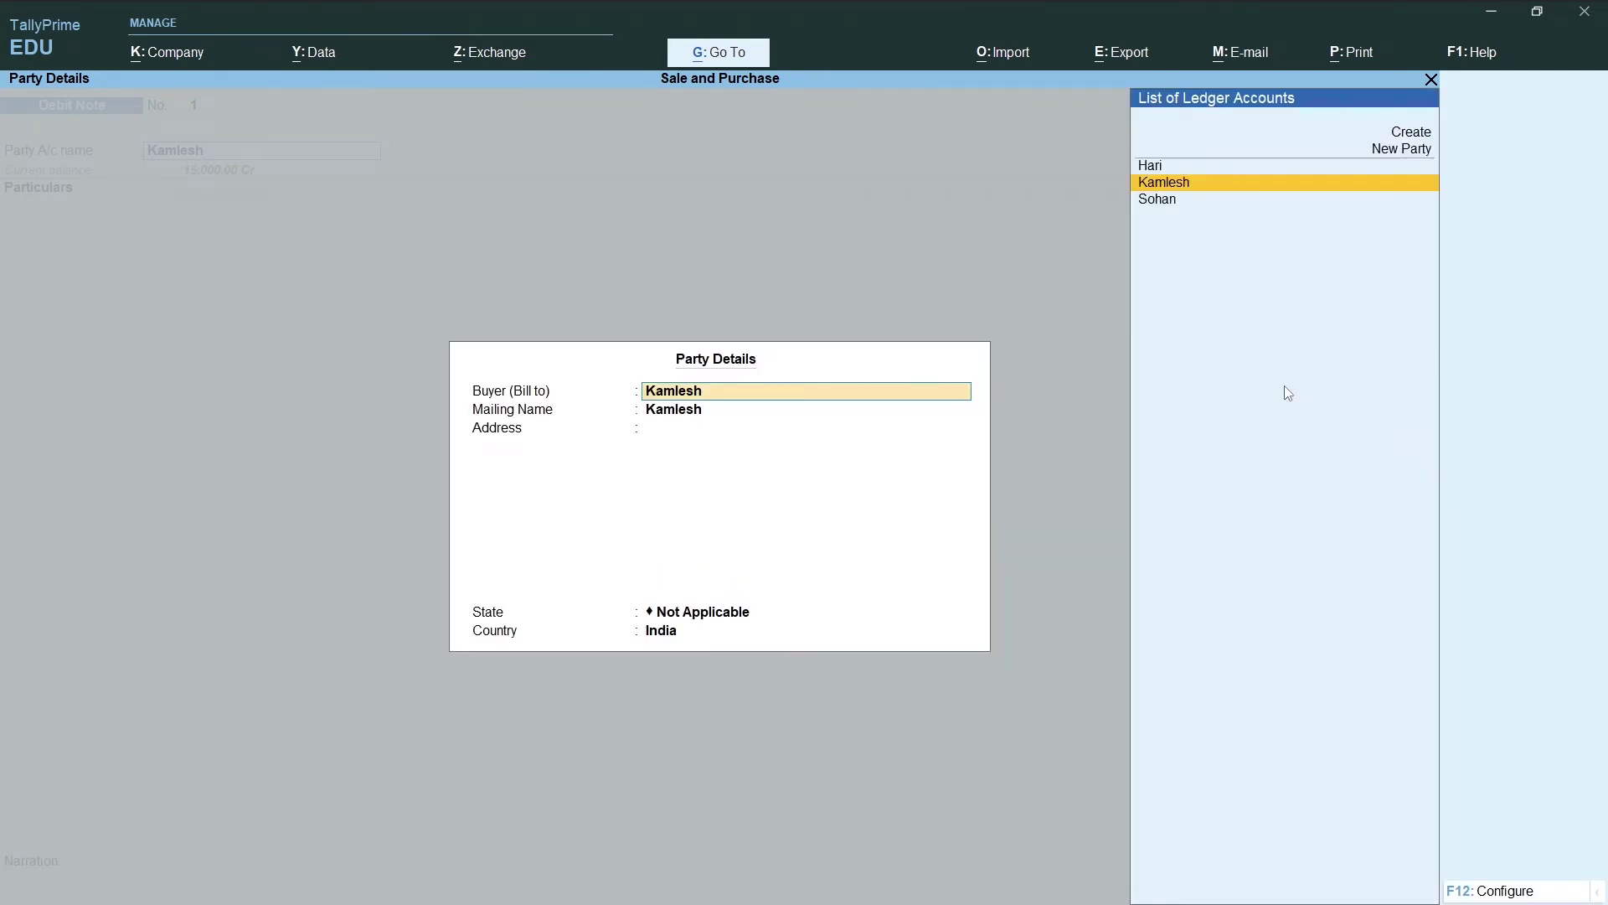
pyautogui.press('Return')
pyautogui.press('Return')
pyautogui.press('Return')
pyautogui.press('Return')
pyautogui.press('Return')
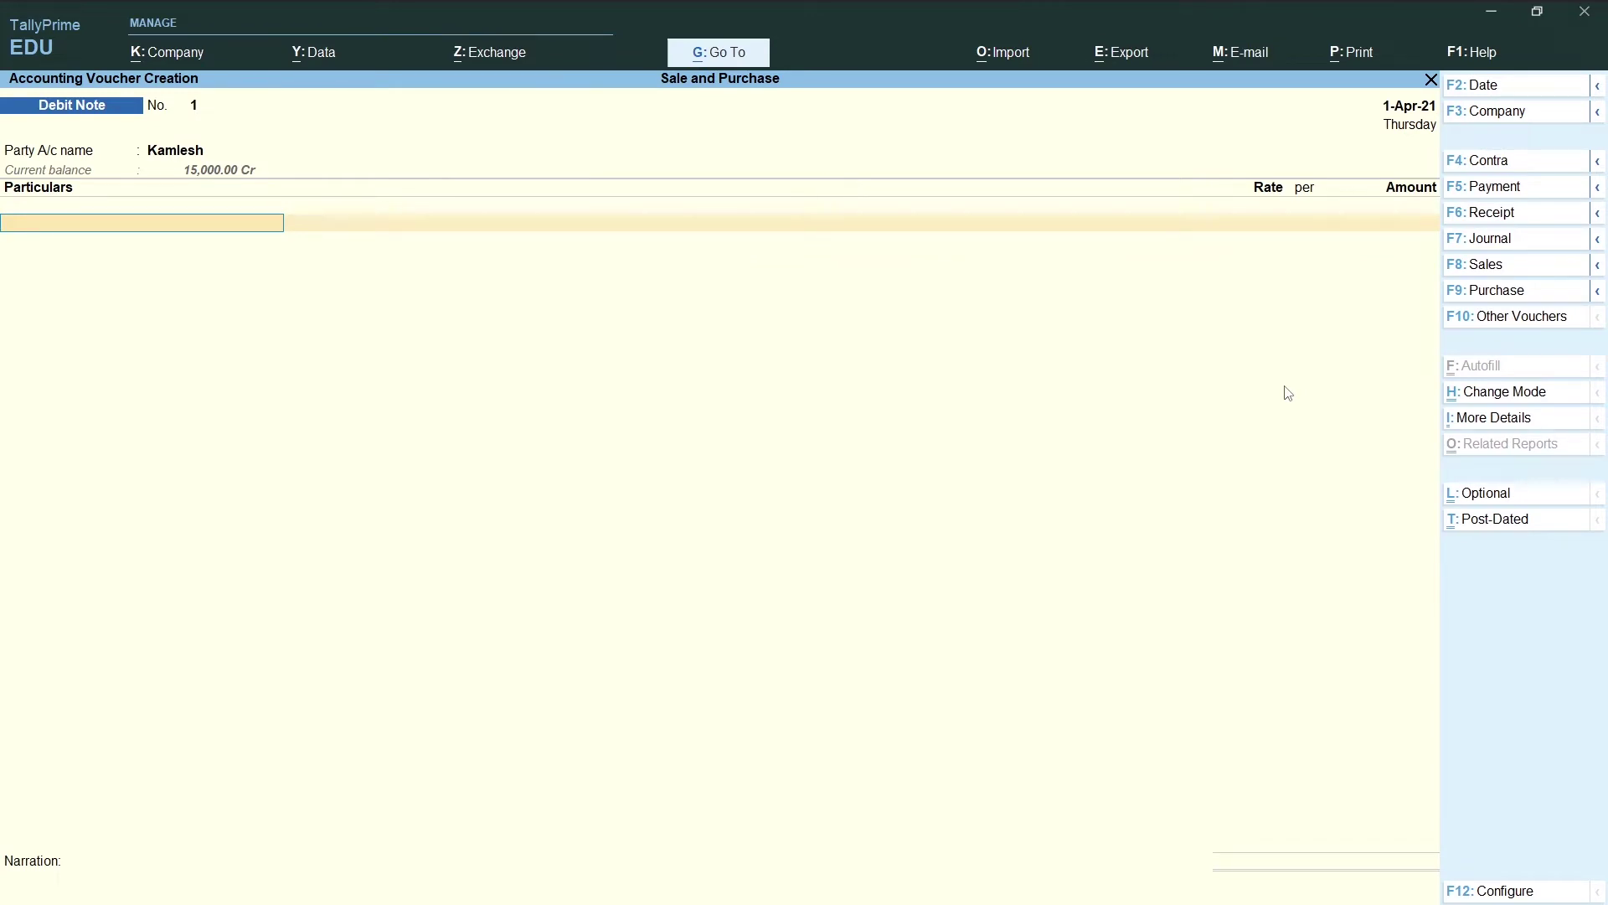
# Start a new ledger from the debit note's particulars and name it PURCHASE RETURN.
pyautogui.press('Down')
pyautogui.press('Down')
pyautogui.press('Down')
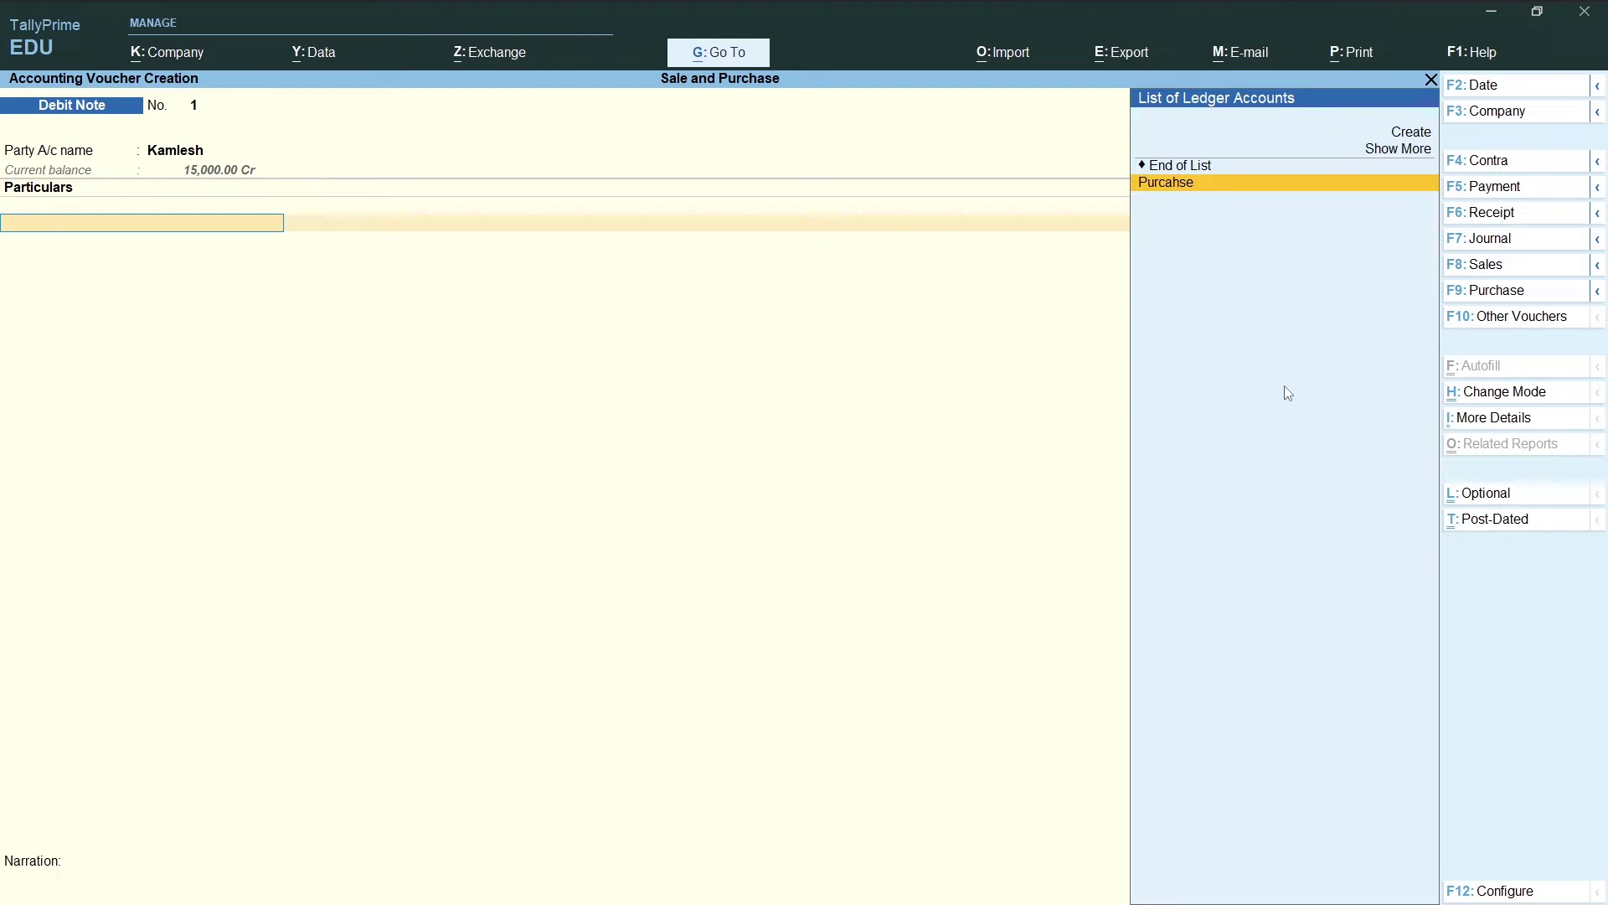
pyautogui.press('alt')
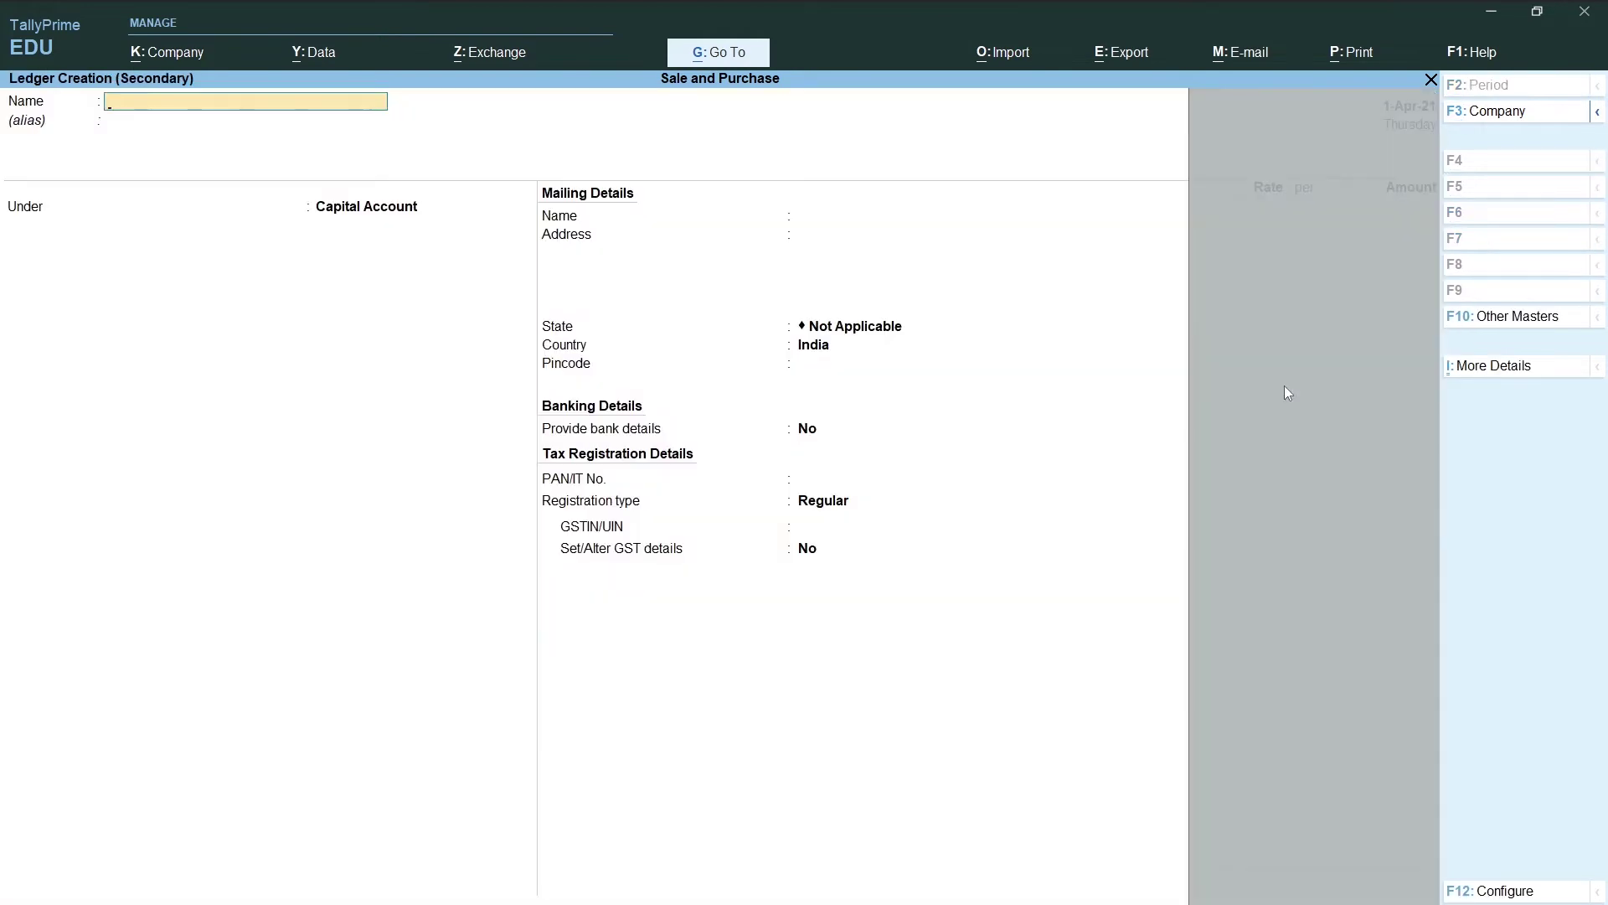
pyautogui.write('PURCHASE RETURN')
pyautogui.press('Return')
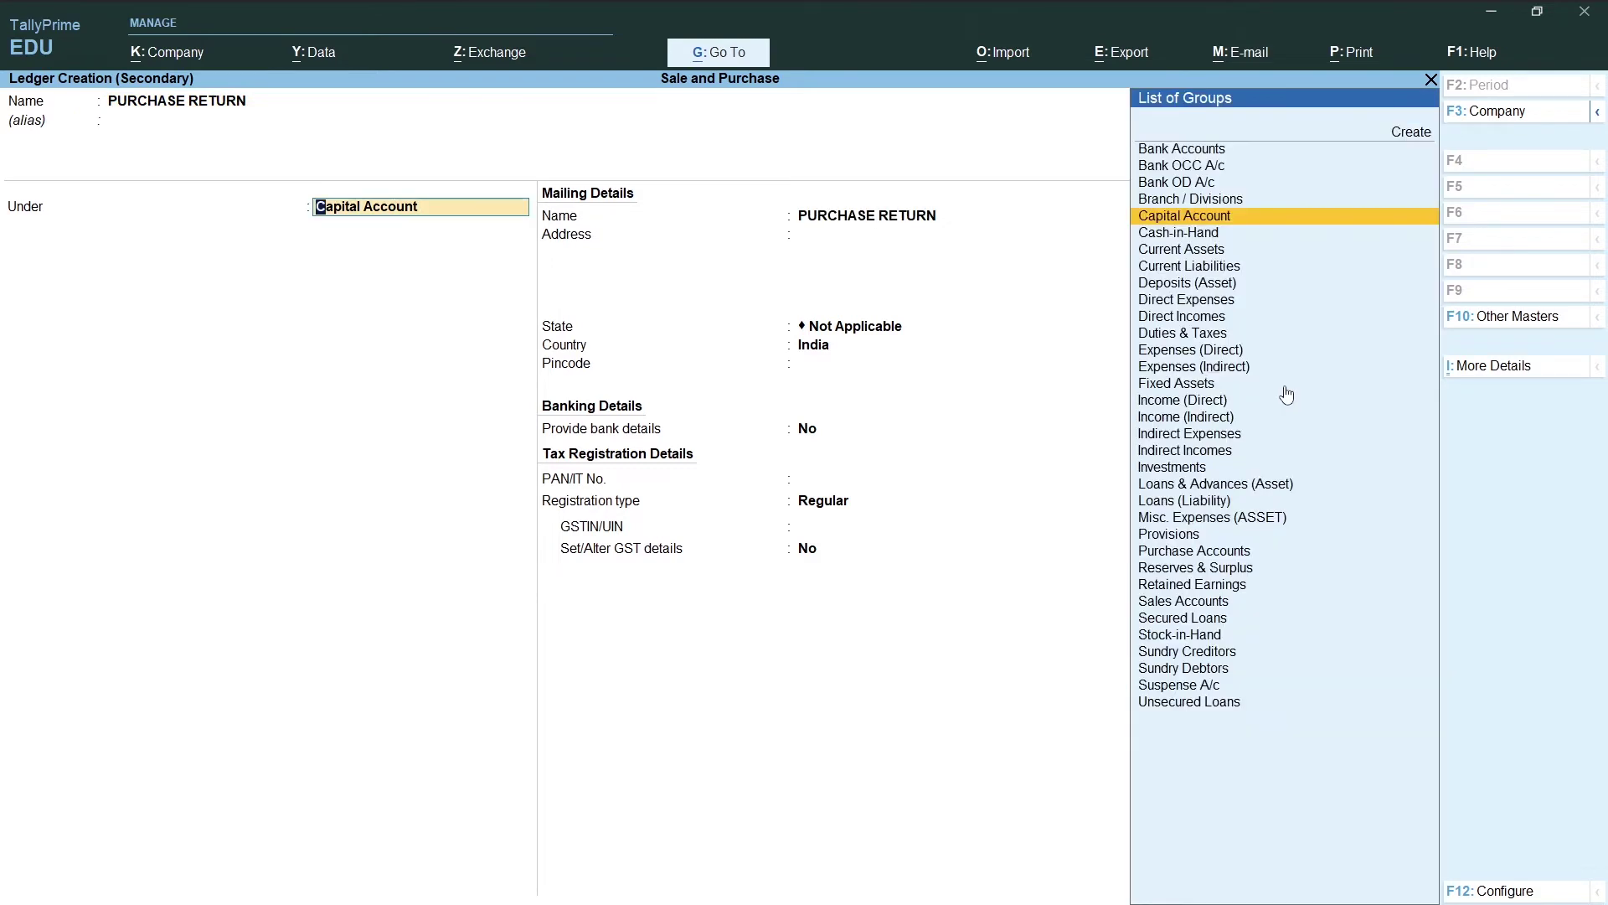
# Place the new ledger under Purchase Accounts and save it with the default statutory, banking and tax details.
pyautogui.write('PU')
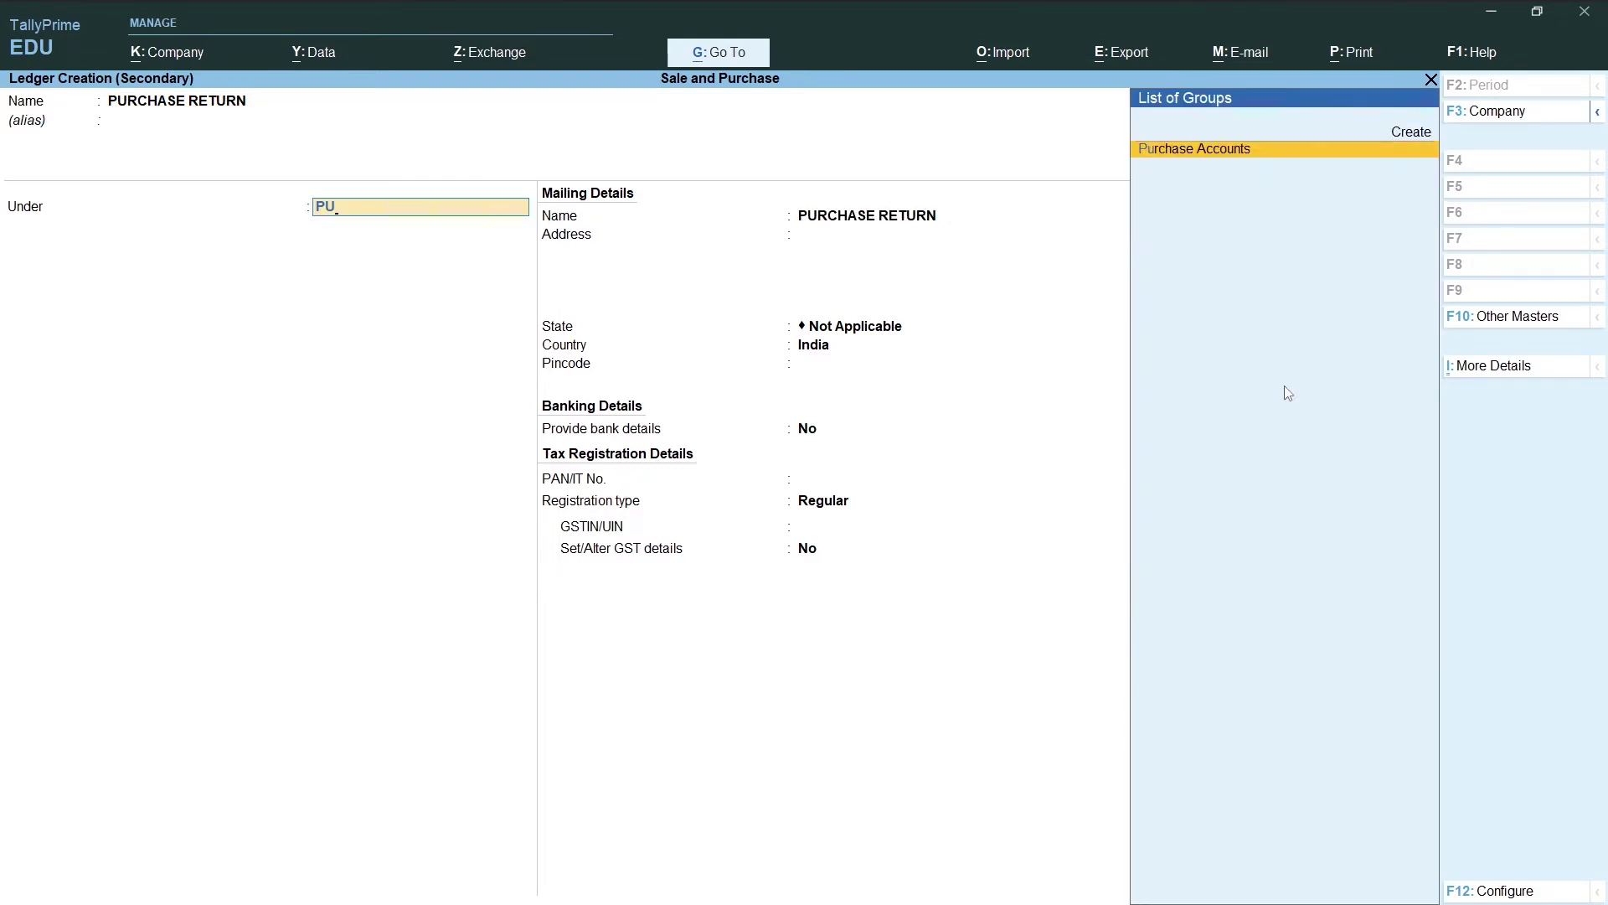
pyautogui.press('Return')
pyautogui.press('Return')
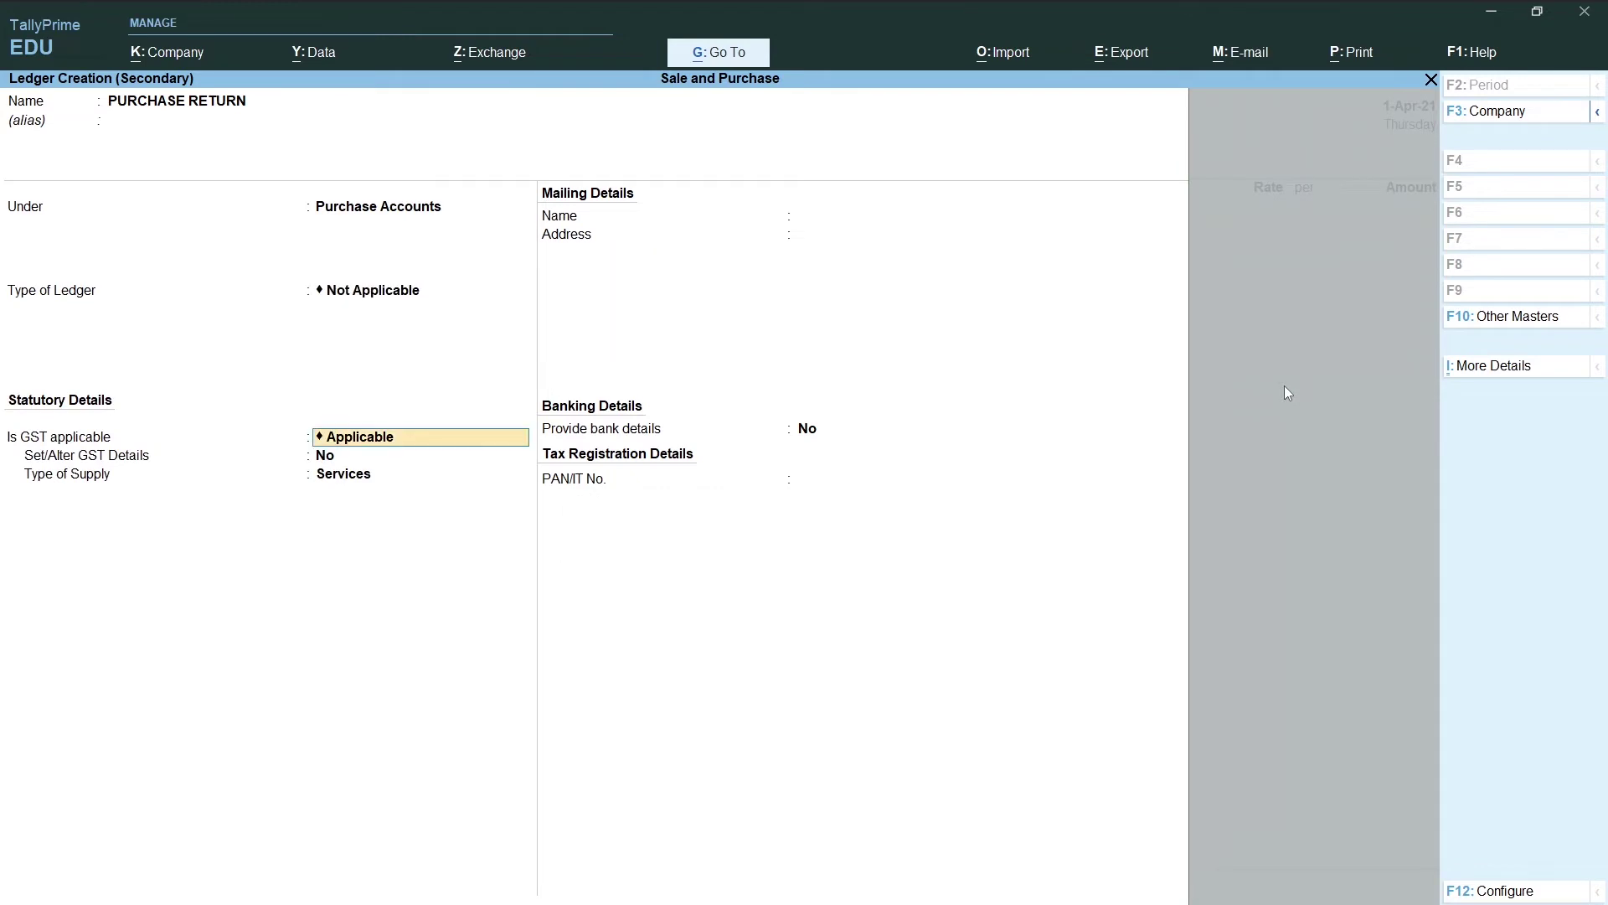
pyautogui.press('Return')
pyautogui.press('Return')
pyautogui.press('Return')
pyautogui.press('Return')
pyautogui.press('Return')
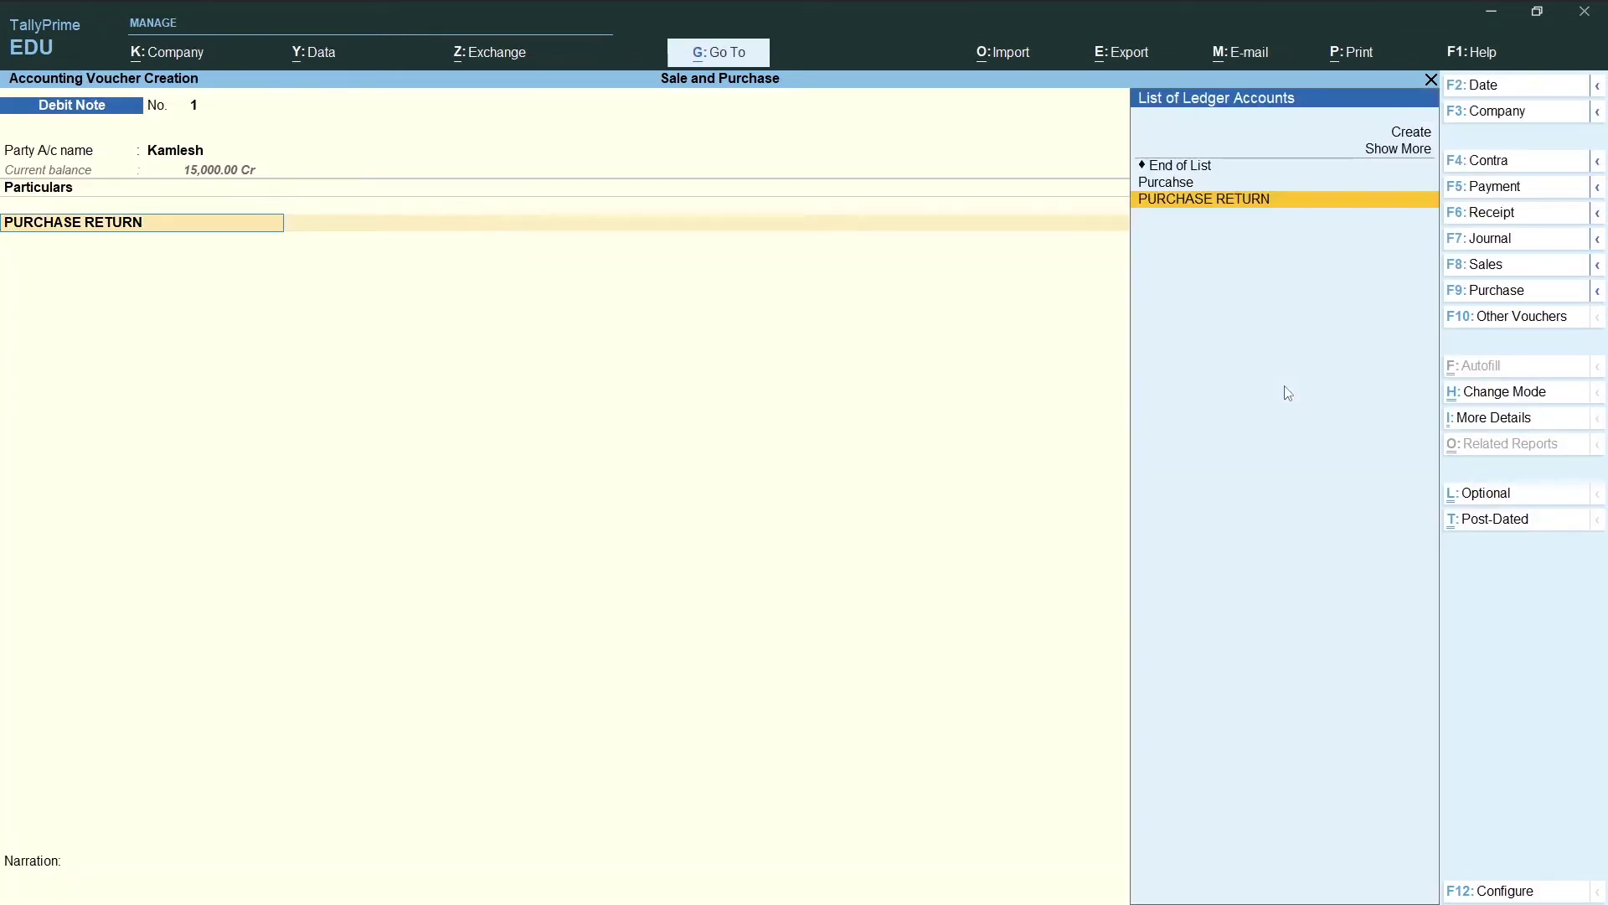
# Use the PURCHASE RETURN ledger in the debit note's particulars and enter 2000 as the returned amount.
pyautogui.press('BackSpace')
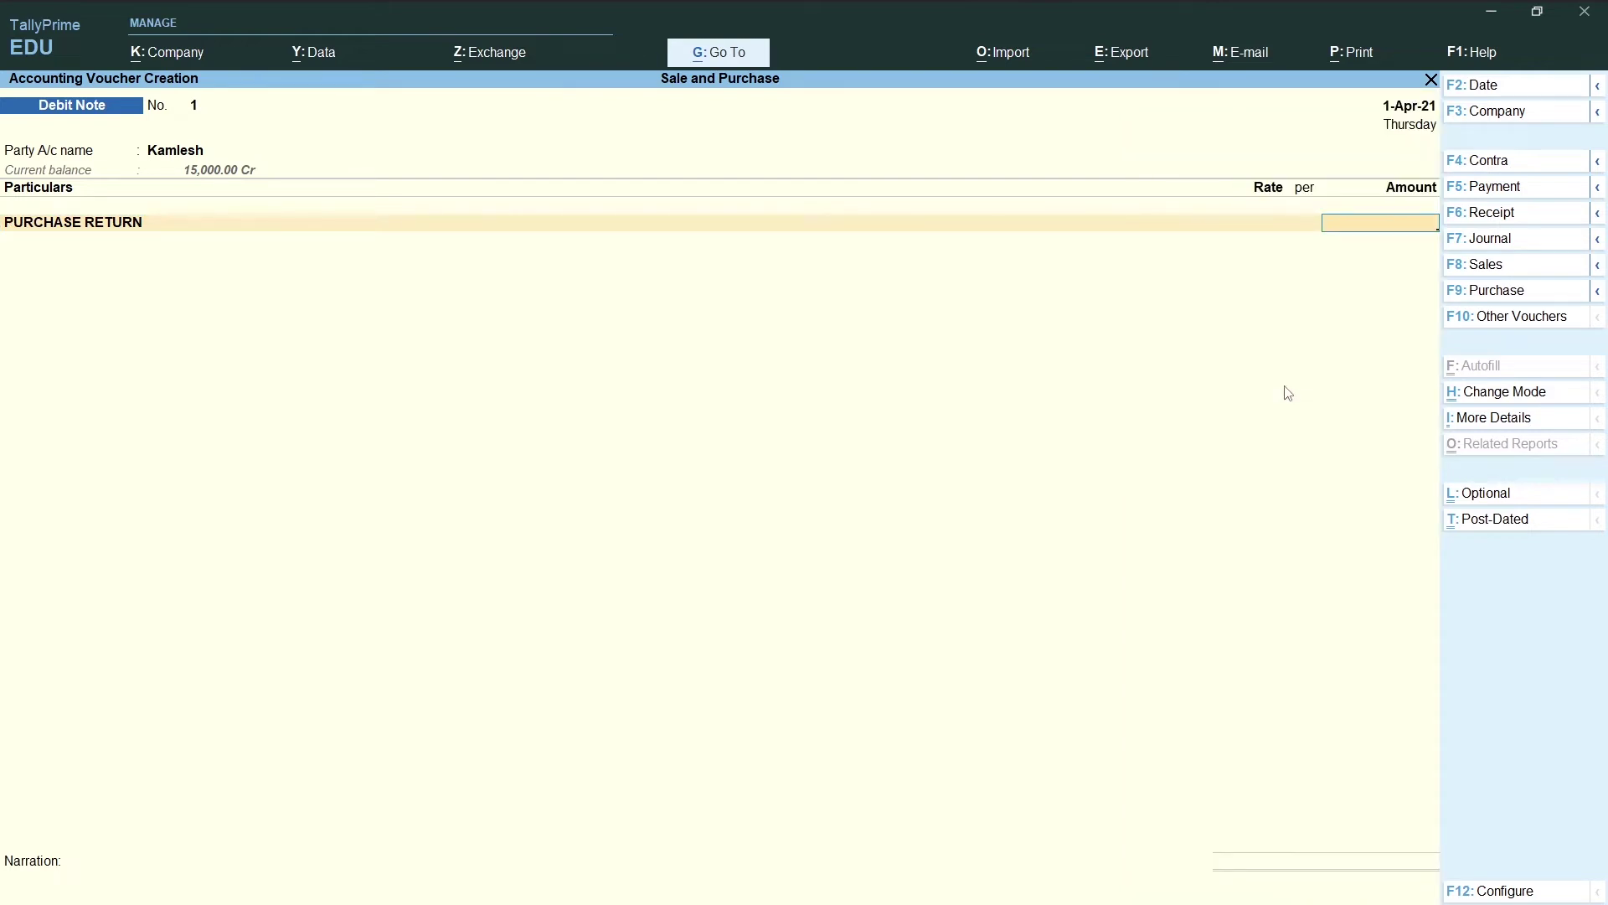
pyautogui.write('2000')
pyautogui.press('Return')
pyautogui.press('Return')
pyautogui.press('Return')
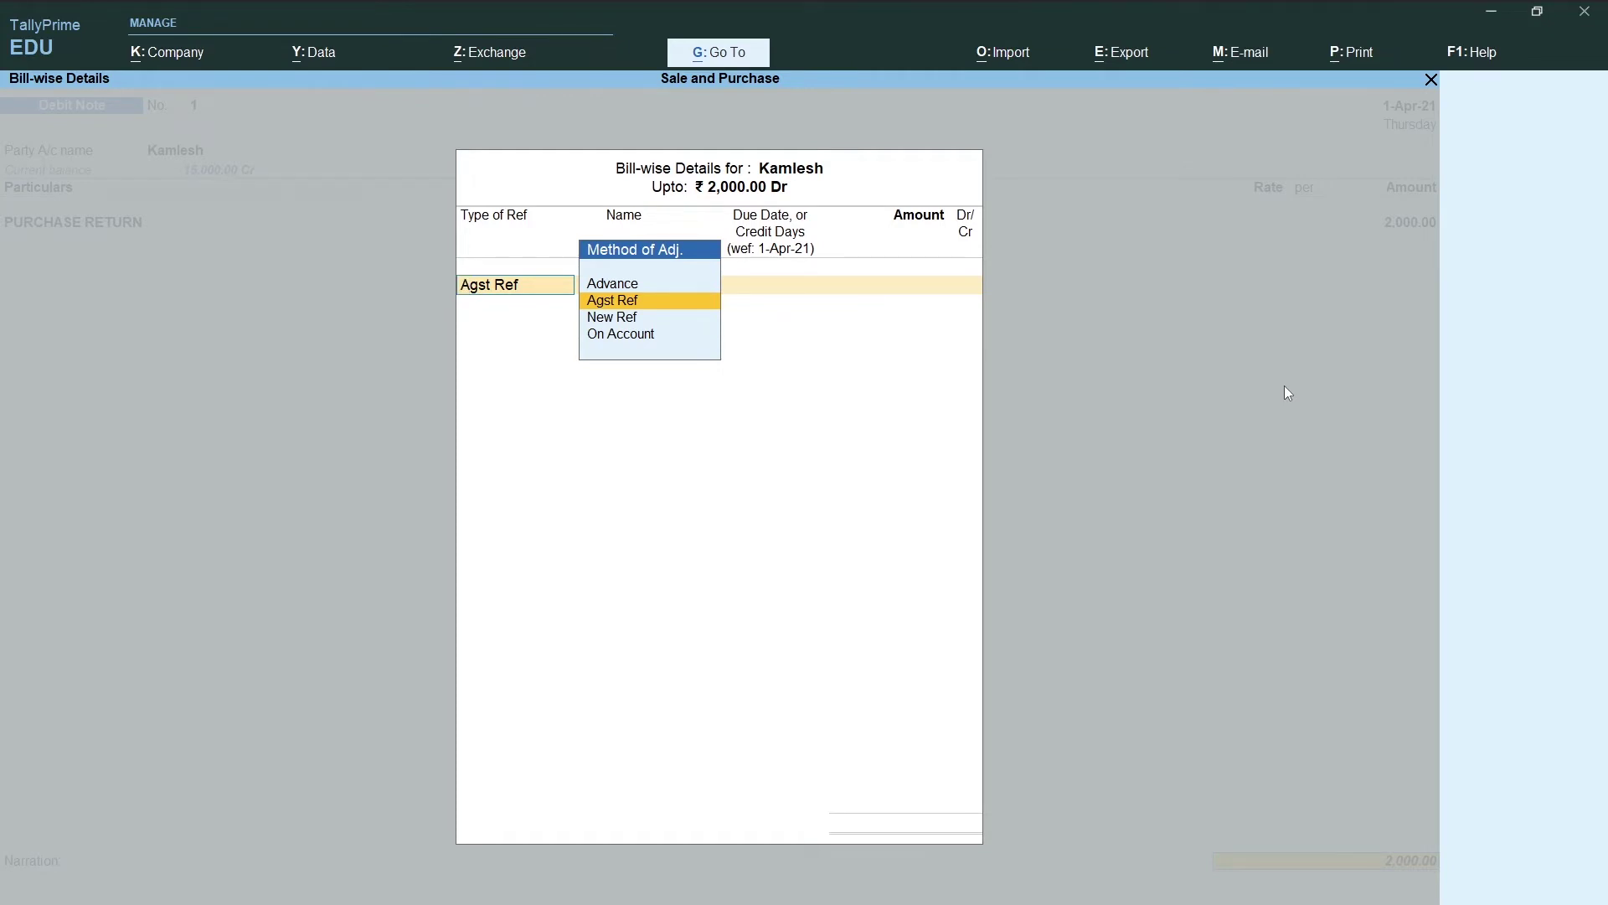
# Allocate the 2,000 debit as Agst Ref to the supplier's pending 1-Apr-21 bill and save the debit note without a narration.
pyautogui.press('Return')
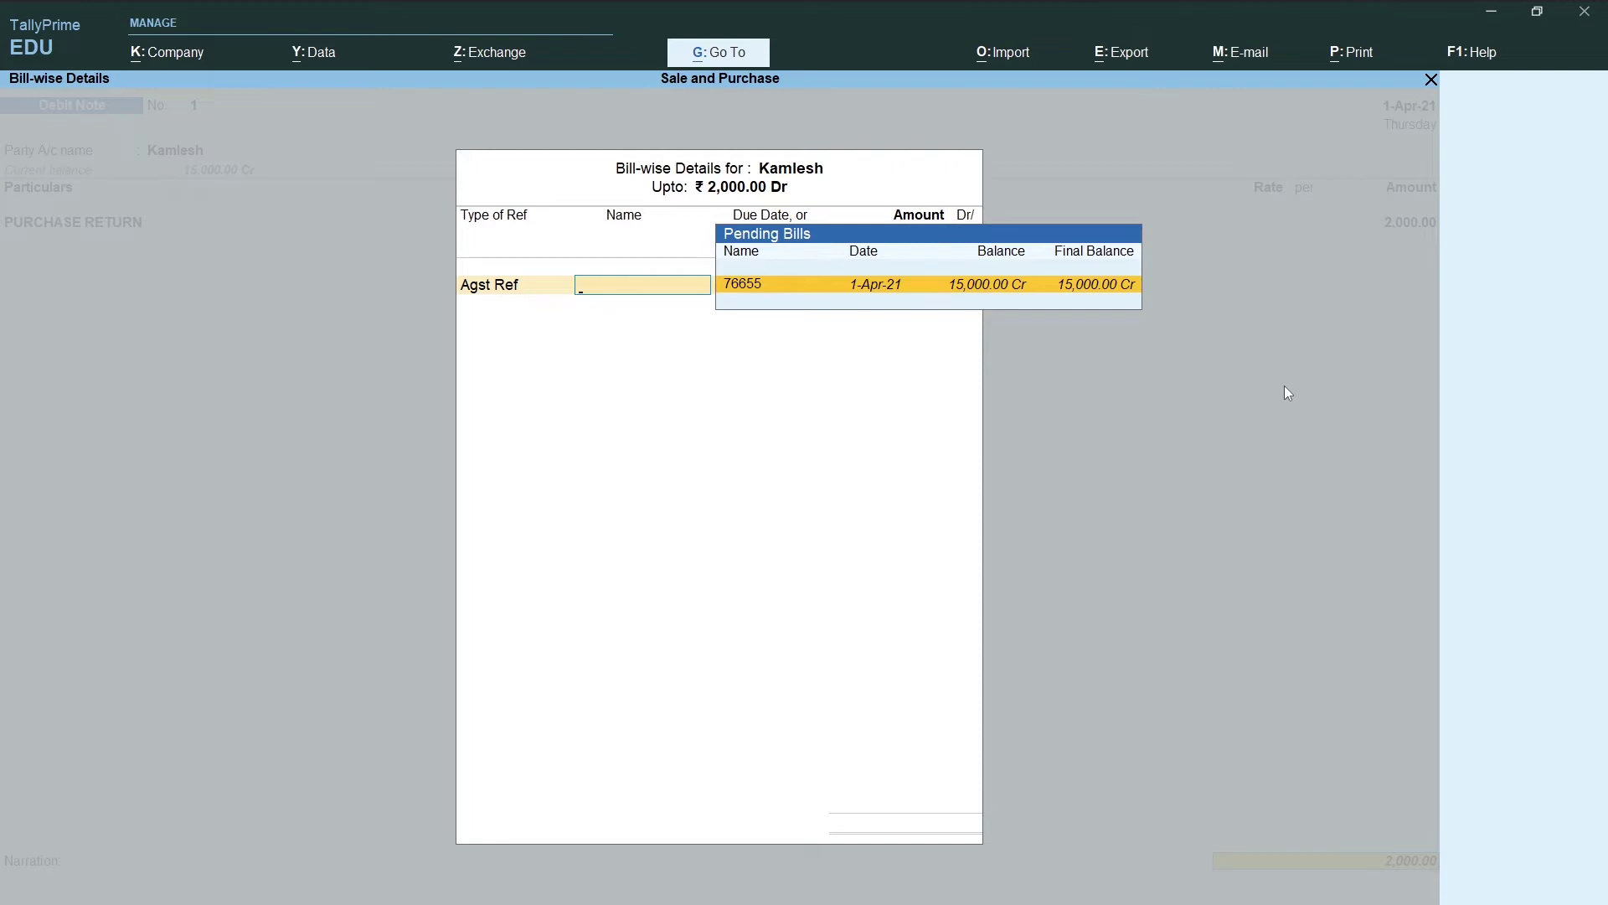
pyautogui.press('Return')
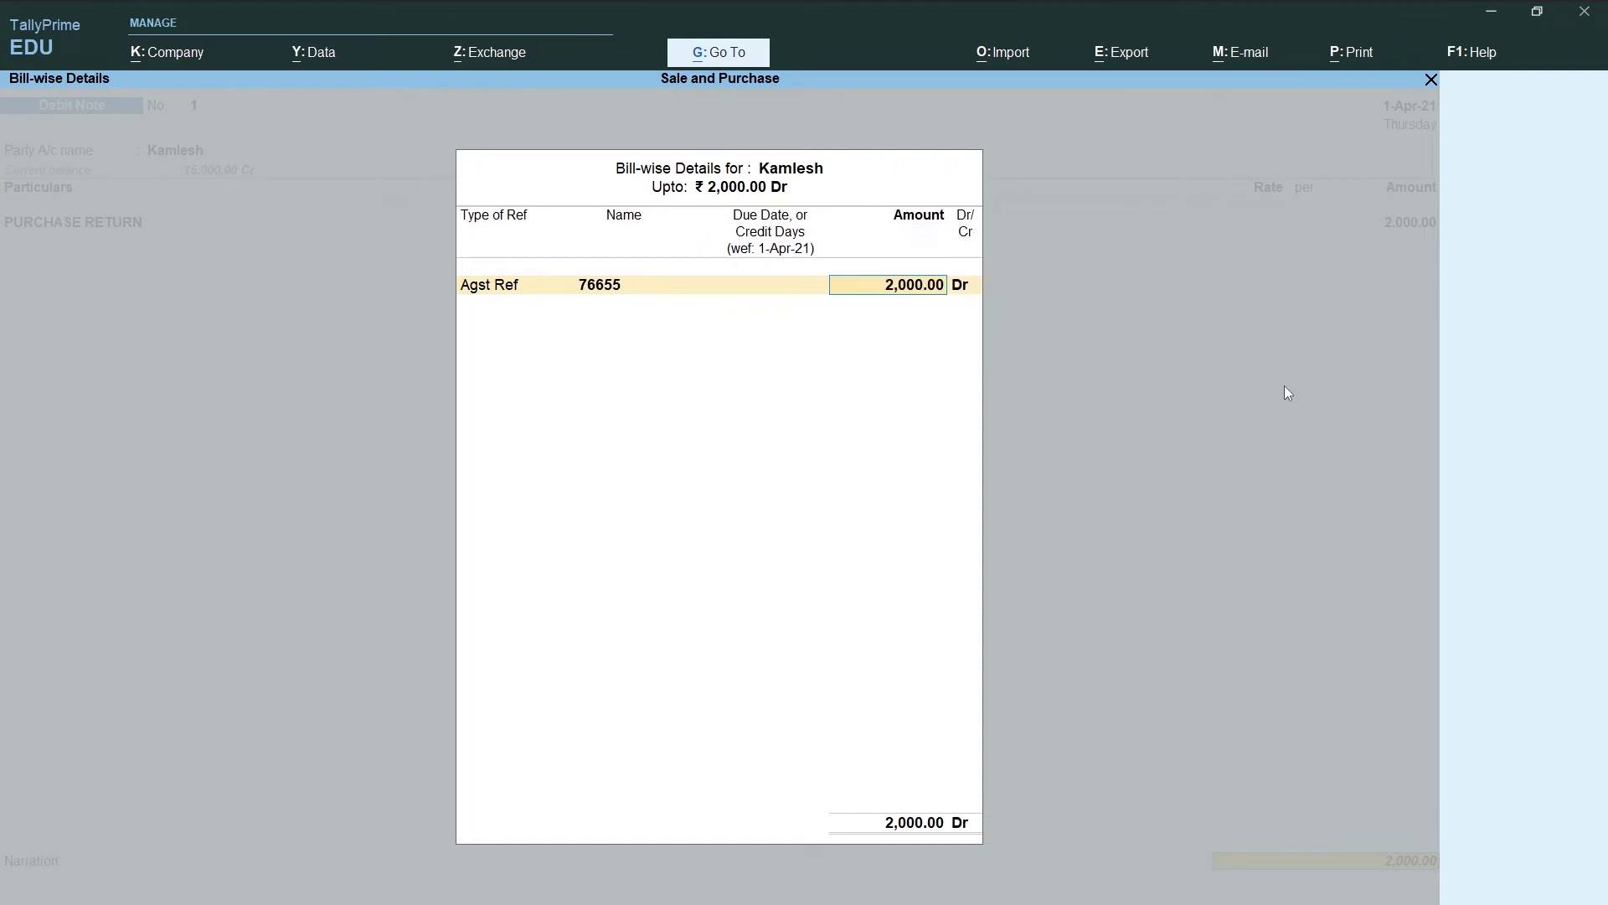
pyautogui.press('Return')
pyautogui.press('Return')
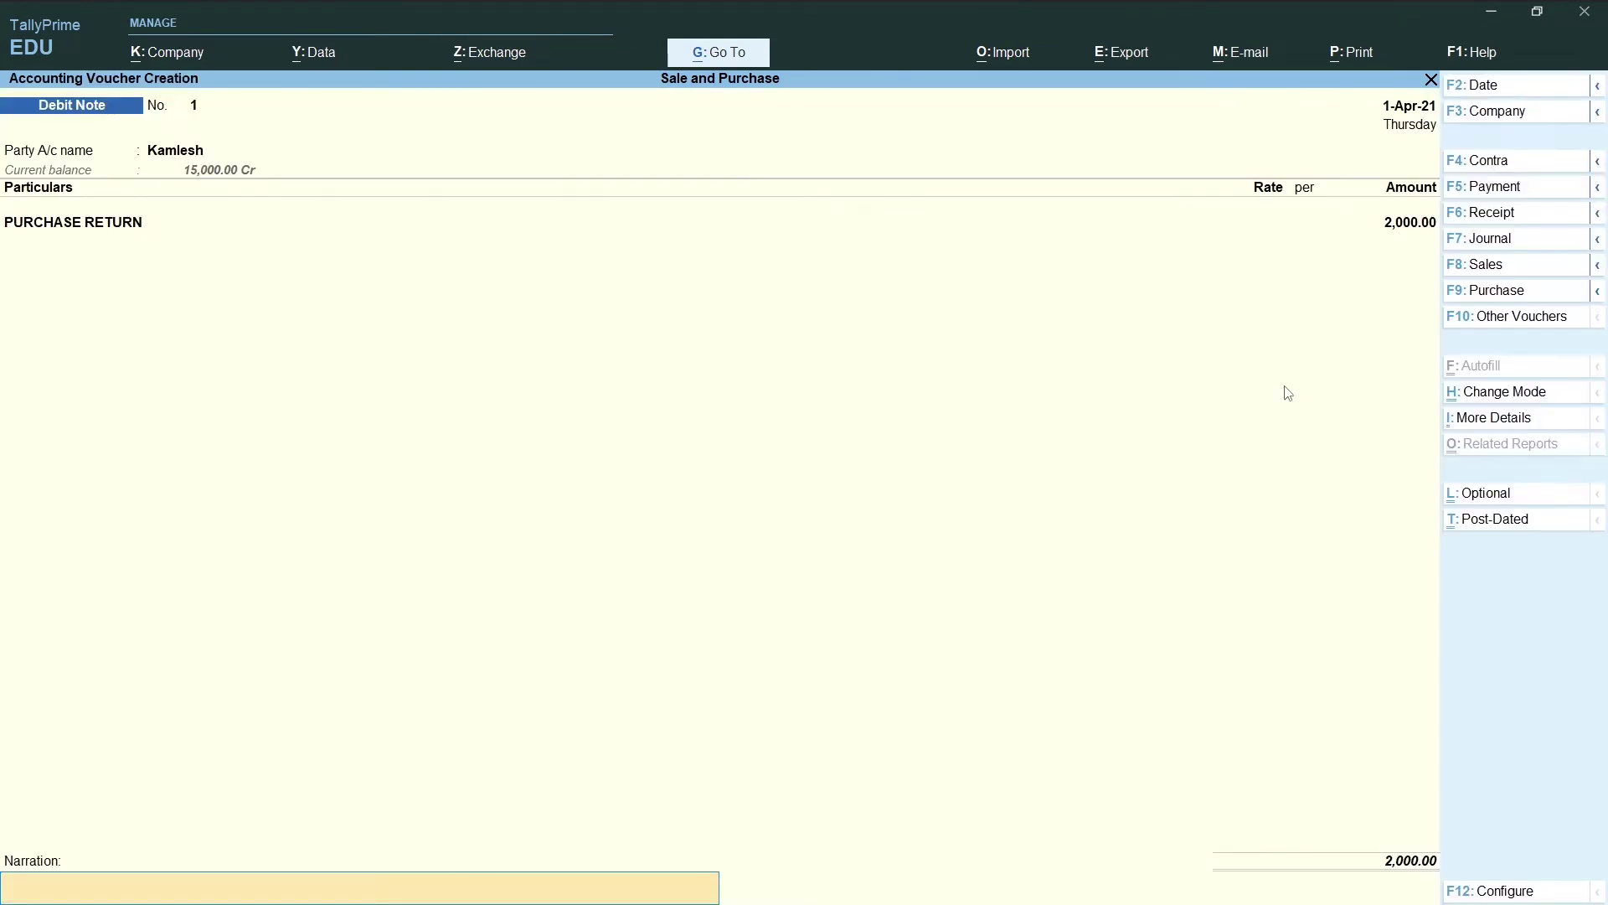
pyautogui.press('Return')
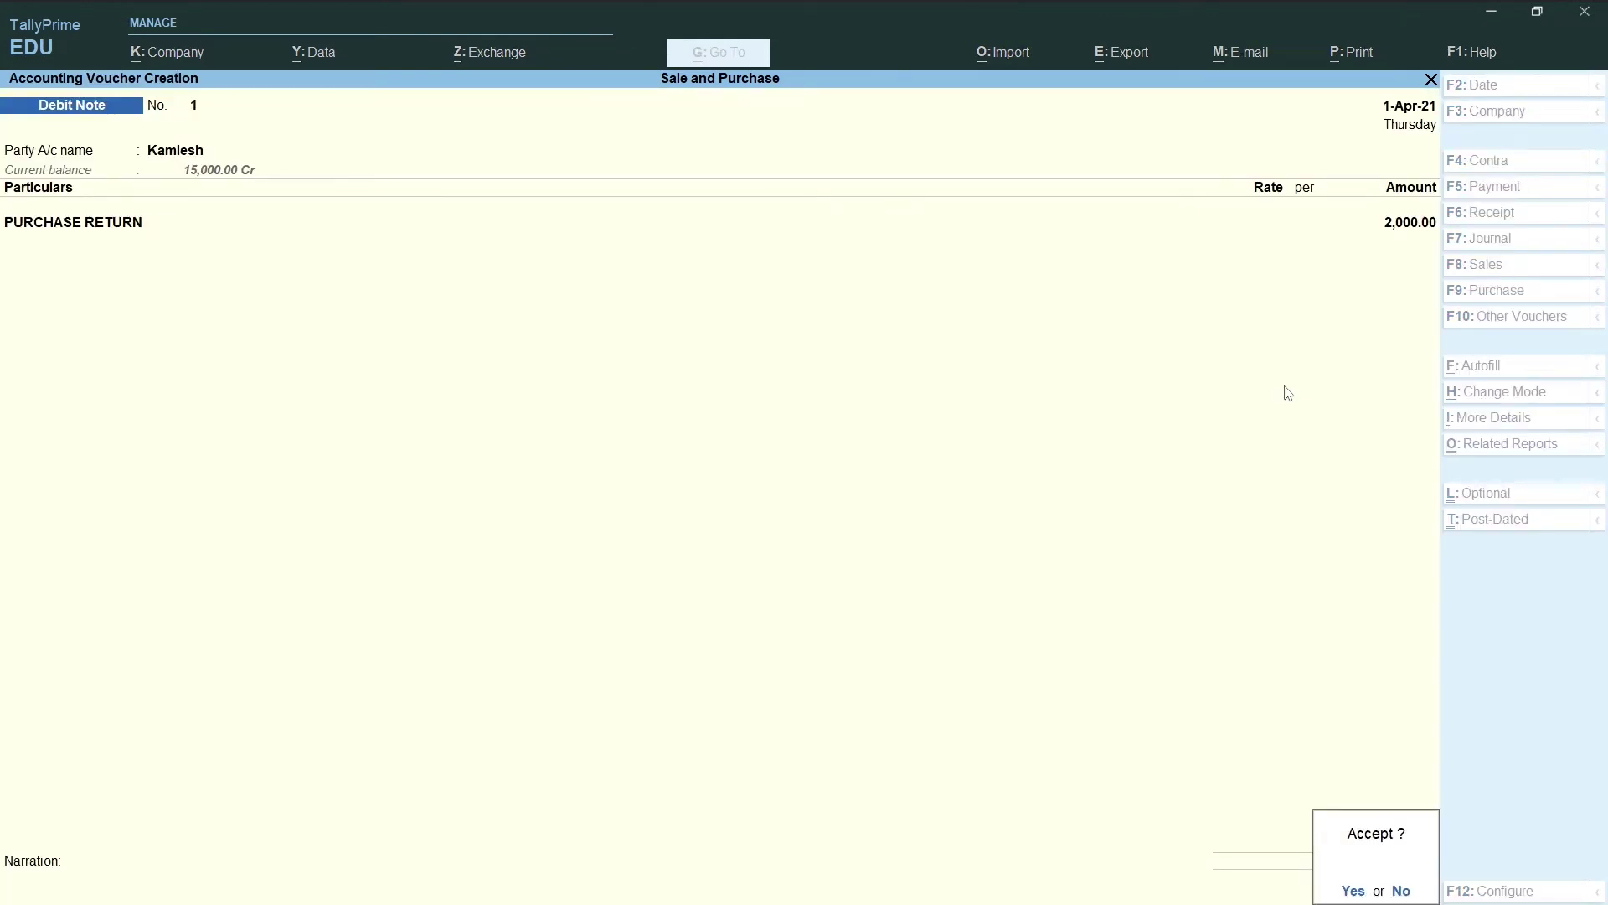
pyautogui.press('Return')
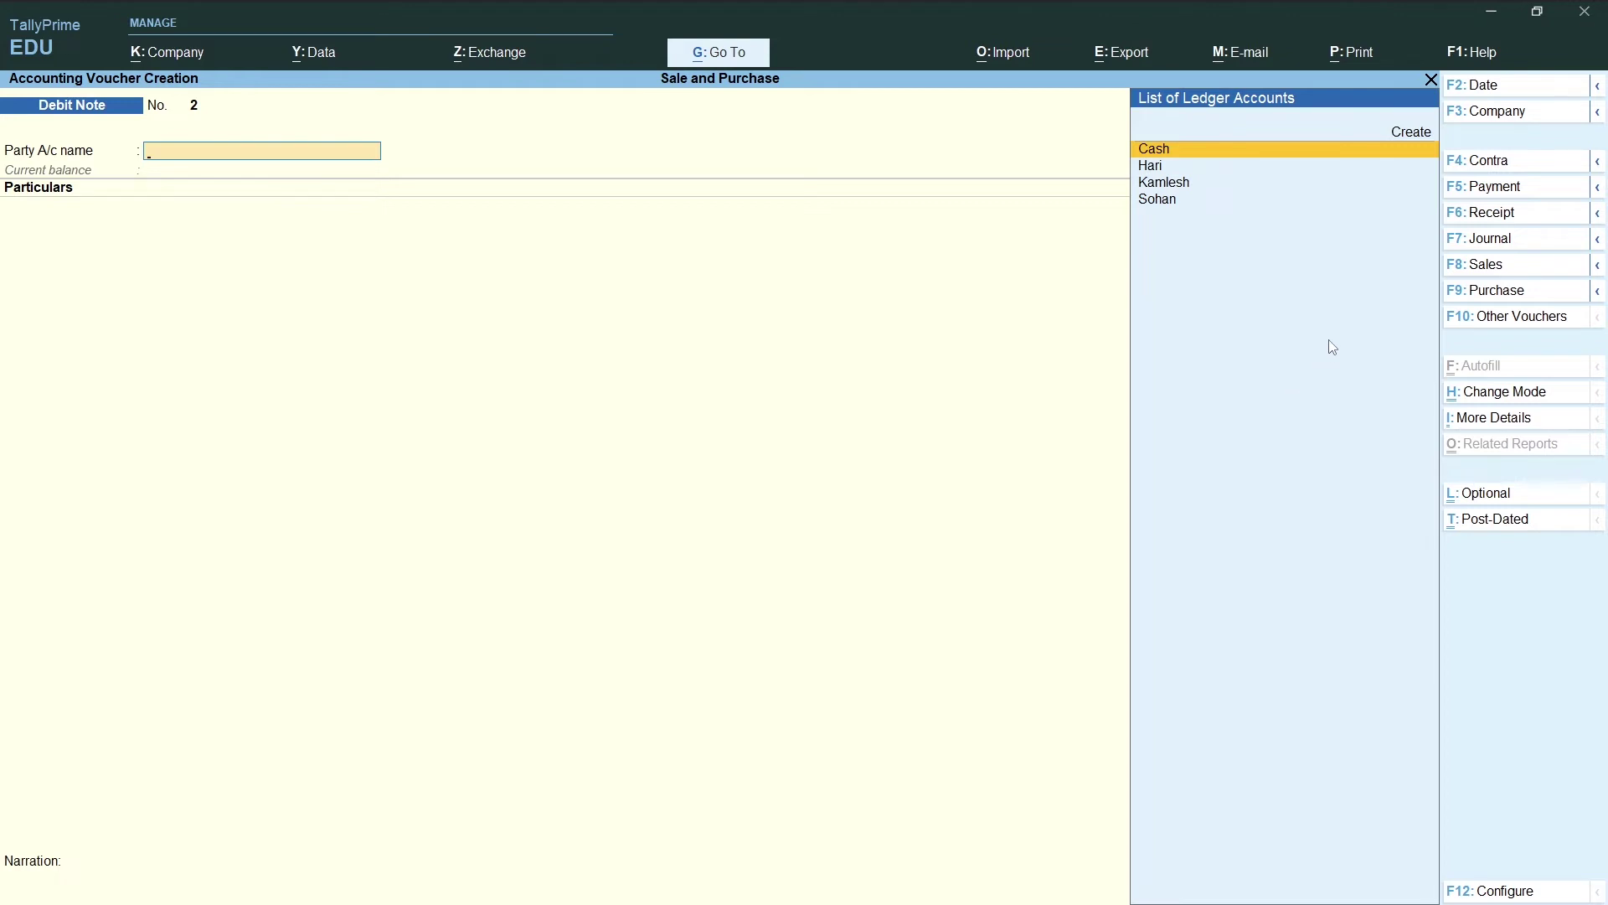
# Start a Journal voucher and debit the supplier from the March 21 goods return with 2000.
pyautogui.click(1515, 241)
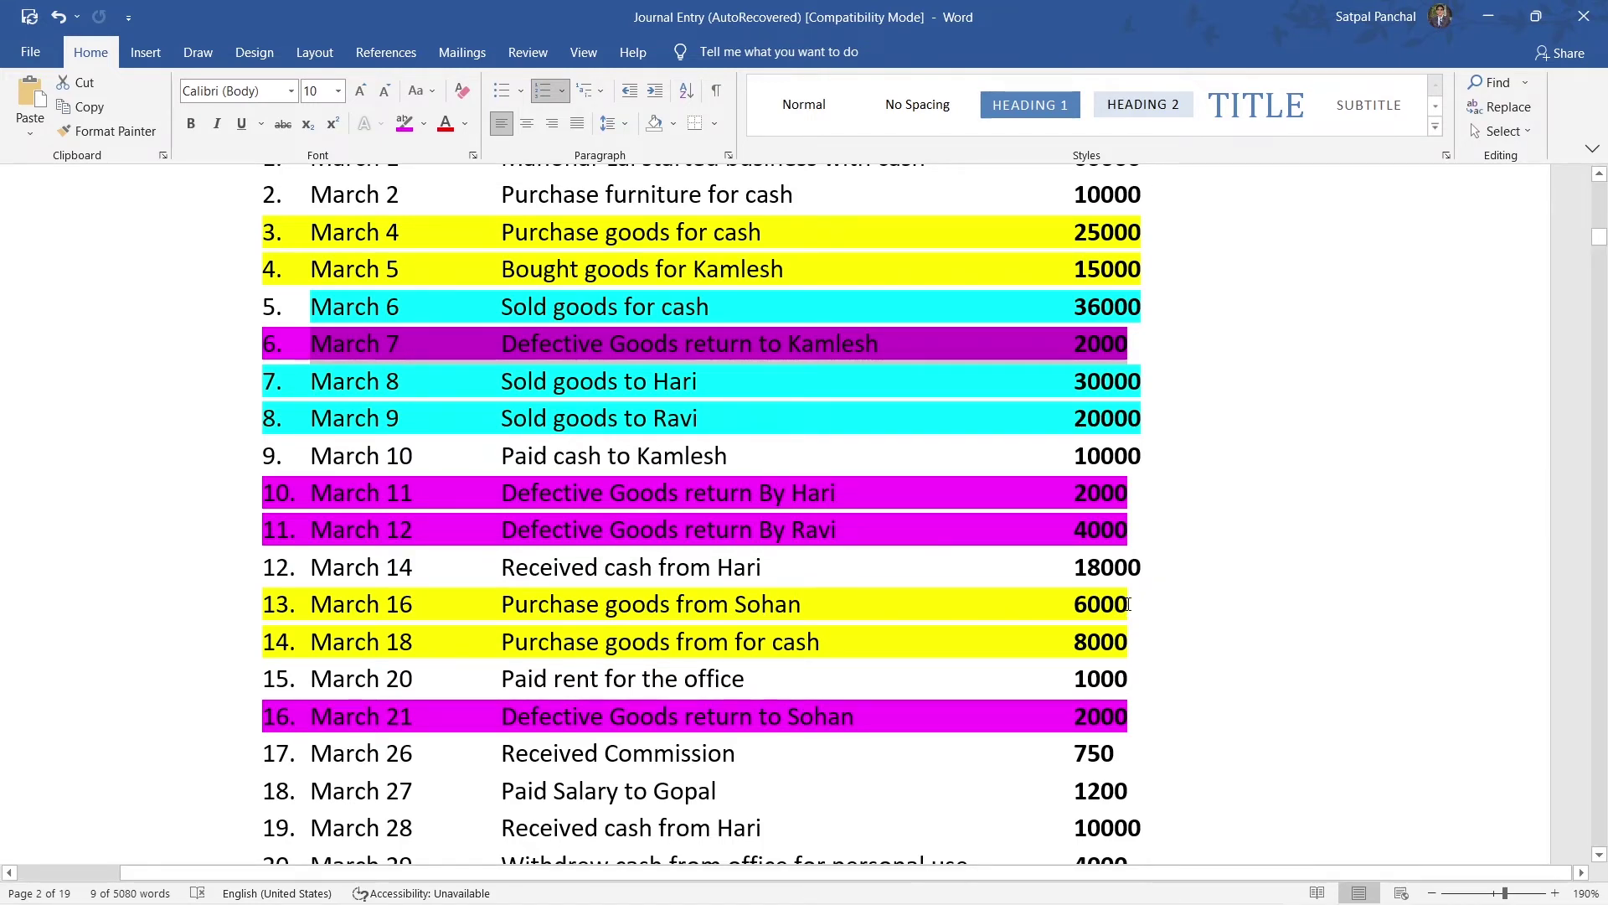
pyautogui.click(447, 760)
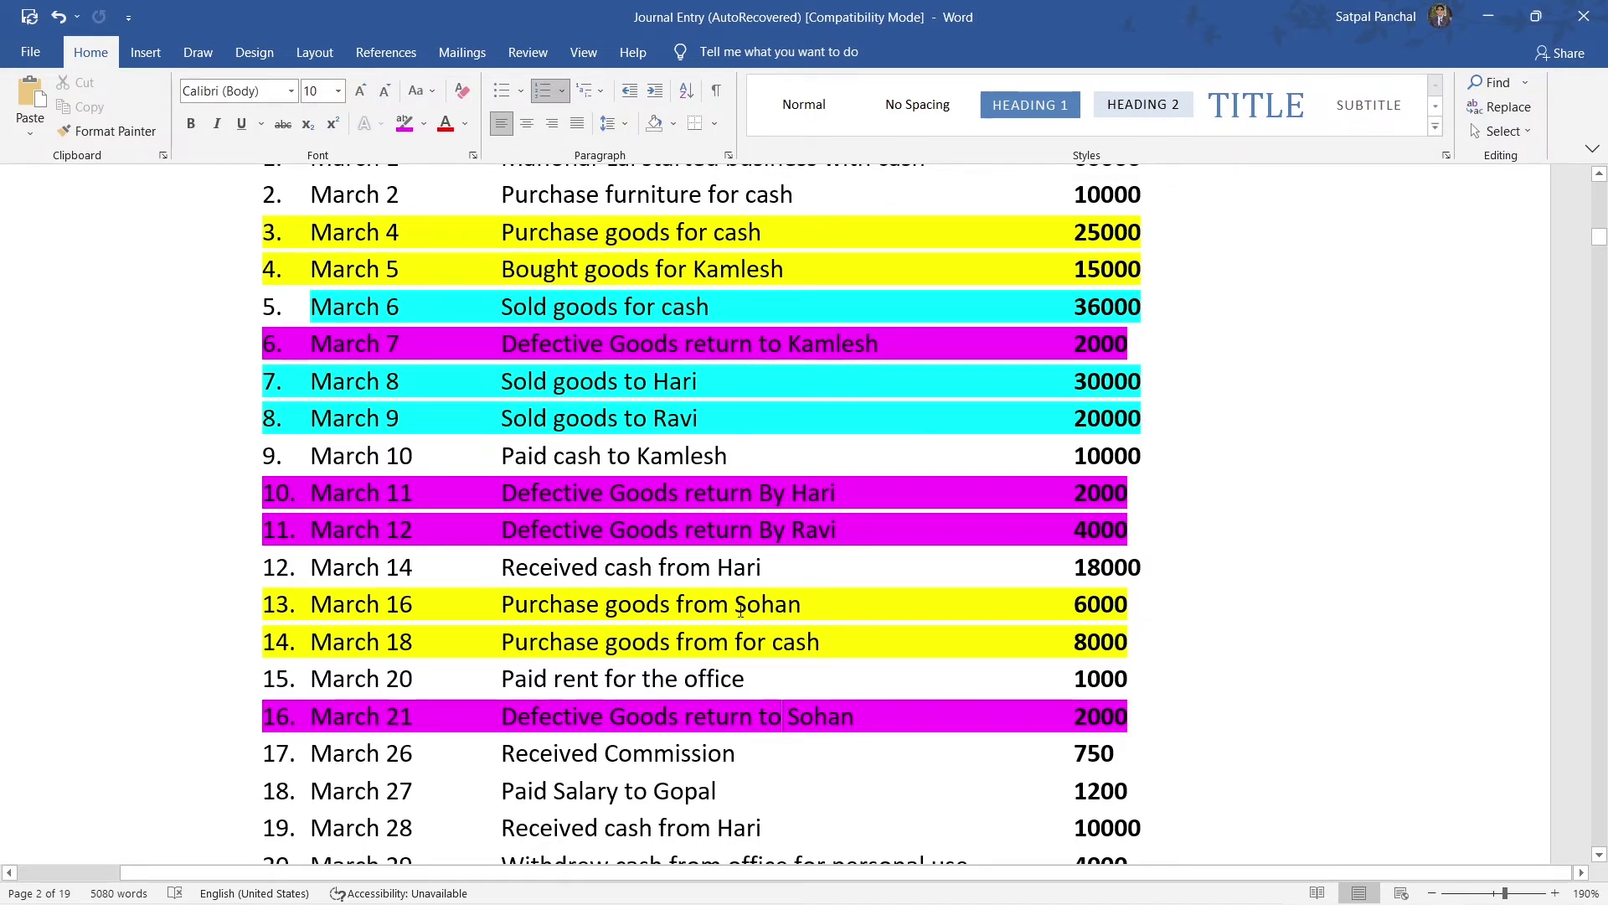
pyautogui.hotkey('alt', 'Tab')
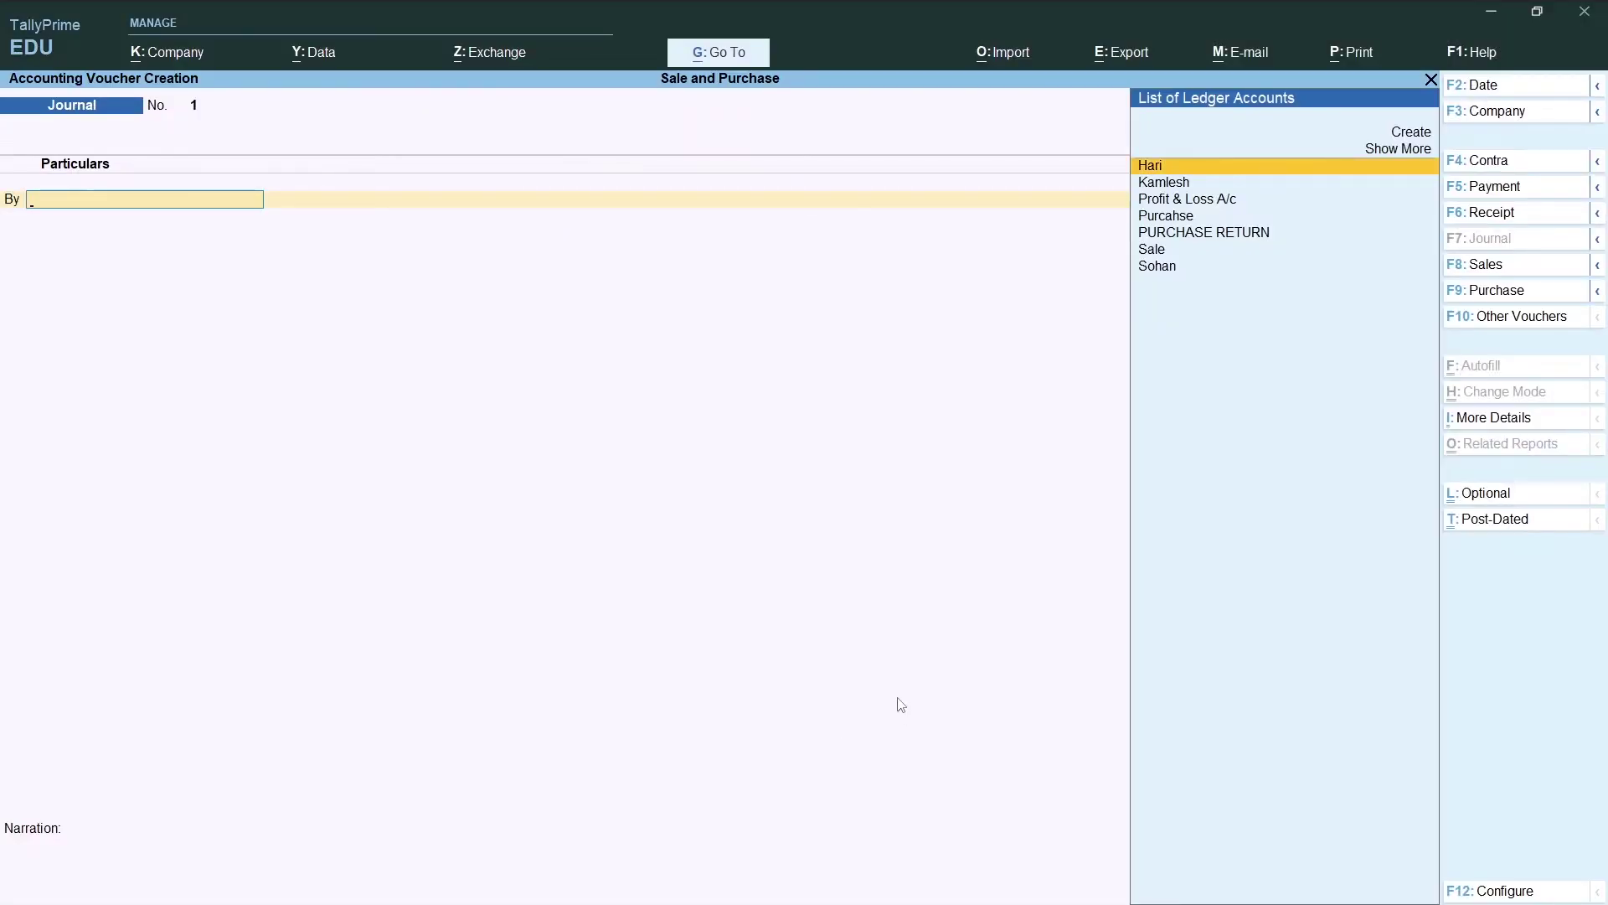
pyautogui.write('S')
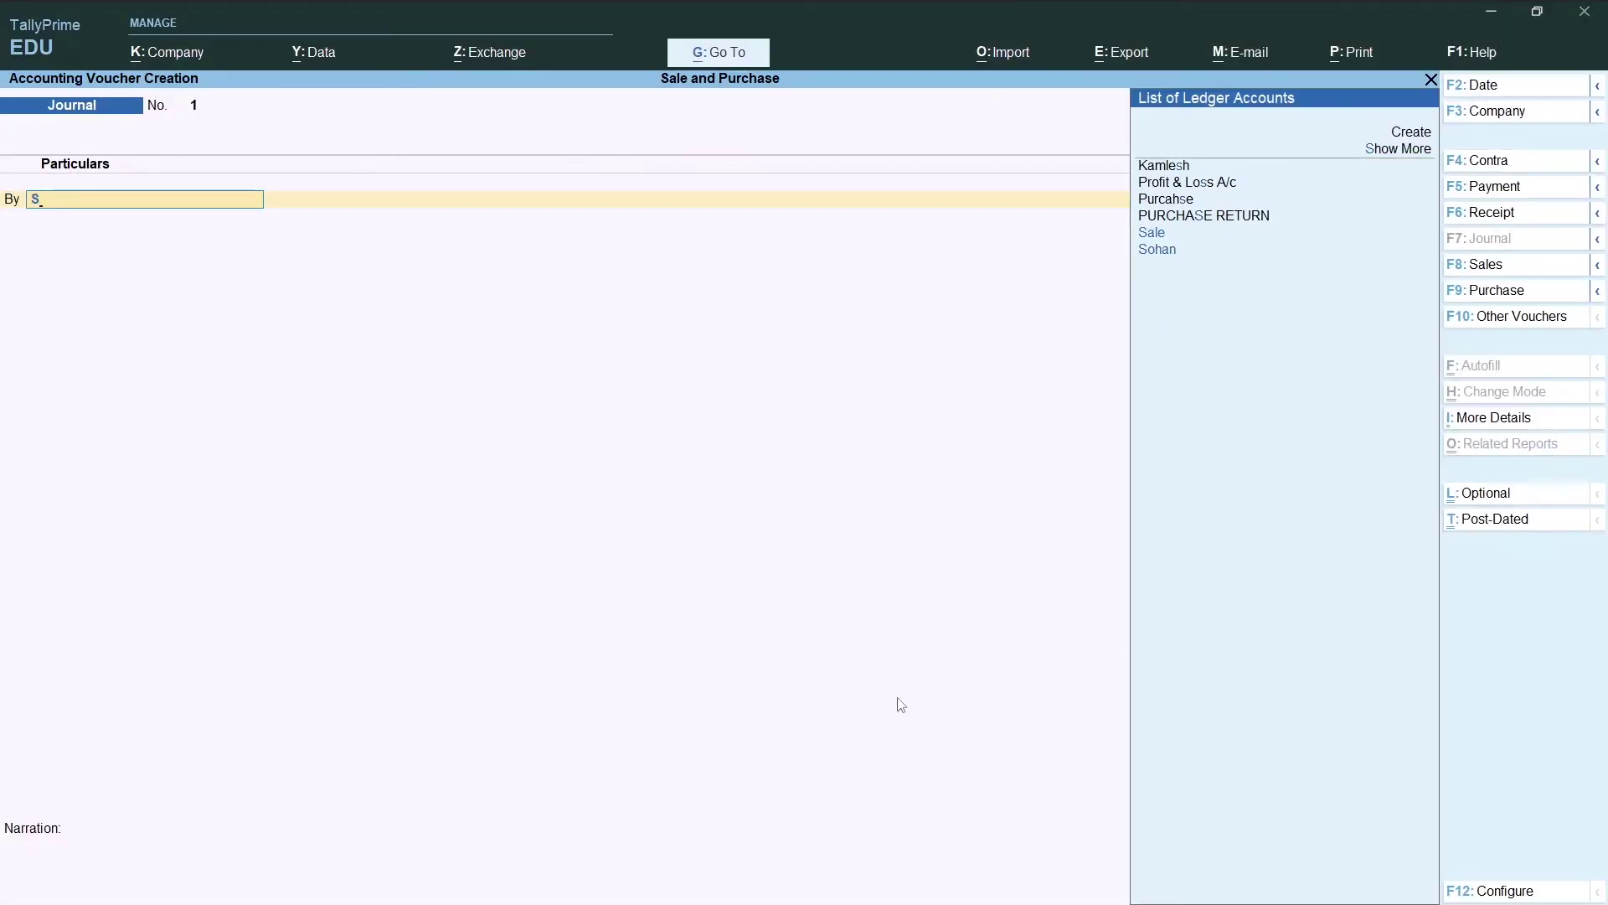
pyautogui.press('Down')
pyautogui.press('Return')
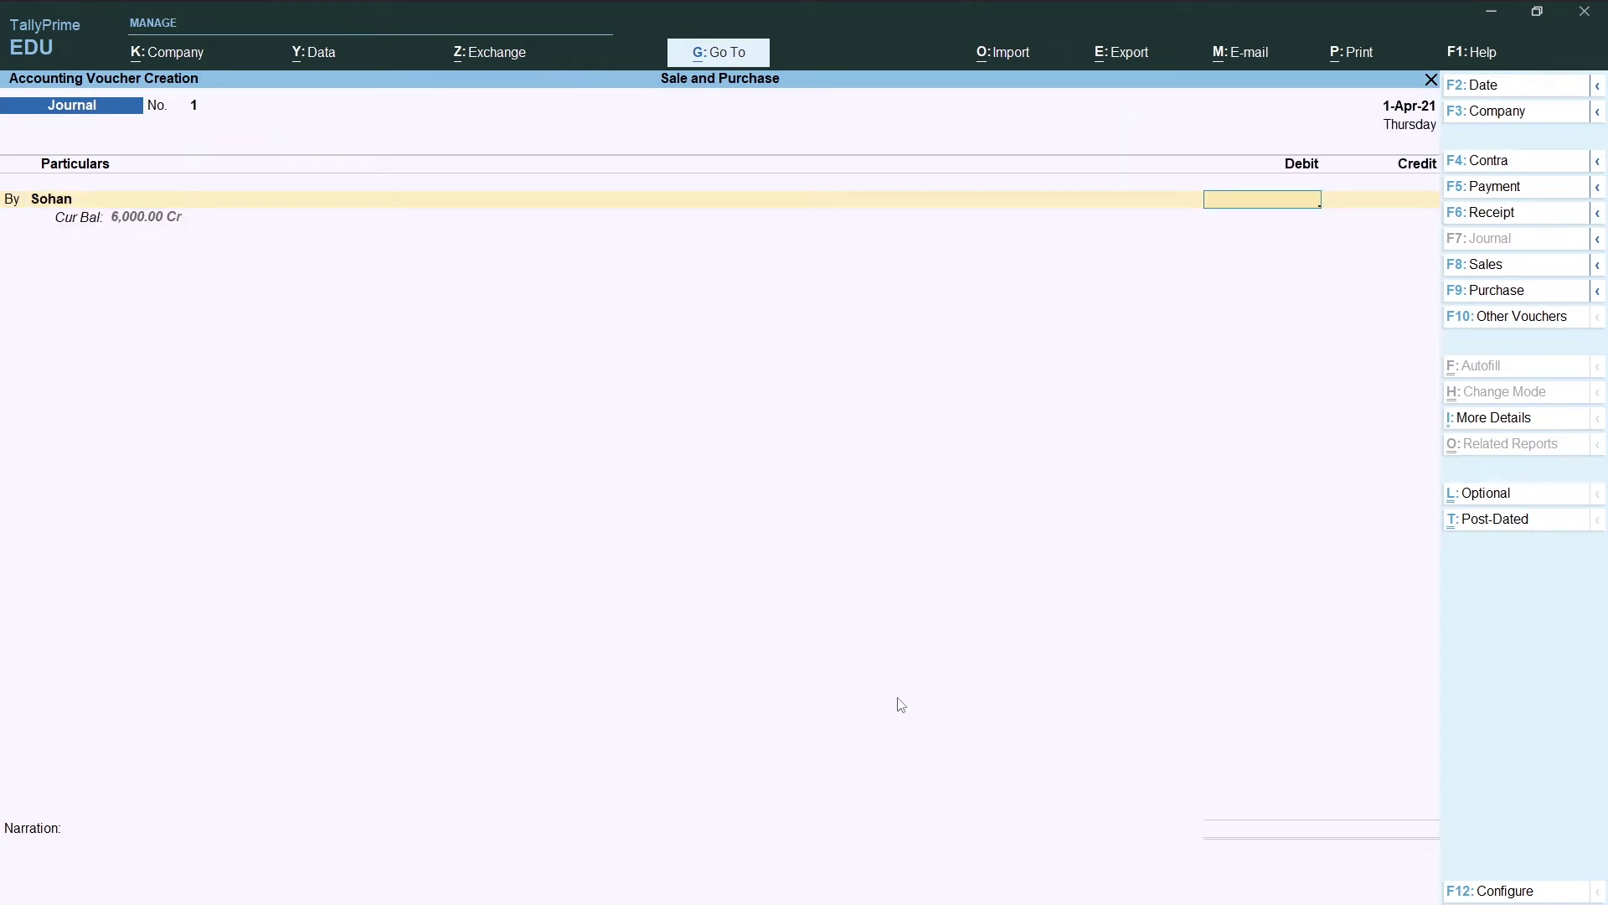
pyautogui.write('20000')
pyautogui.press('BackSpace')
pyautogui.press('Return')
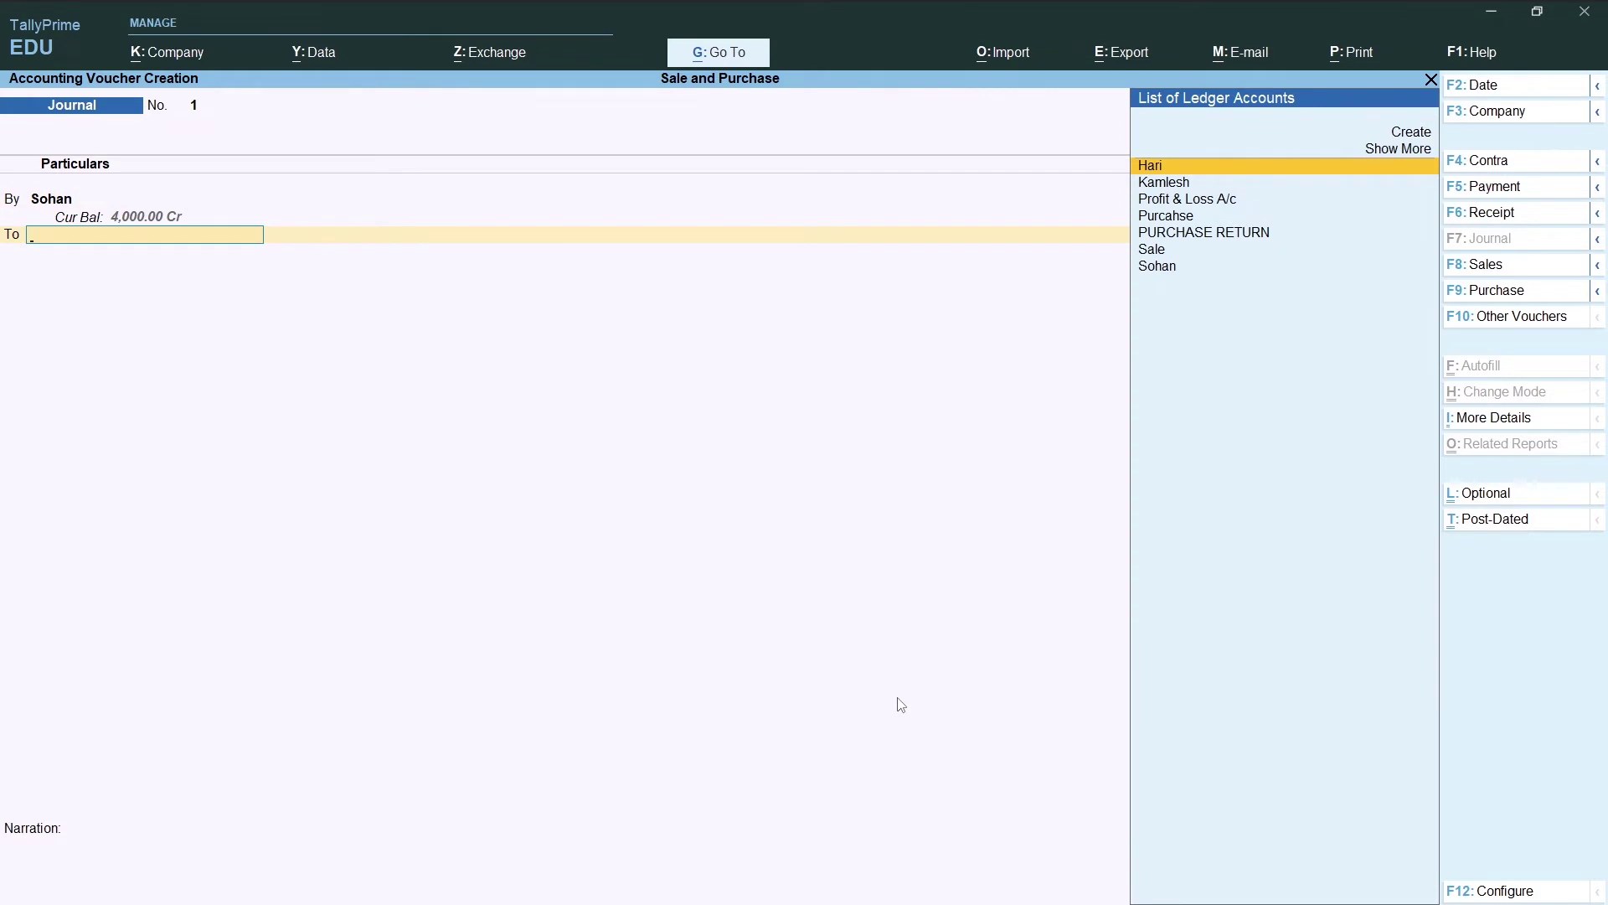
# Credit PURCHASE RETURN with 2,000, leave its inventory allocation blank, save the journal voucher and leave voucher entry.
pyautogui.write('SA')
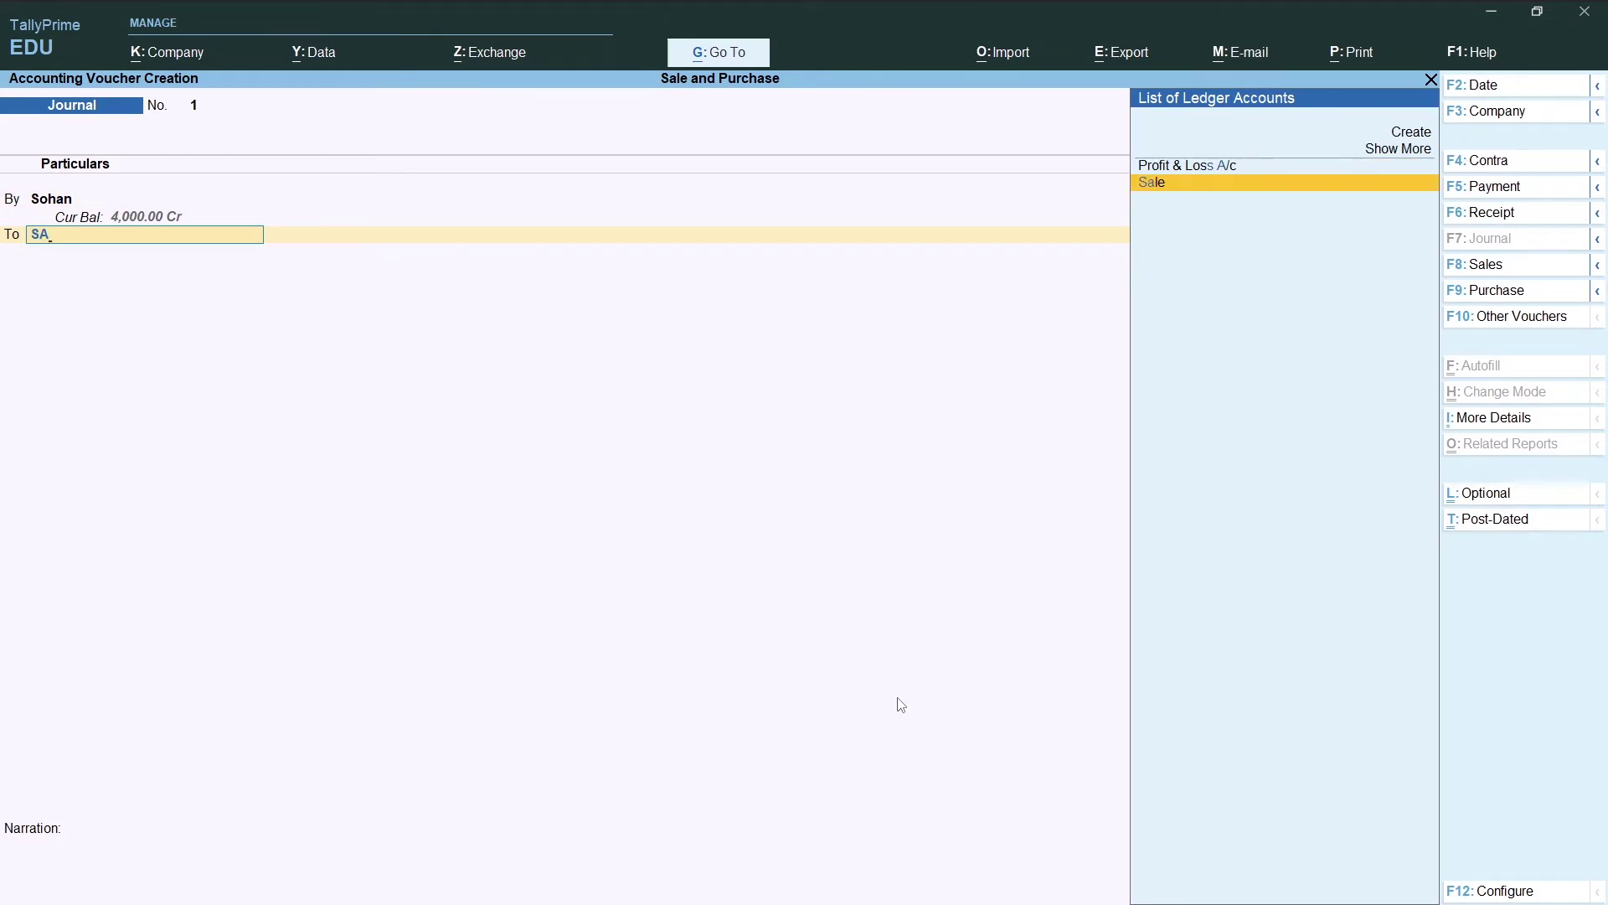
pyautogui.press('BackSpace')
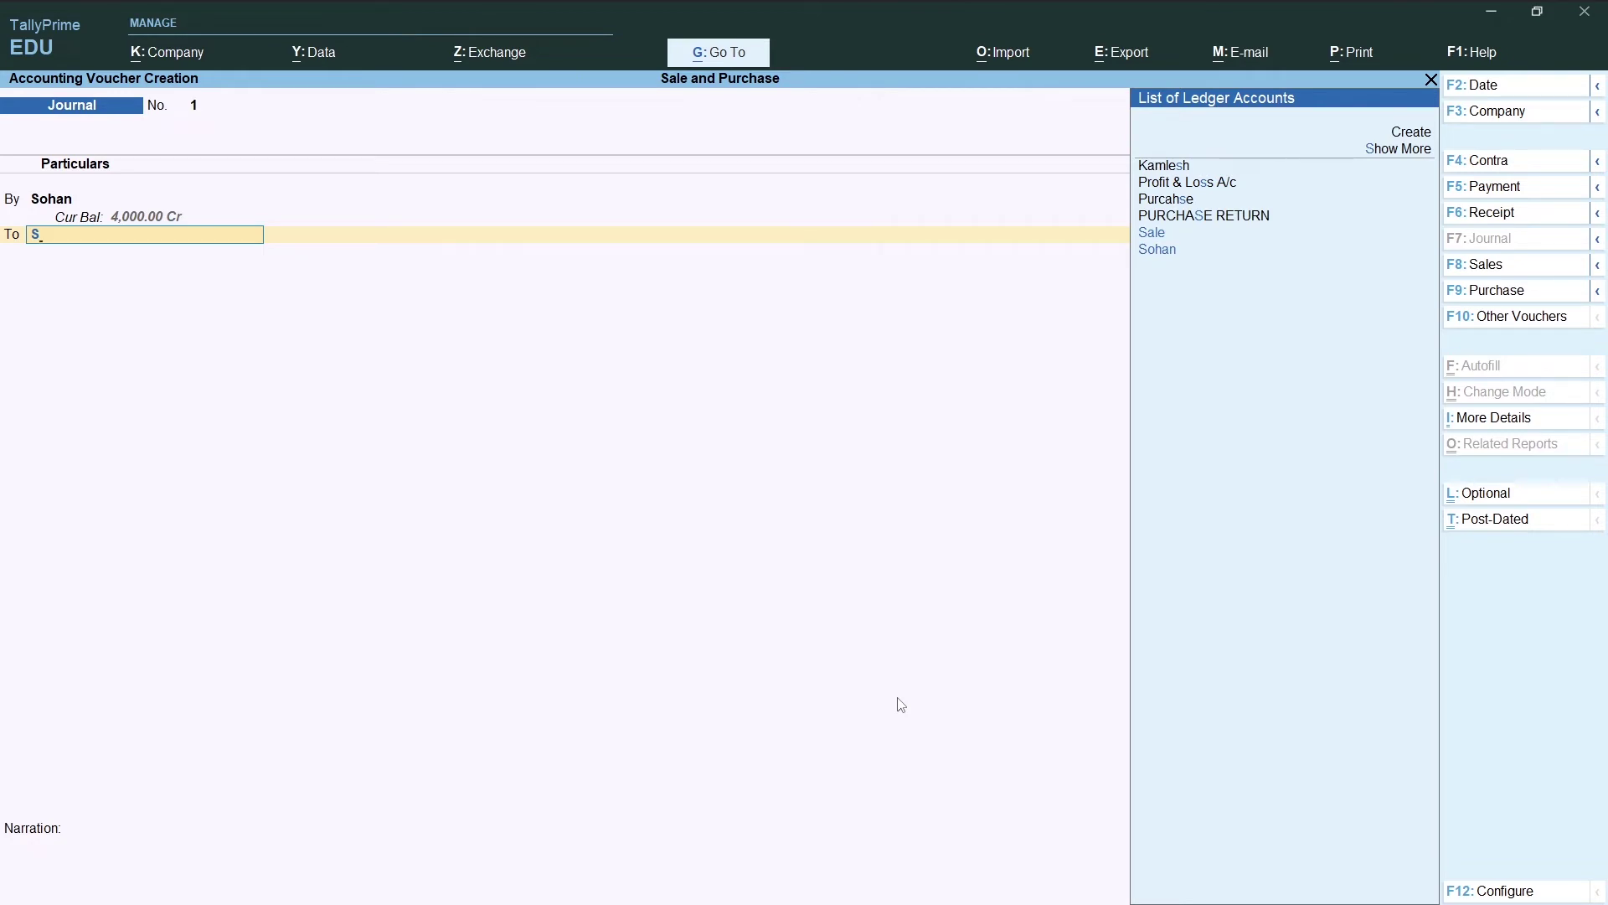
pyautogui.press('Down')
pyautogui.press('Down')
pyautogui.press('Up')
pyautogui.press('Up')
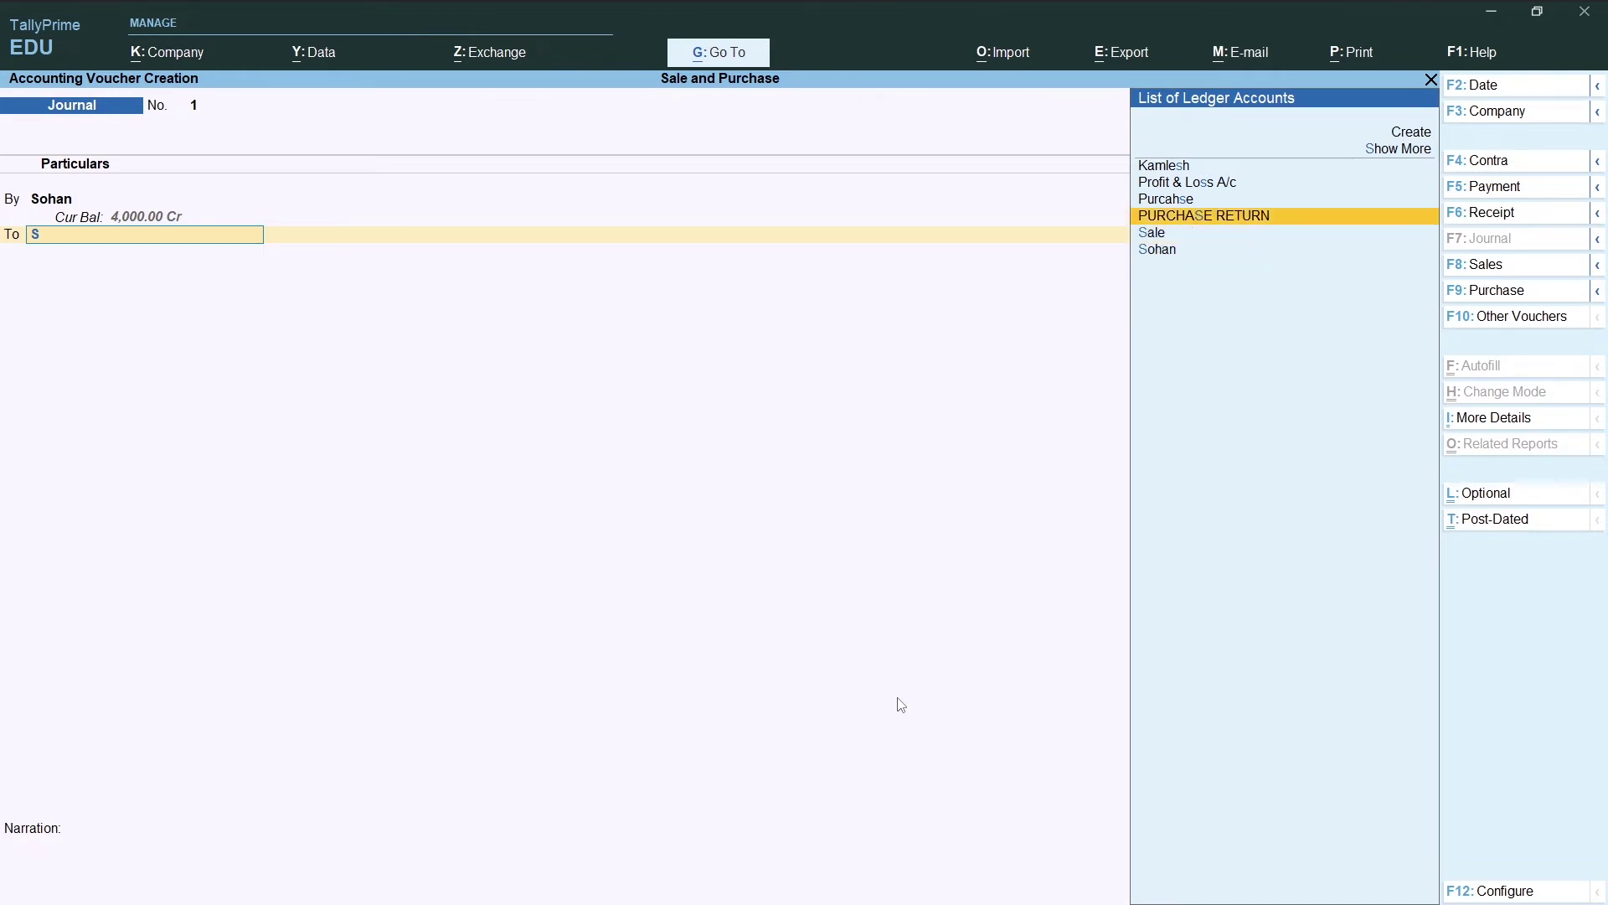
pyautogui.press('Return')
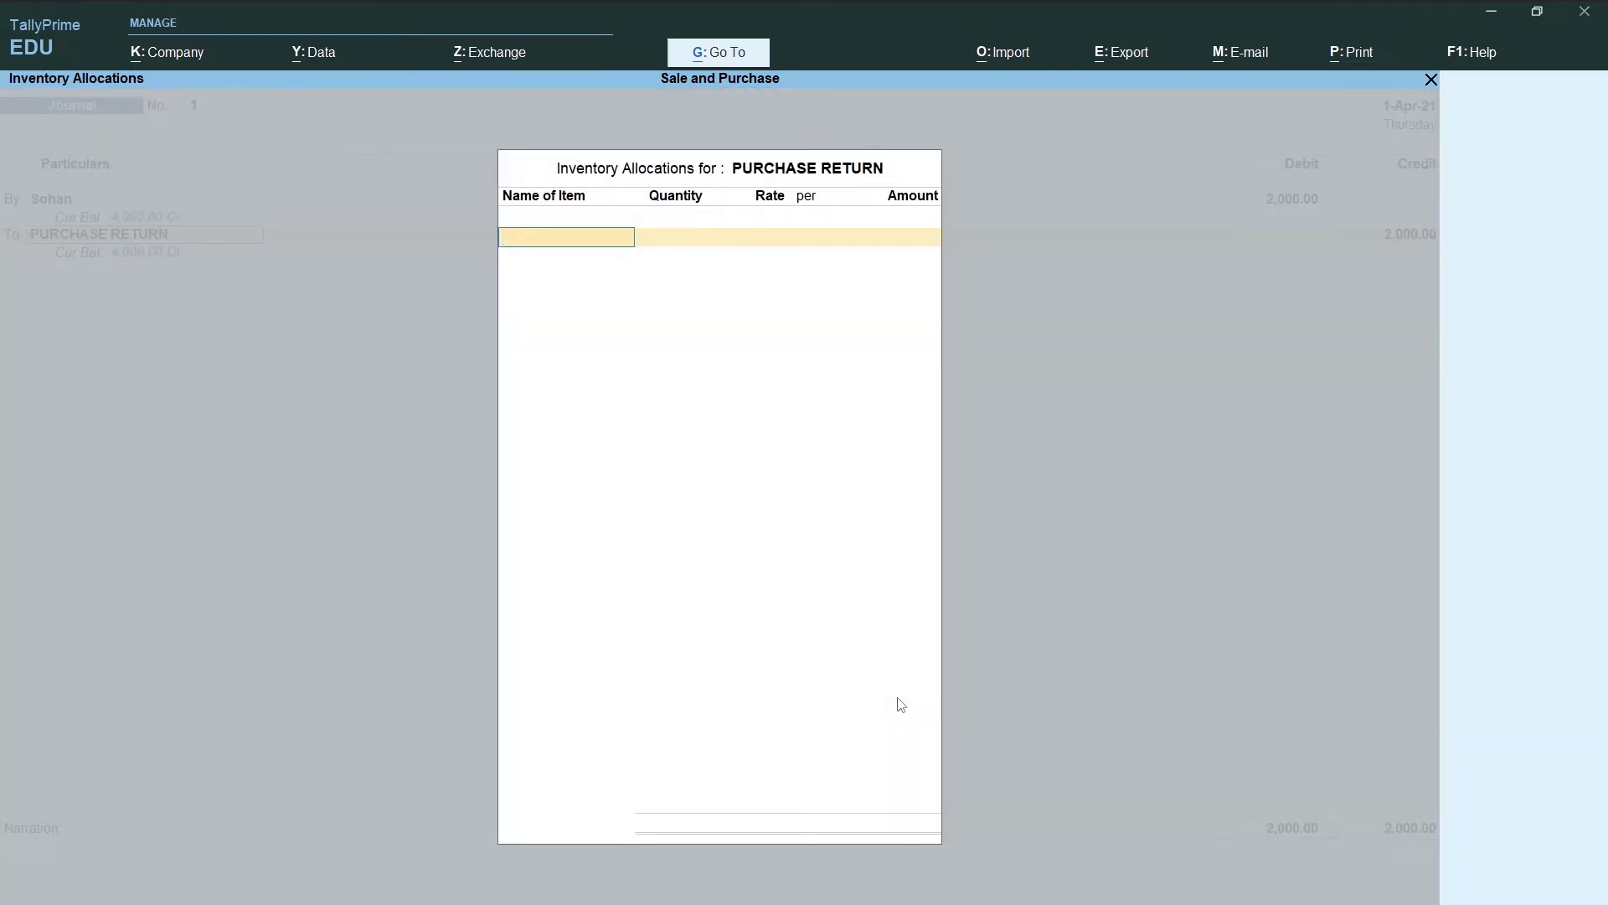
pyautogui.press('Return')
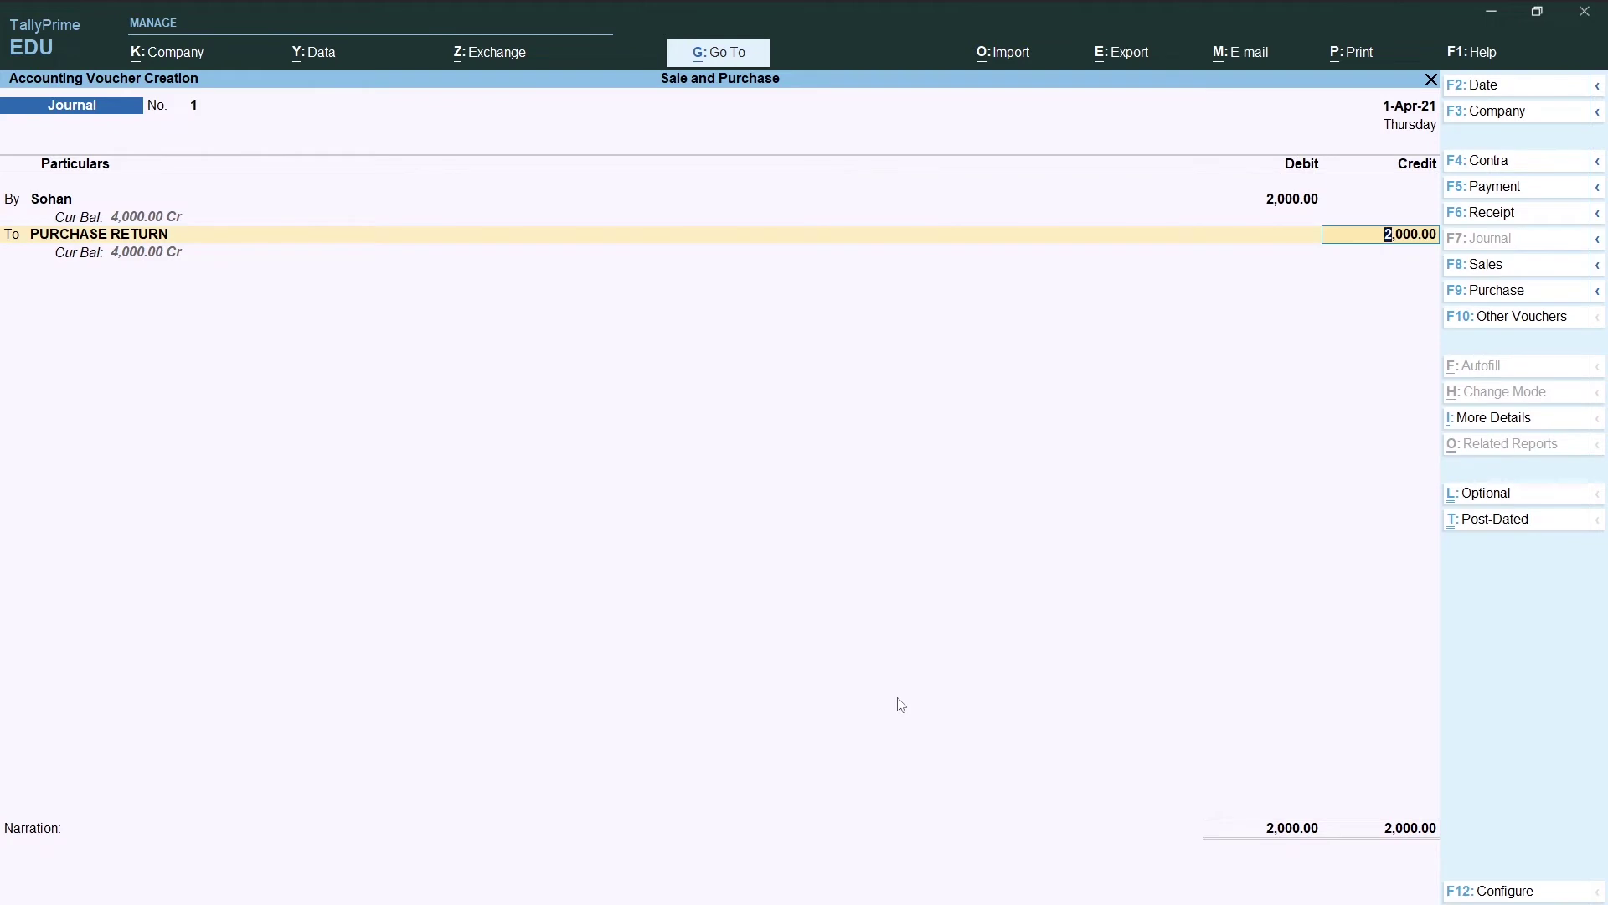
pyautogui.press('Return')
pyautogui.press('Return')
pyautogui.press('Return')
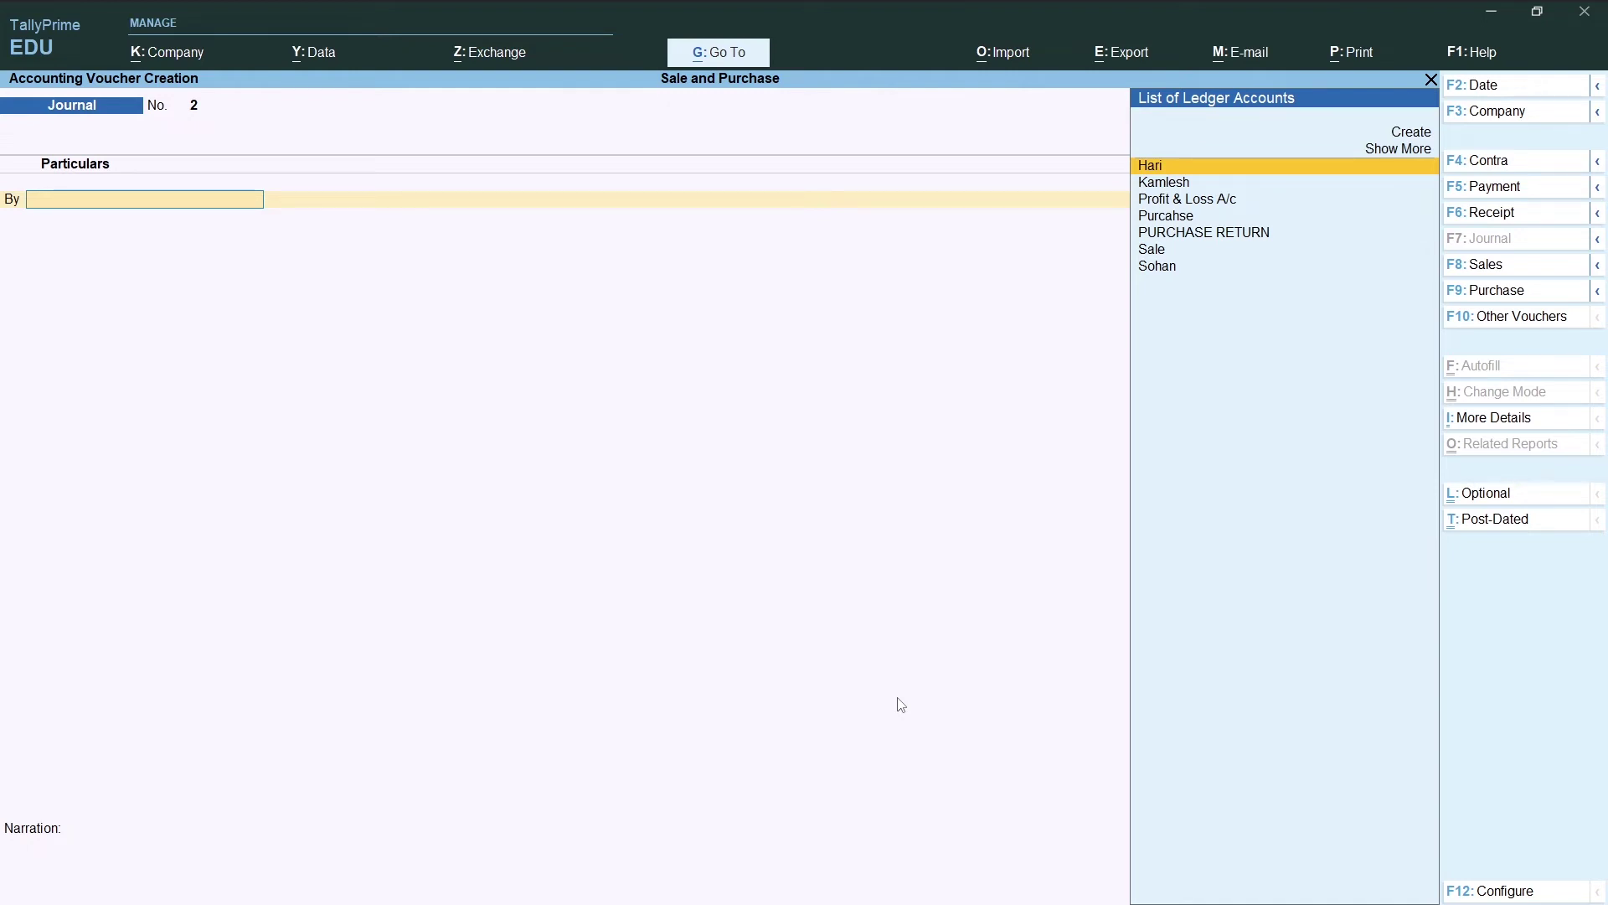
pyautogui.press('Escape')
pyautogui.press('y')
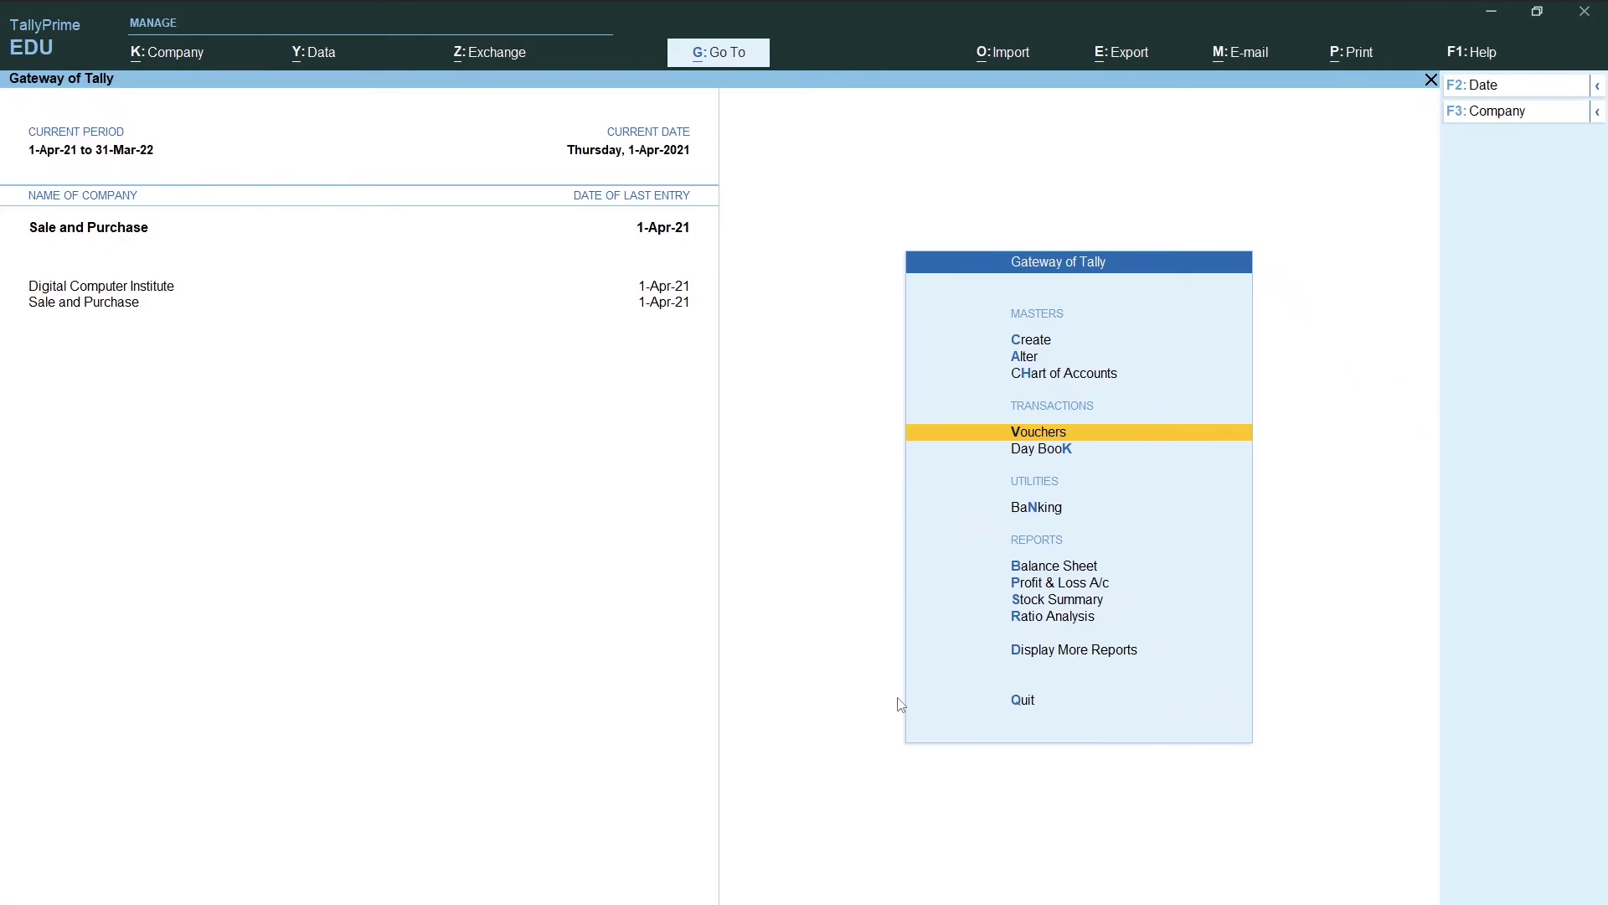
# Check the March 11 and 12 sales returns in Word, and start a Credit Note in Accounting Invoice mode in TallyPrime.
pyautogui.hotkey('alt', 'Tab')
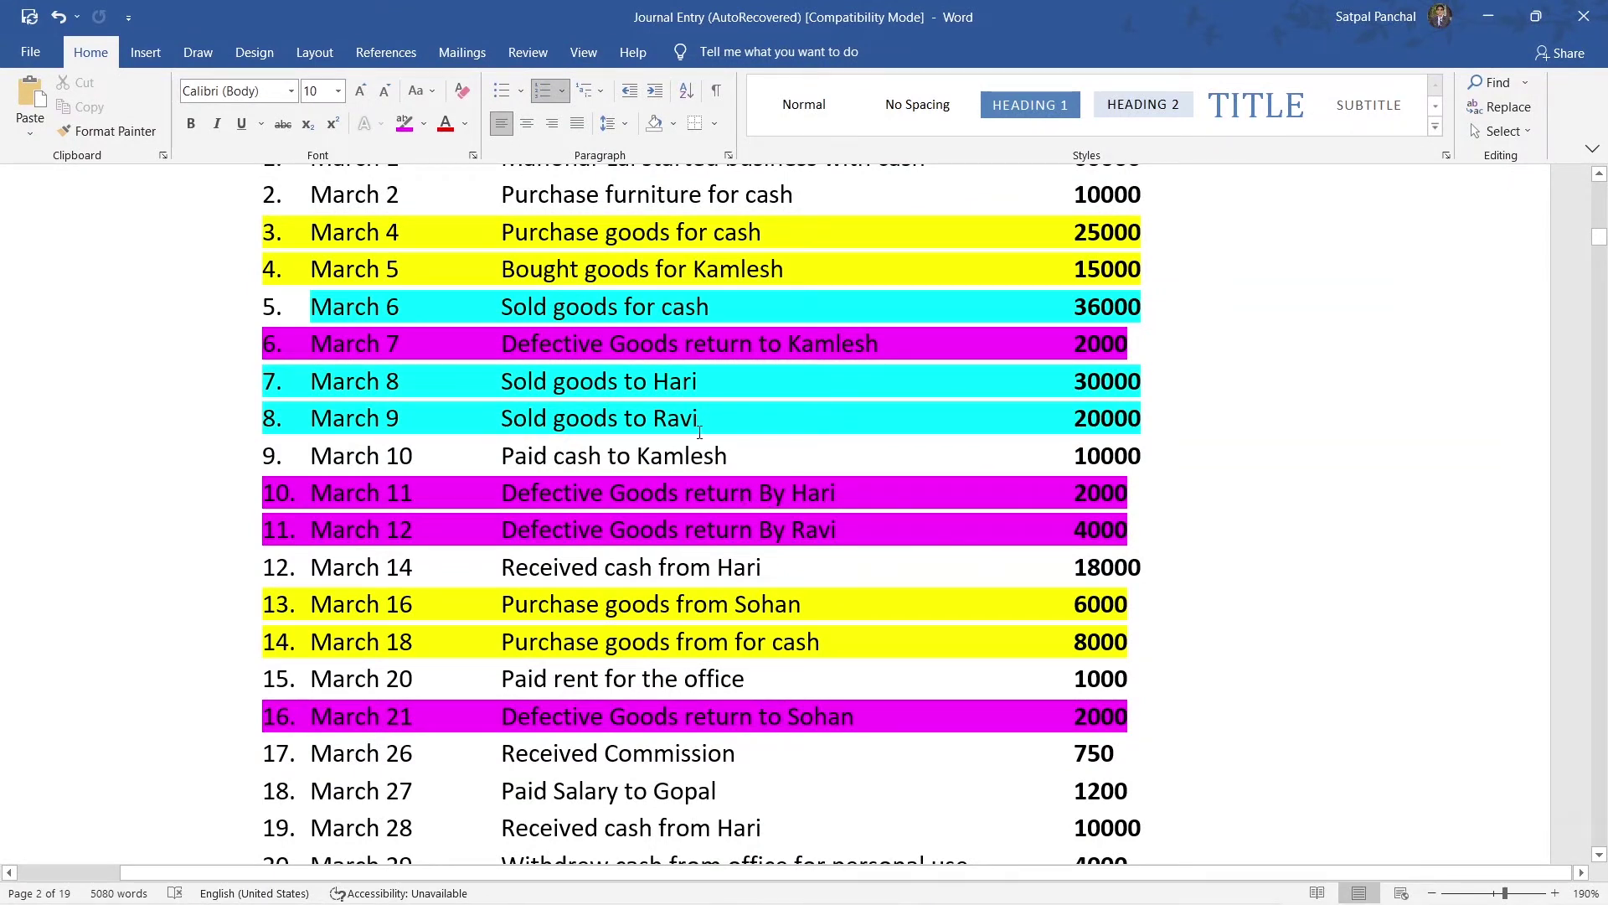
pyautogui.moveTo(700, 418); pyautogui.dragTo(594, 381)
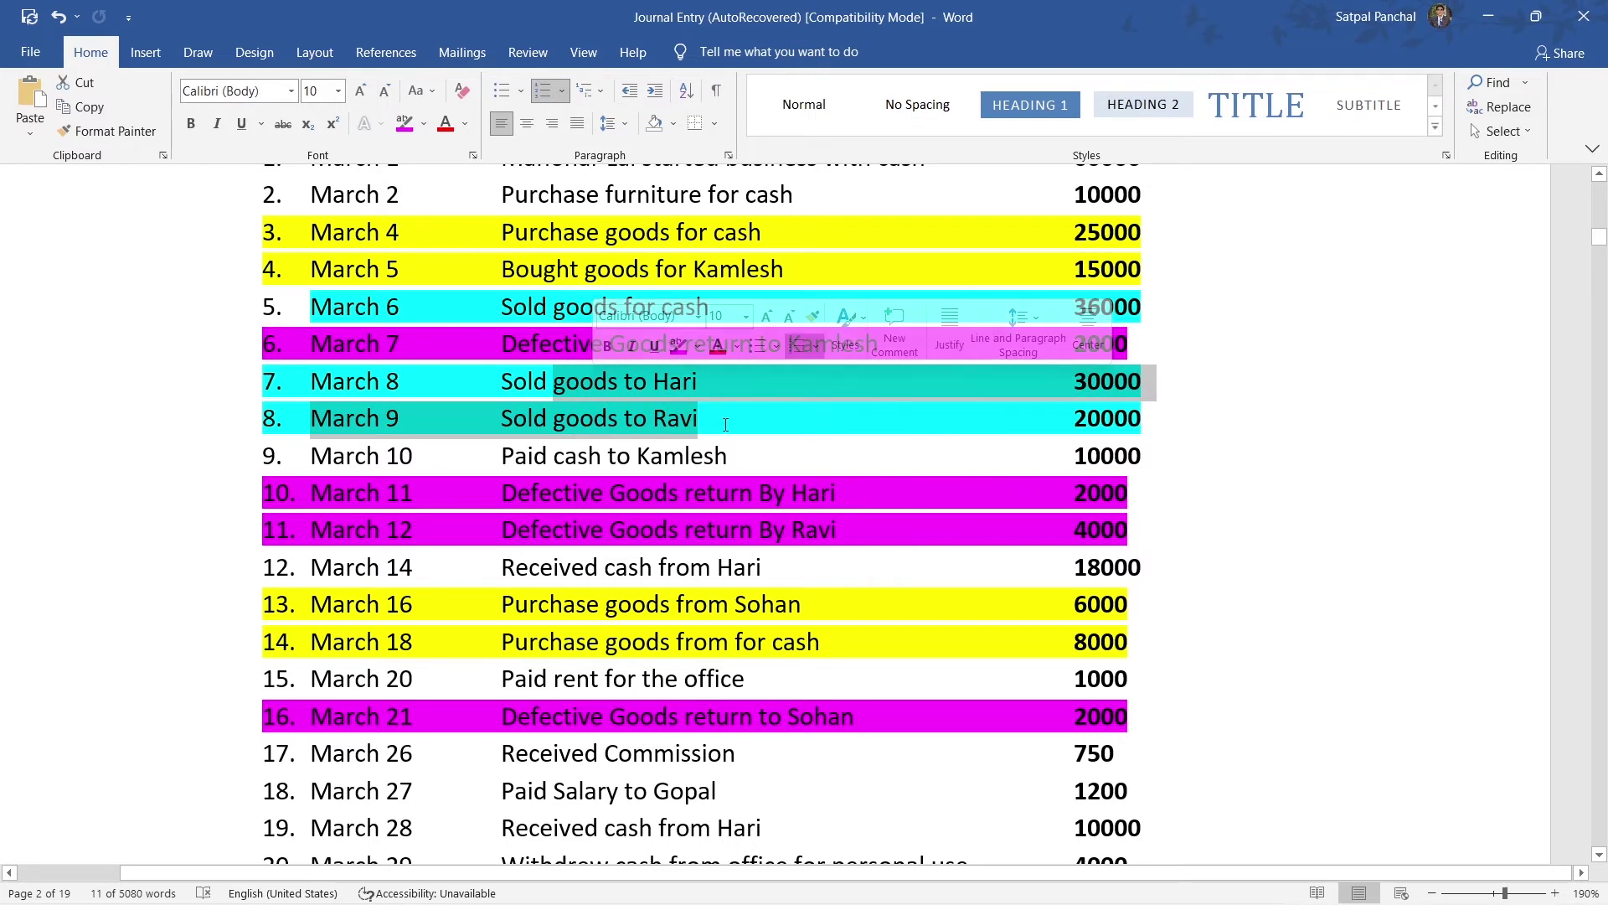
pyautogui.moveTo(864, 524); pyautogui.dragTo(759, 492)
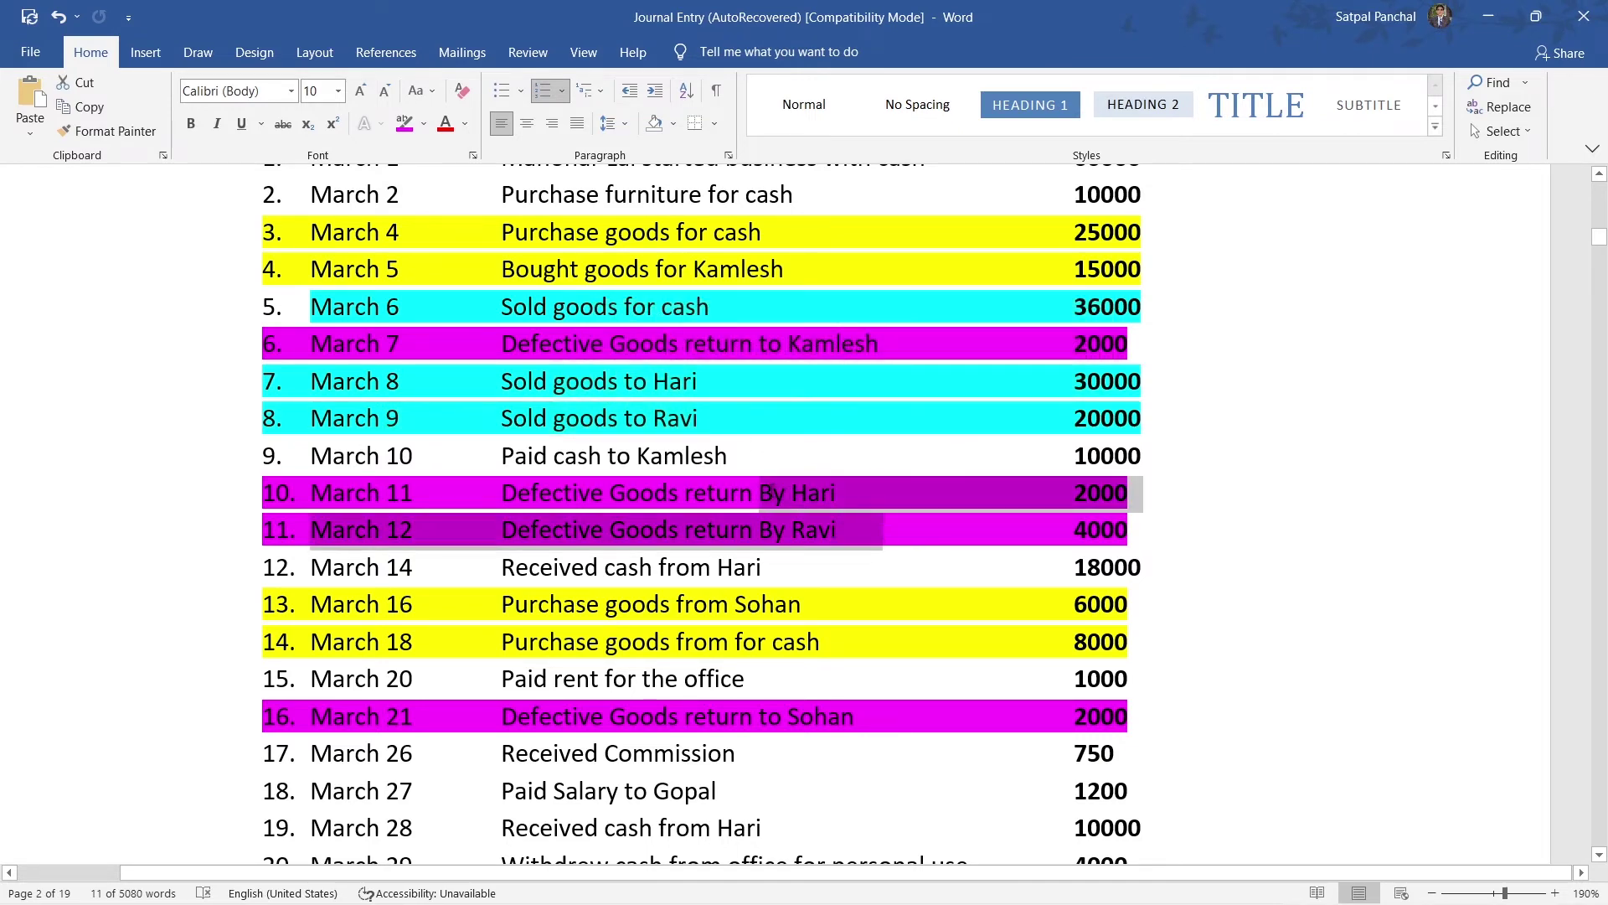
pyautogui.click(925, 540)
pyautogui.hotkey('alt', 'Tab')
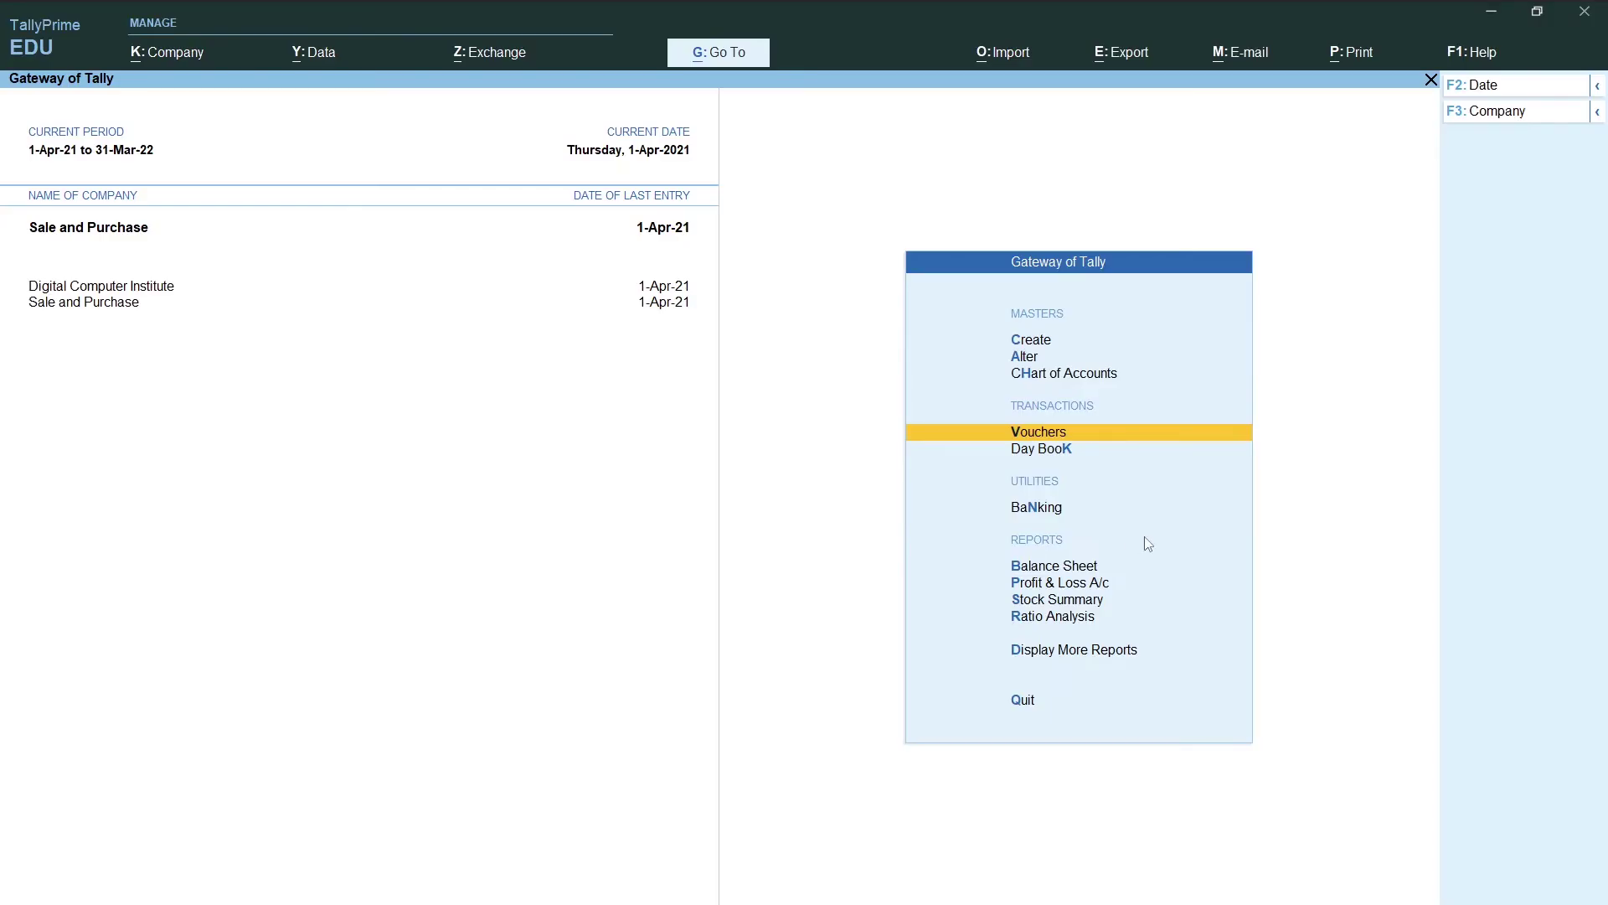
pyautogui.press('Return')
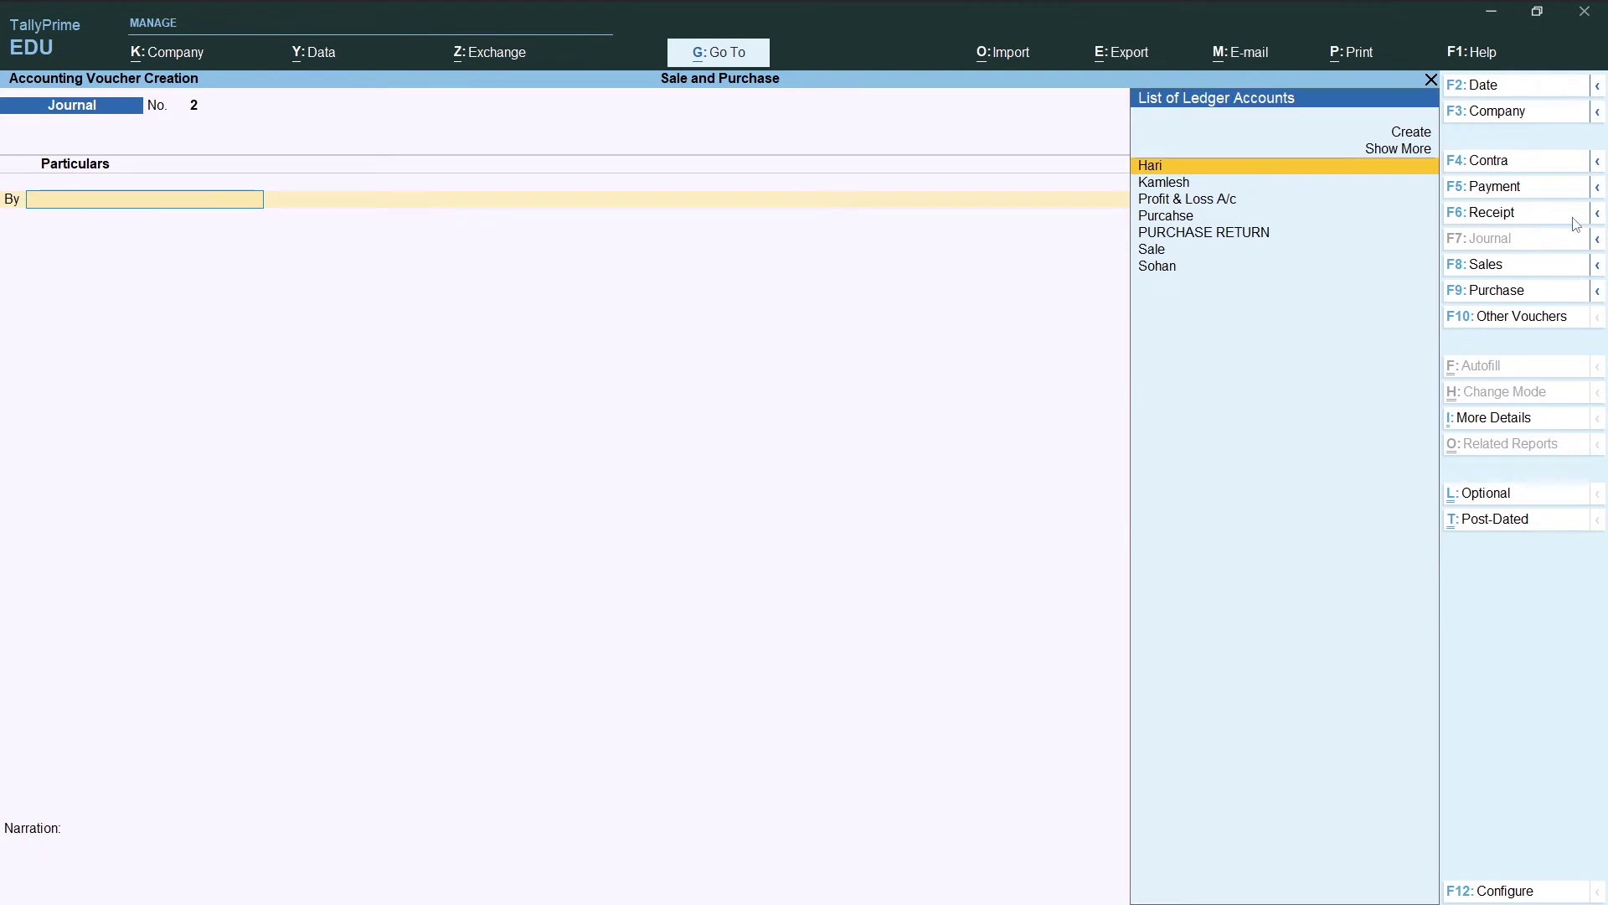
pyautogui.click(1597, 214)
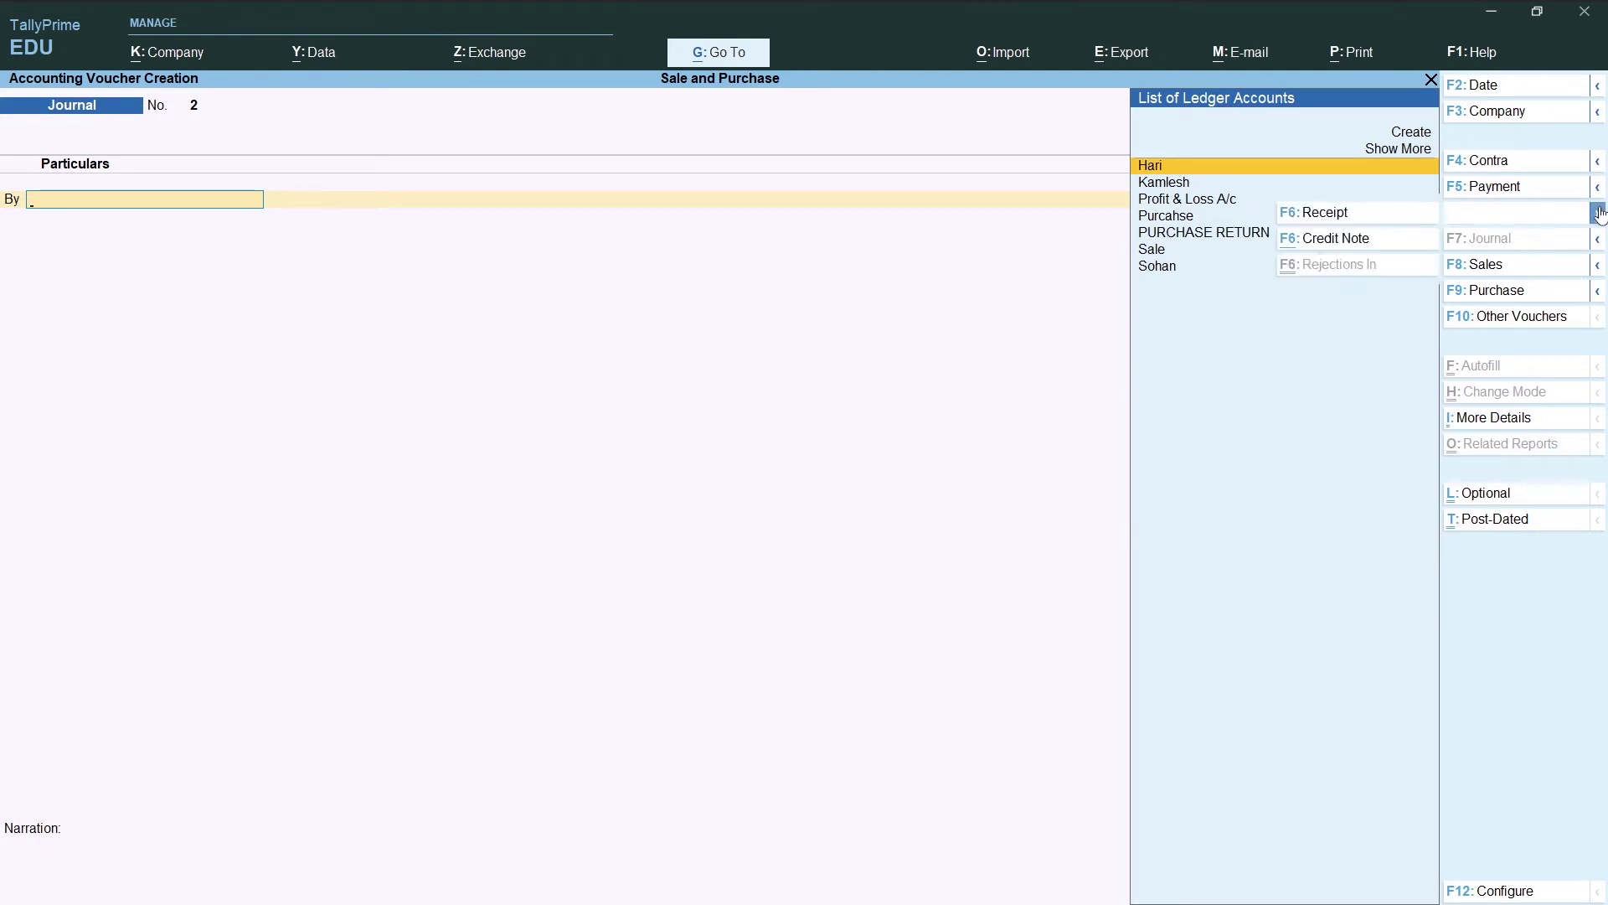
pyautogui.click(1326, 242)
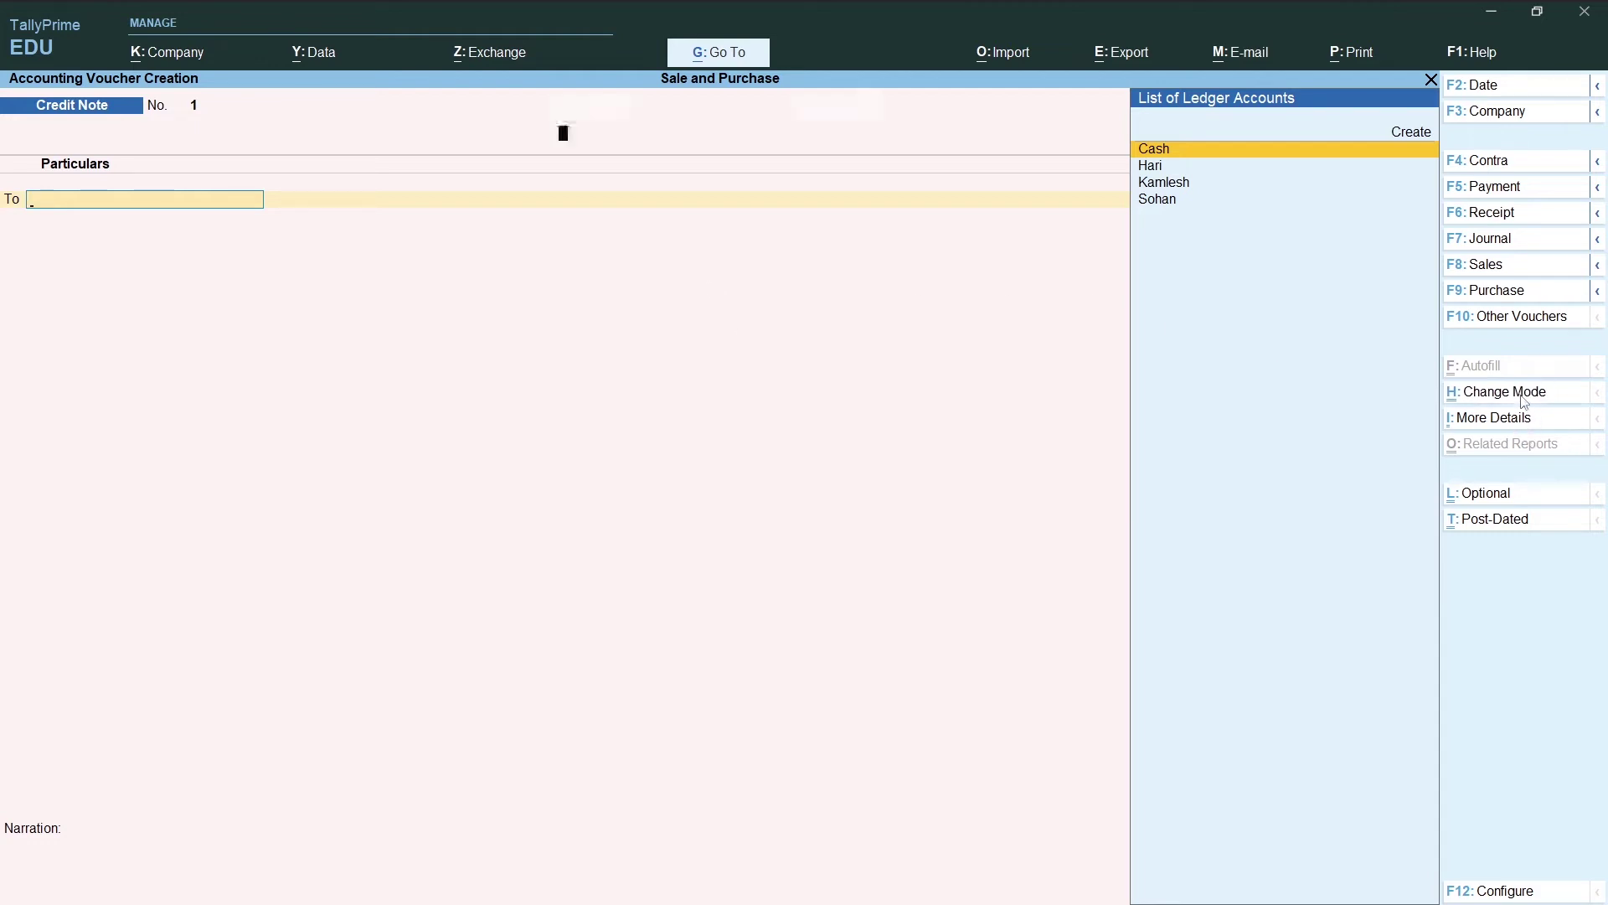
pyautogui.click(1470, 392)
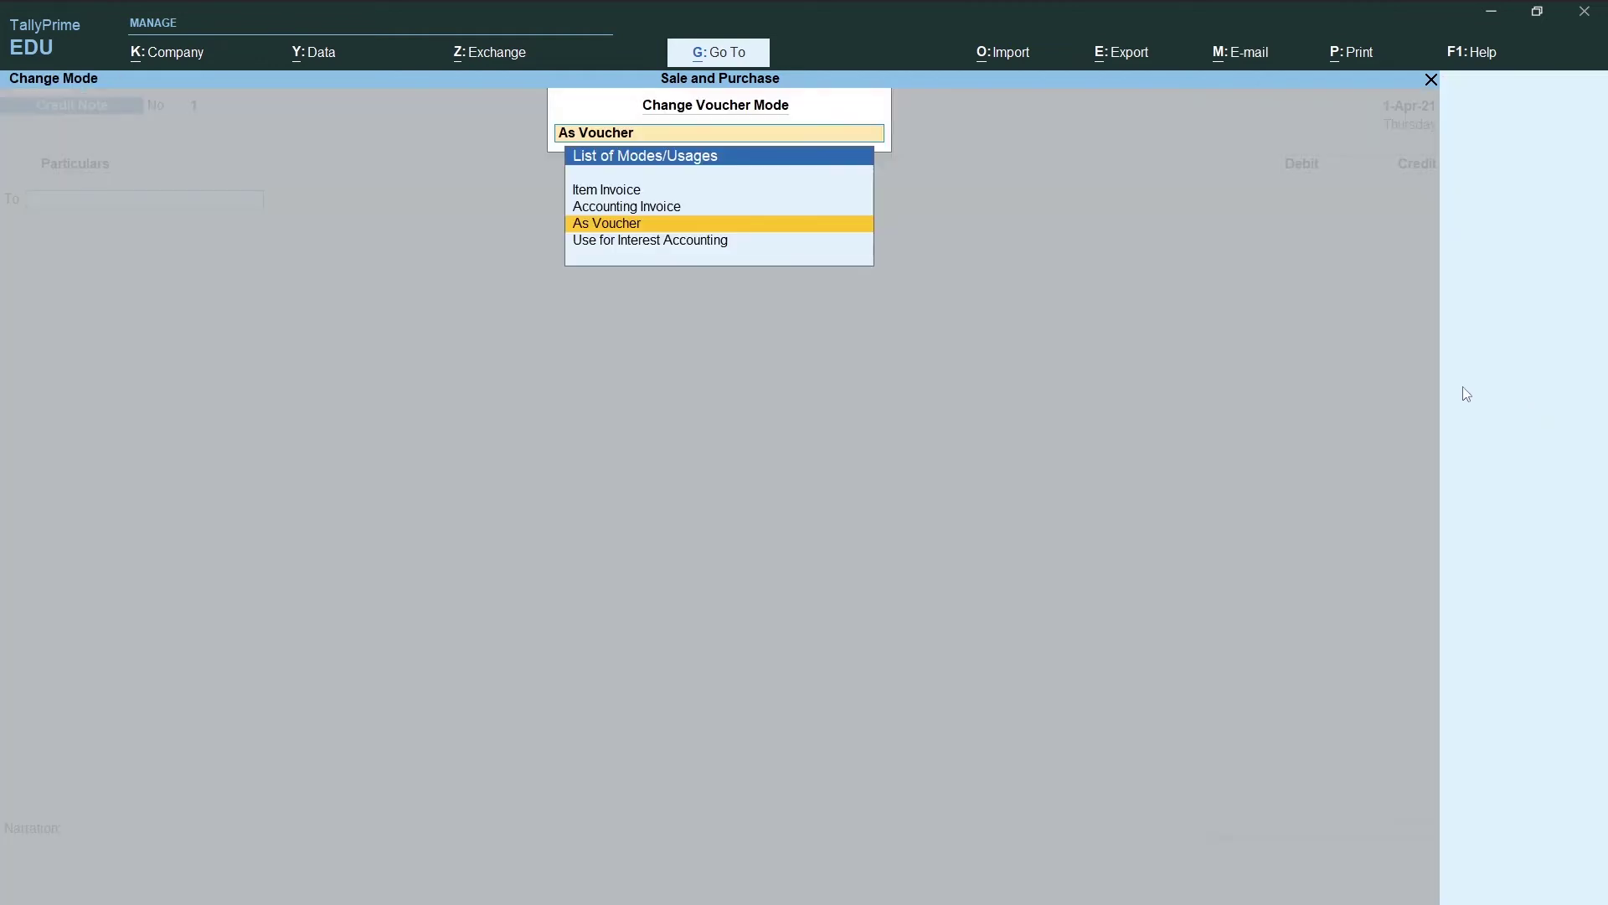
pyautogui.click(603, 209)
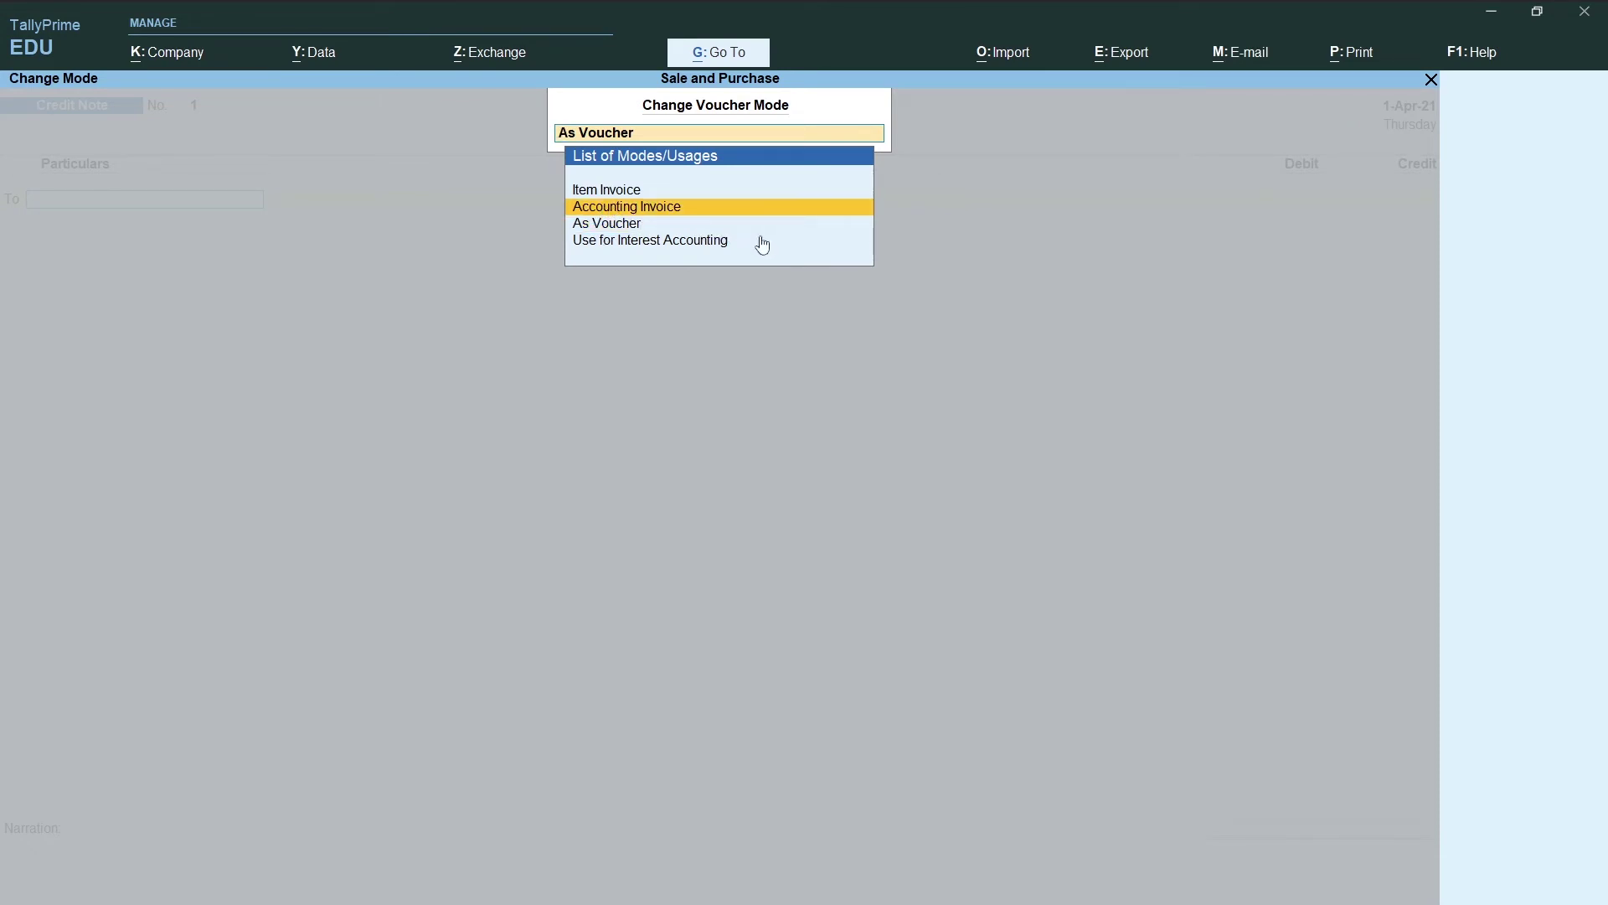
pyautogui.press('Return')
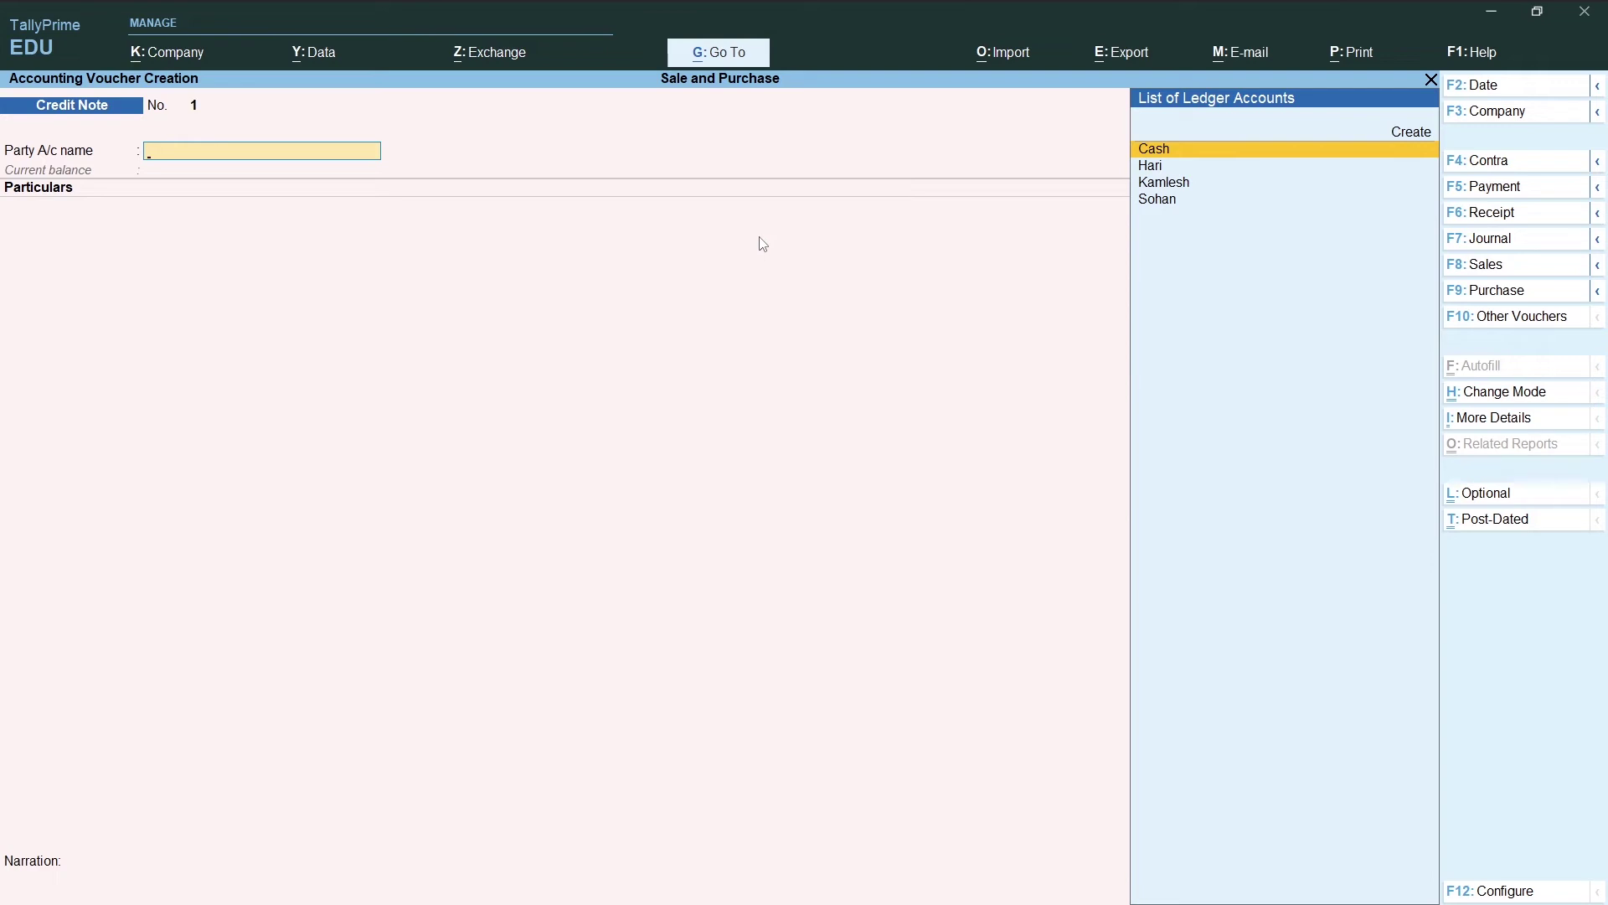
# Select the customer from the March 11 return as the party account, leaving receipt and original invoice details blank and accepting the default party details.
pyautogui.press('Down')
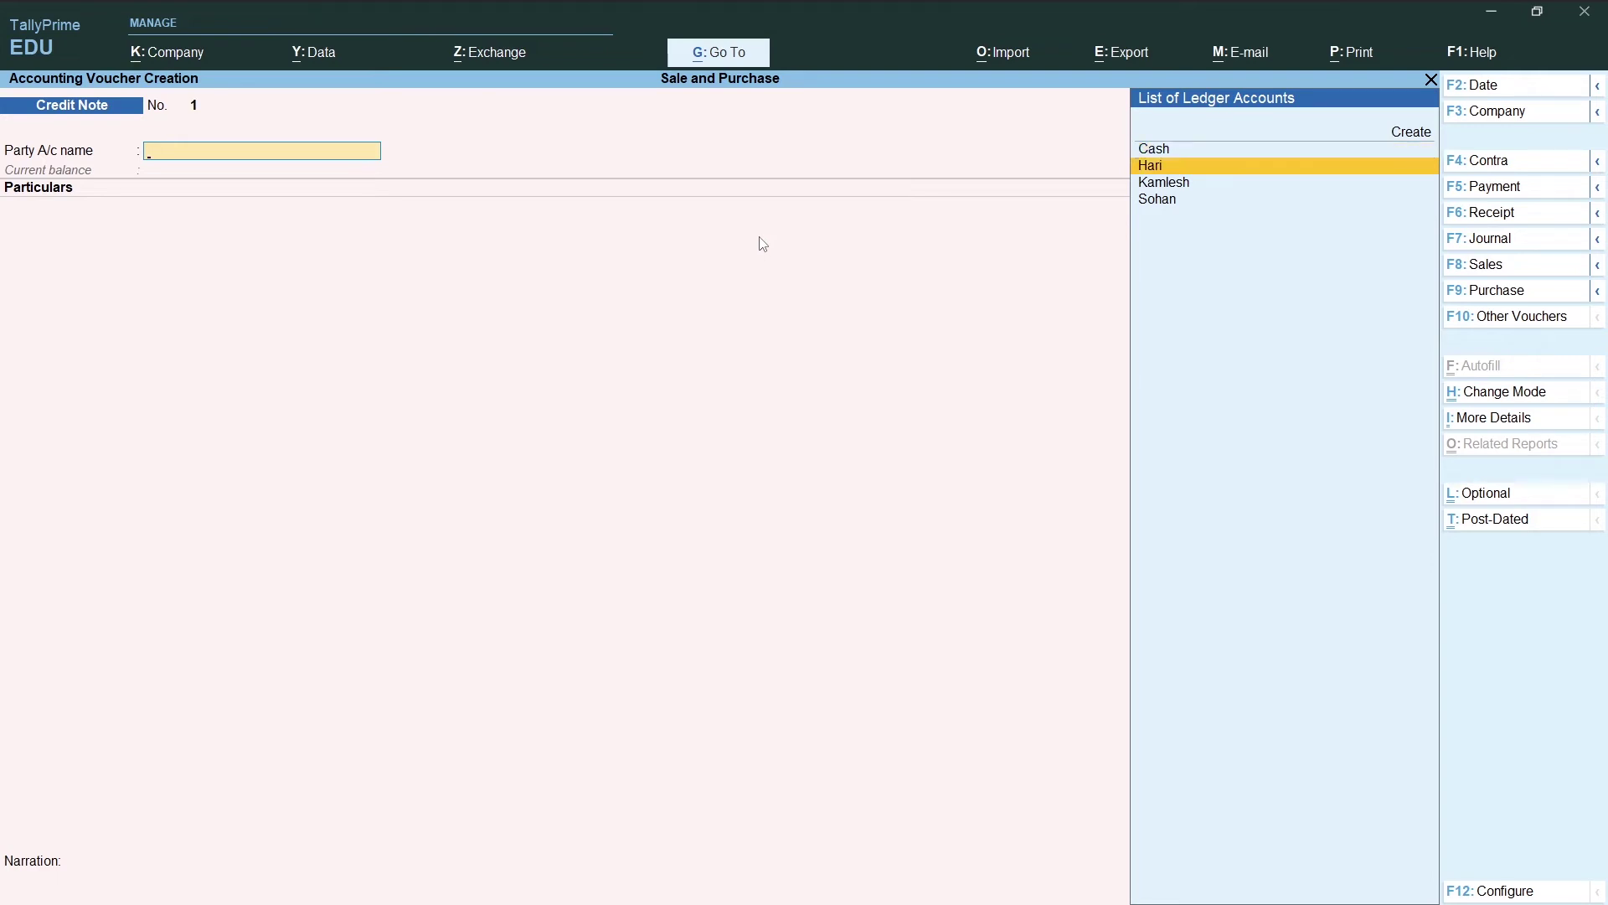
pyautogui.press('Return')
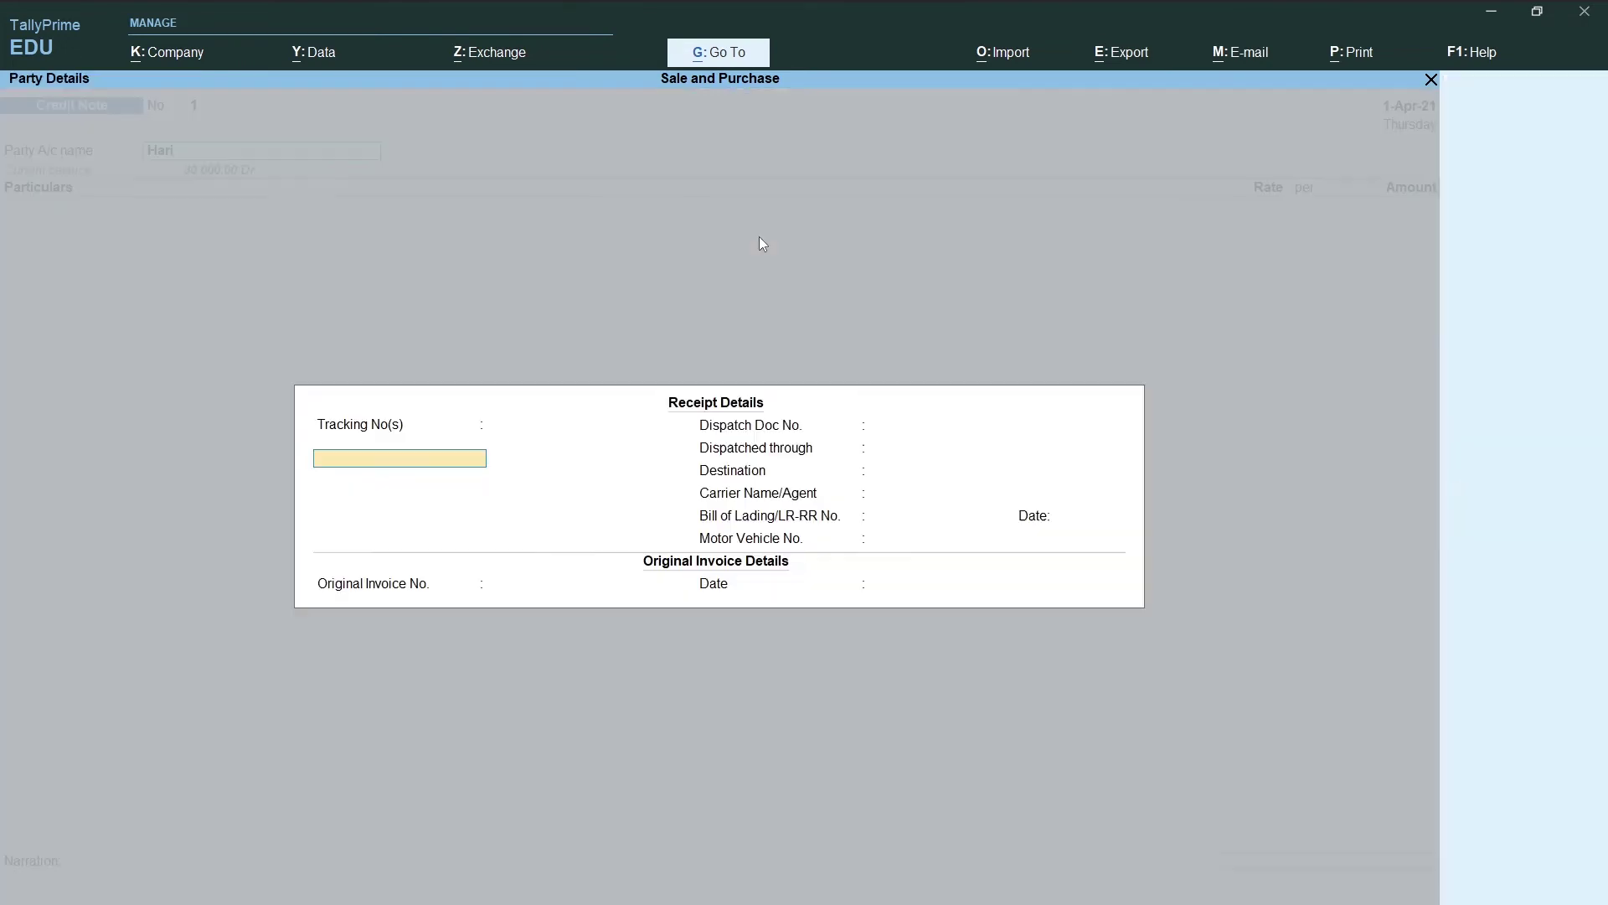
pyautogui.press('Return')
pyautogui.press('Return')
pyautogui.press('Return')
pyautogui.press('Return')
pyautogui.press('Return')
pyautogui.press('Return')
pyautogui.press('Return')
pyautogui.press('Return')
pyautogui.press('Return')
pyautogui.press('Return')
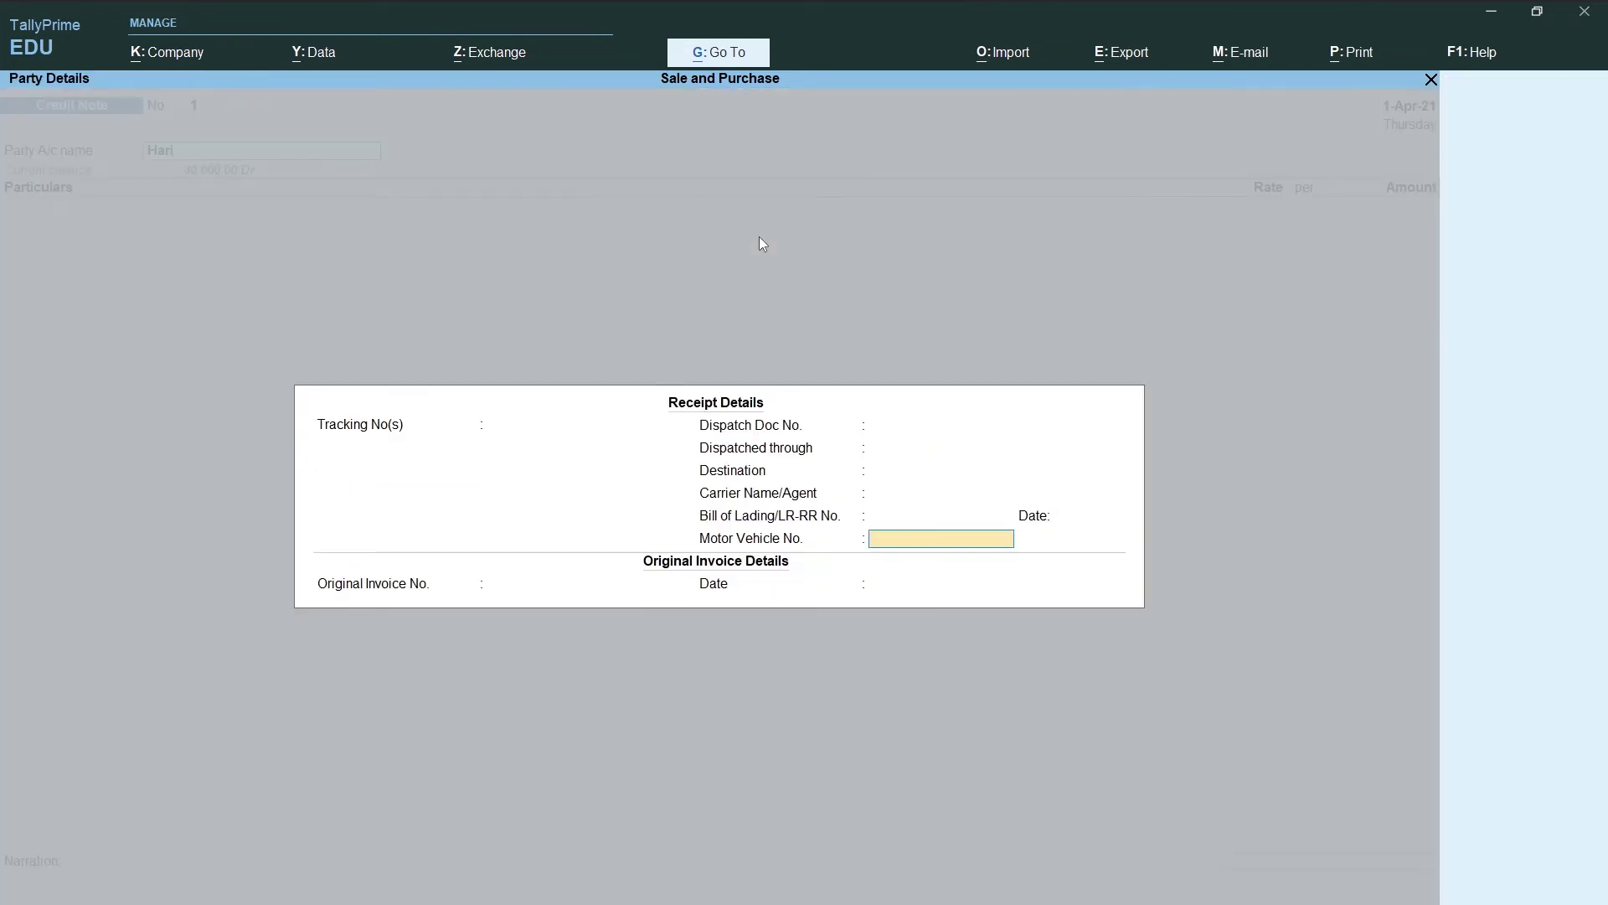
pyautogui.press('Return')
pyautogui.press('Return')
pyautogui.press('Return')
pyautogui.press('Return')
pyautogui.press('Return')
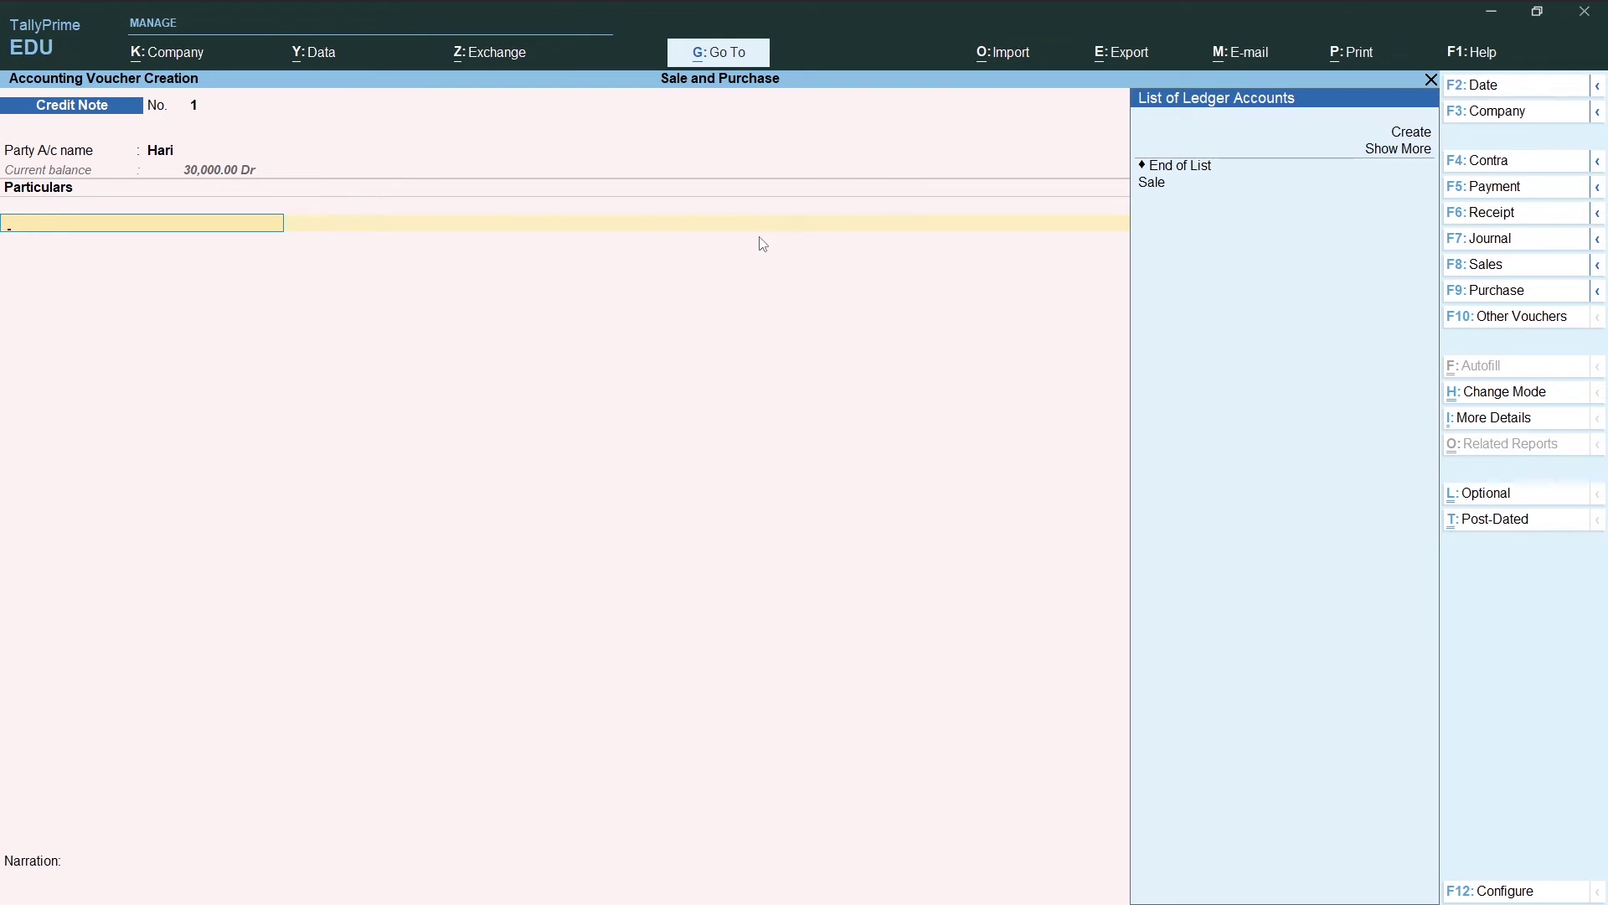
# Create a ledger named SALE RETURN under Sales Accounts, keeping the default GST settings, and place it in the credit note.
pyautogui.hotkey('alt', 'c')
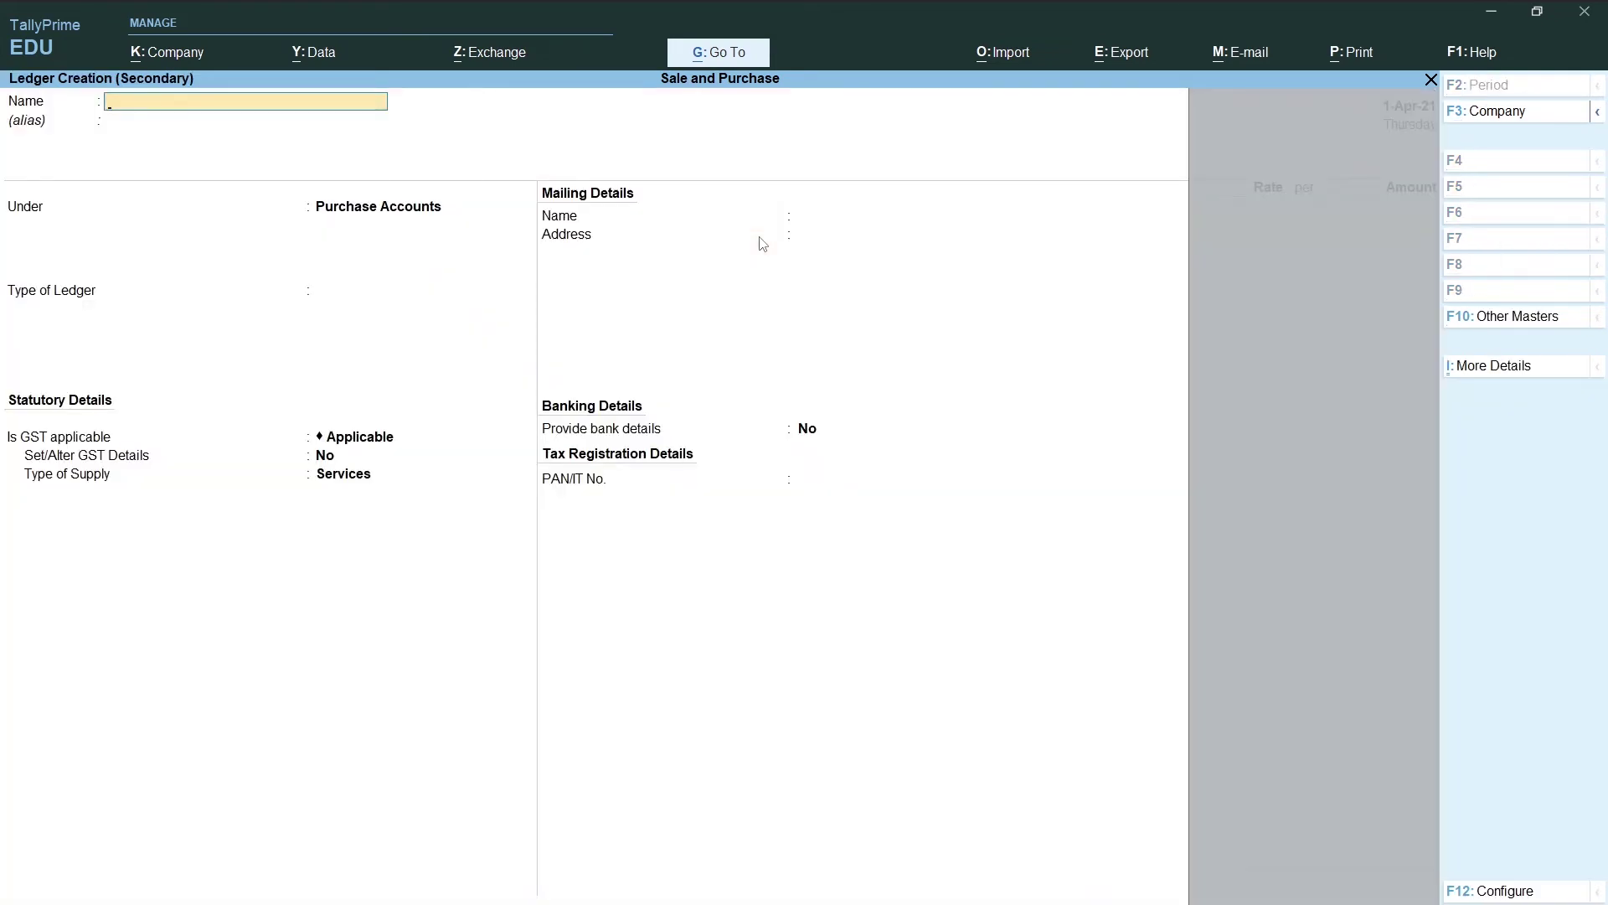
pyautogui.write('SALE RETURN')
pyautogui.press('Return')
pyautogui.press('Return')
pyautogui.write('SA')
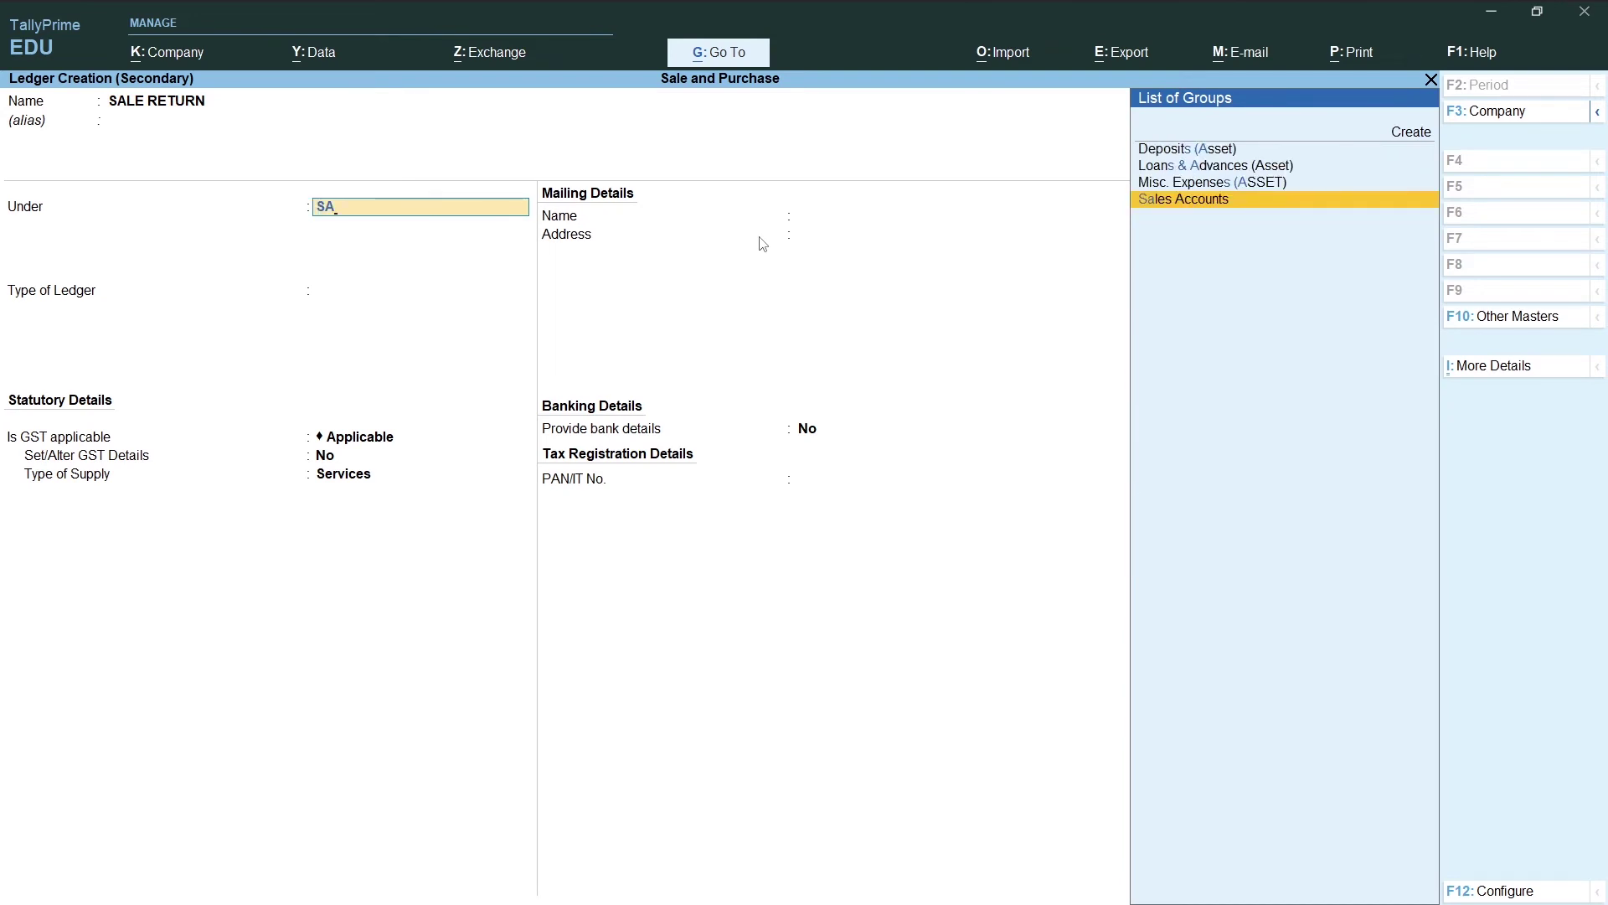
pyautogui.press('Return')
pyautogui.press('Return')
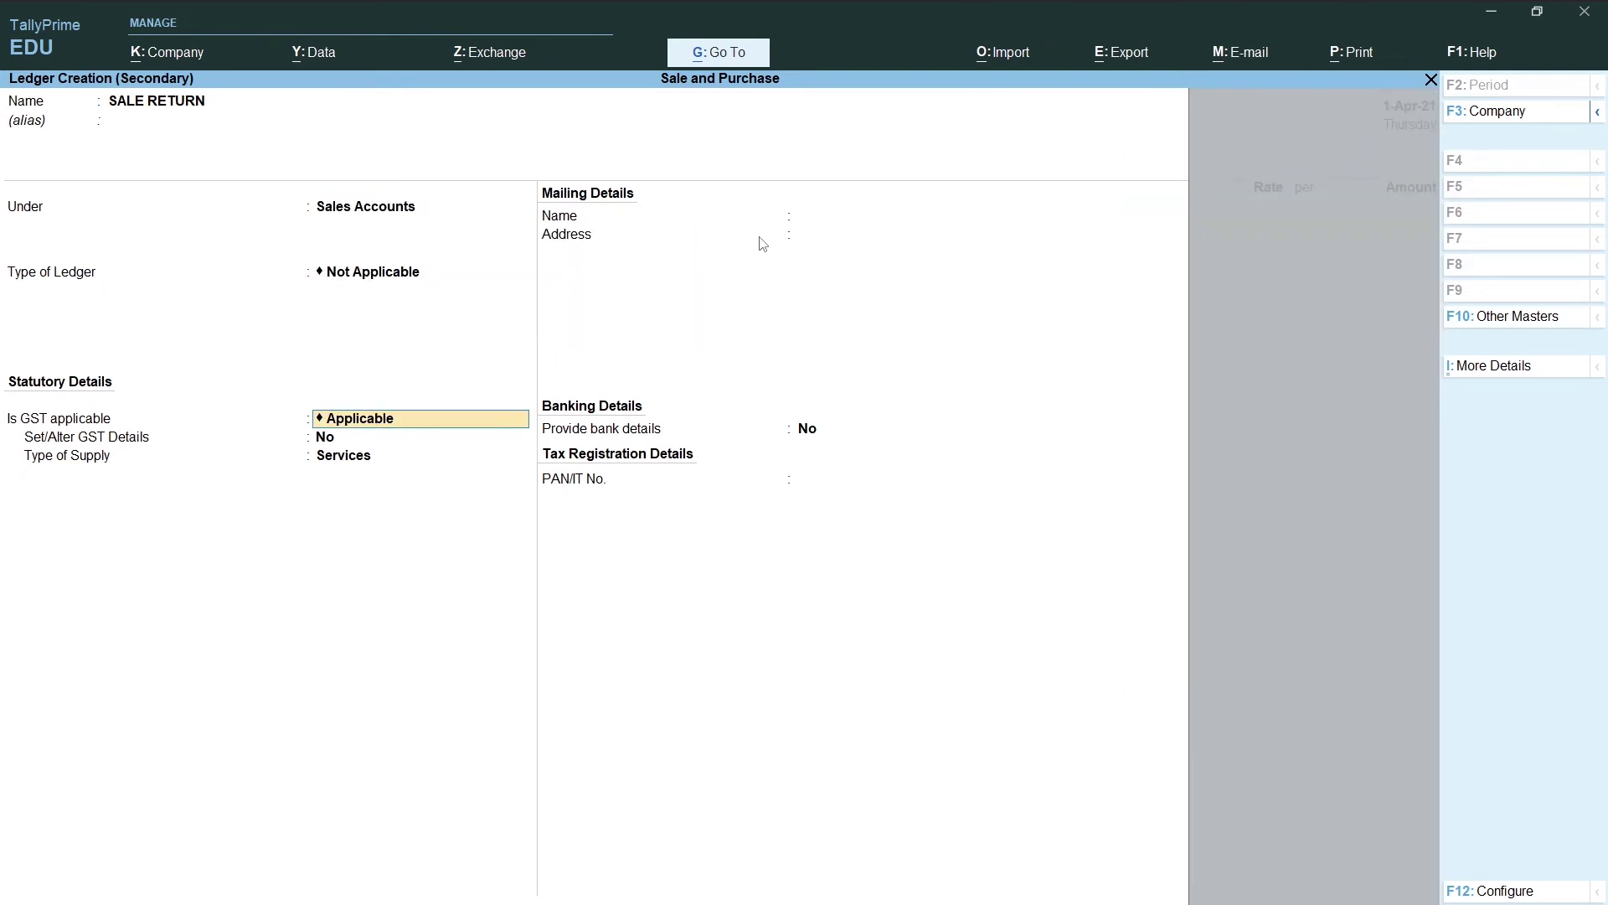
pyautogui.press('Return')
pyautogui.press('Return')
pyautogui.press('Return')
pyautogui.hotkey('ctrl', 'a')
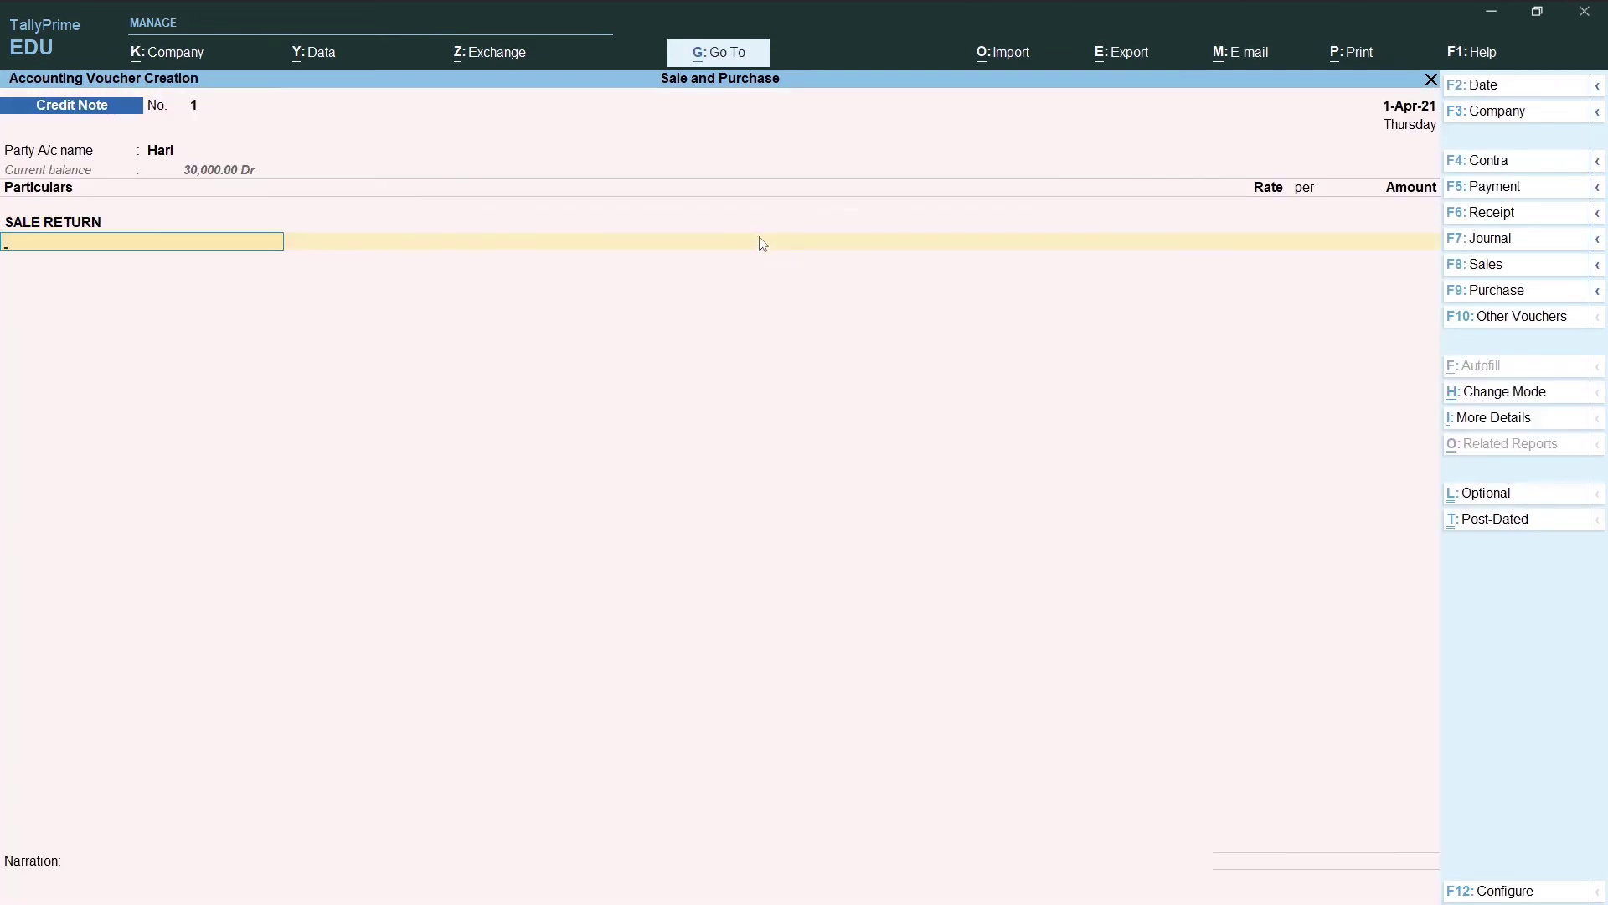
# Set the SALE RETURN amount to 2000, check it against the March 11 return in Word, and save the credit note without narration.
pyautogui.press('BackSpace')
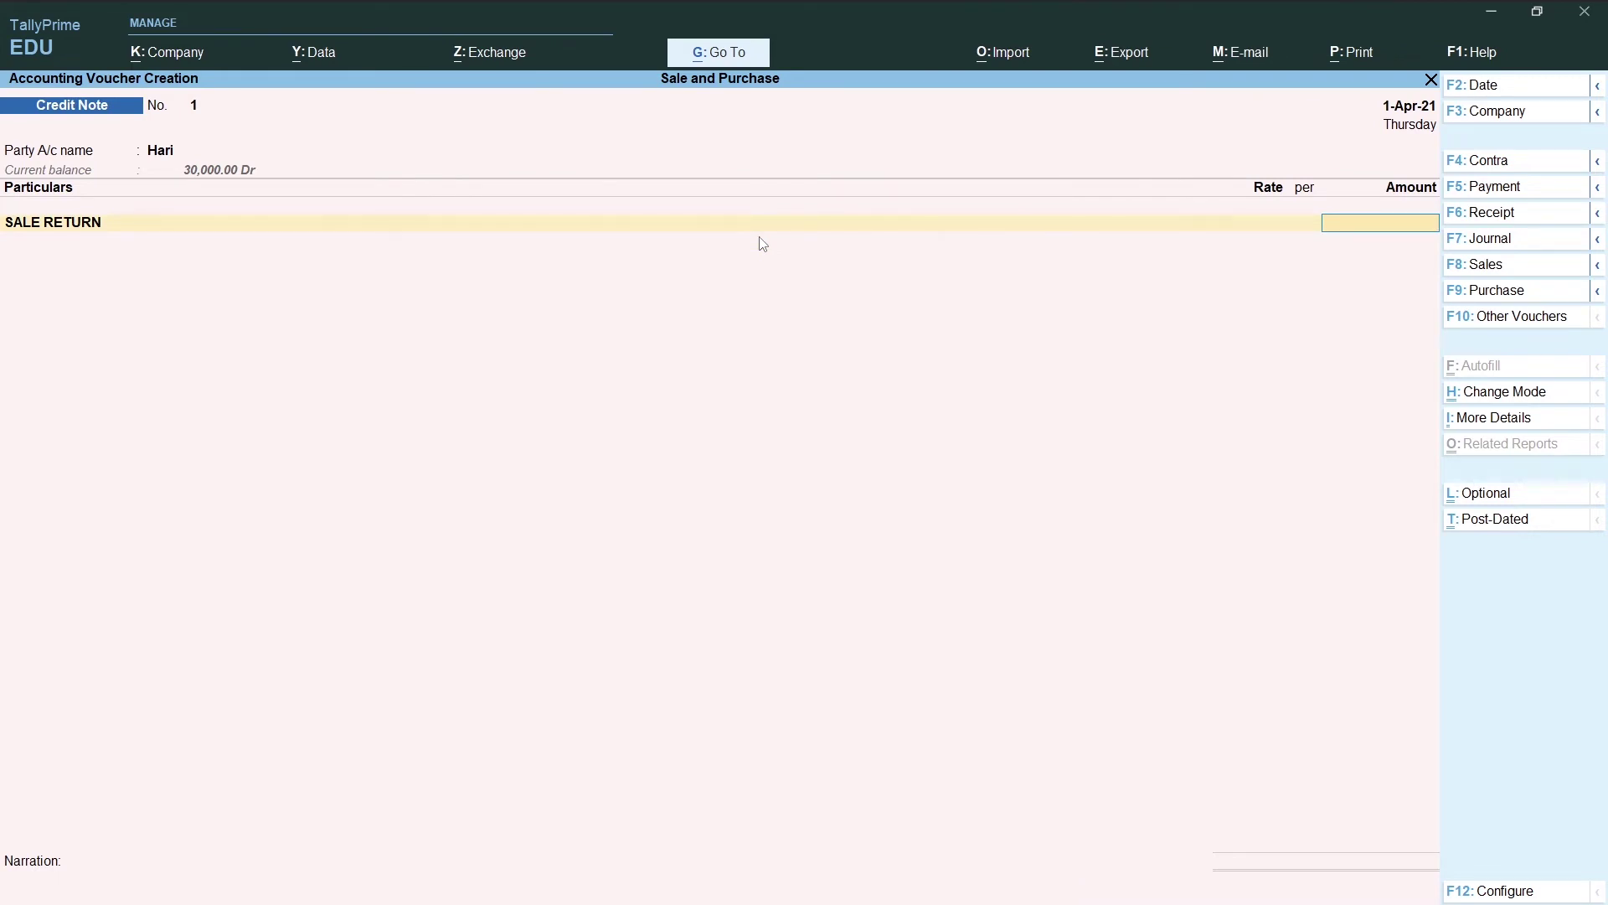
pyautogui.write('2000')
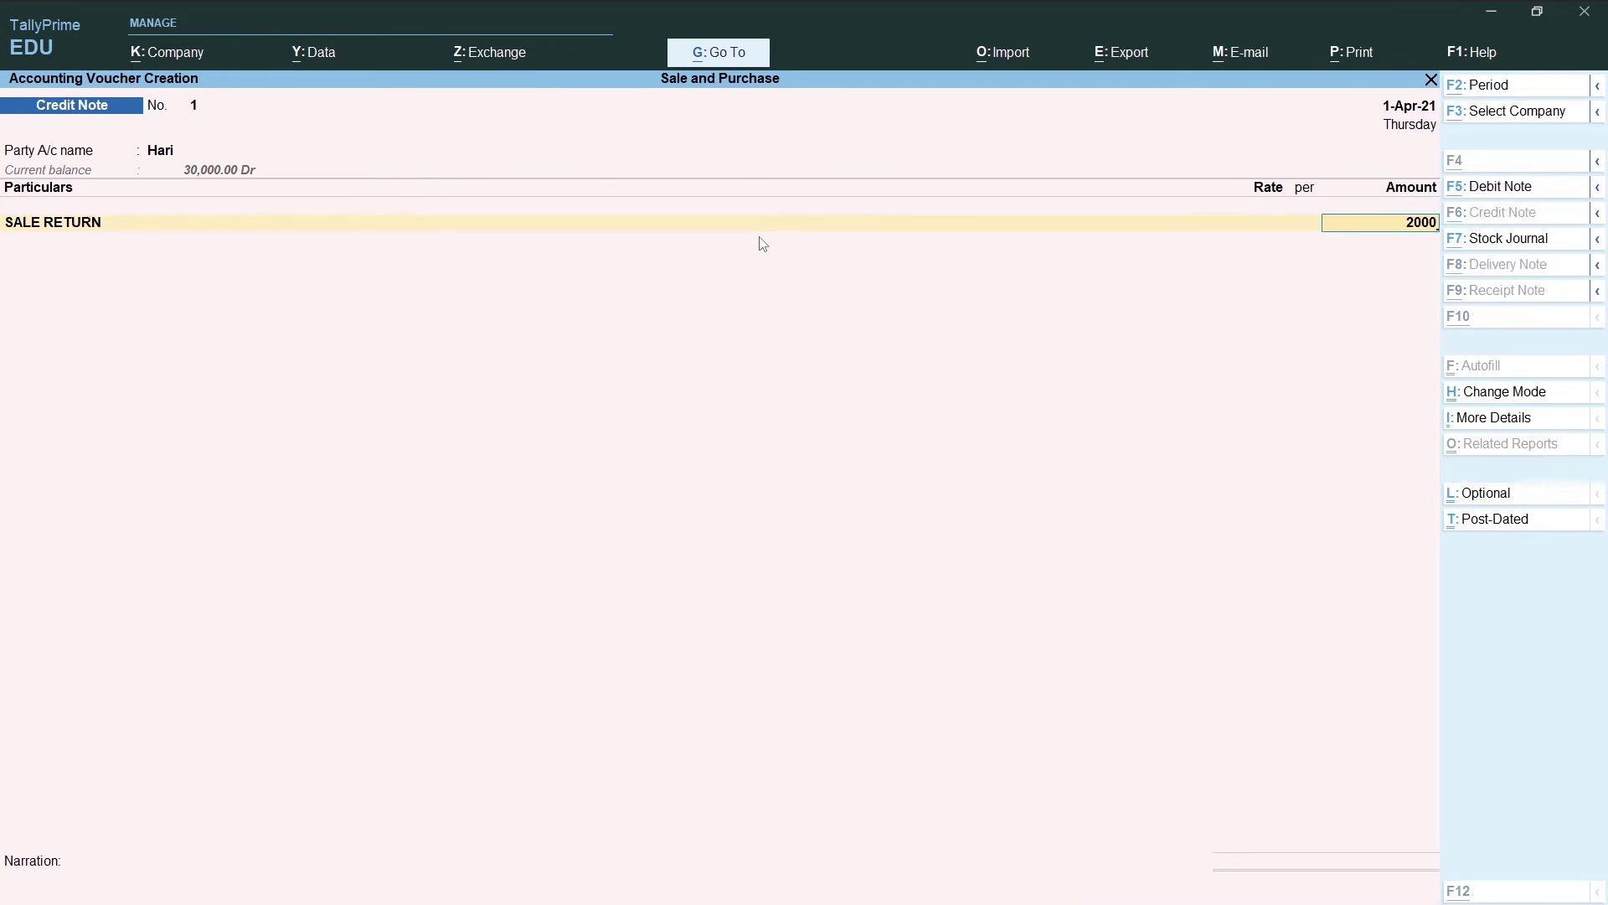
pyautogui.hotkey('alt', 'Tab')
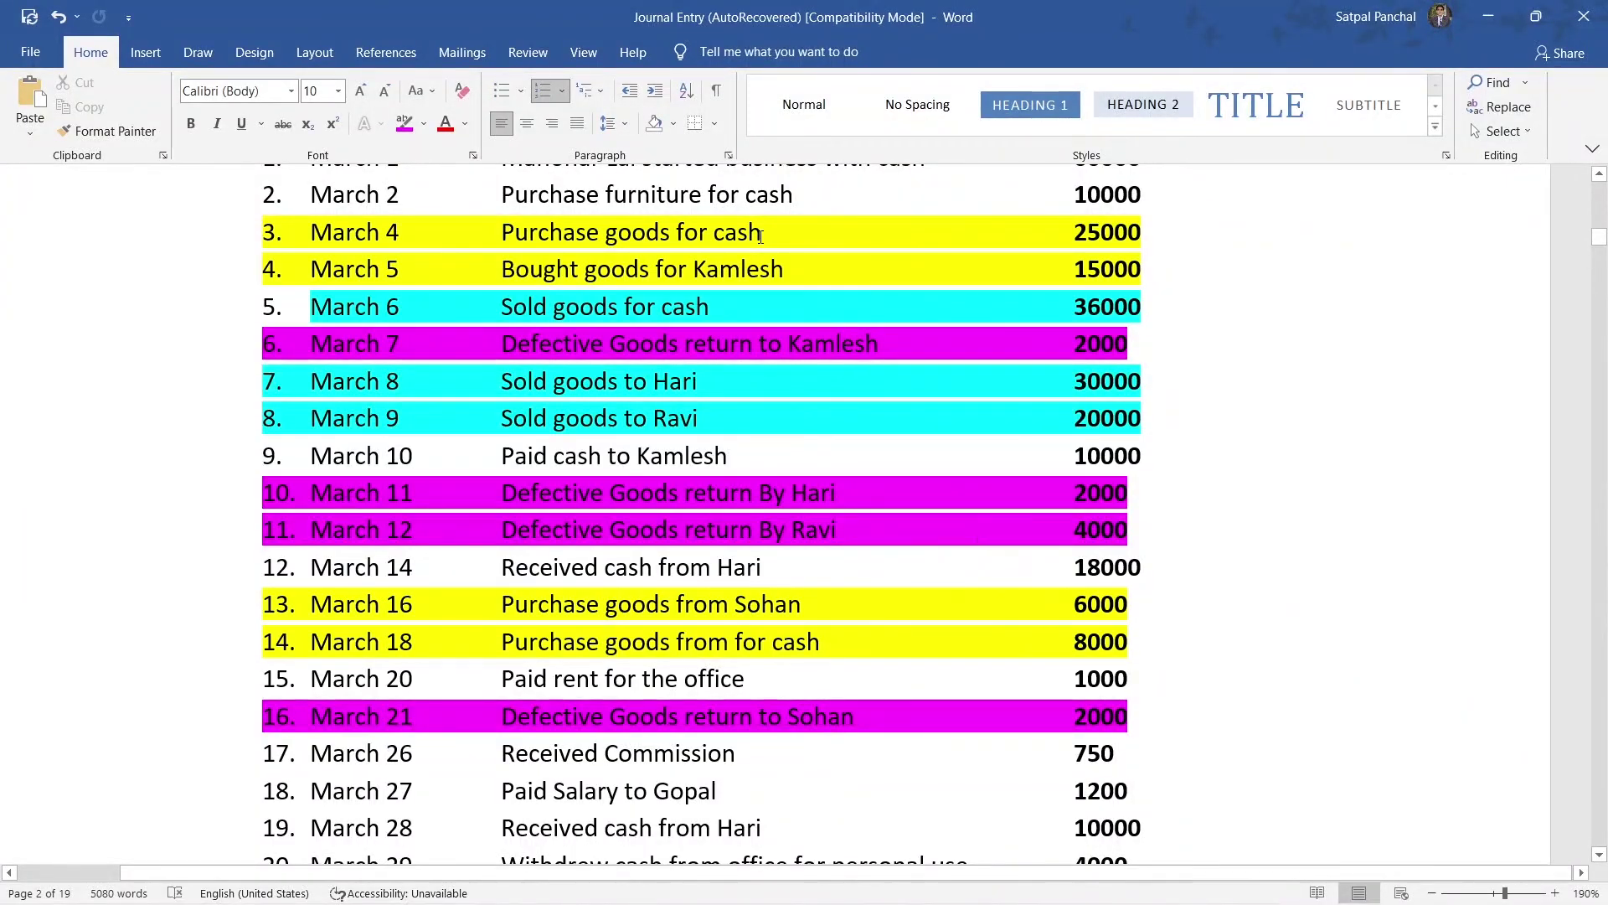
pyautogui.hotkey('alt', 'Tab')
pyautogui.press('Return')
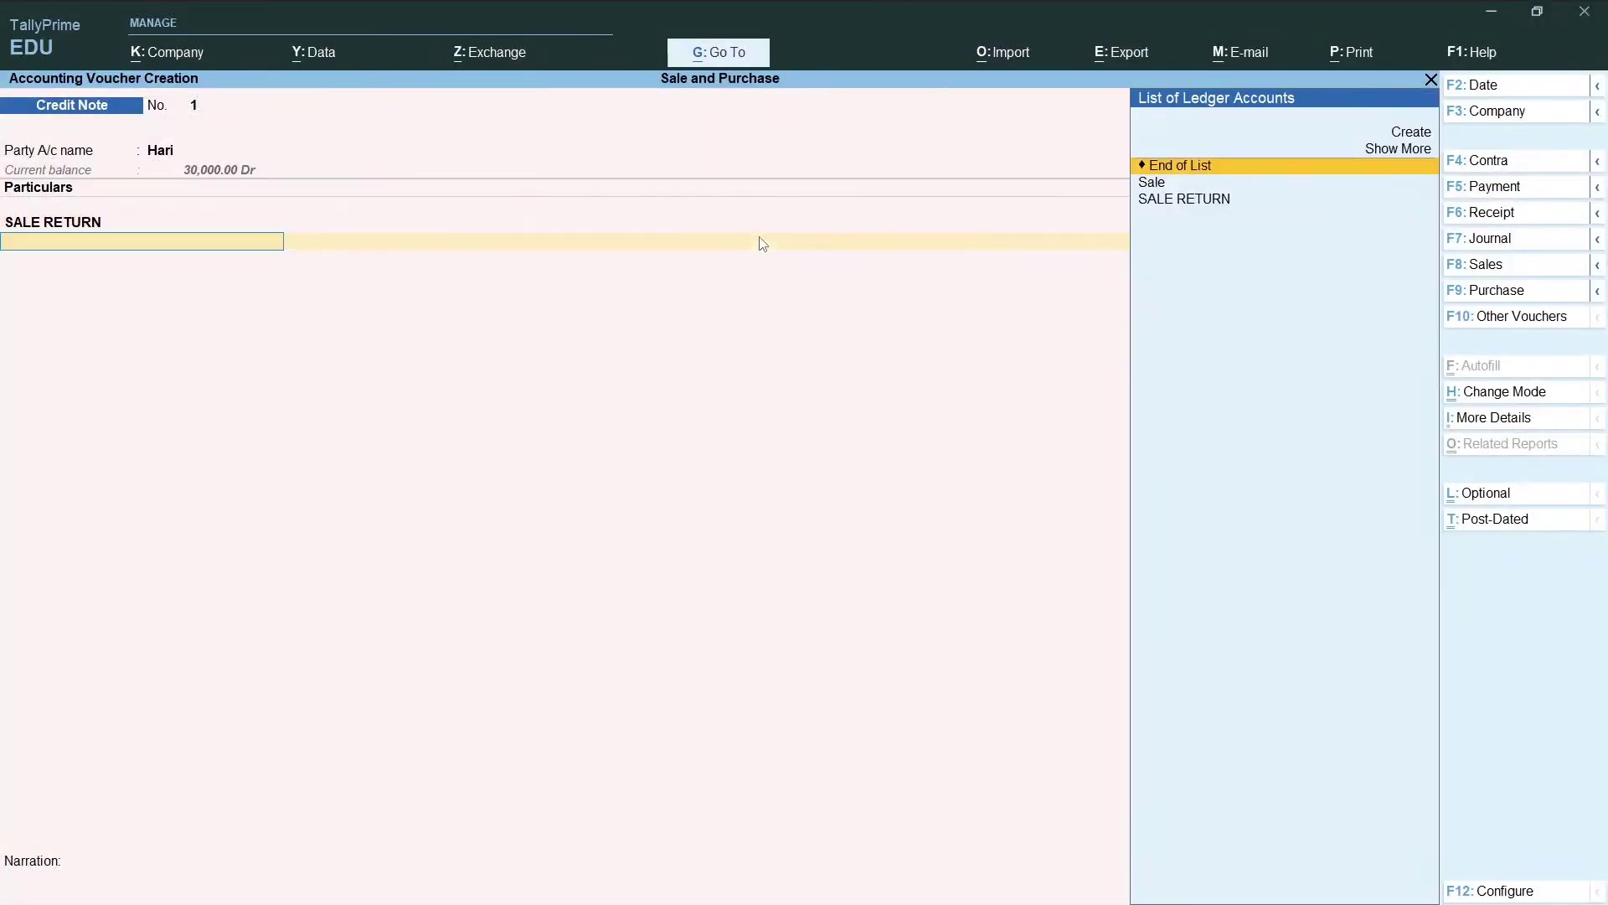
pyautogui.press('Return')
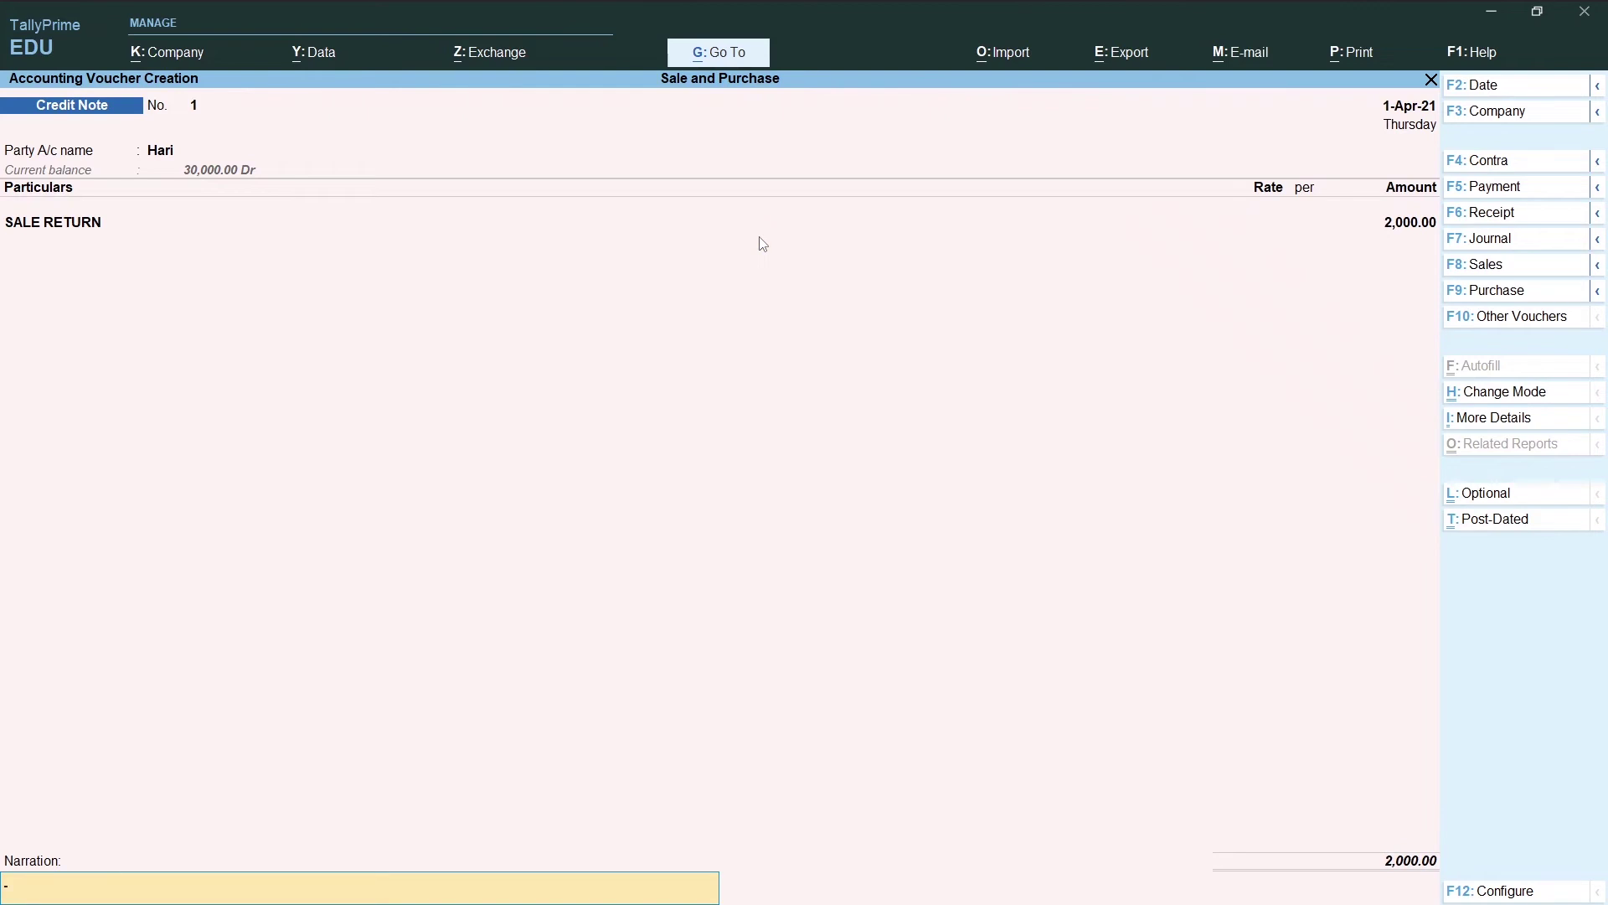
pyautogui.press('Return')
pyautogui.press('y')
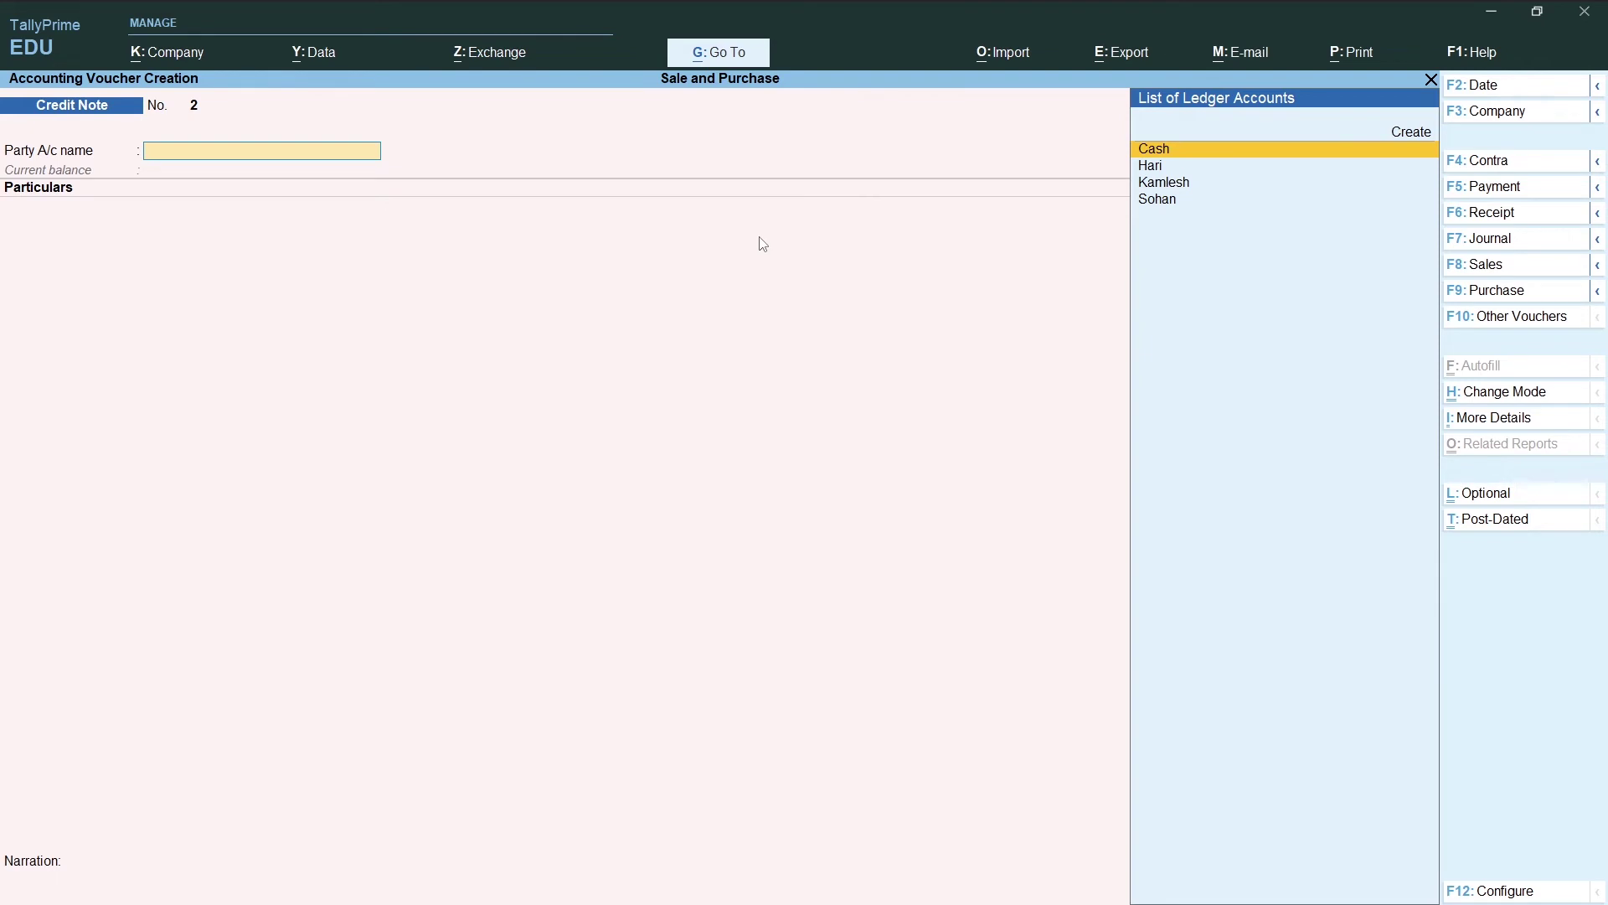
# Start a Journal voucher instead of another credit note, and check the March 12 goods return amount in Word.
pyautogui.click(1518, 395)
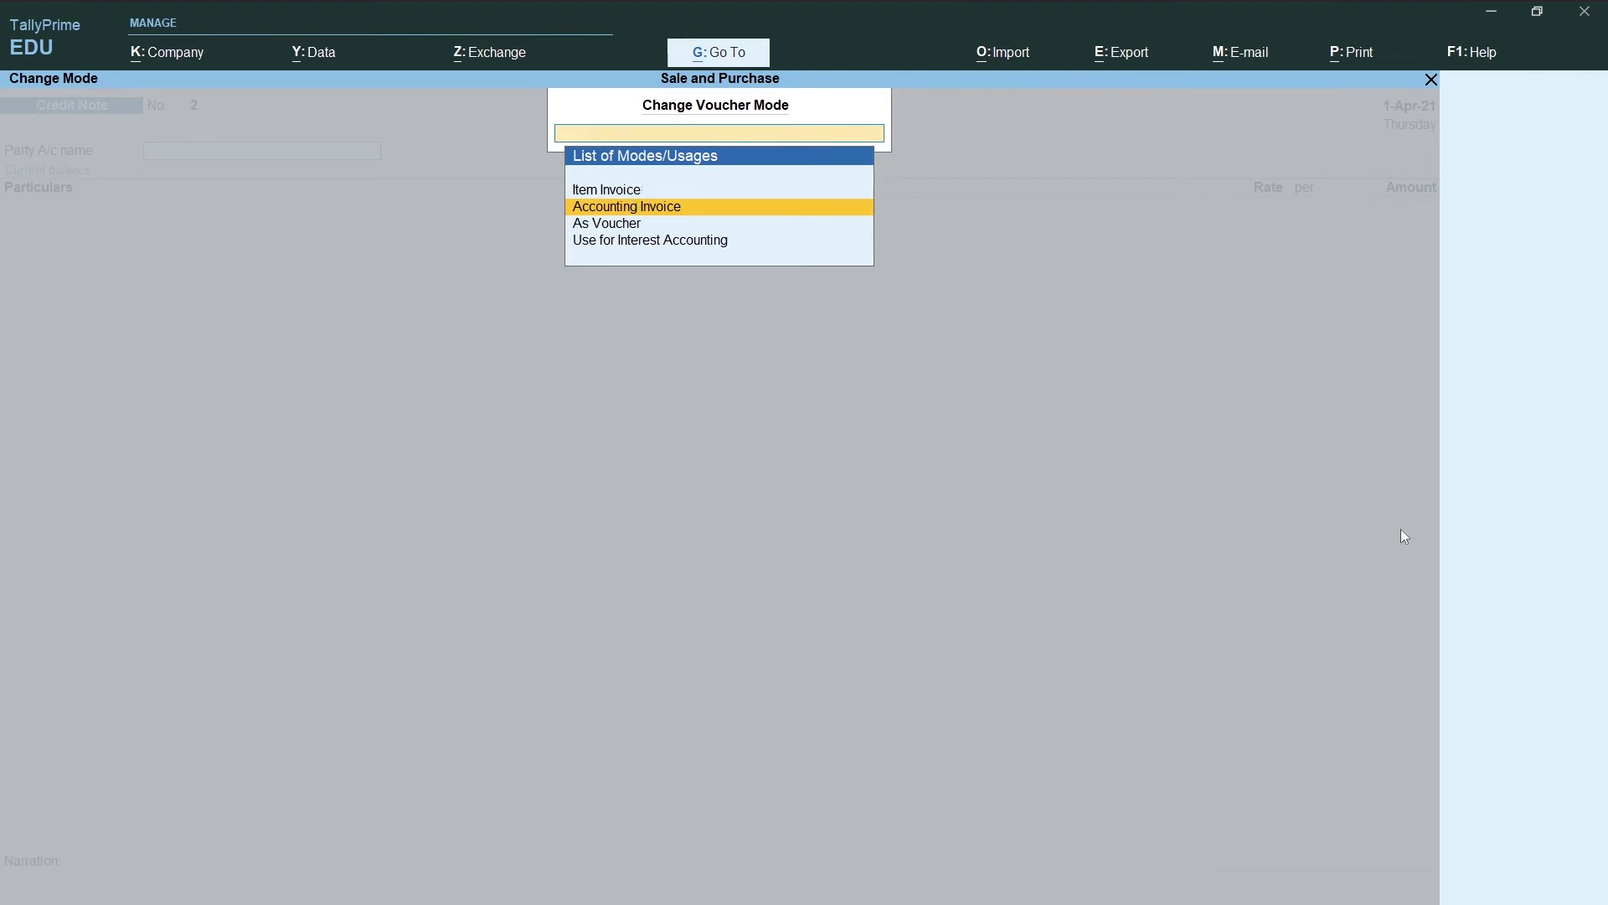
pyautogui.press('Return')
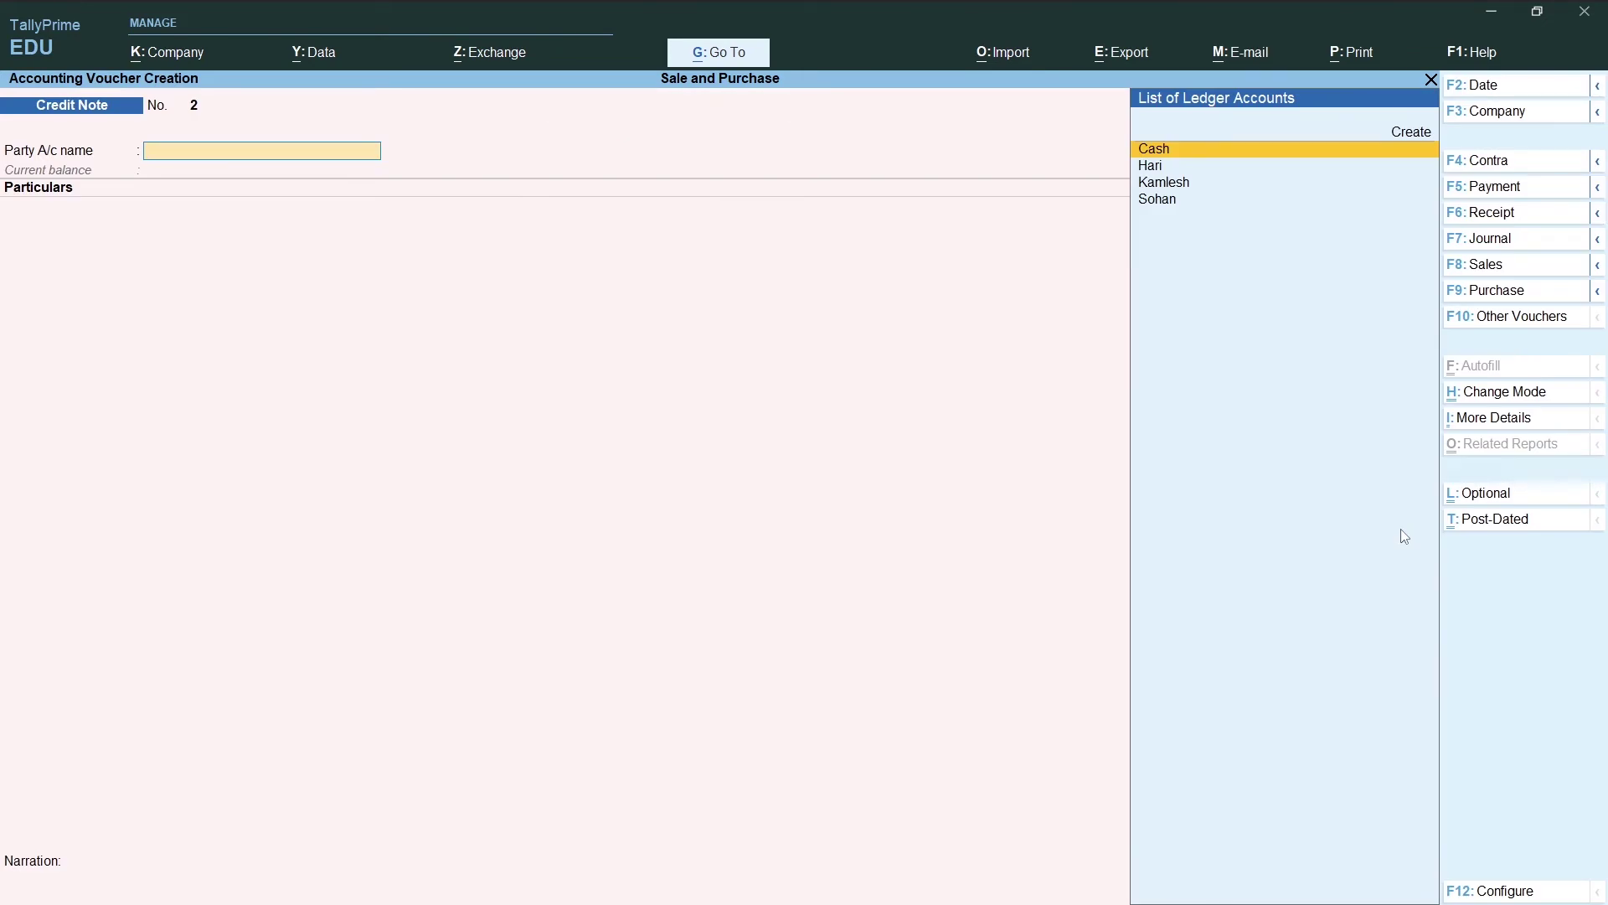
pyautogui.click(1505, 241)
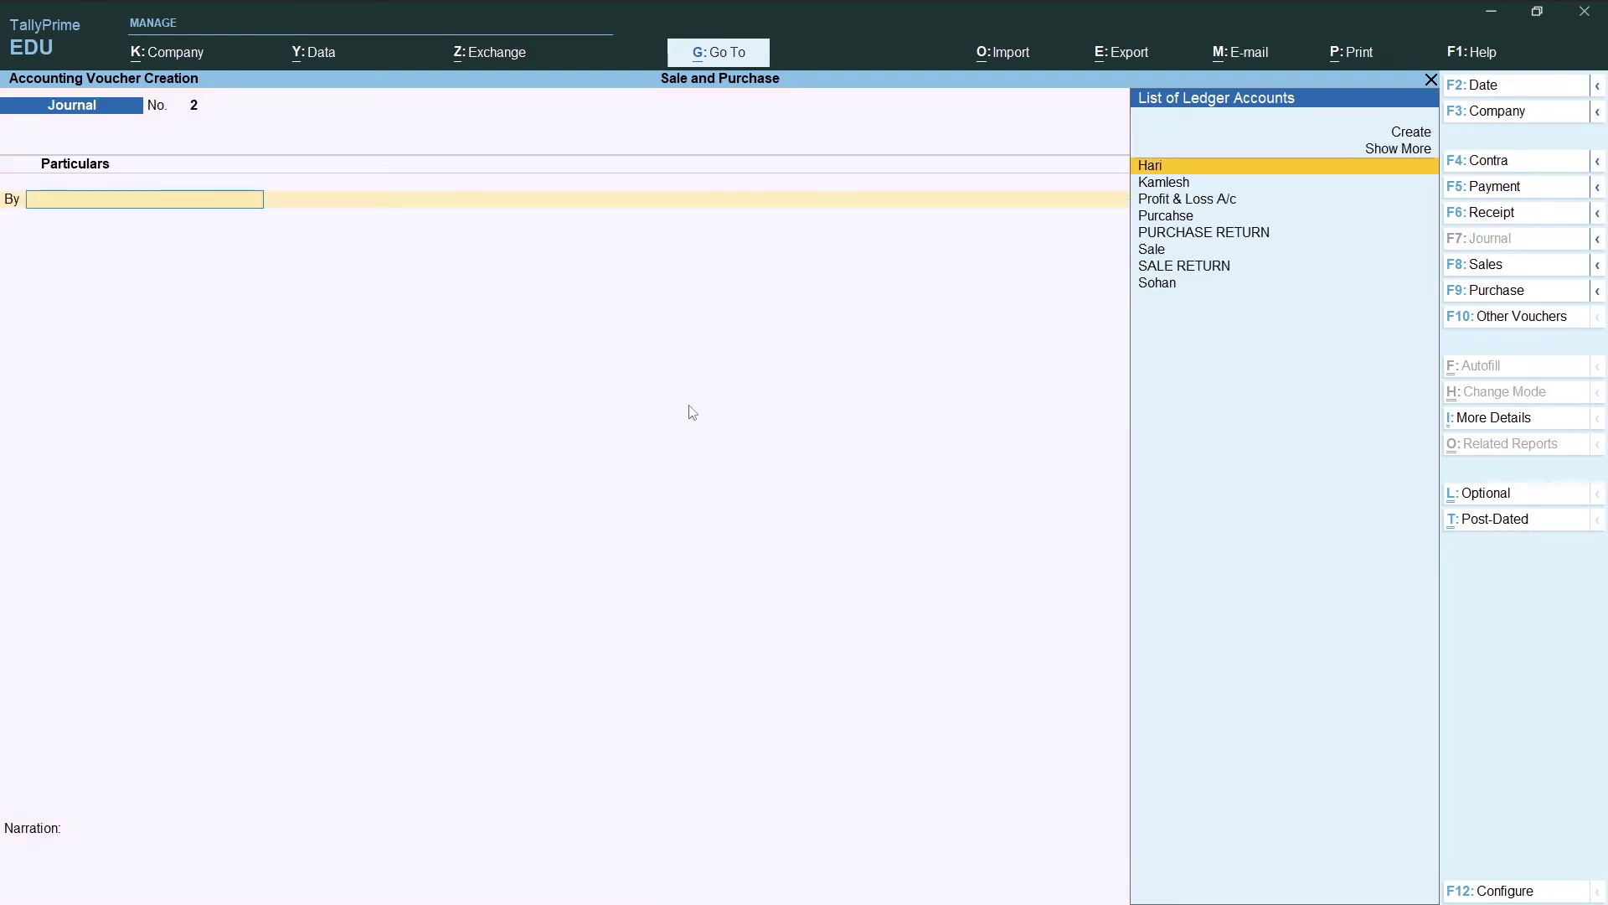
pyautogui.hotkey('alt', 'Tab')
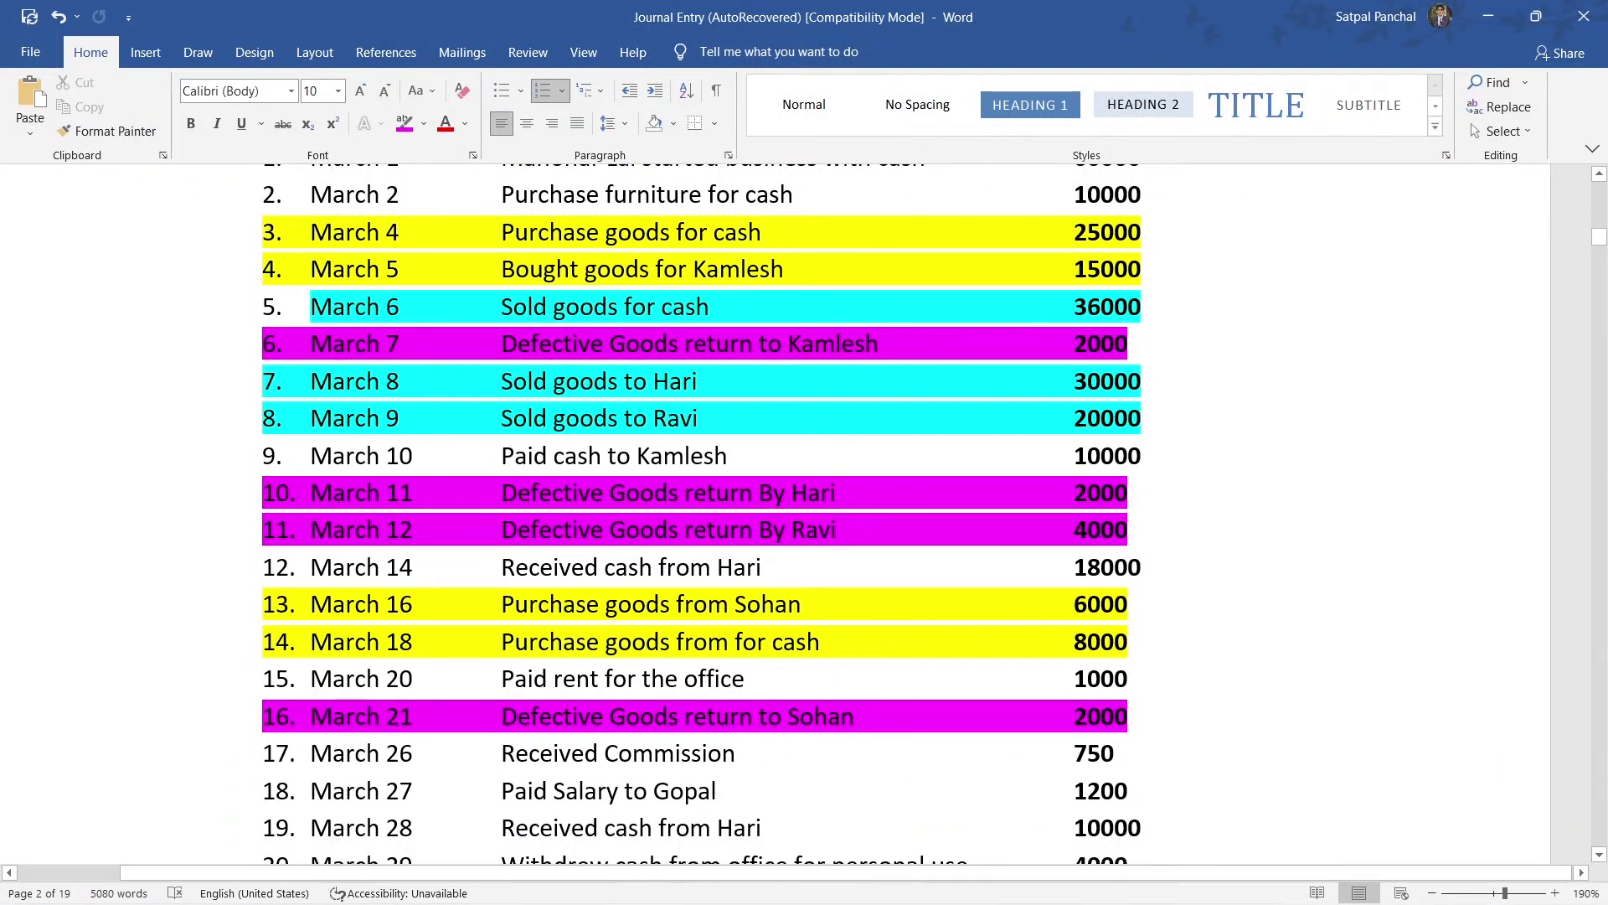
pyautogui.moveTo(1052, 538); pyautogui.dragTo(1154, 529)
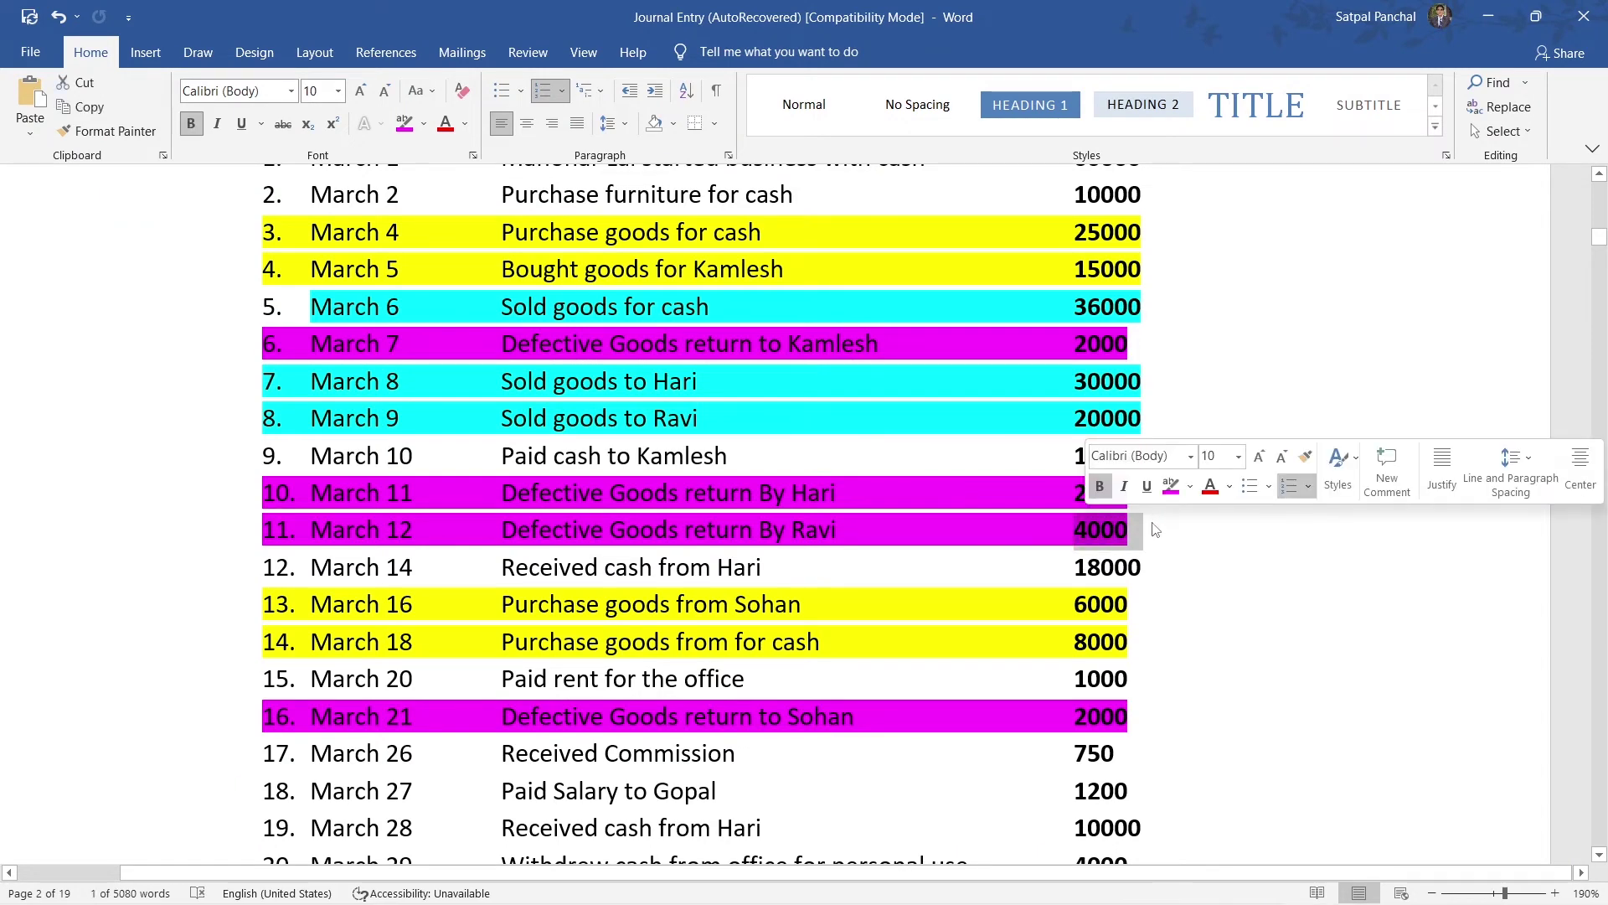
pyautogui.hotkey('alt', 'Tab')
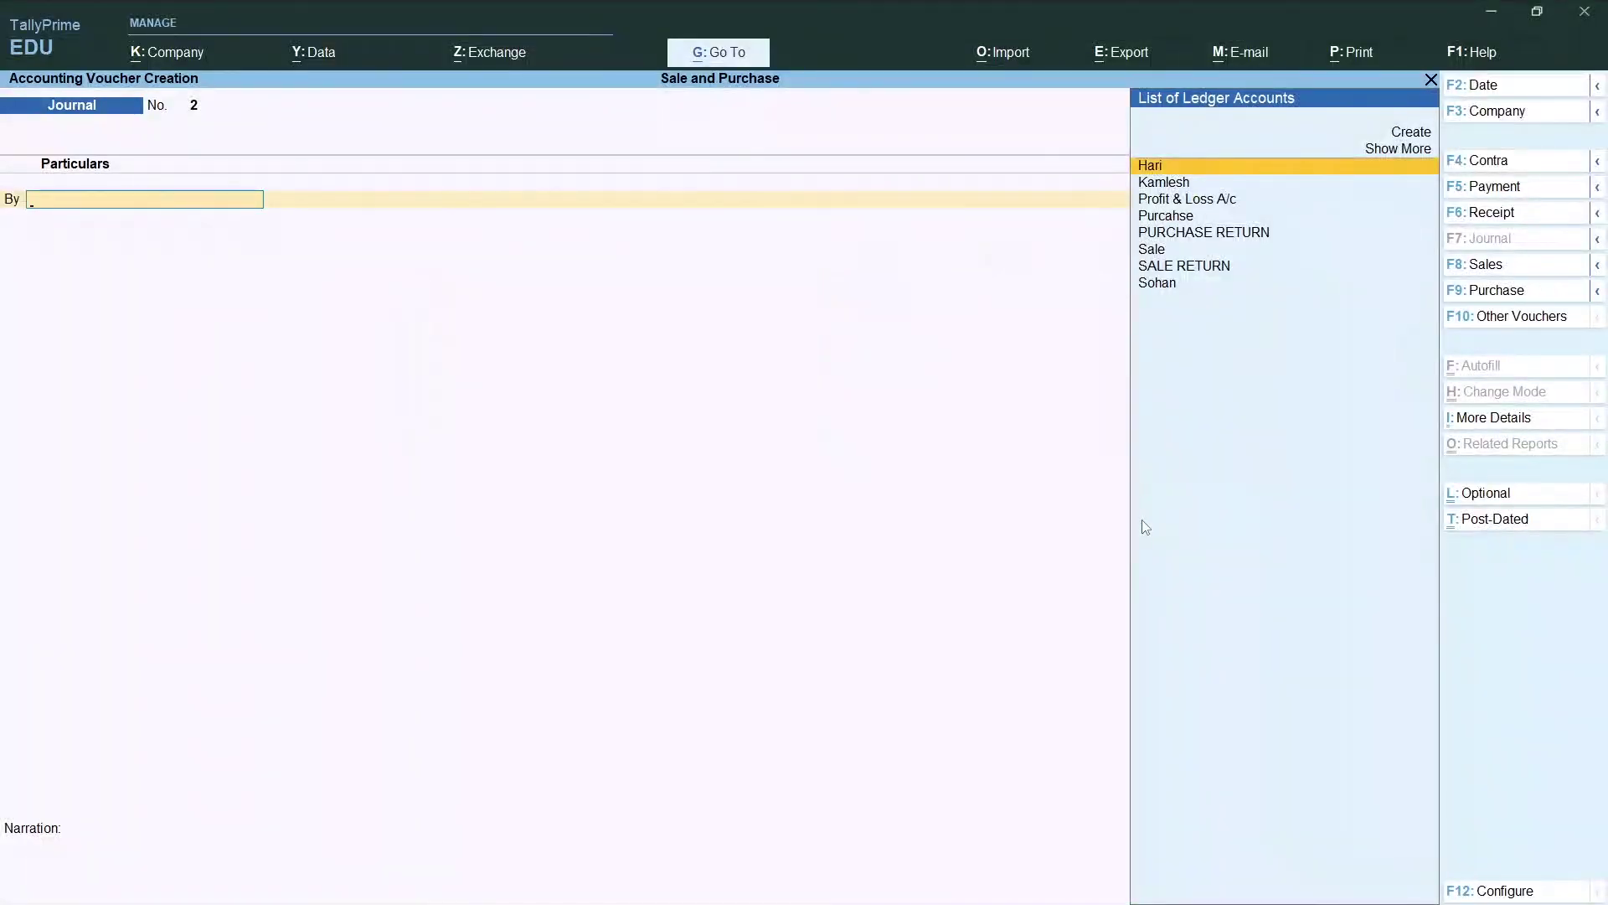
# Debit SALE RETURN with 4000 in the journal voucher.
pyautogui.write('SA')
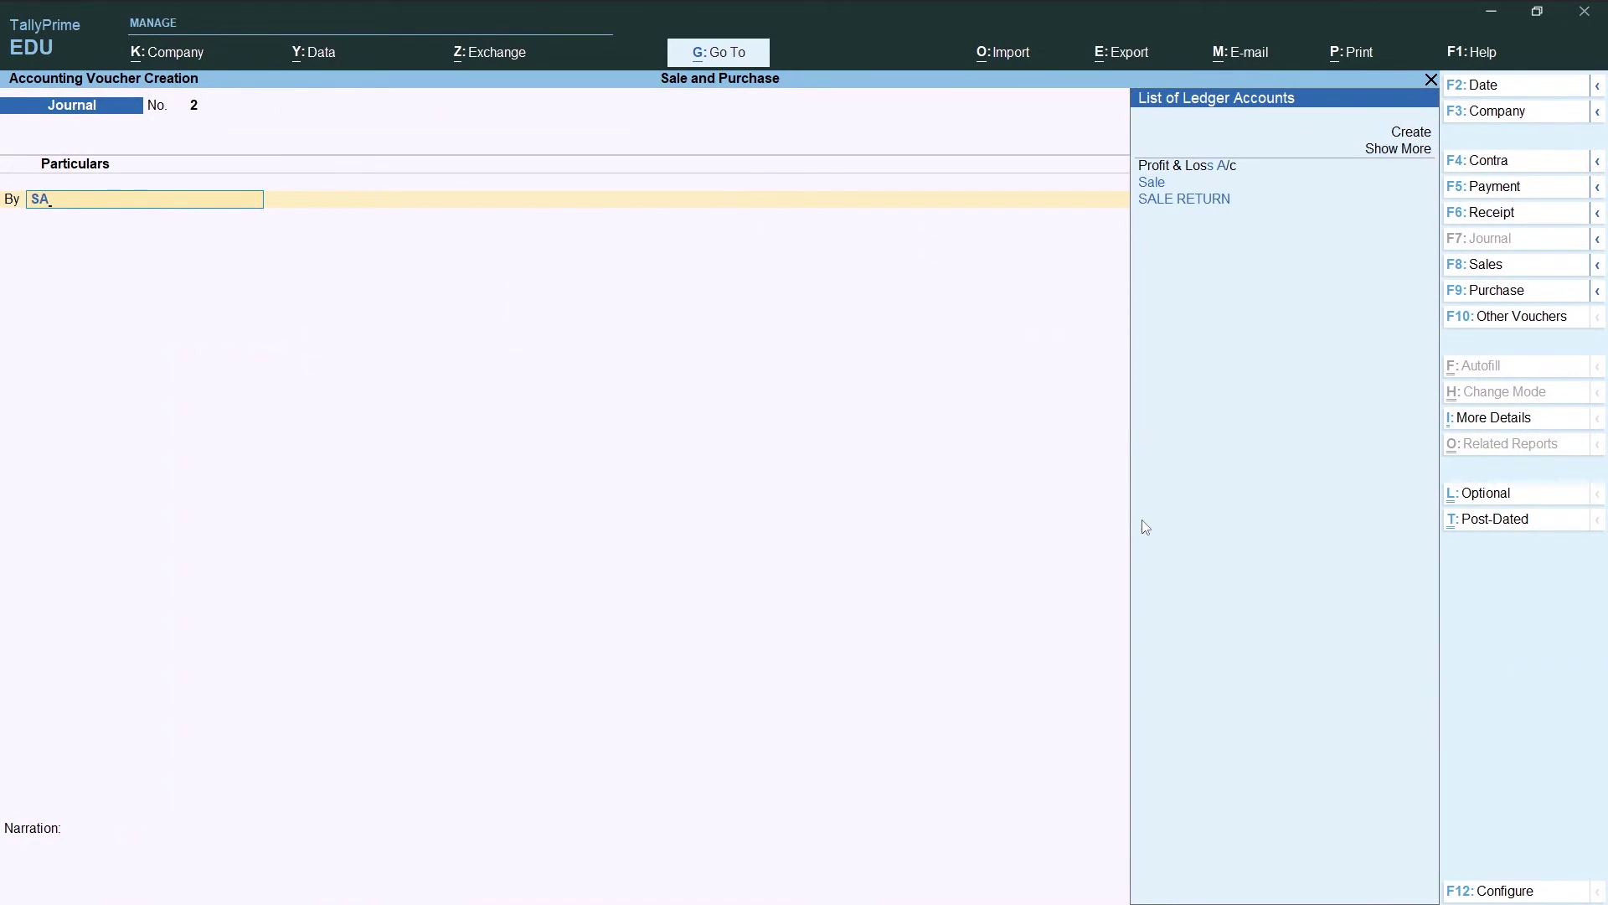
pyautogui.press('Down')
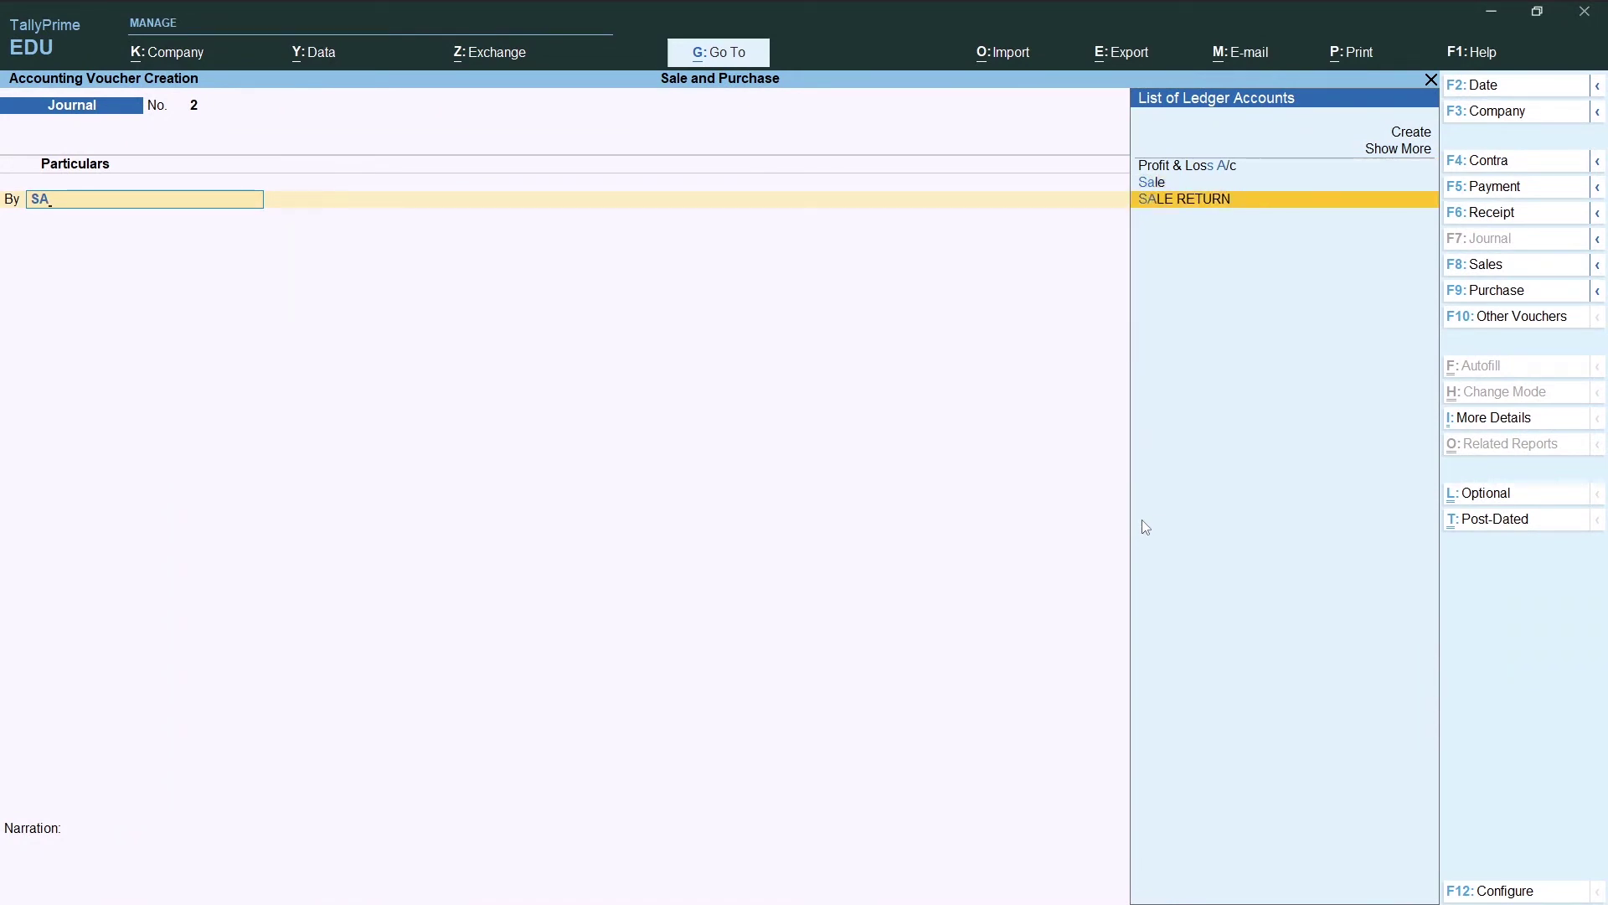
pyautogui.press('Return')
pyautogui.press('Return')
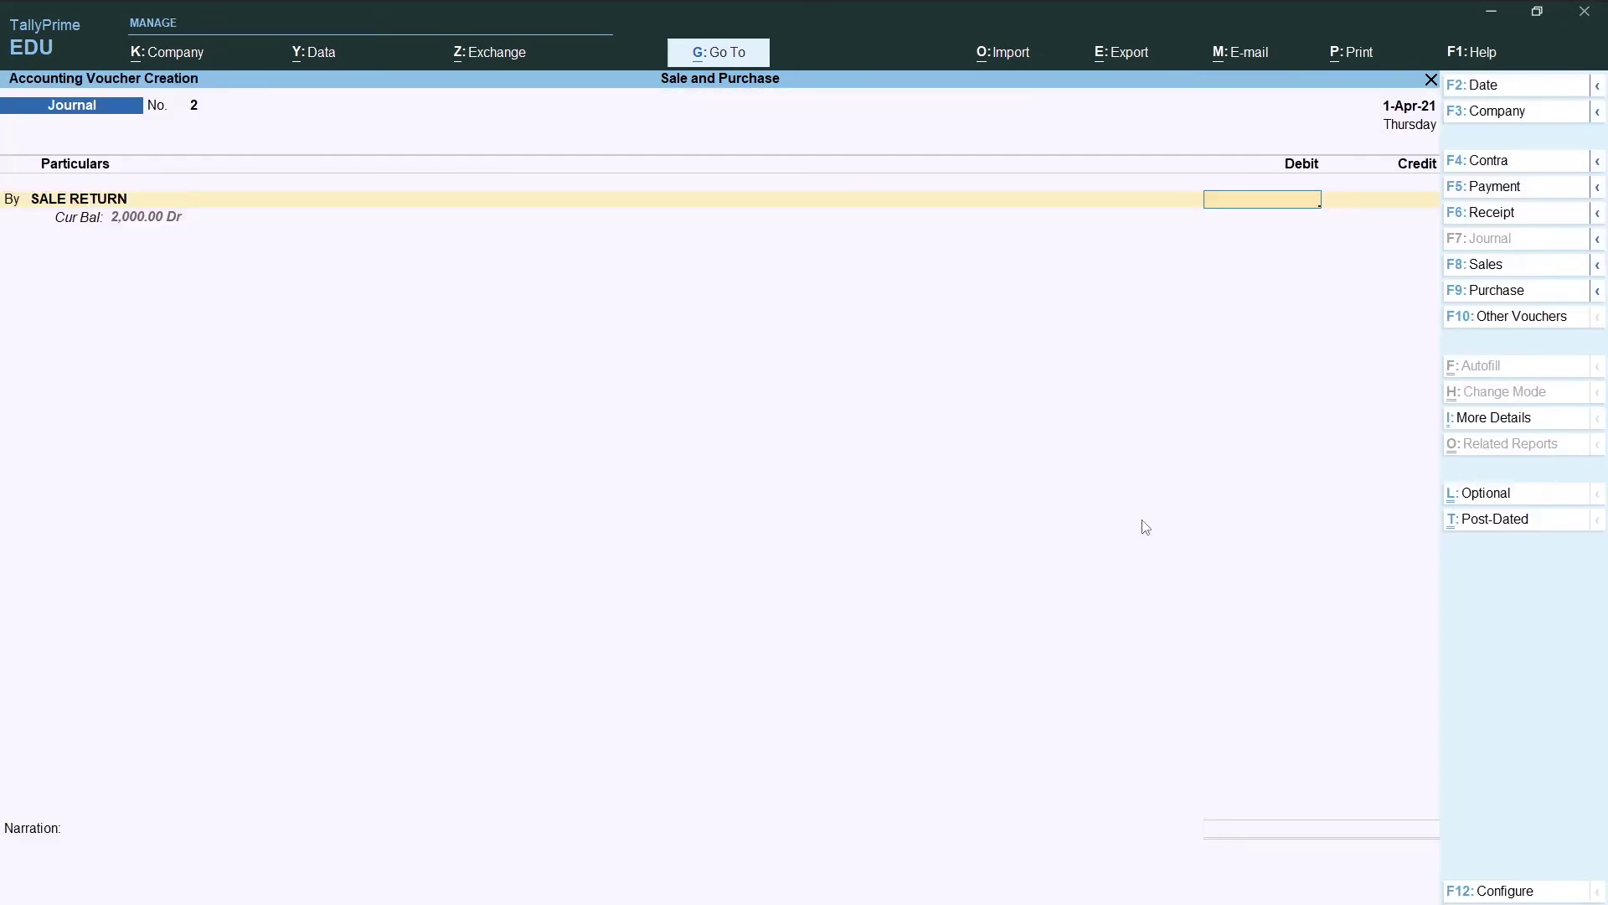
pyautogui.write('4000')
pyautogui.press('Return')
pyautogui.press('Return')
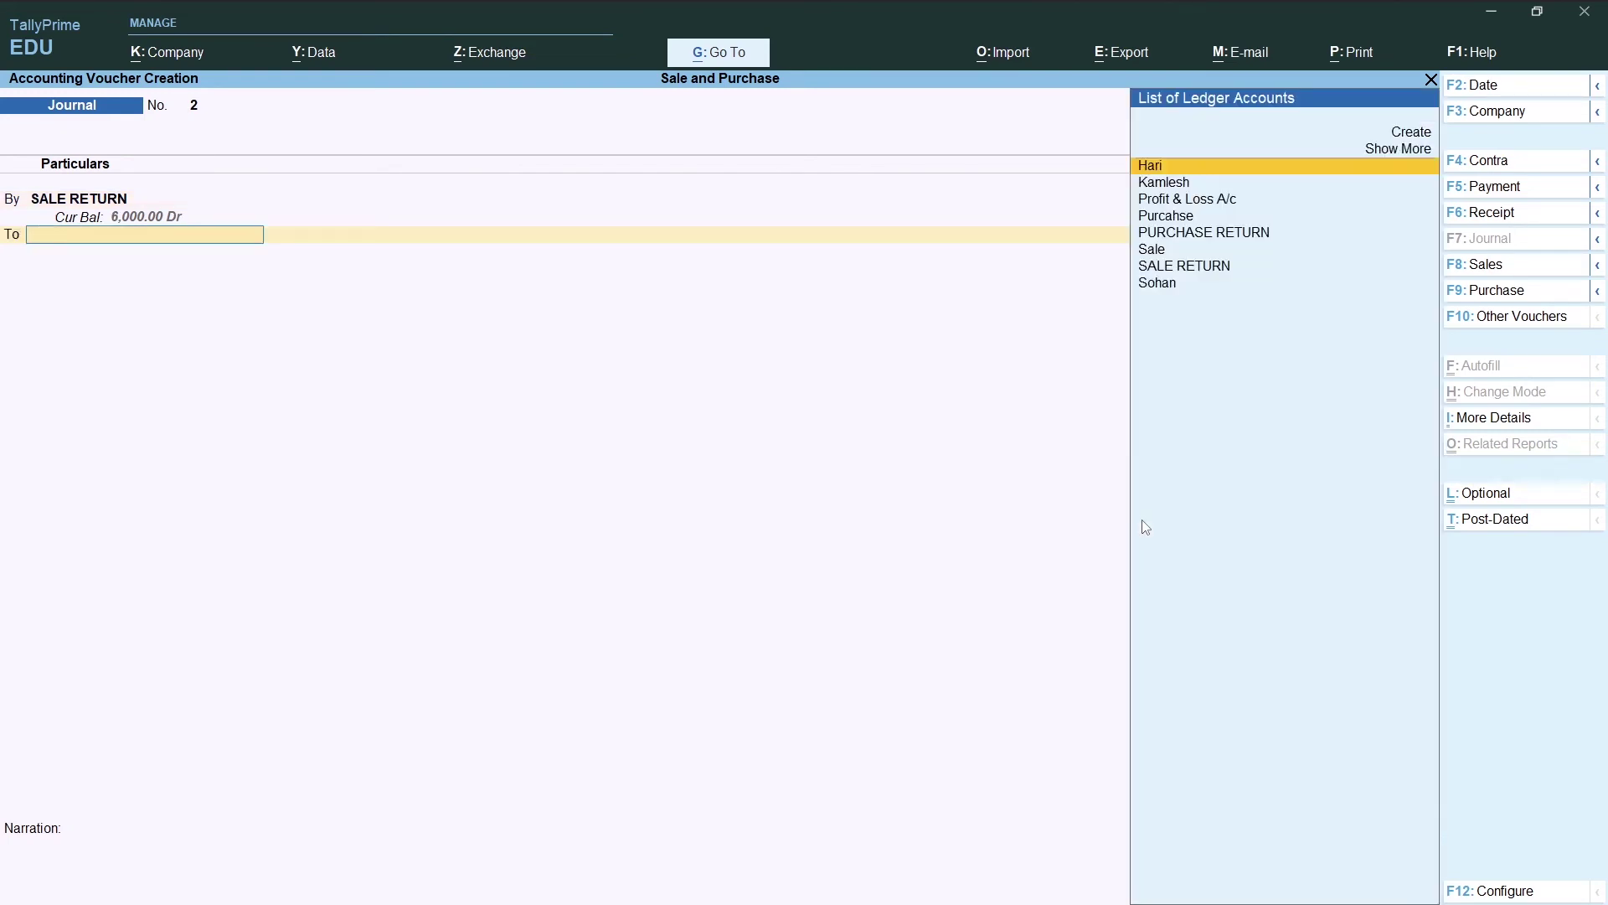
# Create a ledger for the March 12 return's customer under Sundry Debtors, keeping the default mailing and tax details, as the credit account.
pyautogui.write('R')
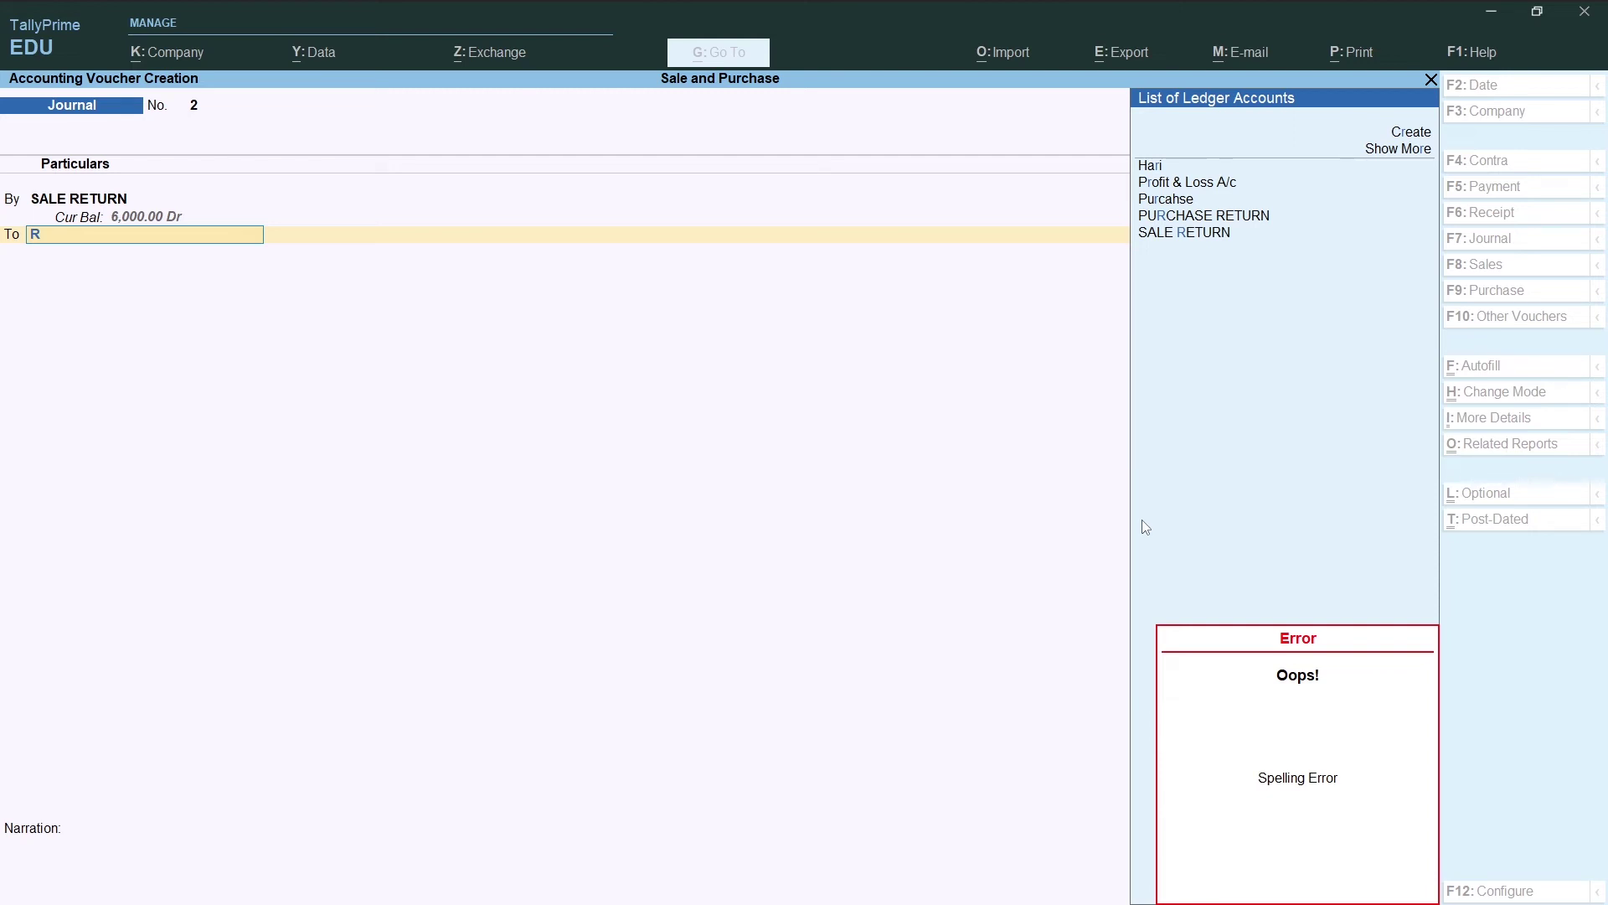
pyautogui.press('Escape')
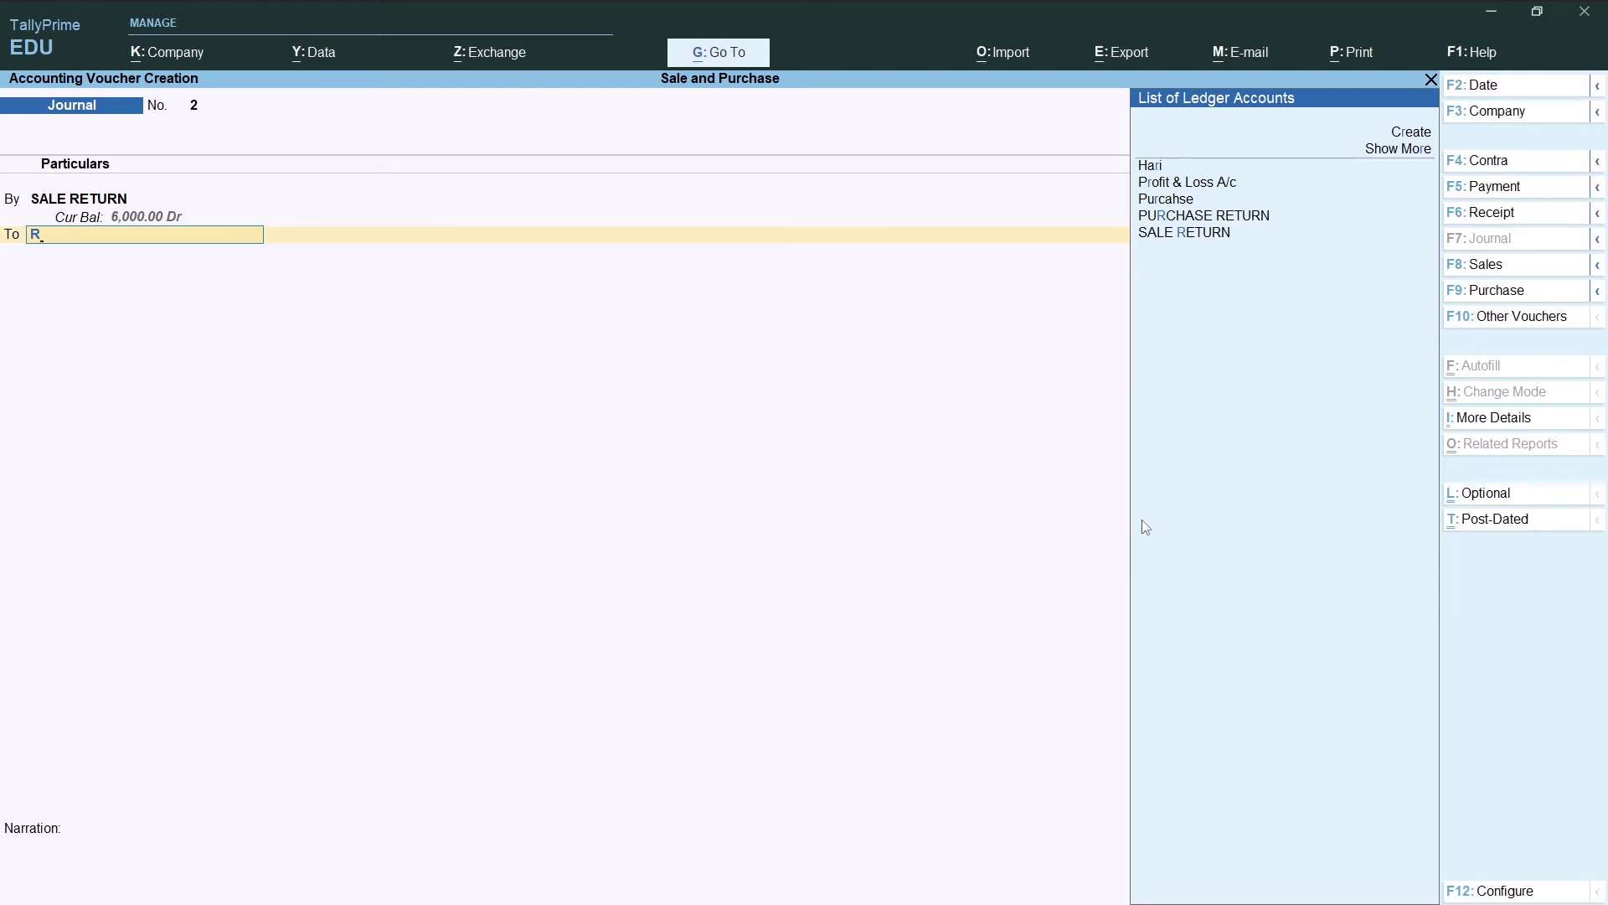
pyautogui.hotkey('alt', 'c')
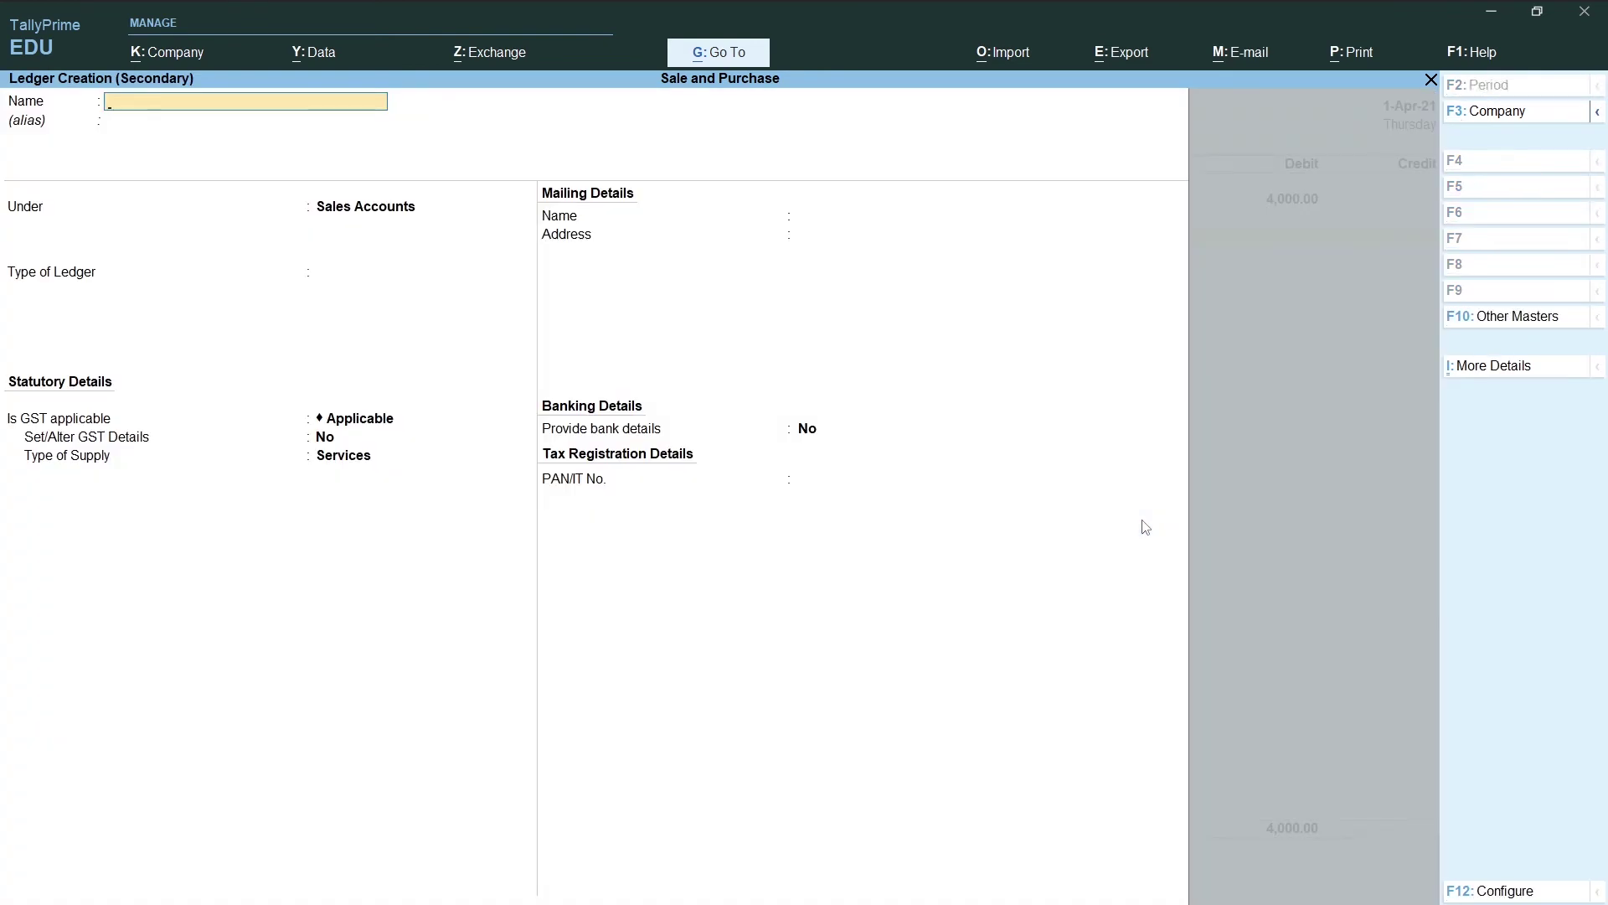
pyautogui.write('RAVI')
pyautogui.press('Return')
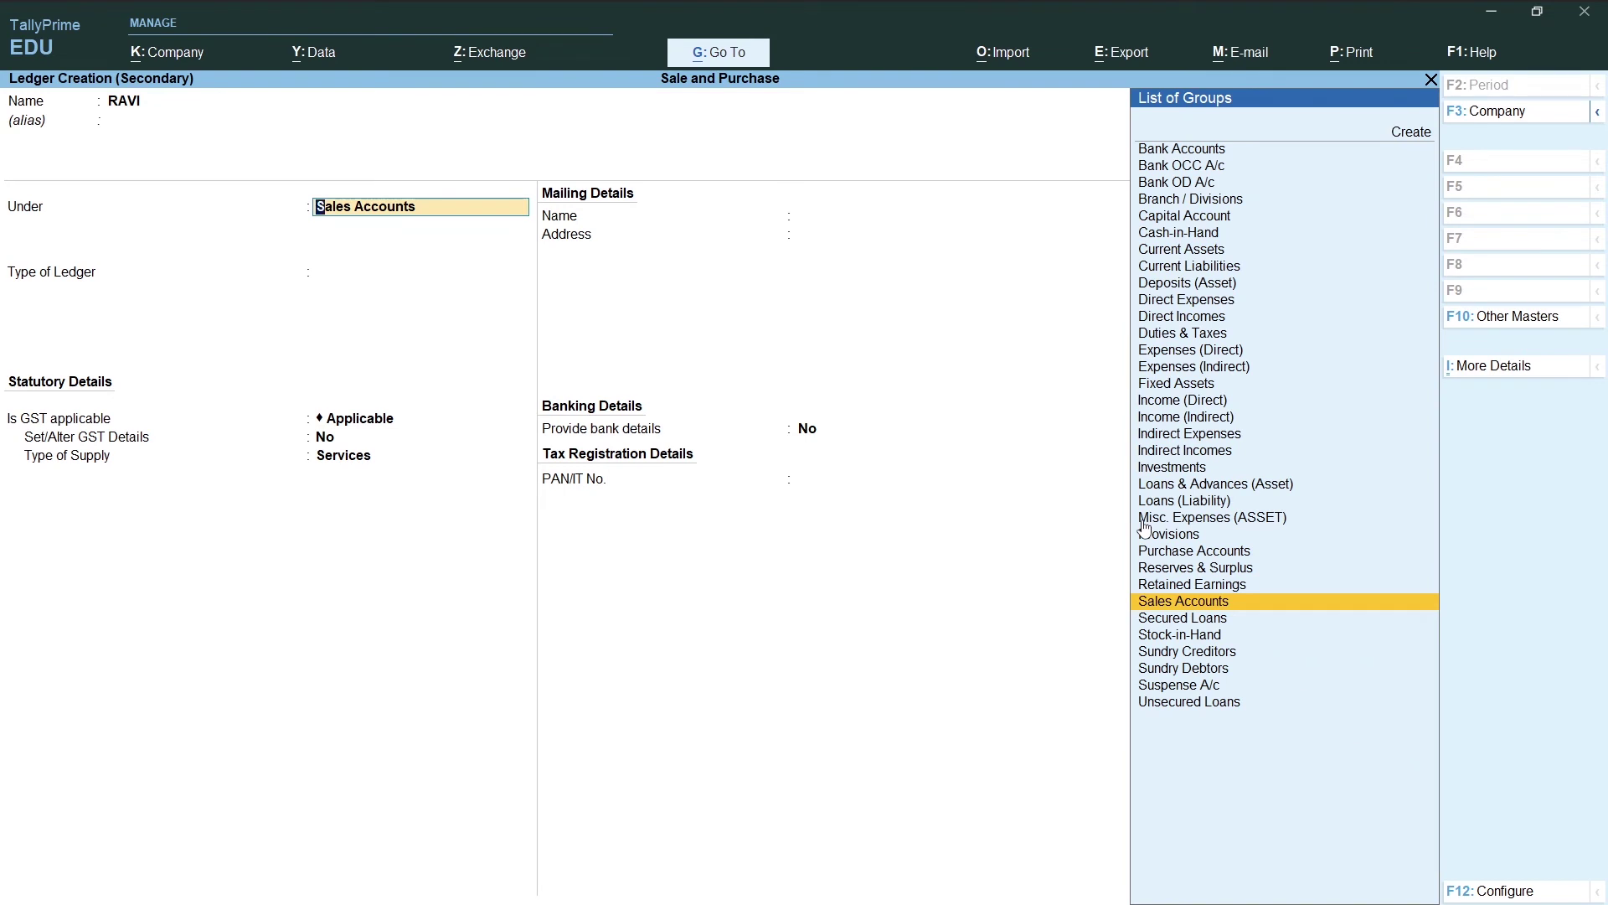
pyautogui.write('S')
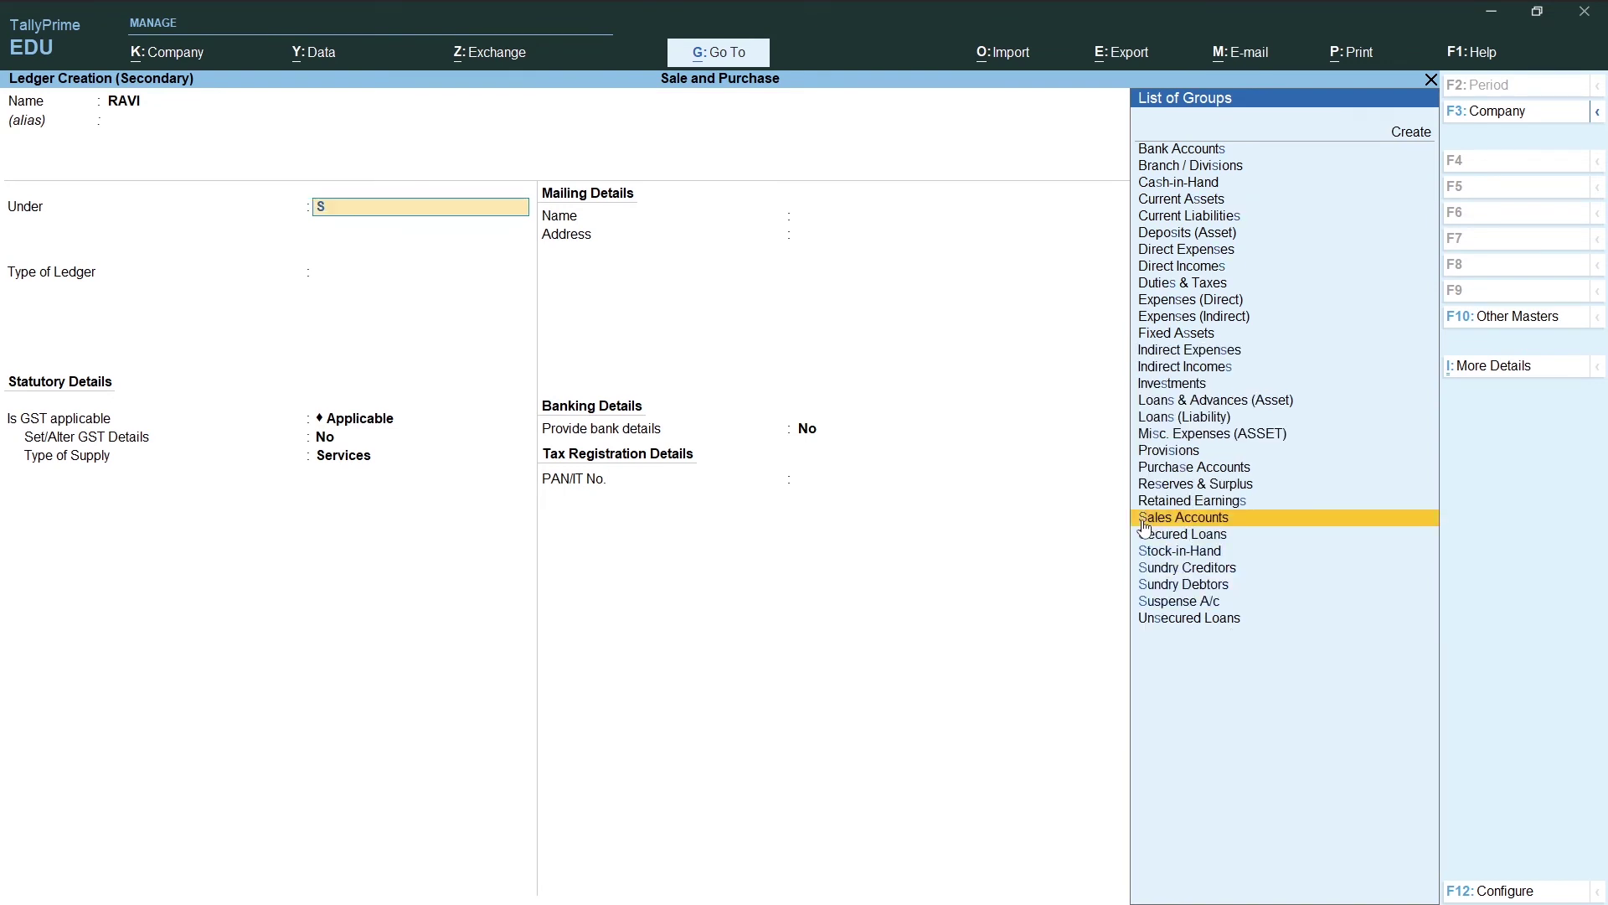
pyautogui.press('Down')
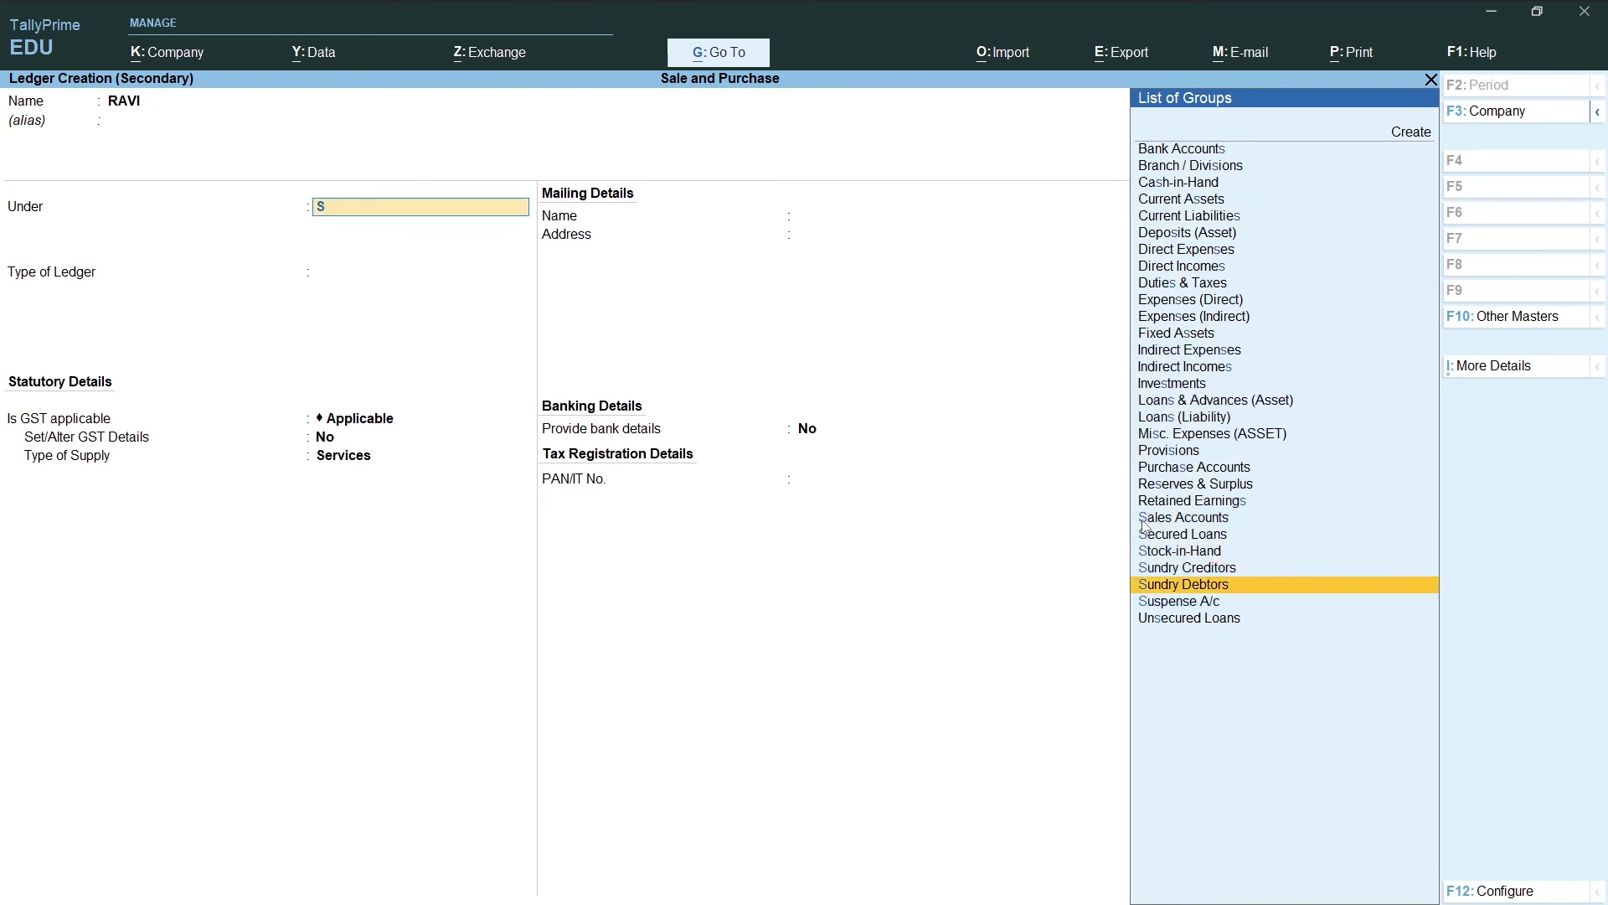
pyautogui.press('Return')
pyautogui.press('Return')
pyautogui.press('Return')
pyautogui.press('Return')
pyautogui.press('Return')
pyautogui.press('Return')
pyautogui.press('Return')
pyautogui.press('Return')
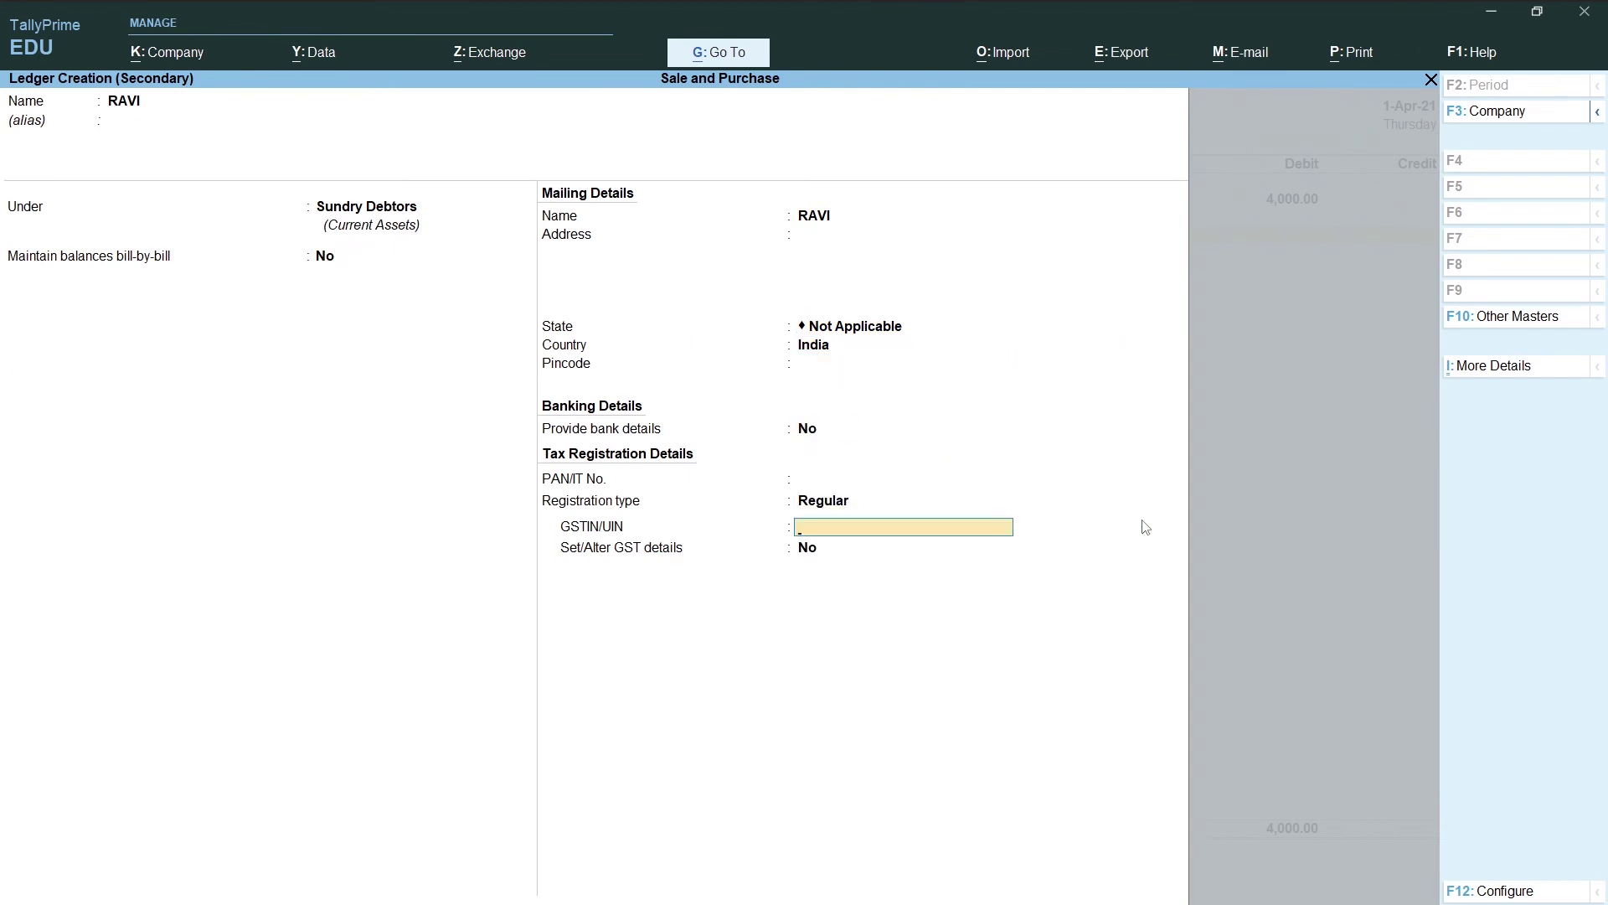
pyautogui.press('Return')
pyautogui.press('Return')
pyautogui.press('Return')
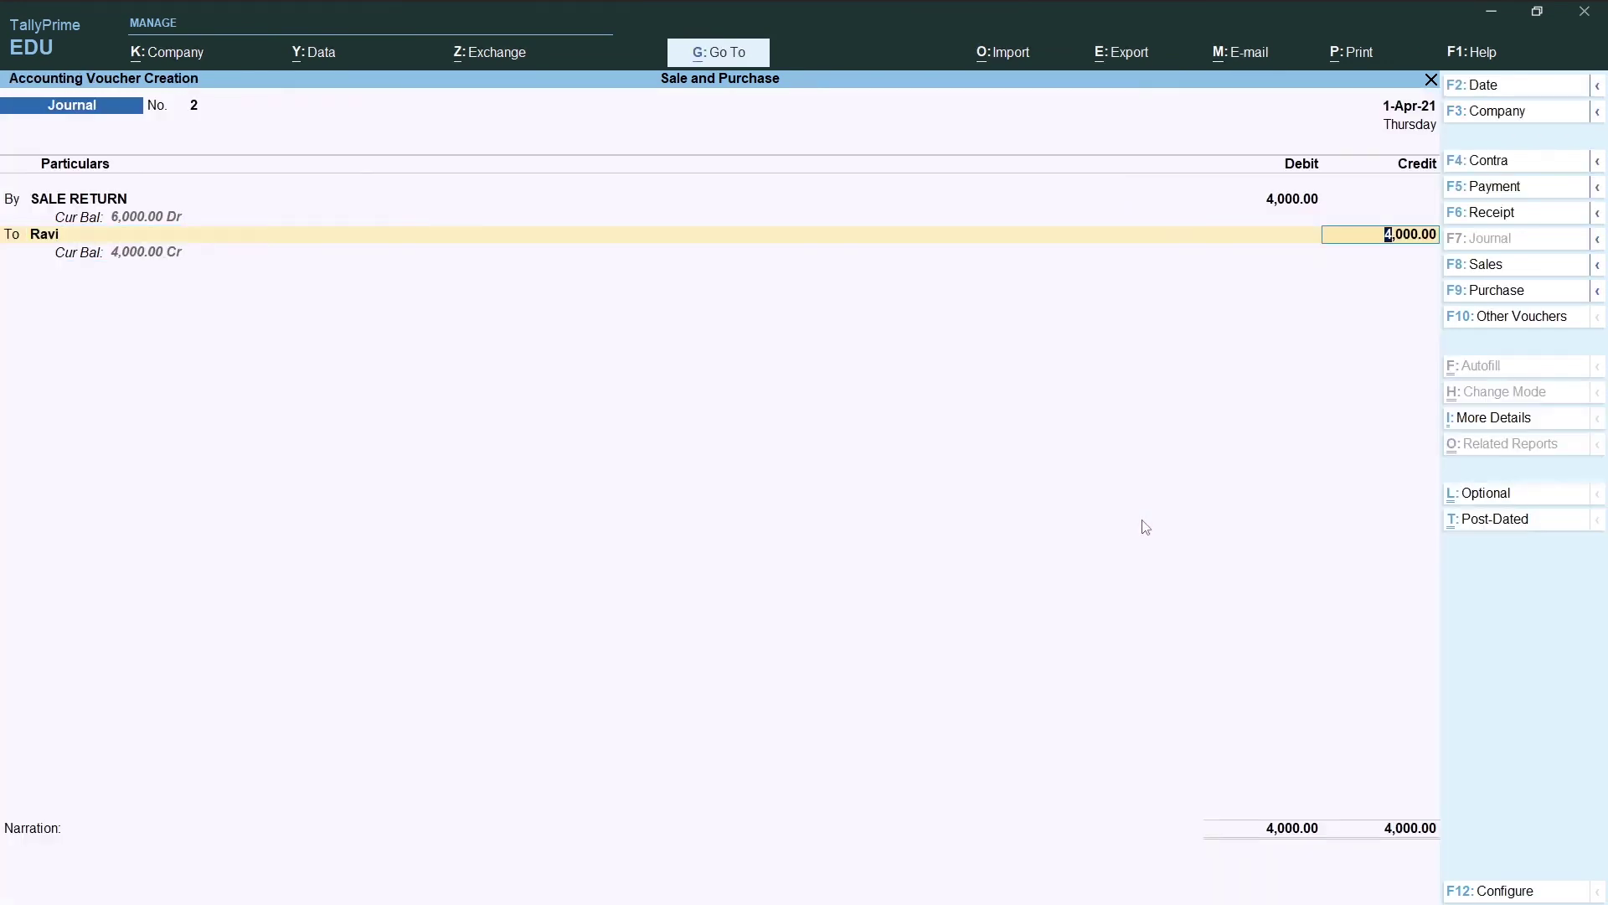
# Accept the 4,000 credit to the customer and save the journal voucher without narration.
pyautogui.press('Return')
pyautogui.press('Return')
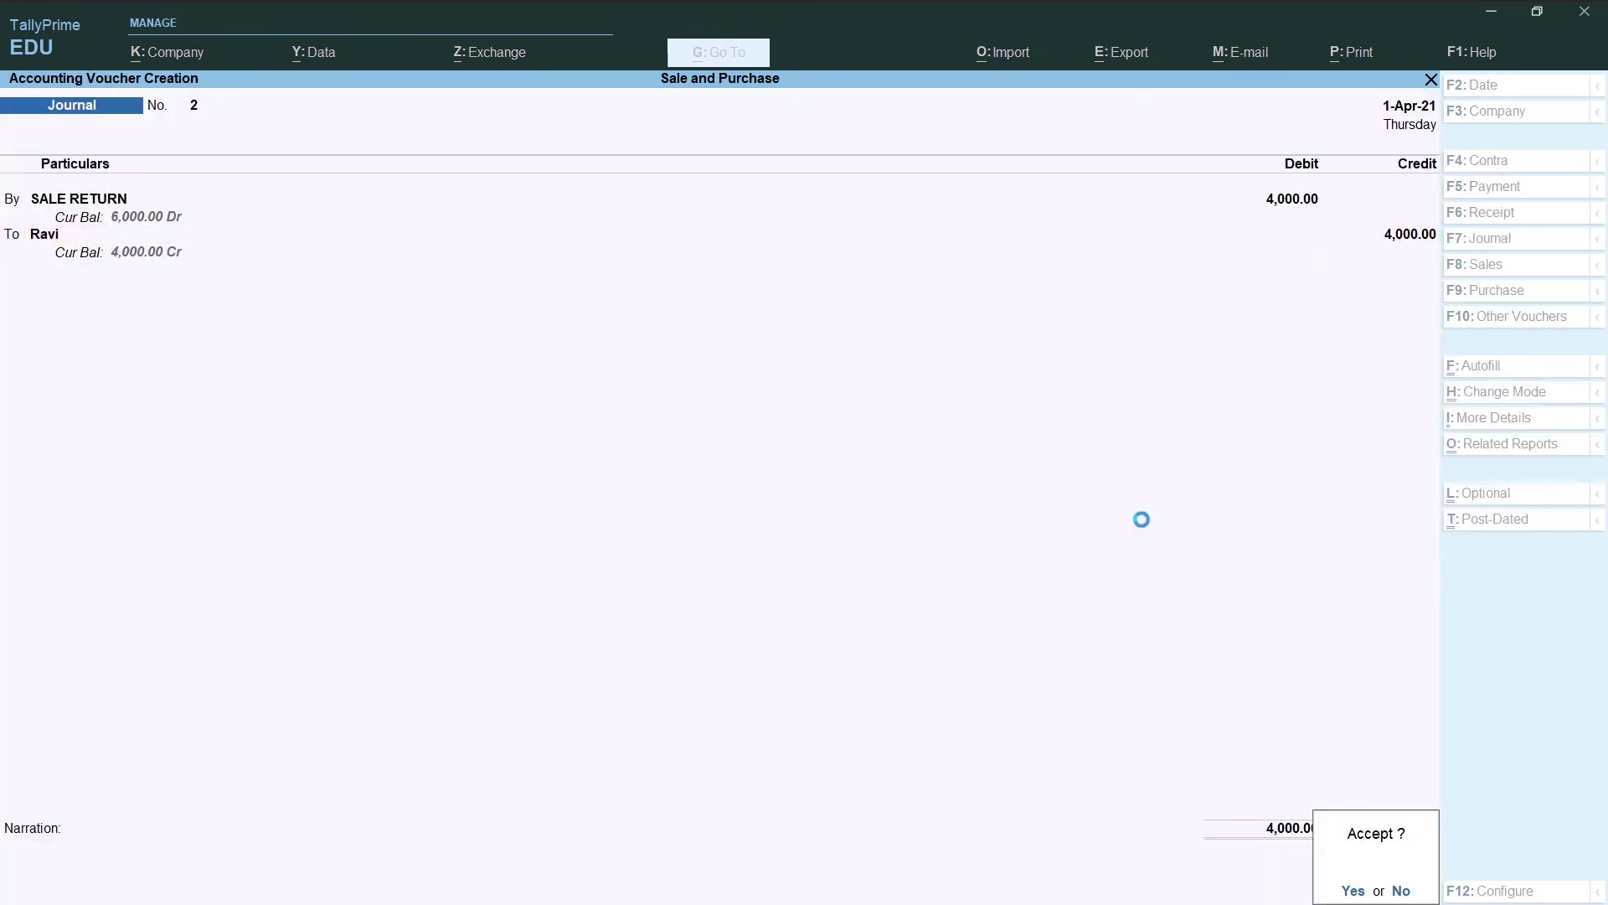
pyautogui.press('Return')
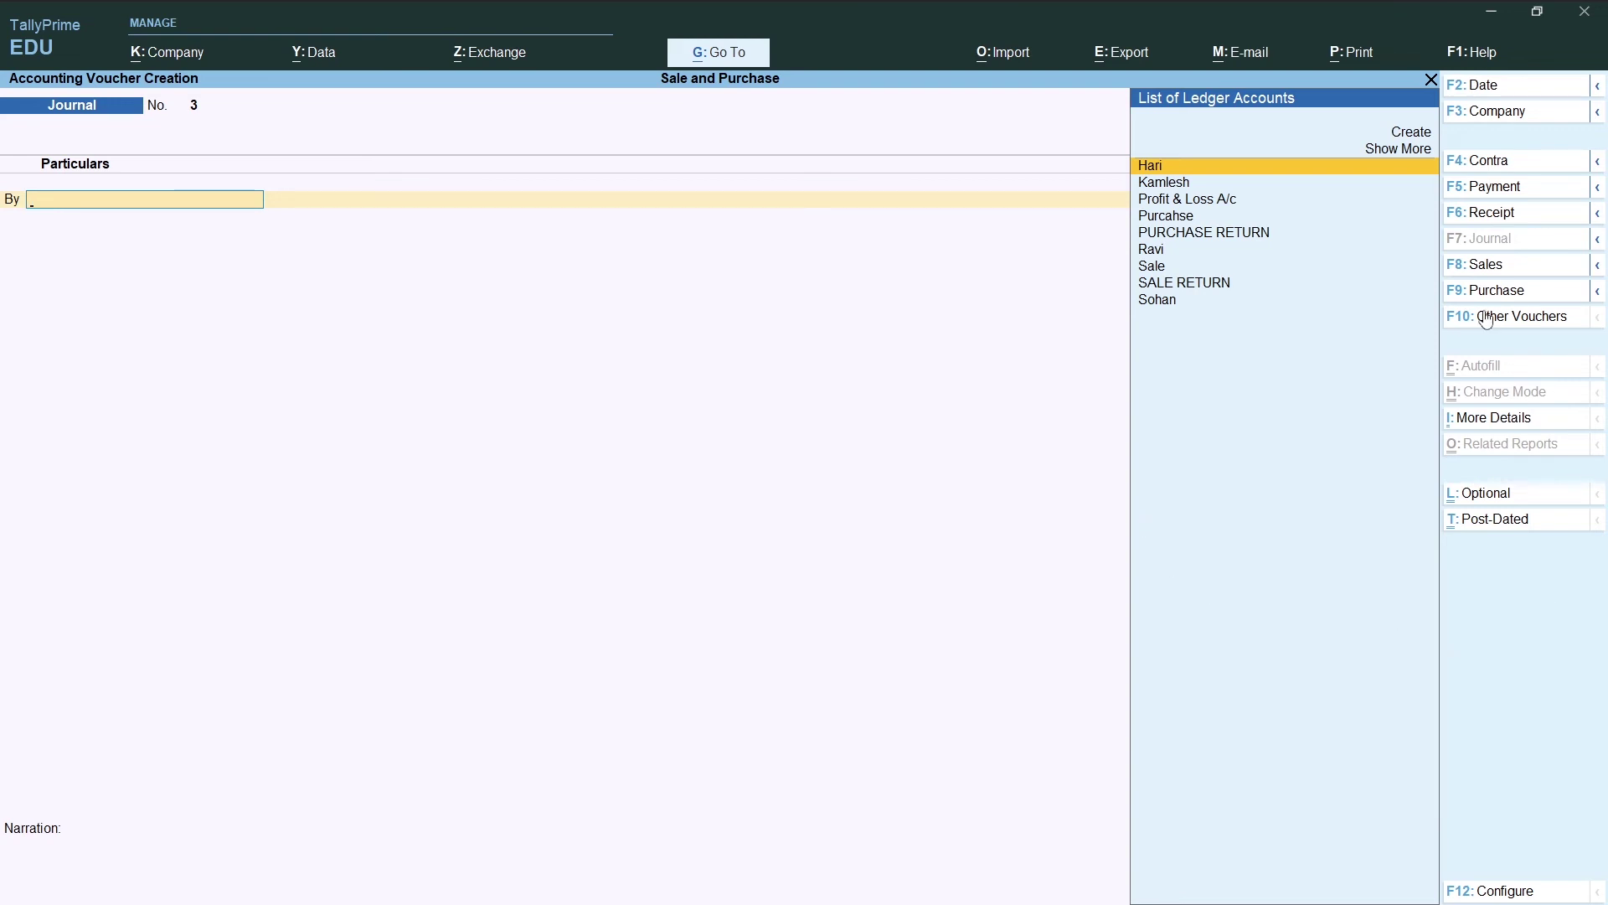
# Start a Sales voucher for the March 12 return's customer, leaving dispatch details blank and accepting the default party details.
pyautogui.click(1483, 266)
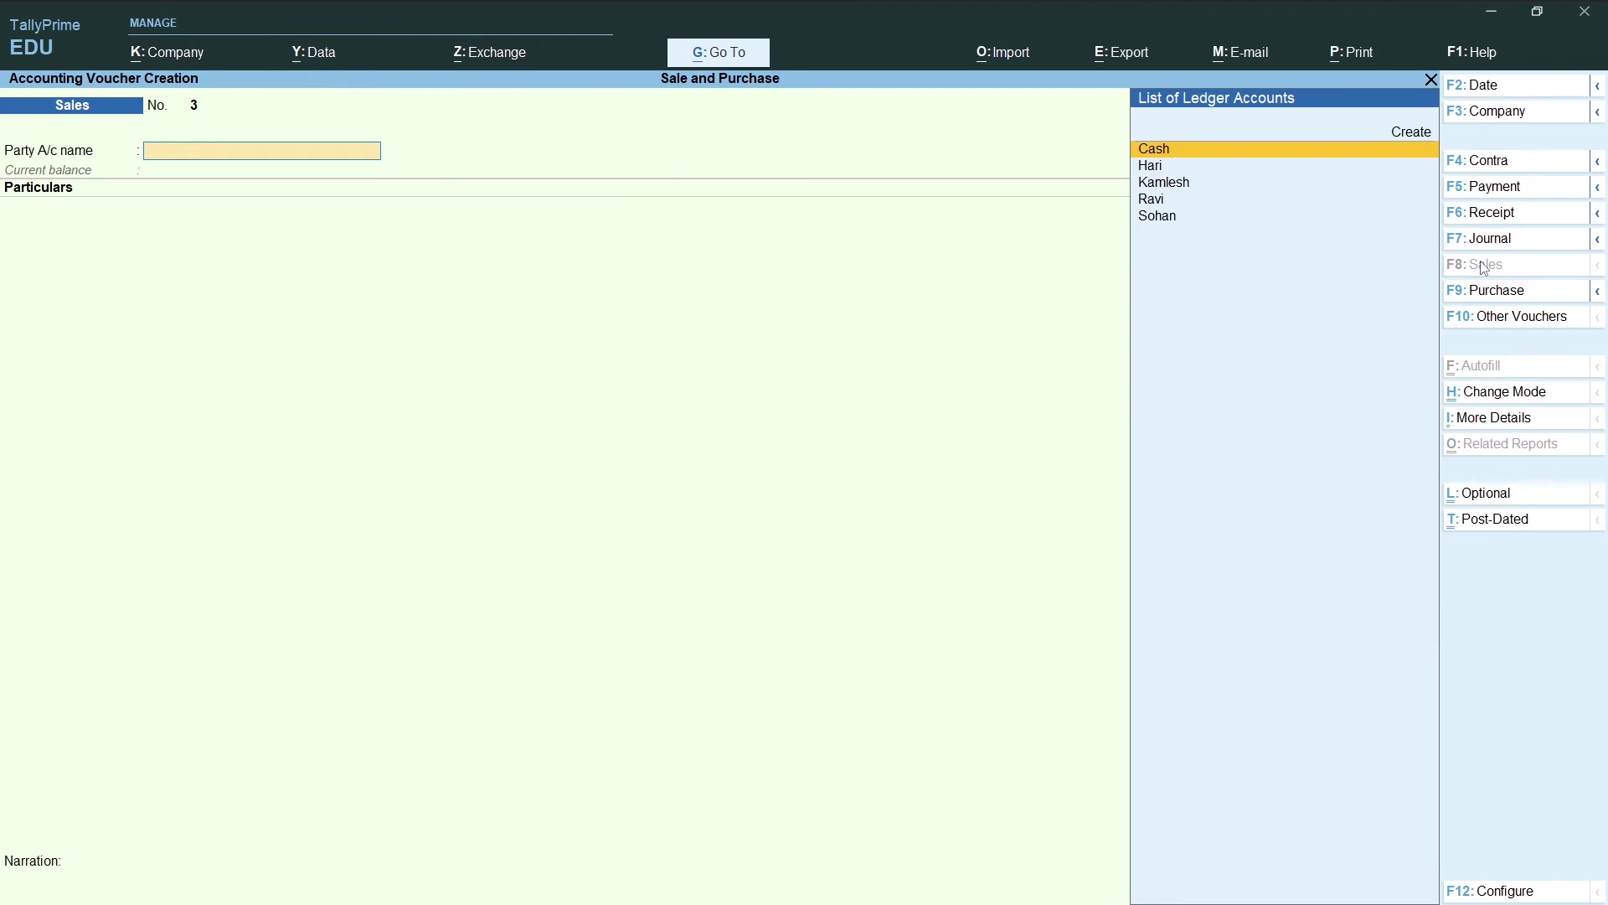
pyautogui.write('rav')
pyautogui.press('Return')
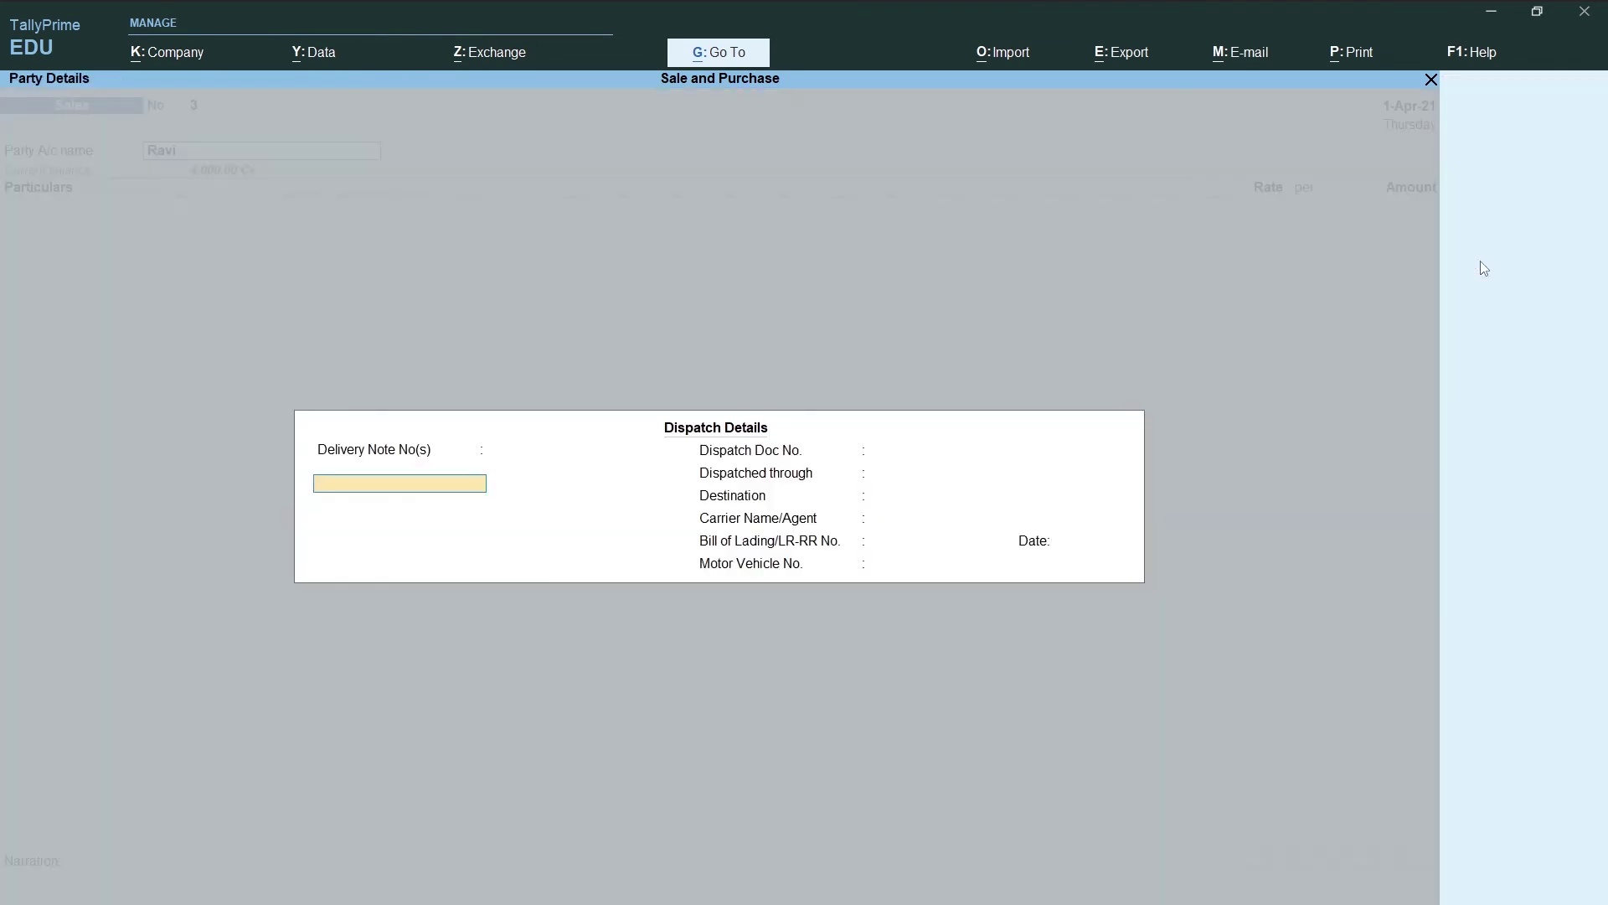
pyautogui.press('Return')
pyautogui.press('Return')
pyautogui.press('Return')
pyautogui.press('Return')
pyautogui.press('Return')
pyautogui.press('Return')
pyautogui.press('Return')
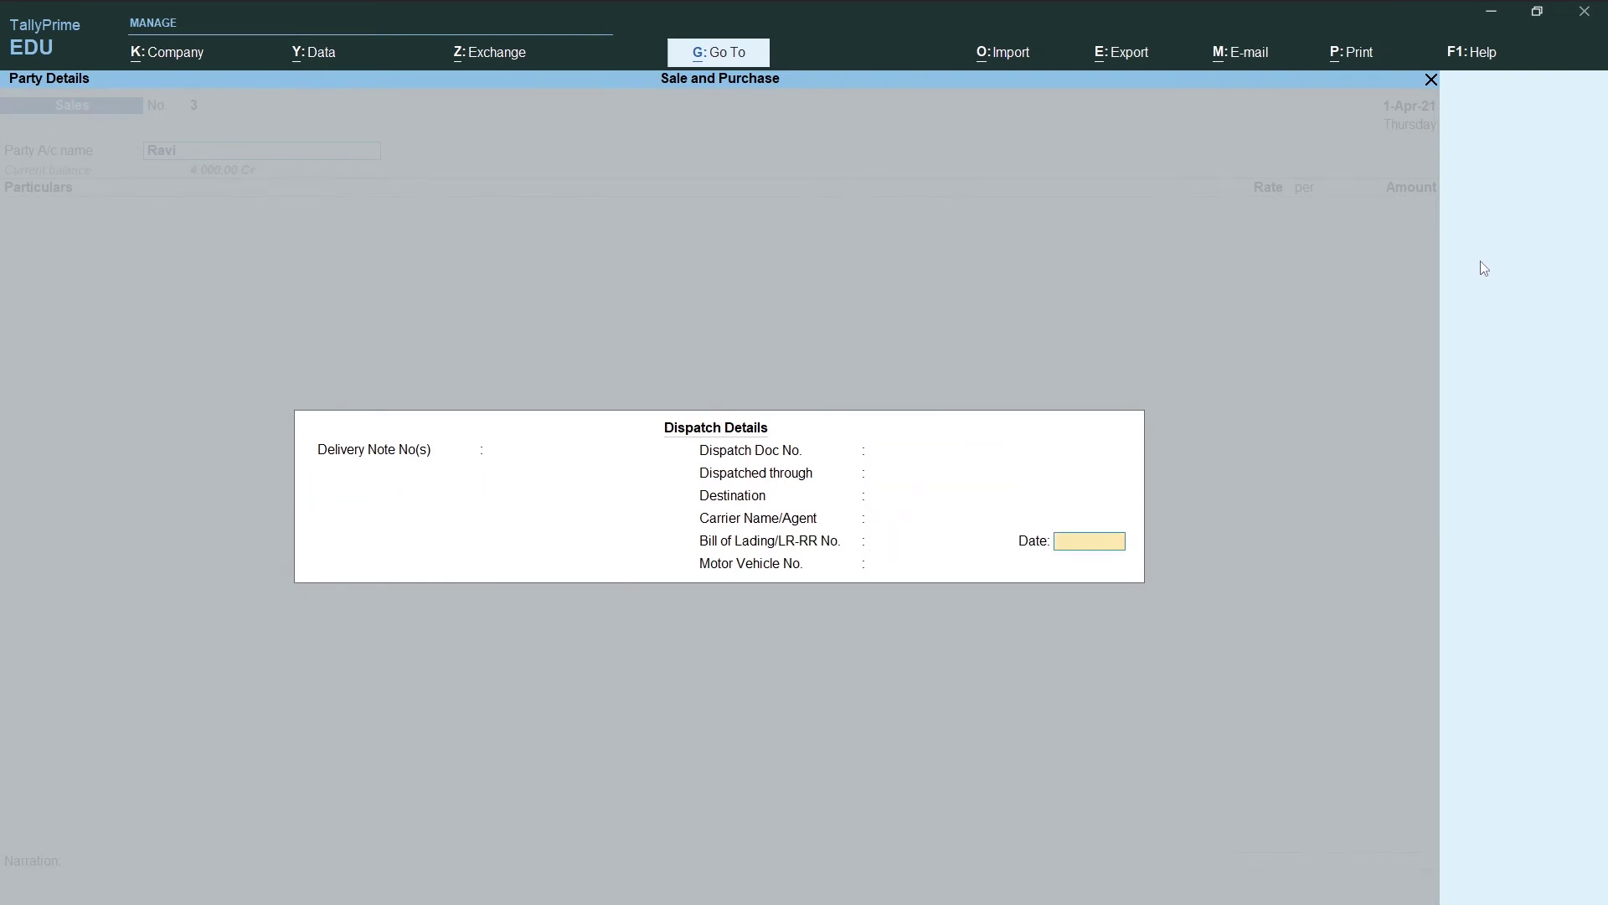
pyautogui.press('Return')
pyautogui.press('Return')
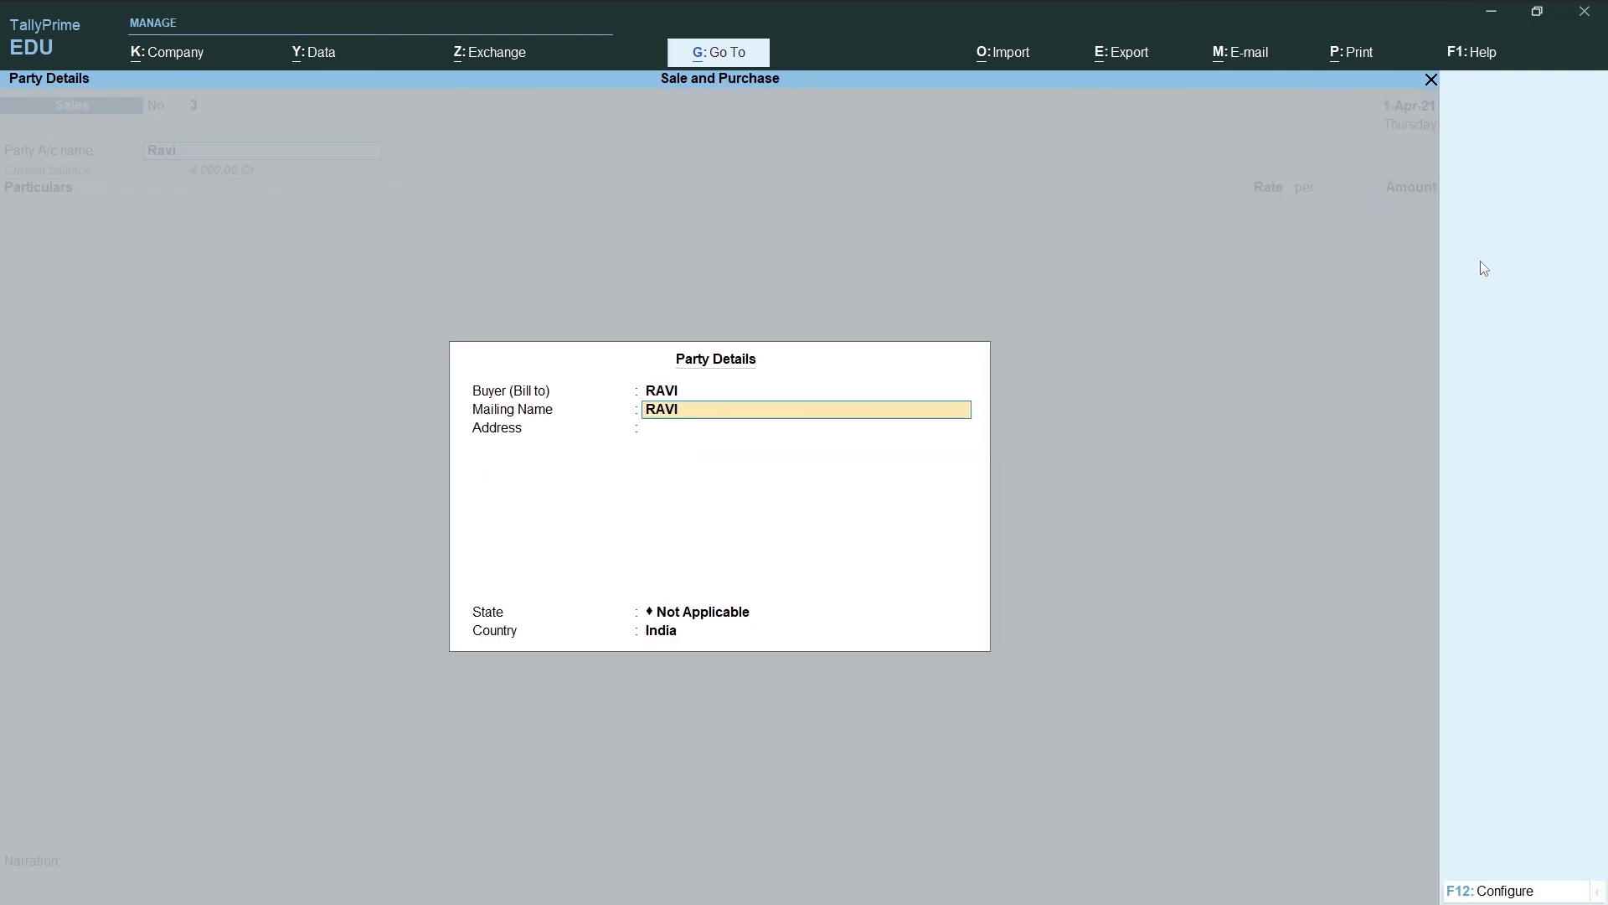
pyautogui.press('Return')
pyautogui.press('Return')
pyautogui.press('Return')
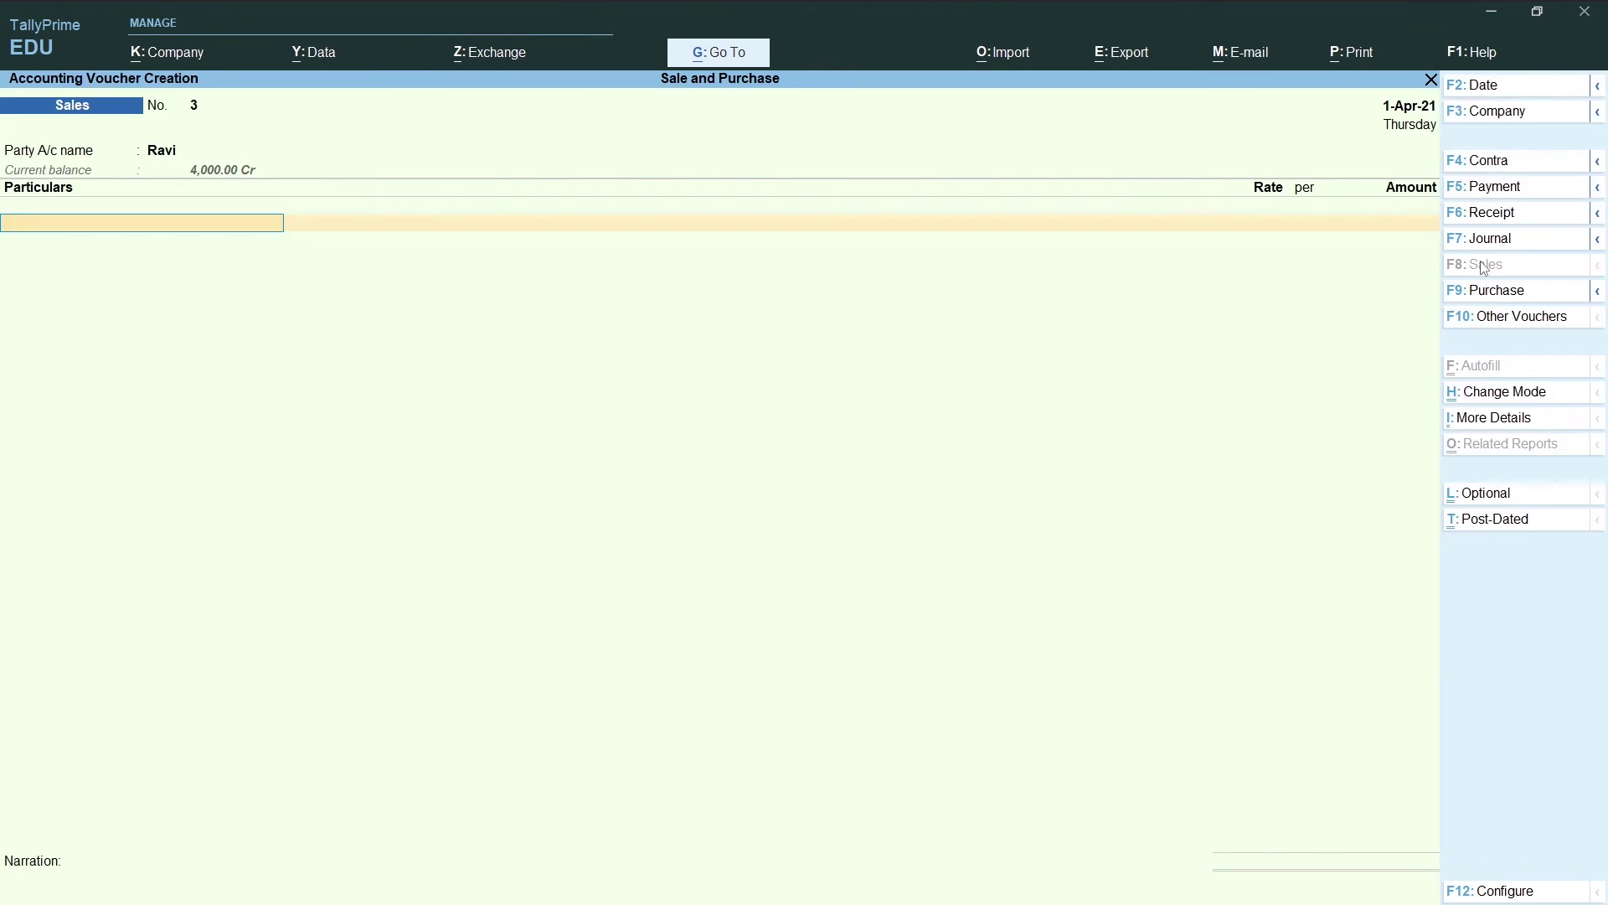
# Check the March 9 credit sale in the Word list and credit Sale with 20000 in the Sales voucher.
pyautogui.press('ctrl')
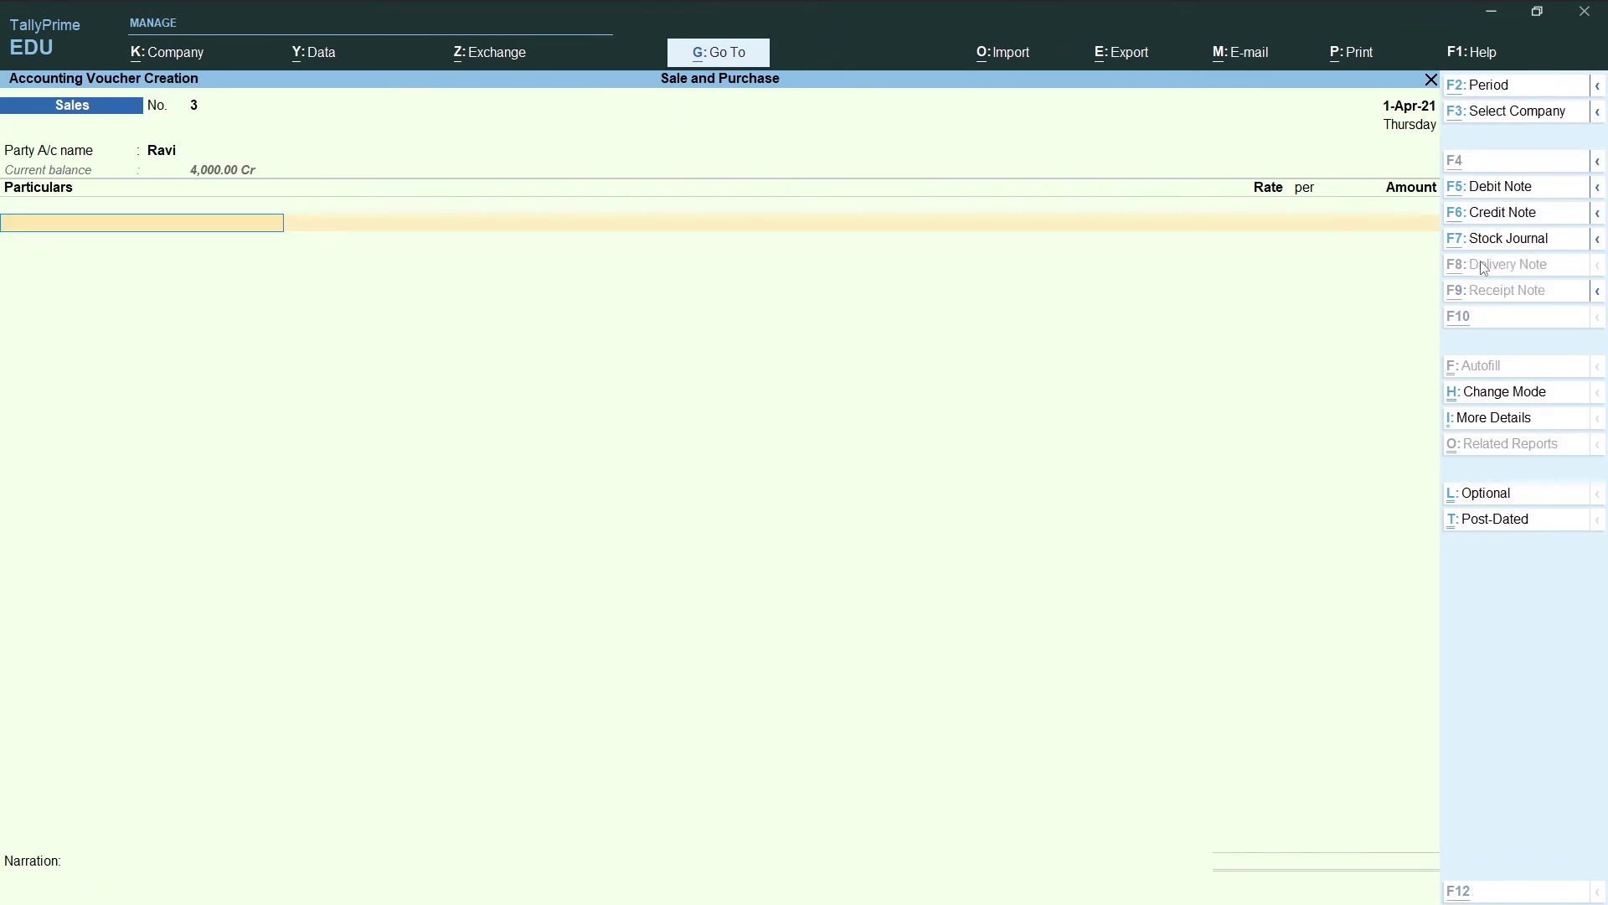
pyautogui.hotkey('alt', 'Tab')
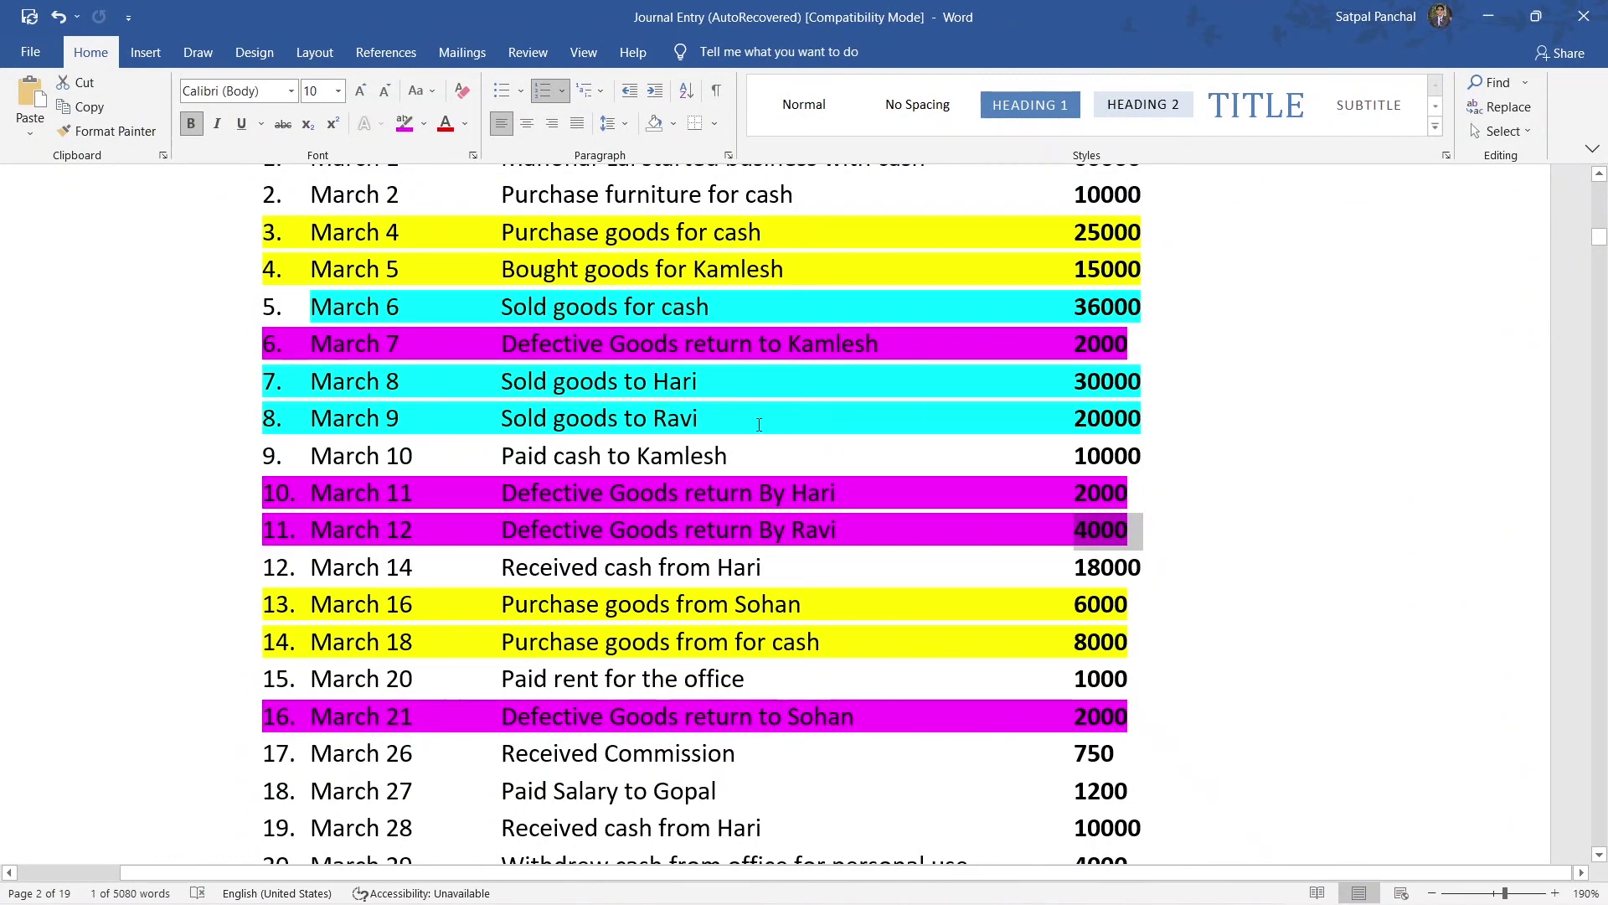
pyautogui.hotkey('alt', 'Tab')
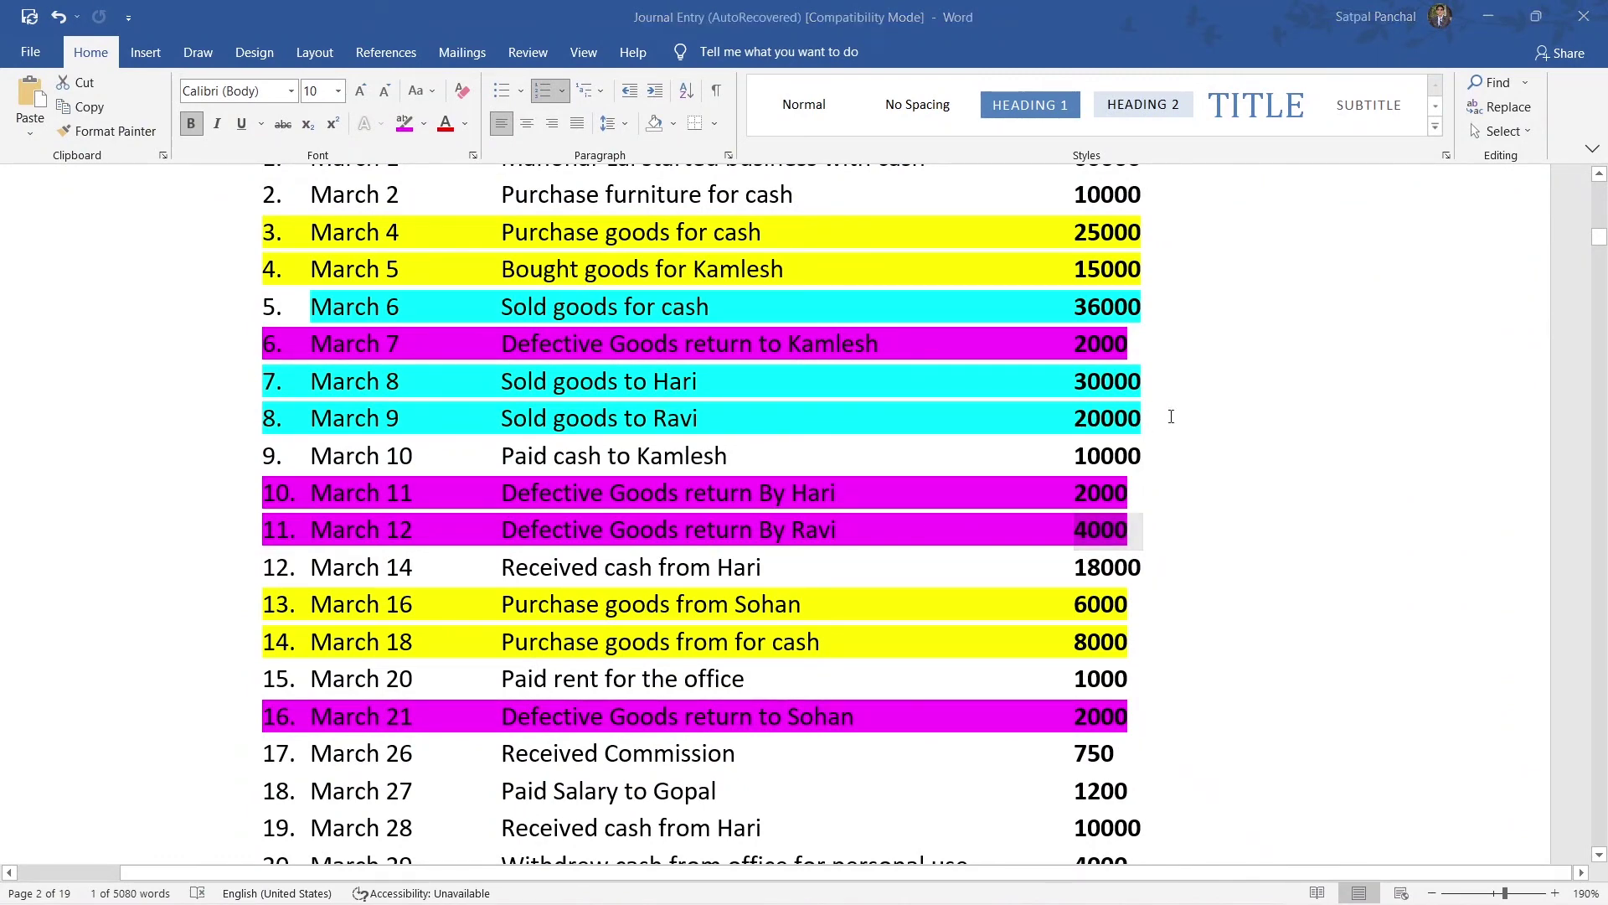
pyautogui.write('SA')
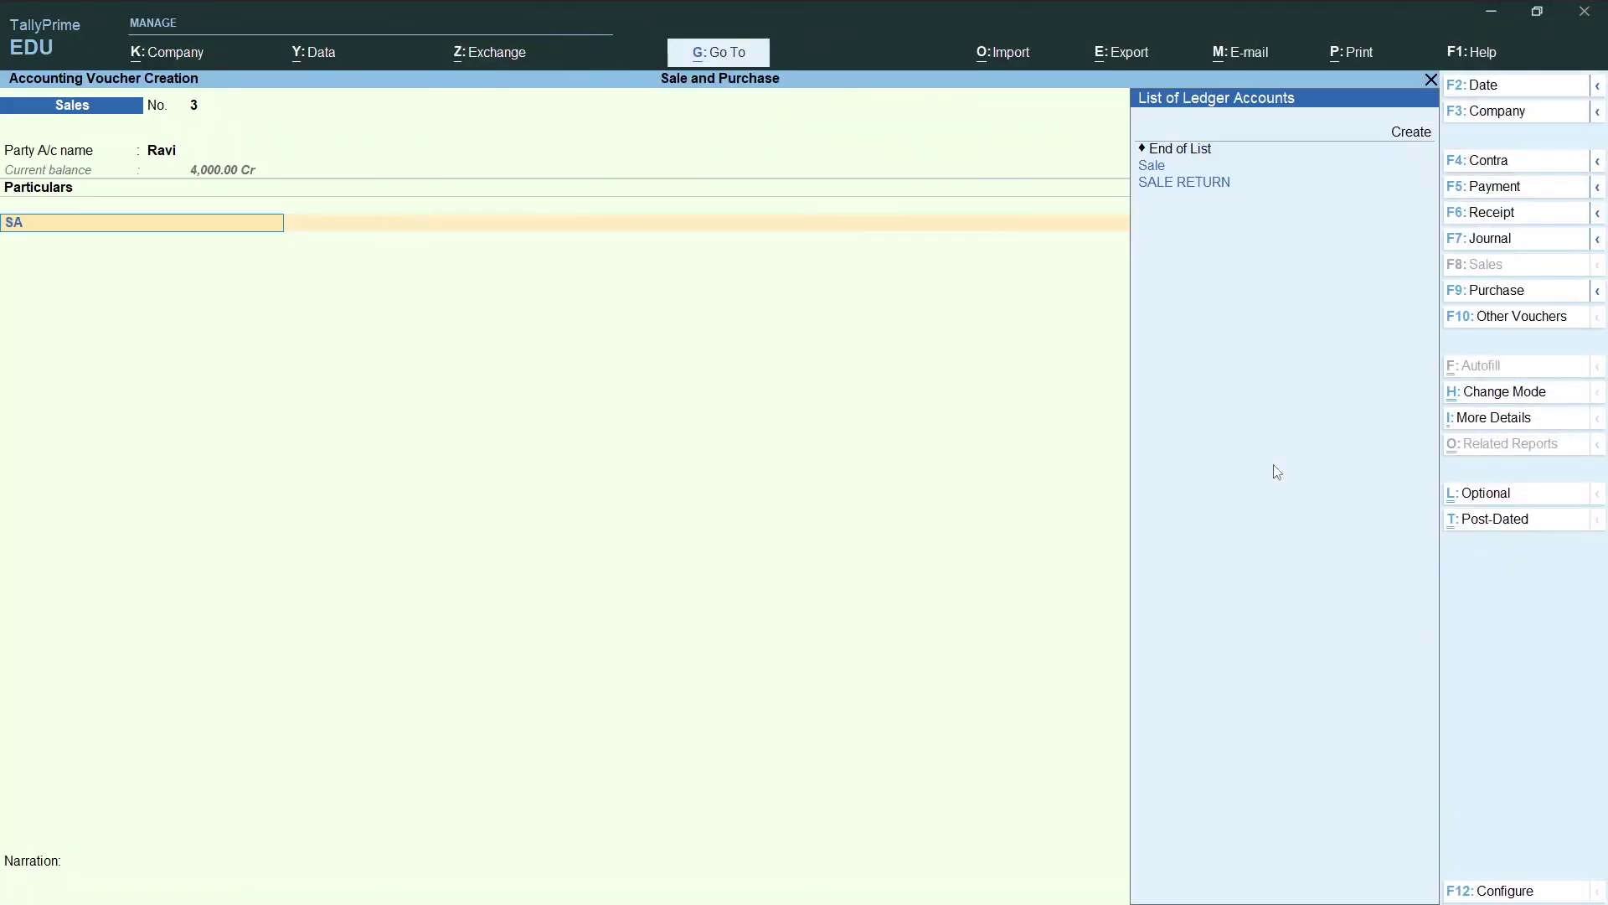
pyautogui.press('Down')
pyautogui.press('Down')
pyautogui.press('Up')
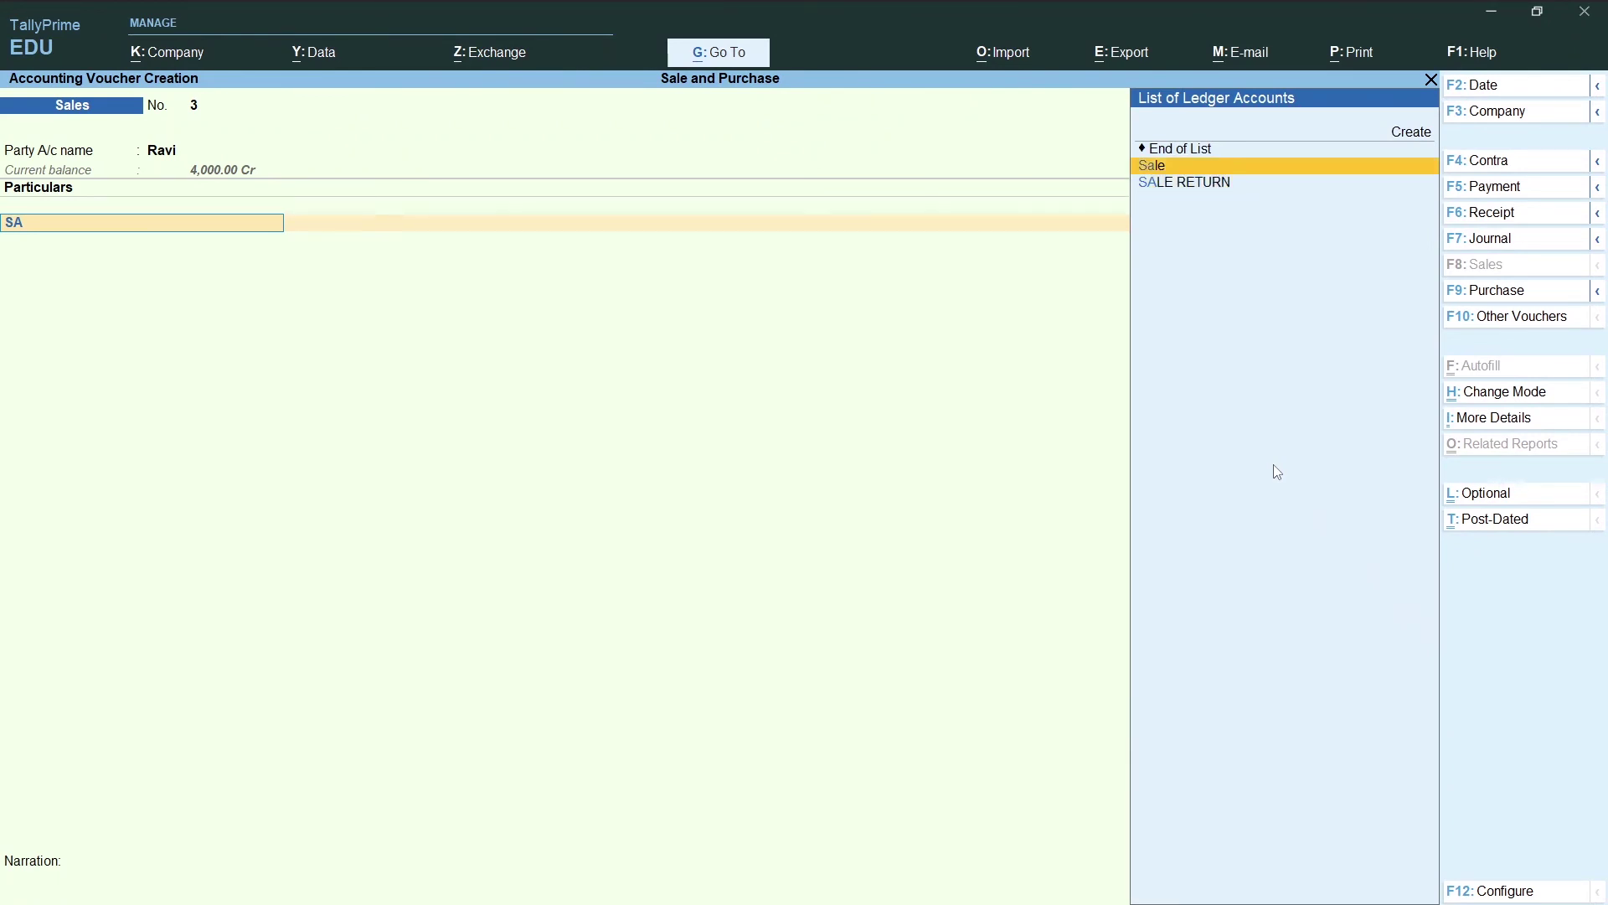
pyautogui.press('Return')
pyautogui.write('20000')
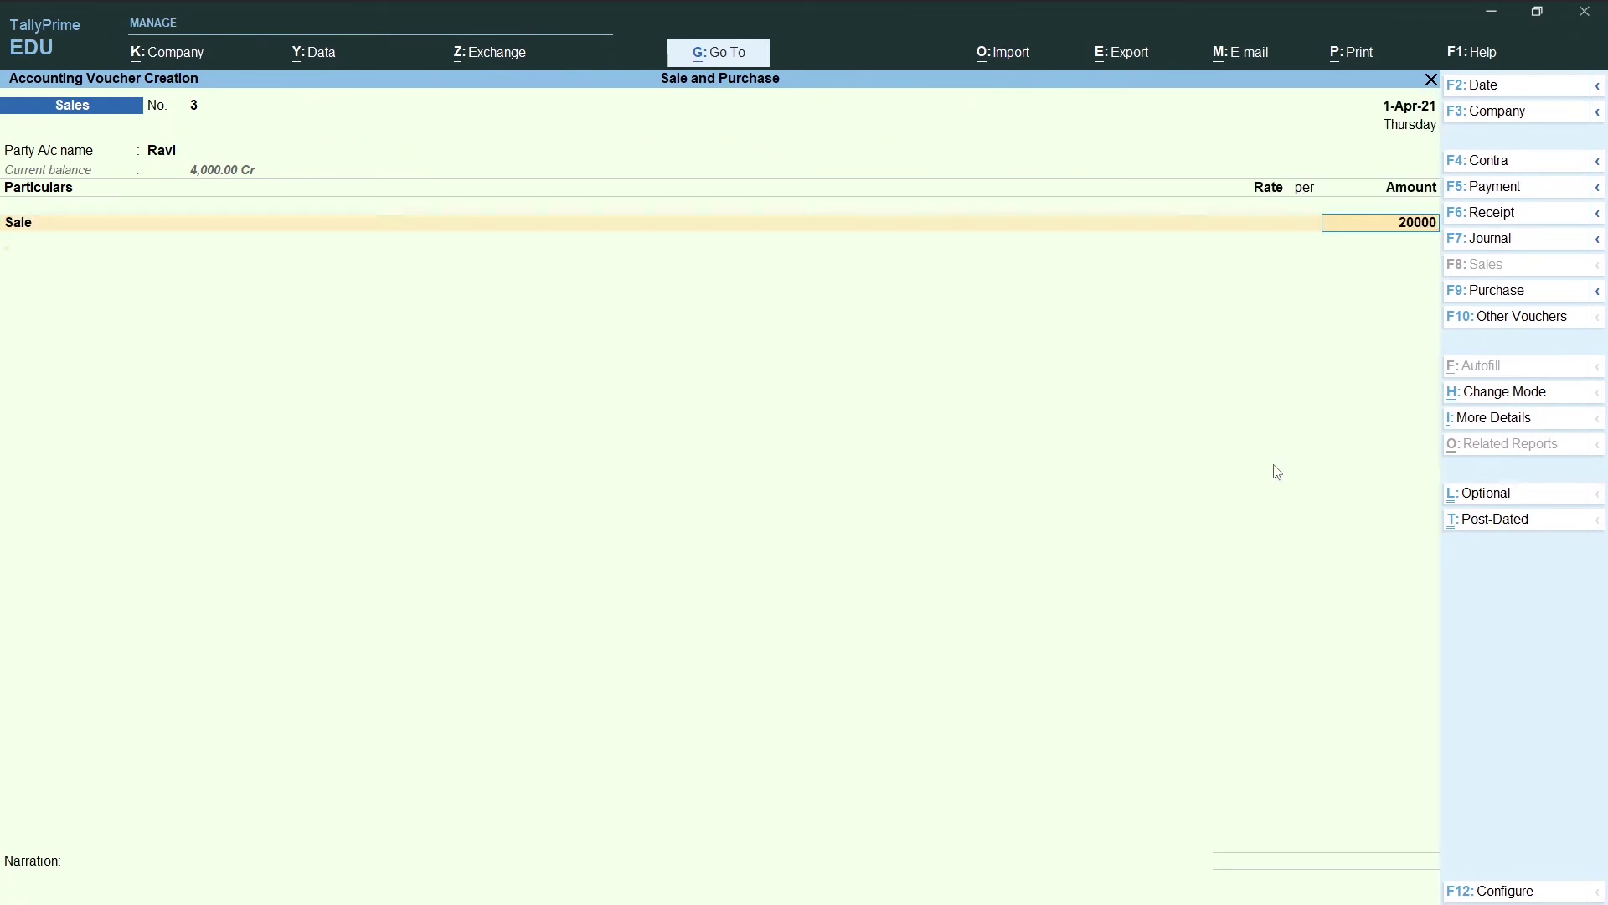
# Save the Sales voucher without narration and leave voucher entry for the Gateway of Tally.
pyautogui.press('Return')
pyautogui.press('Return')
pyautogui.press('Return')
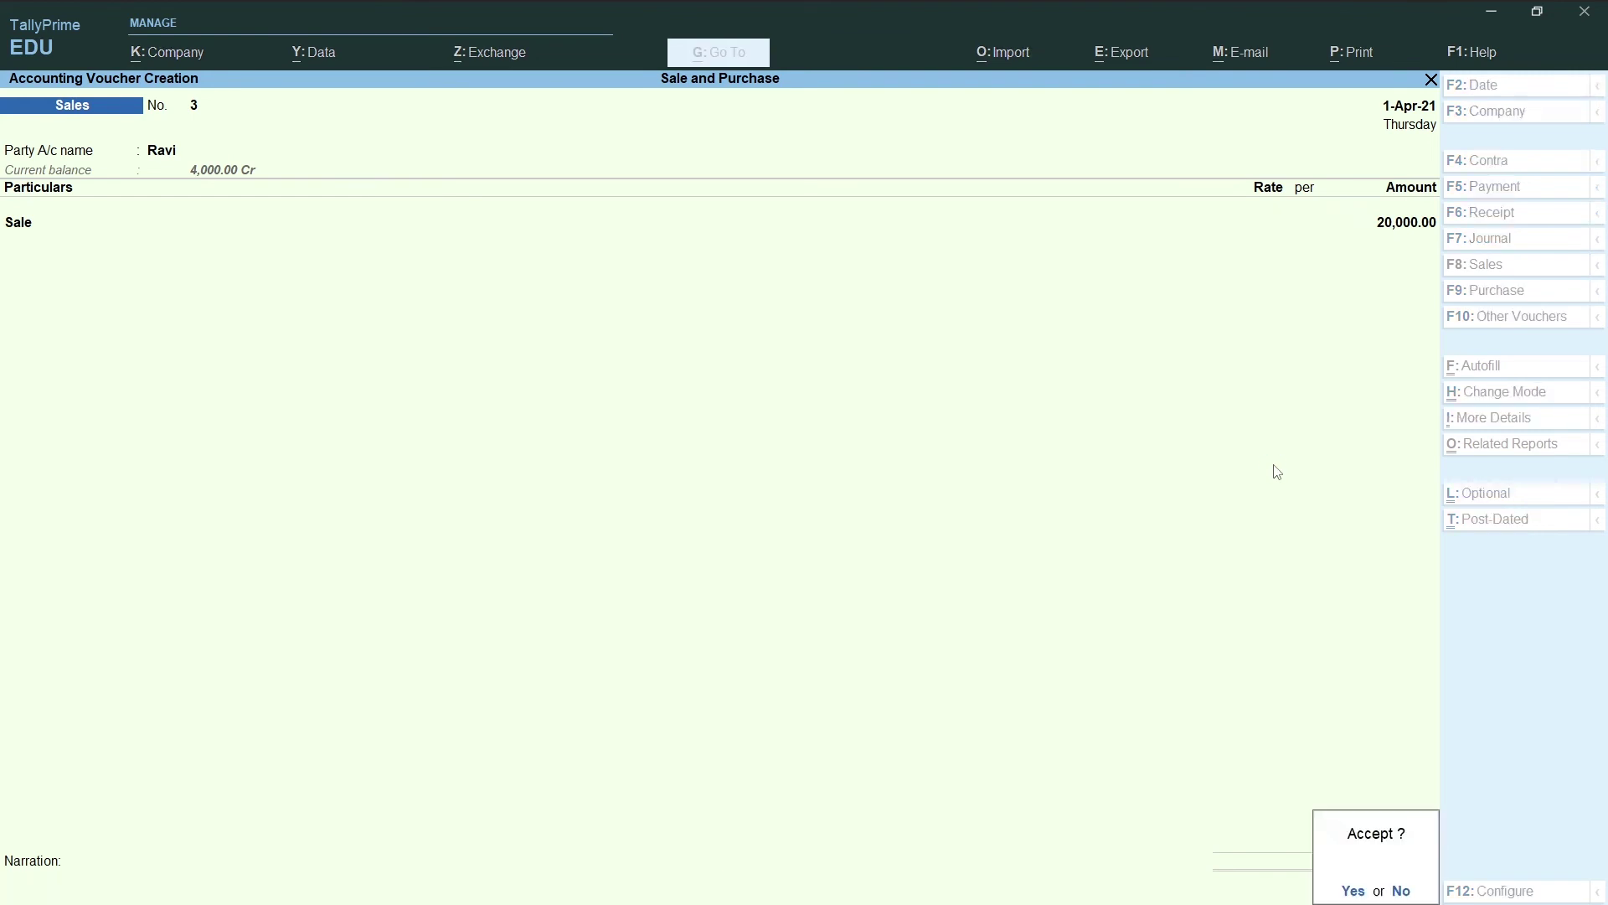
pyautogui.press('Return')
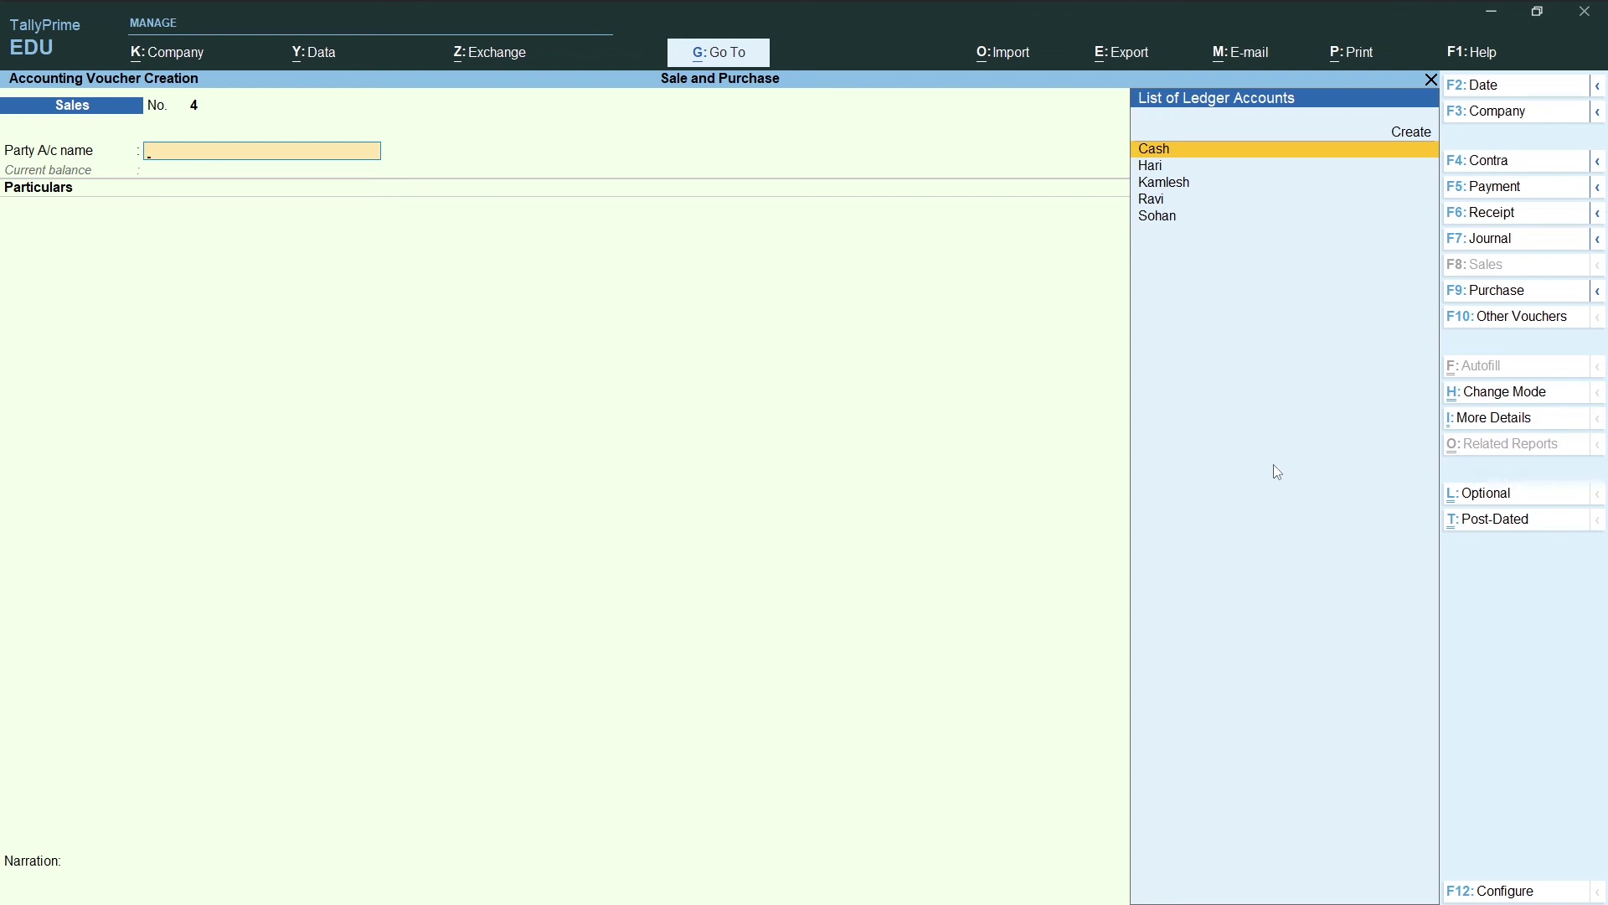
pyautogui.press('Escape')
pyautogui.press('y')
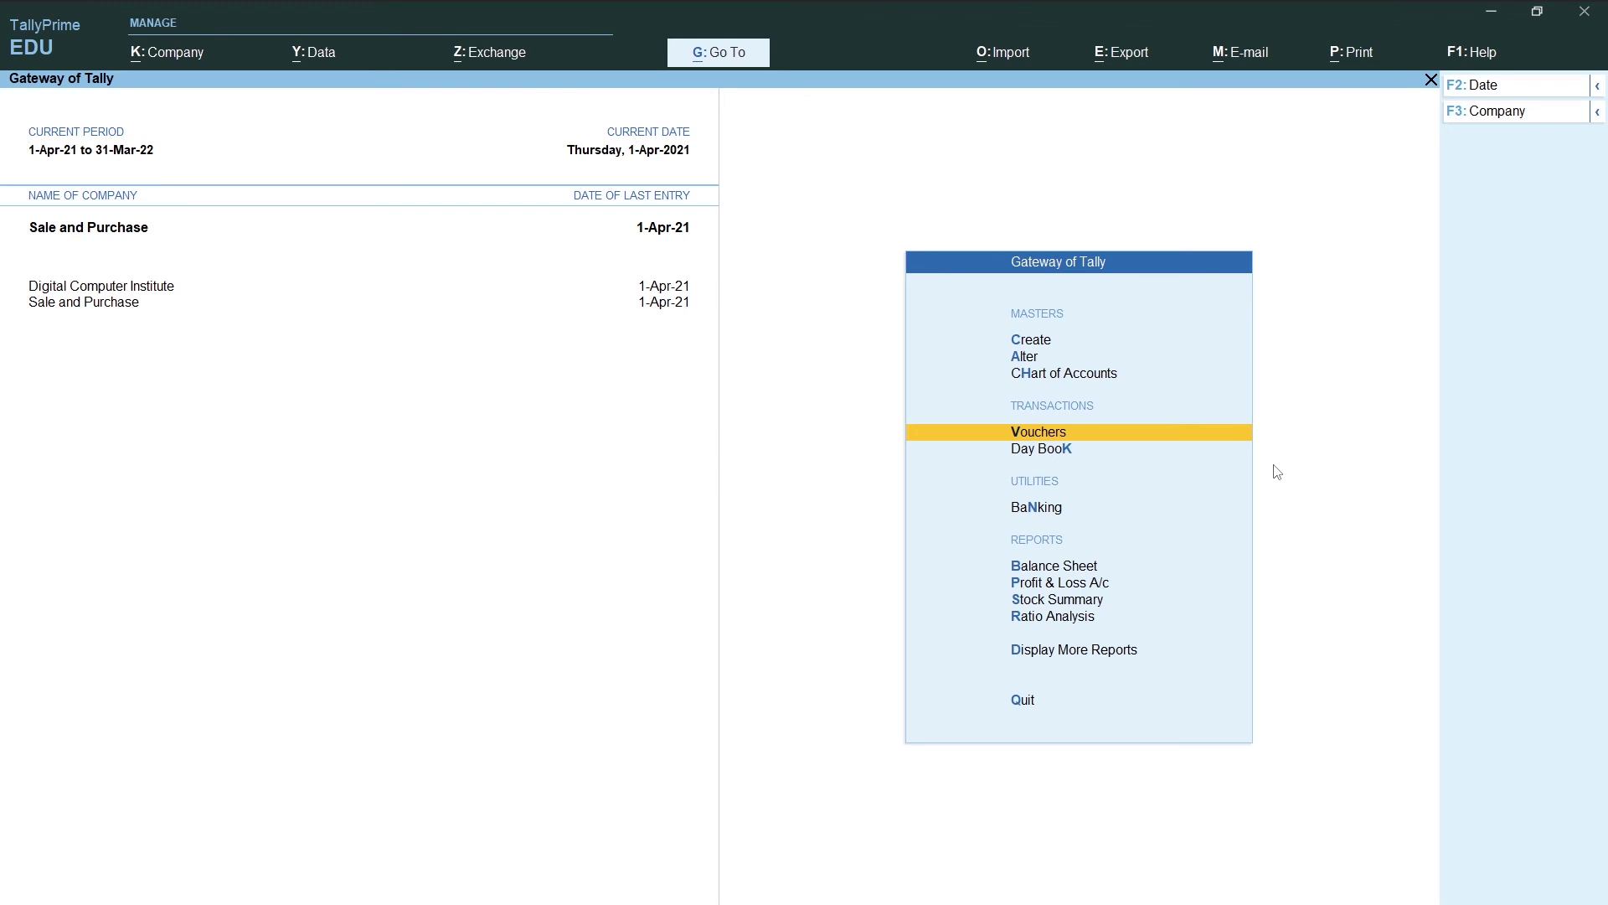
# Open the Account Books reports from the additional reports.
pyautogui.press('Down')
pyautogui.press('Down')
pyautogui.press('Down')
pyautogui.press('Down')
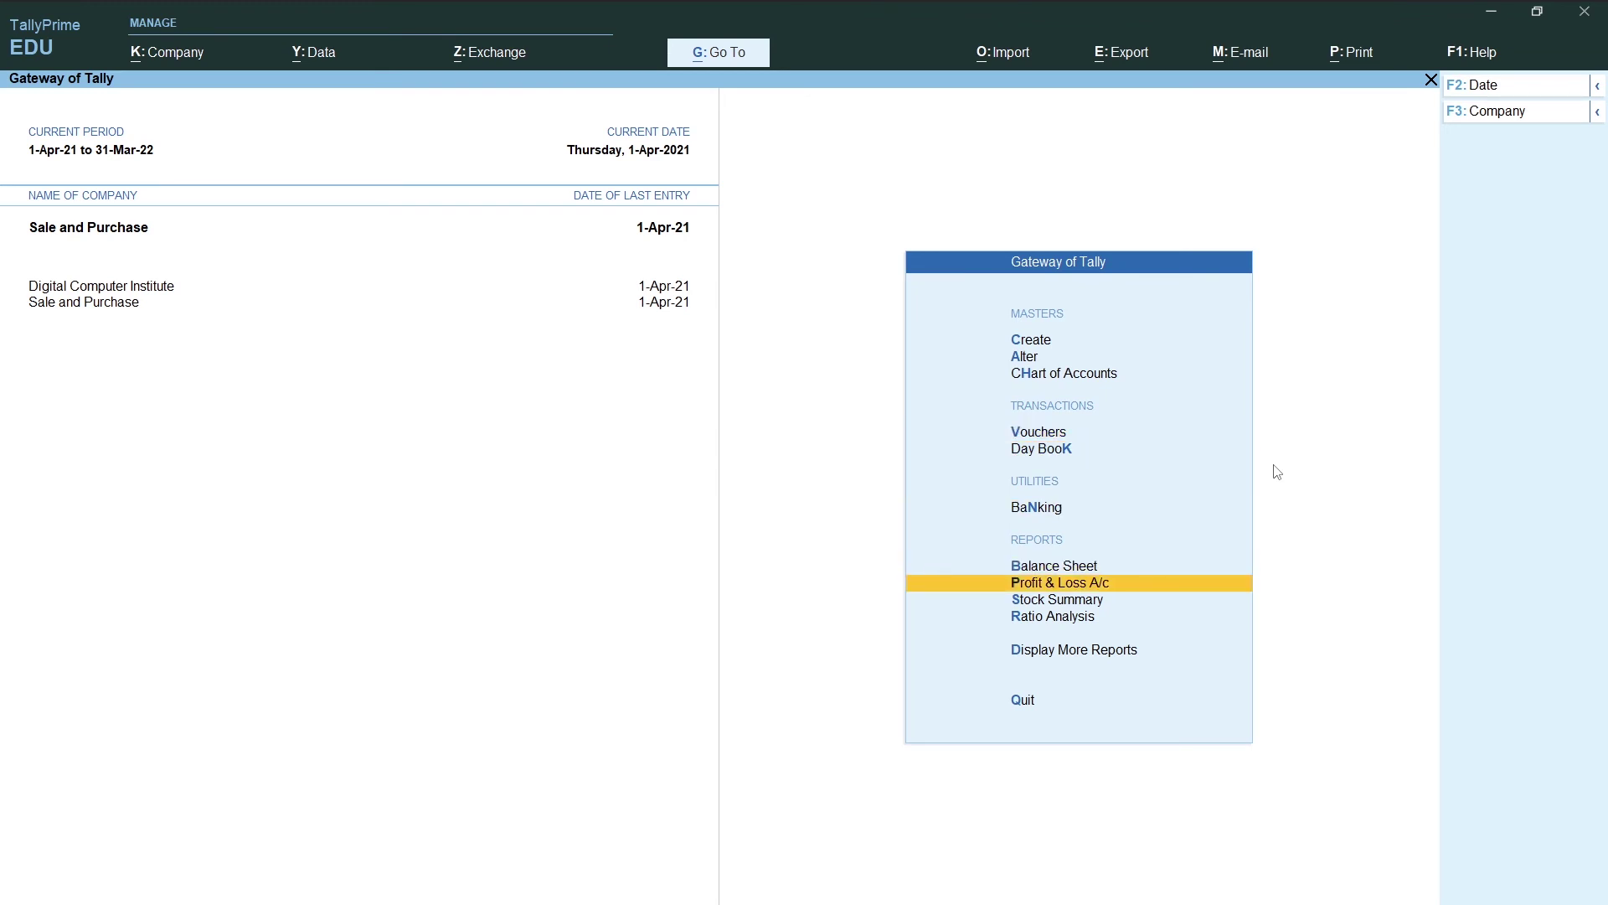
pyautogui.press('Down')
pyautogui.press('Down')
pyautogui.press('Down')
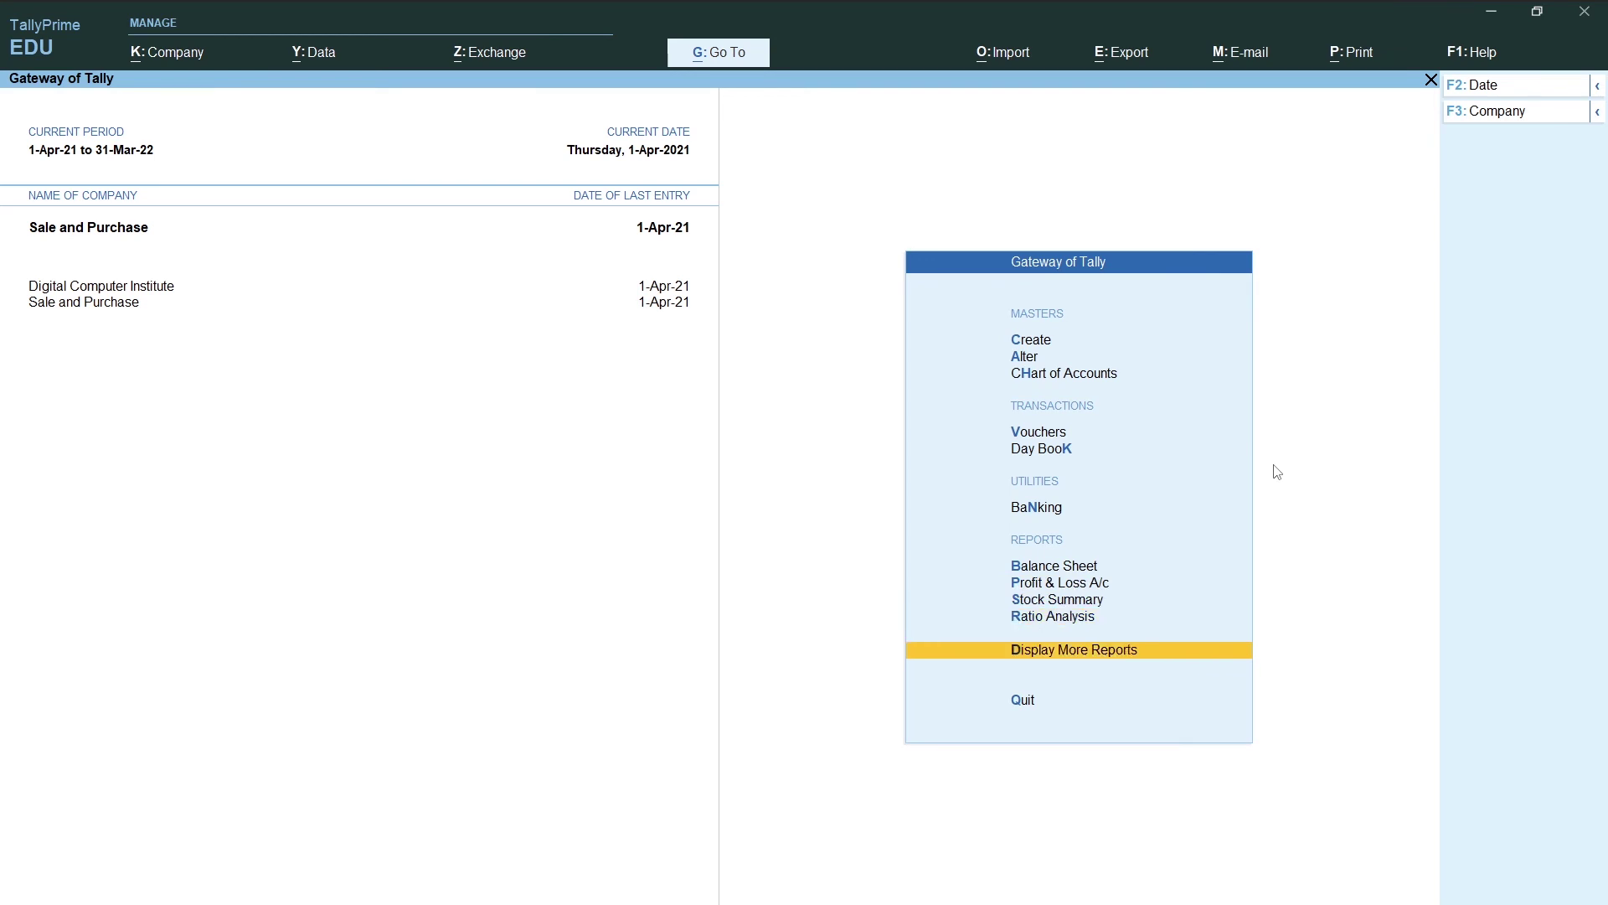
pyautogui.press('Return')
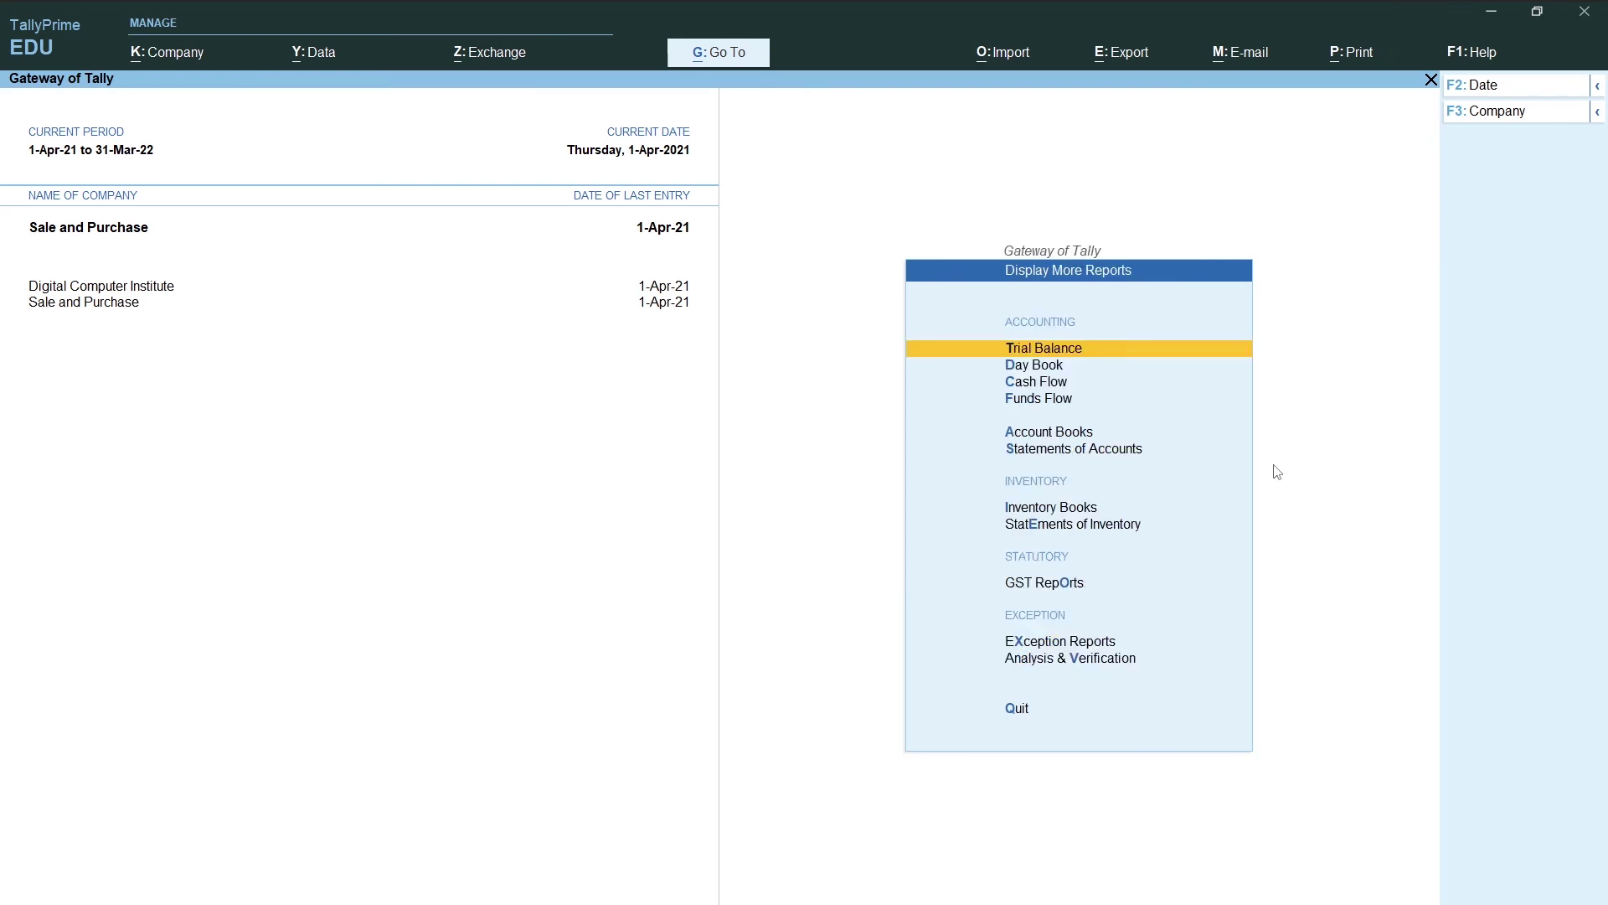
pyautogui.press('Down')
pyautogui.press('Down')
pyautogui.press('Down')
pyautogui.press('Down')
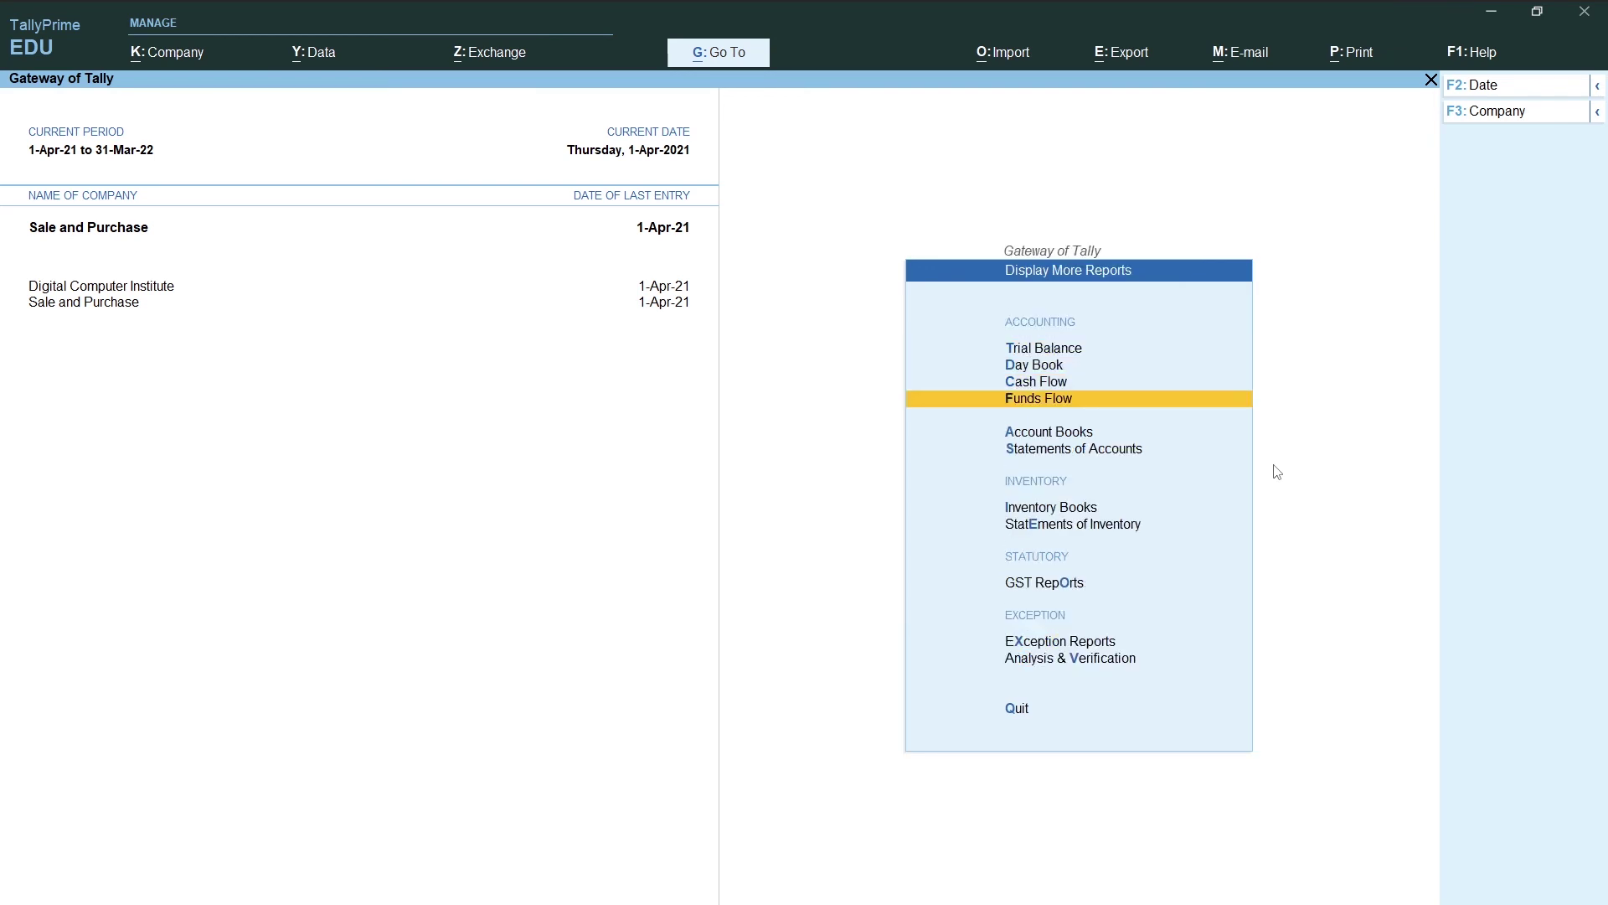
pyautogui.press('Return')
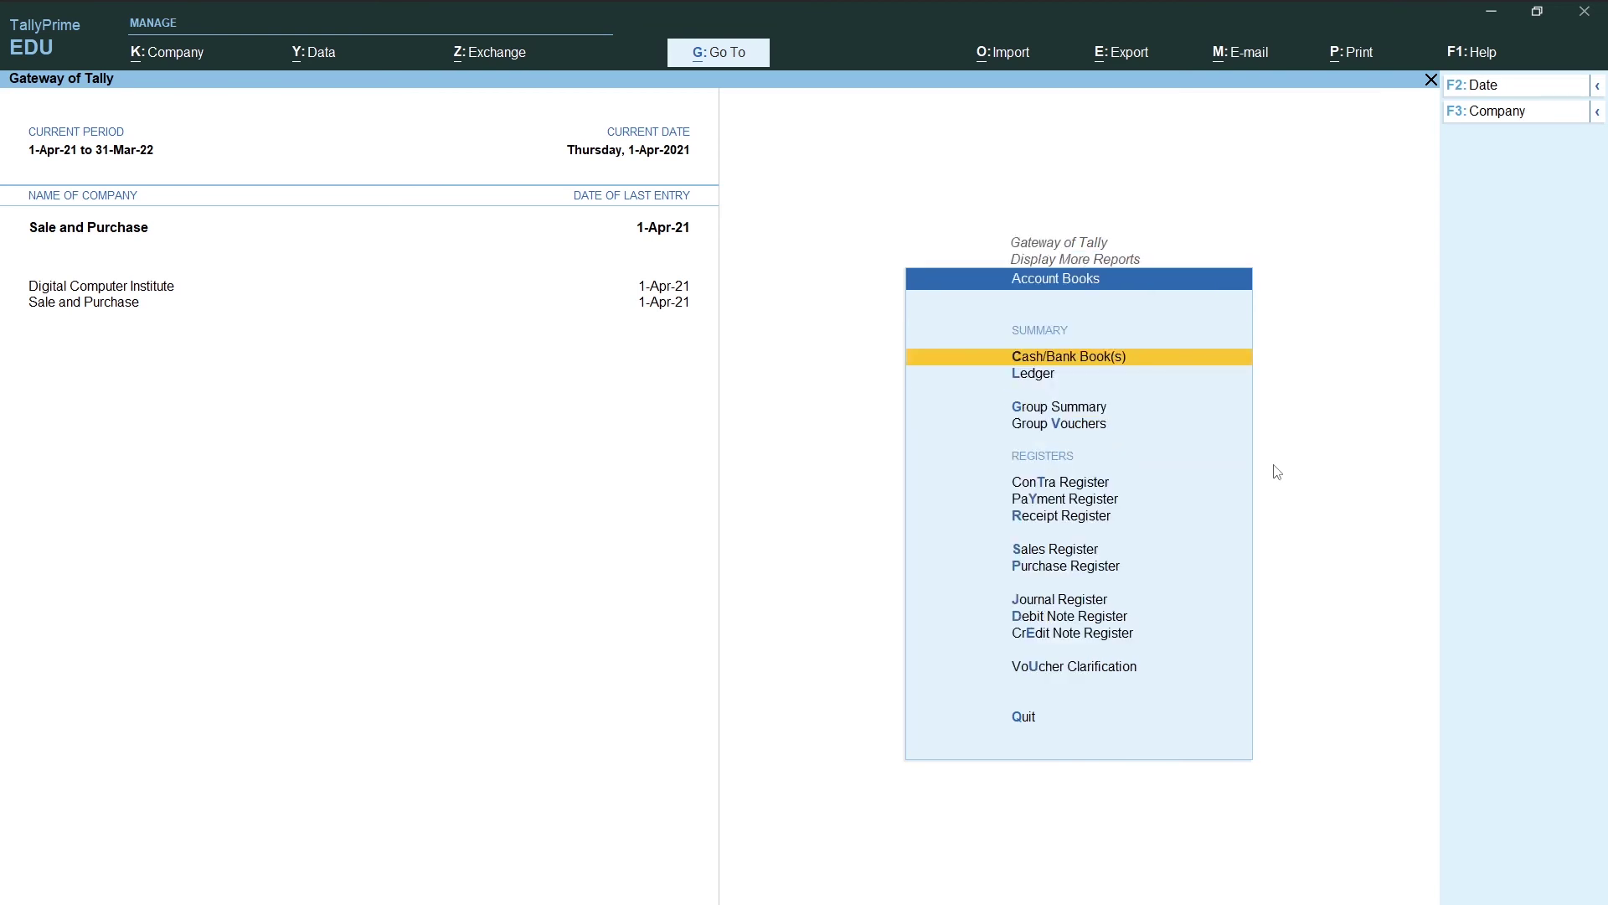
# Examine the ledger vouchers of the customer from the March 8 sale and return to the ledger list.
pyautogui.press('Down')
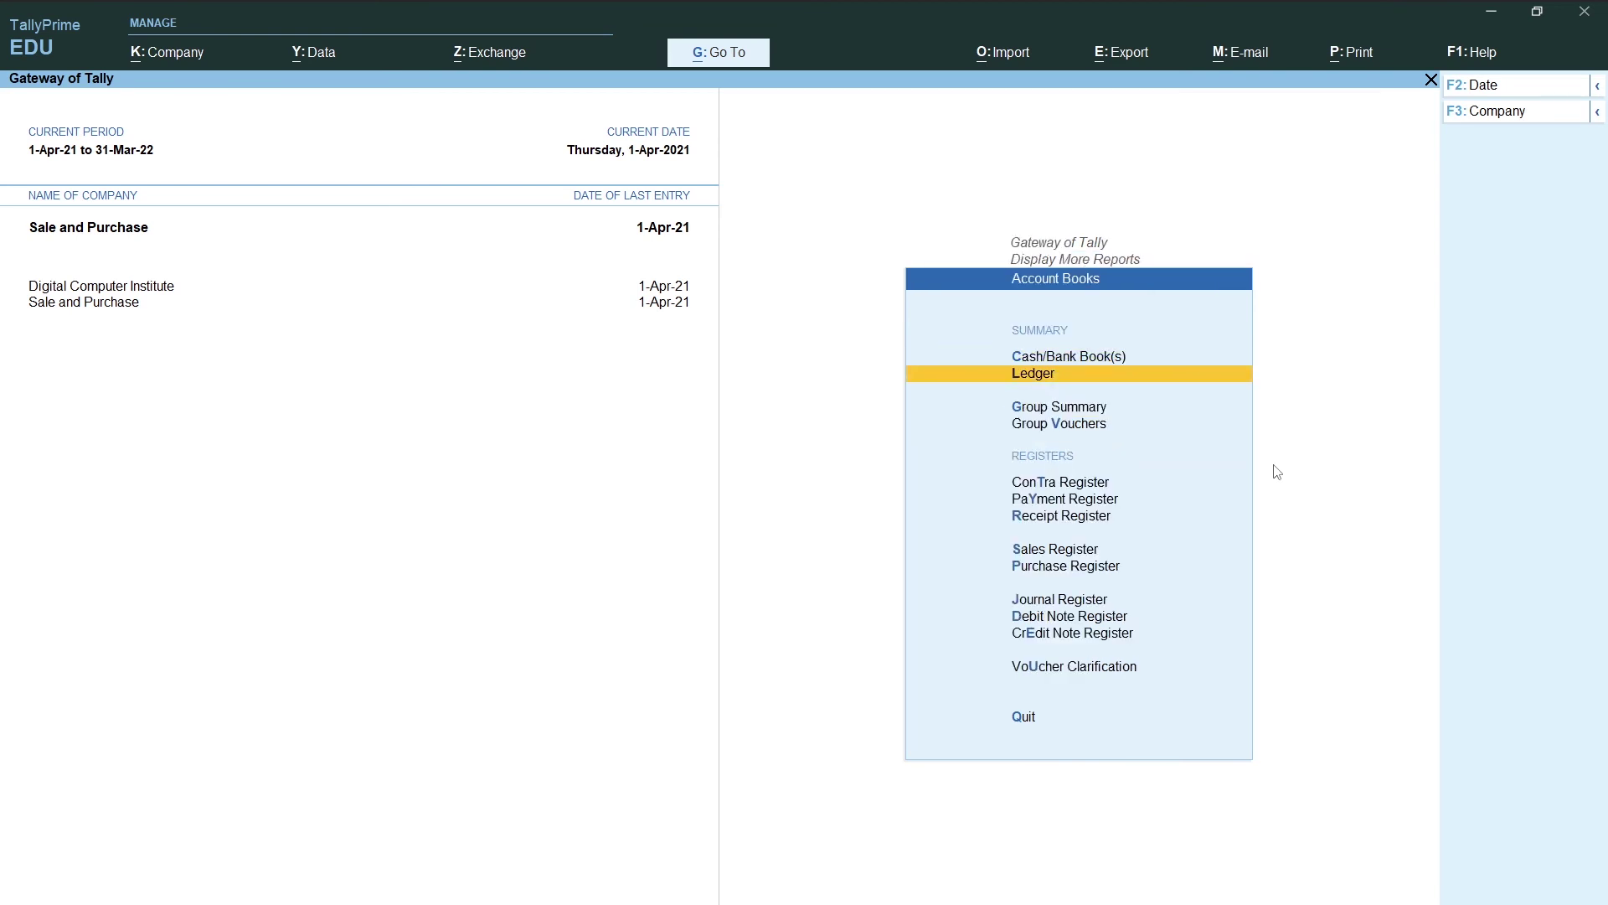
pyautogui.press('Return')
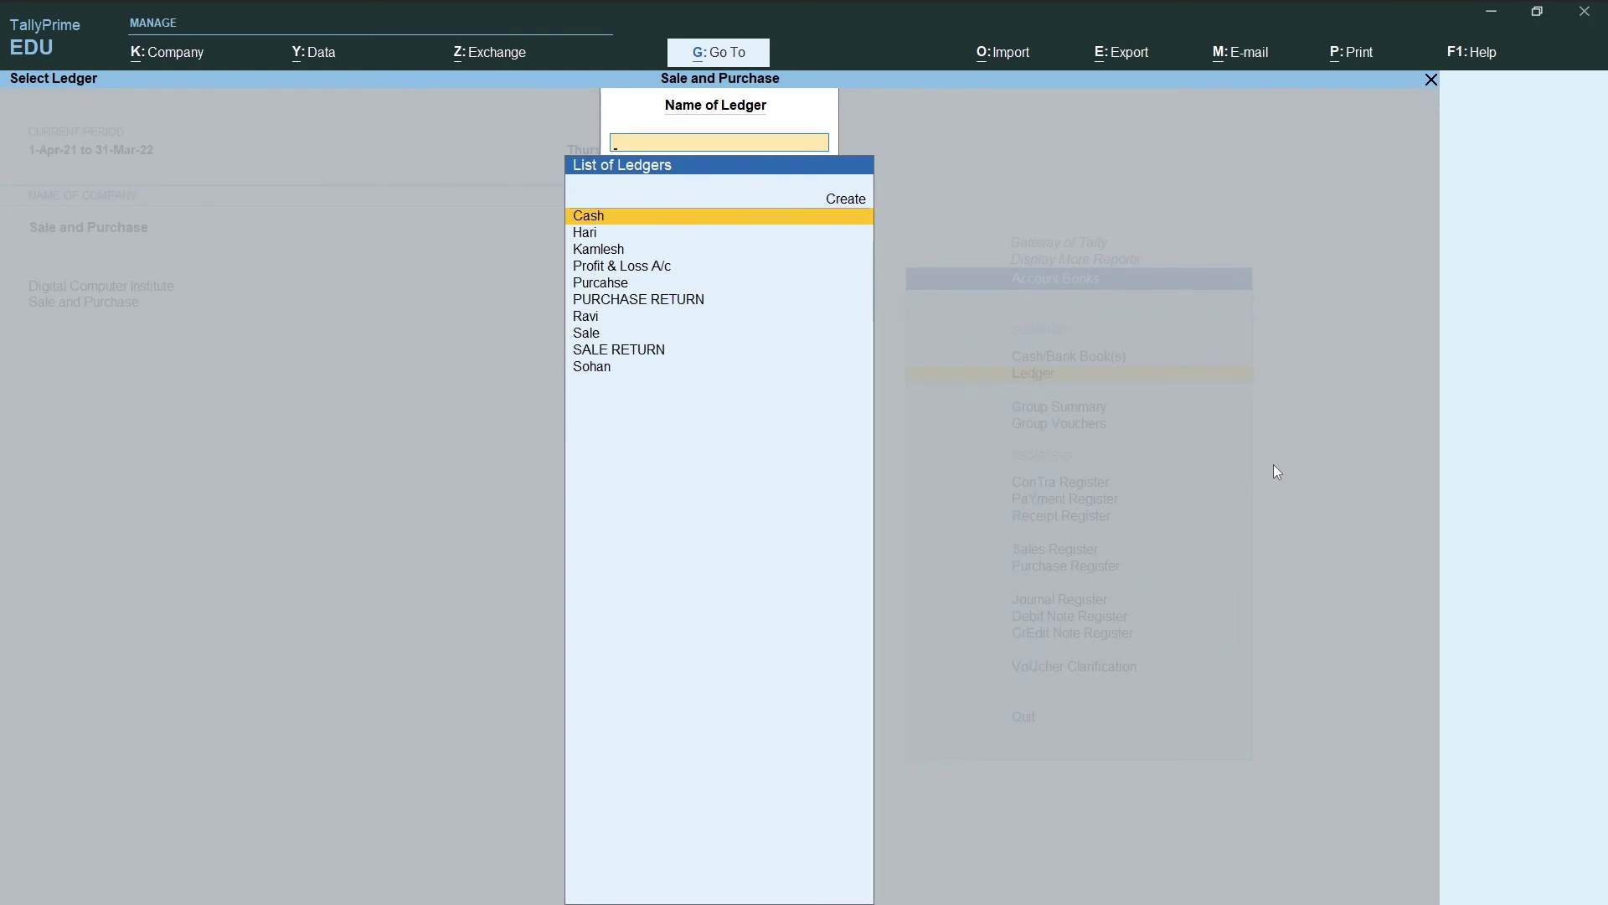
pyautogui.press('Down')
pyautogui.press('Down')
pyautogui.press('Up')
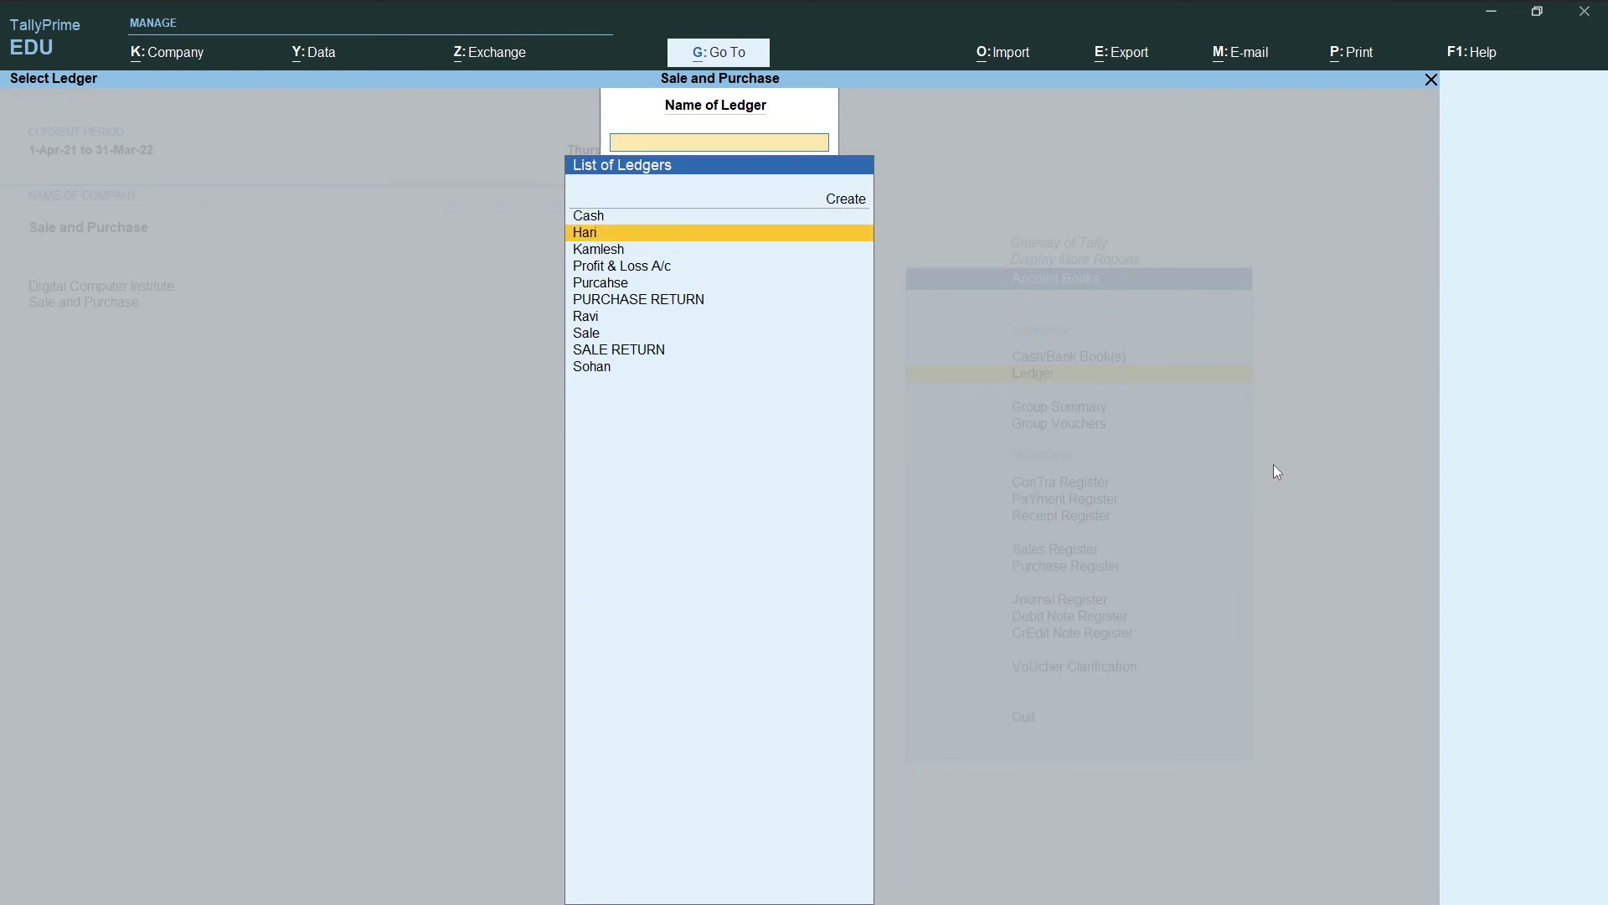
pyautogui.press('Return')
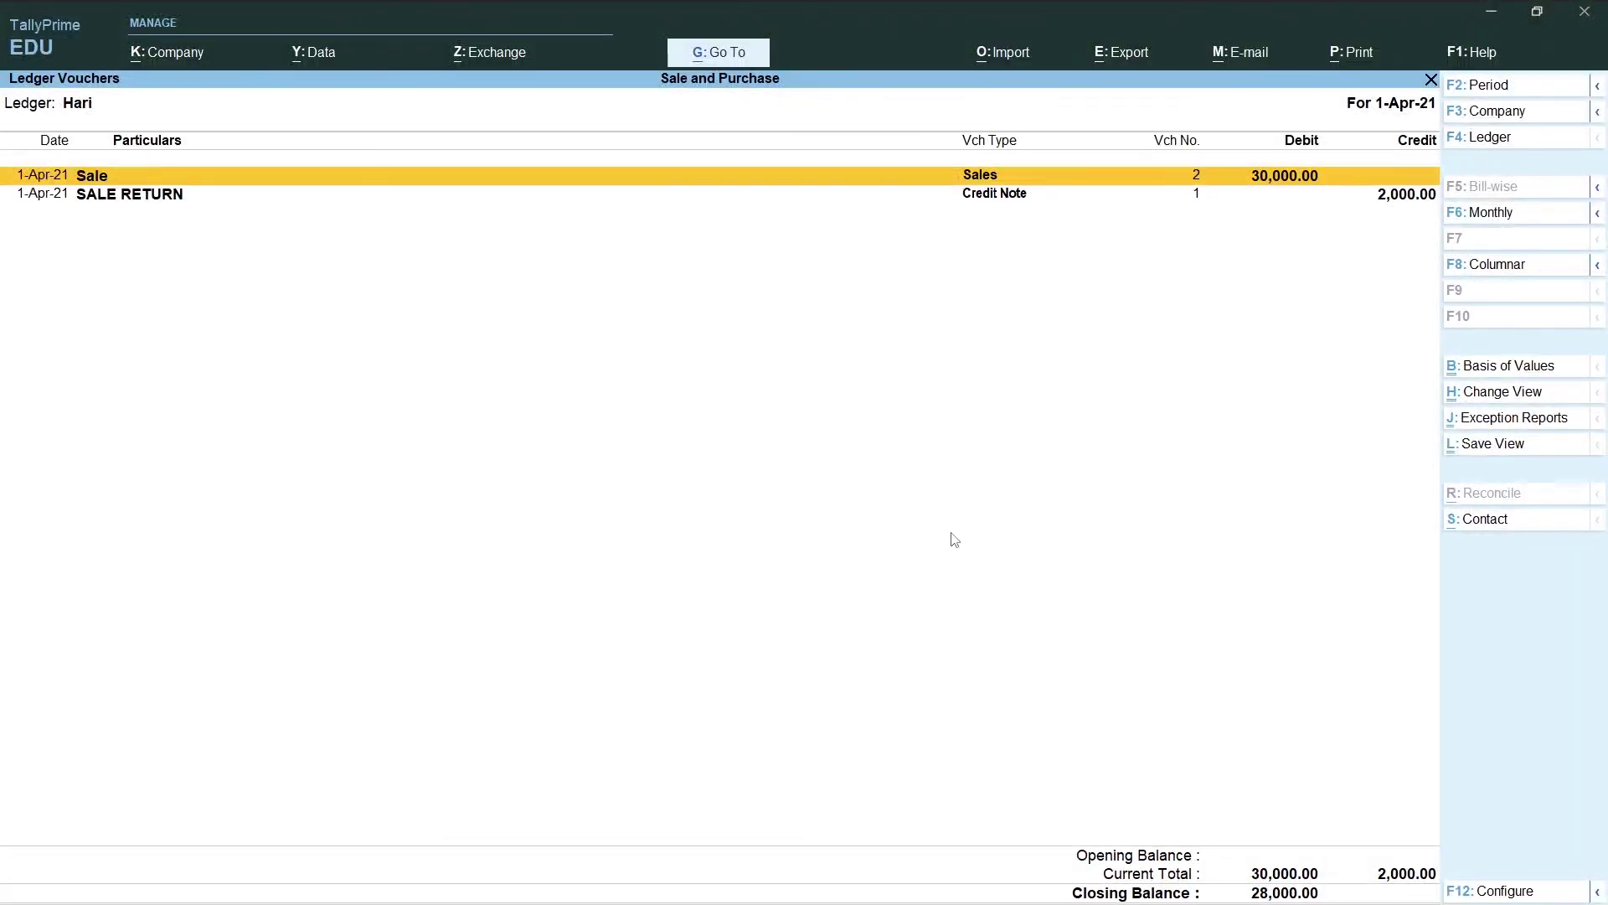
pyautogui.press('Escape')
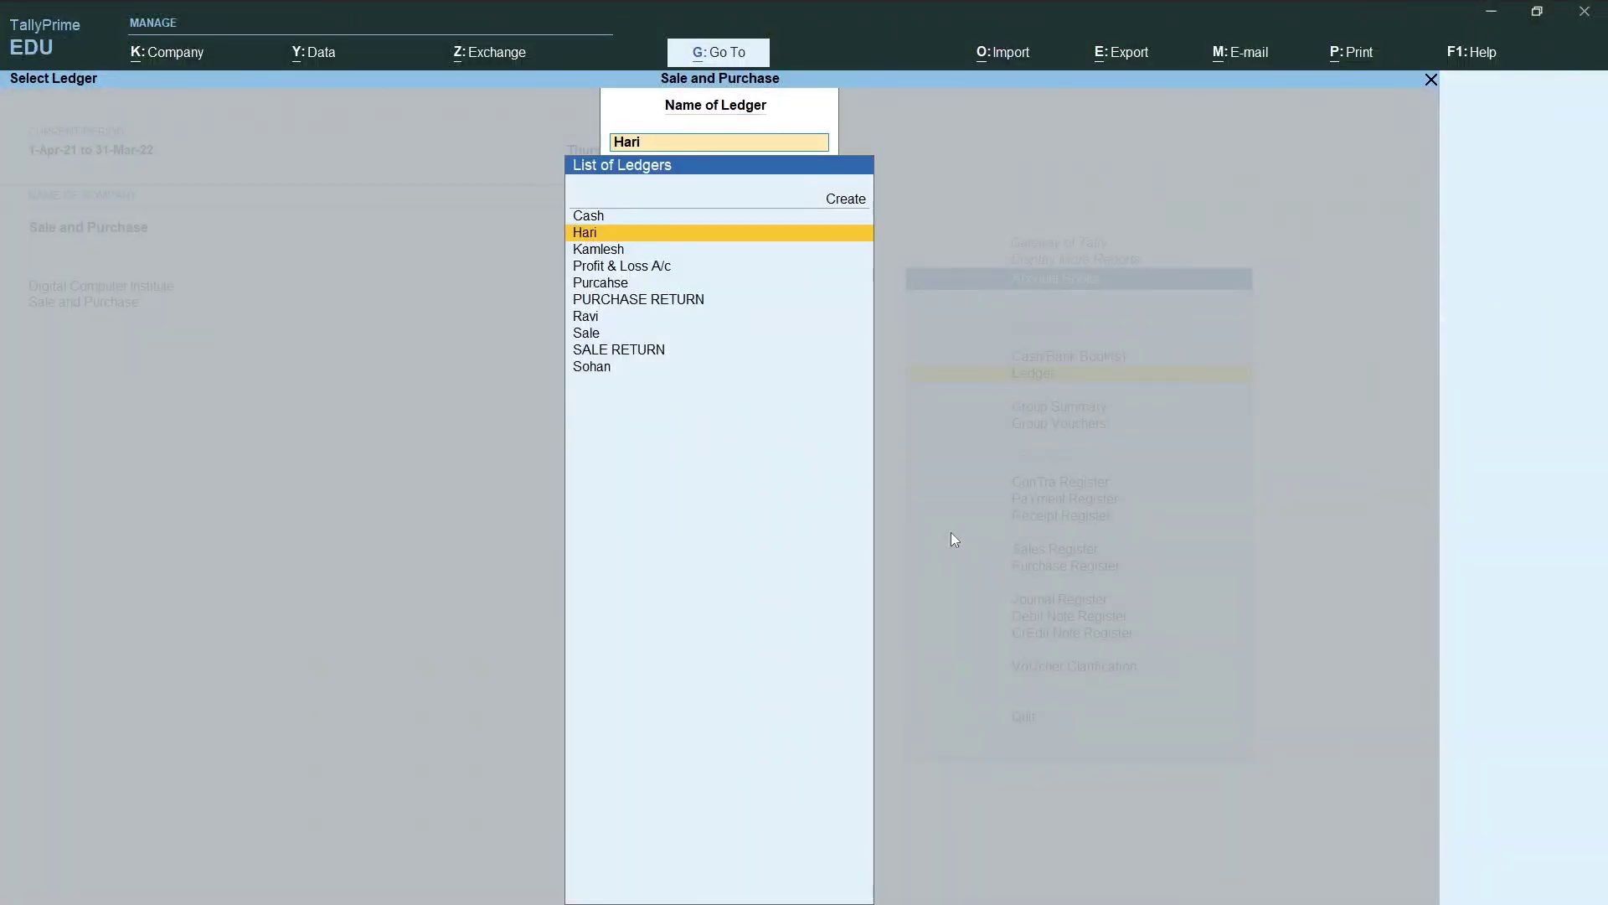
# Examine the ledger vouchers and closing balance of the customer from the March 9 sale, returning to the ledger list.
pyautogui.press('Down')
pyautogui.press('Down')
pyautogui.press('Down')
pyautogui.press('Down')
pyautogui.press('Down')
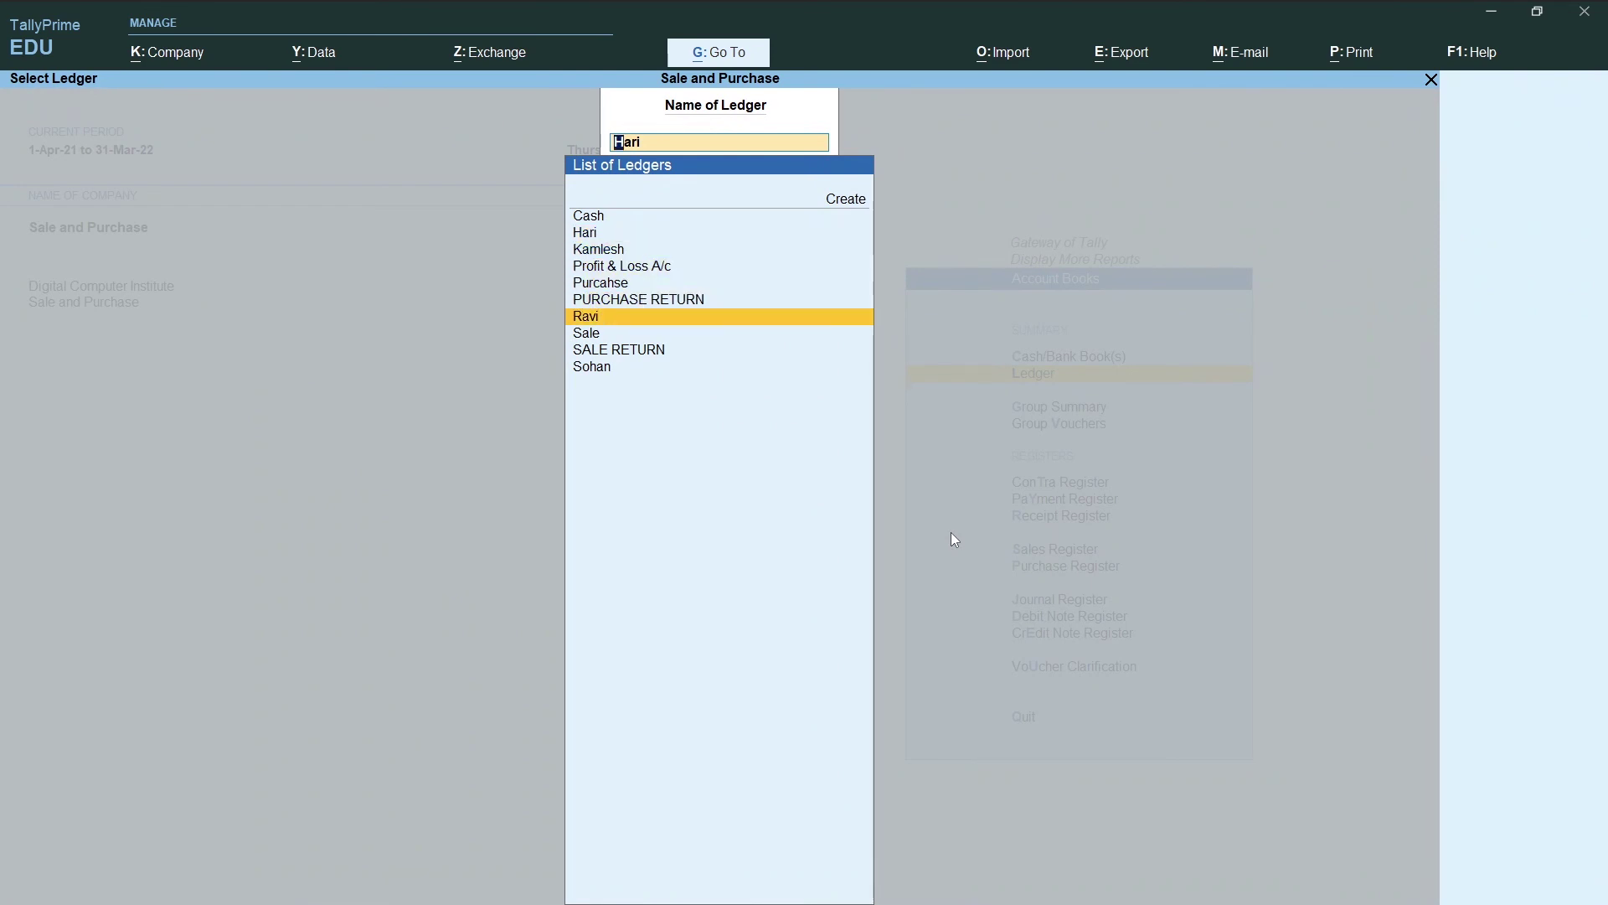
pyautogui.press('Return')
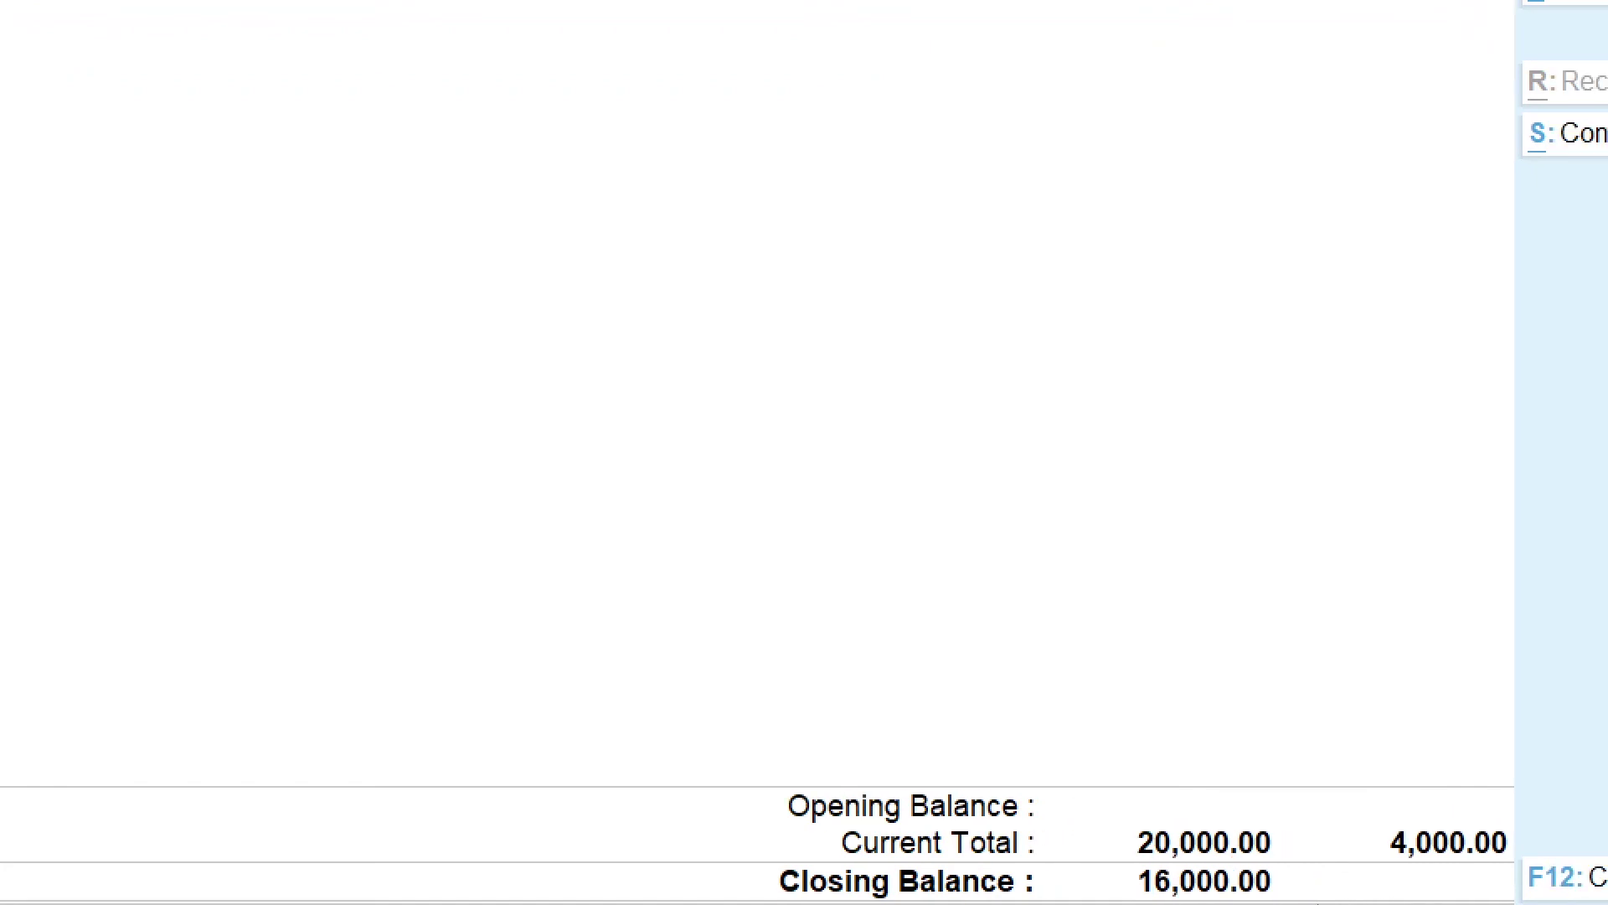
pyautogui.press('Escape')
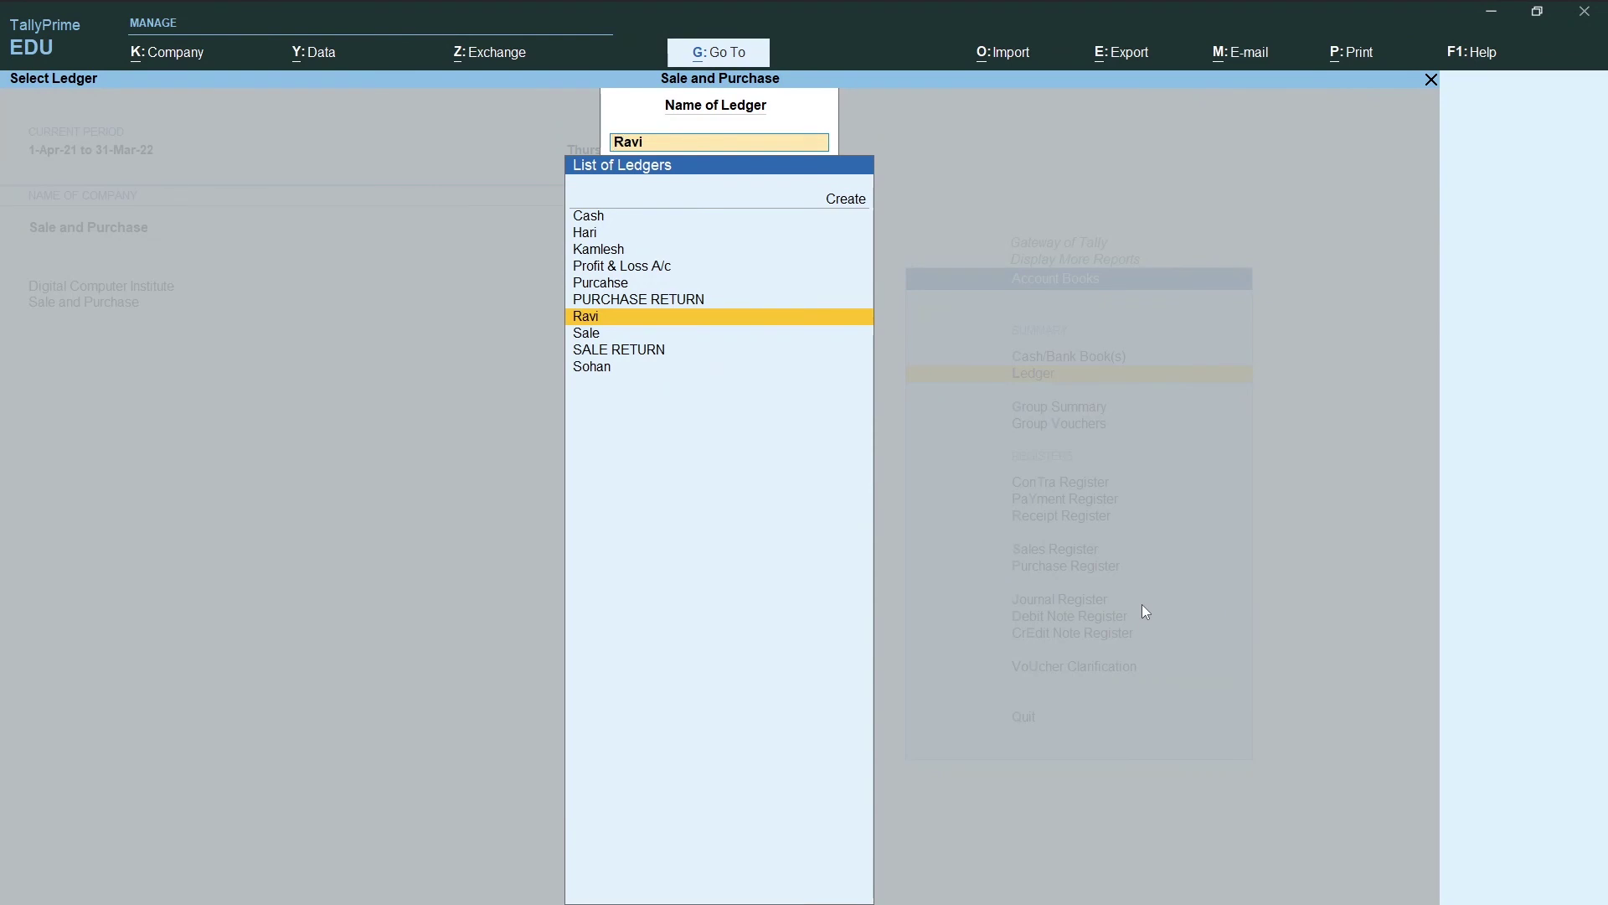
# Examine the ledger vouchers of the supplier from the March 5 purchase and return to the ledger list.
pyautogui.press('Up')
pyautogui.press('Up')
pyautogui.press('Up')
pyautogui.press('Up')
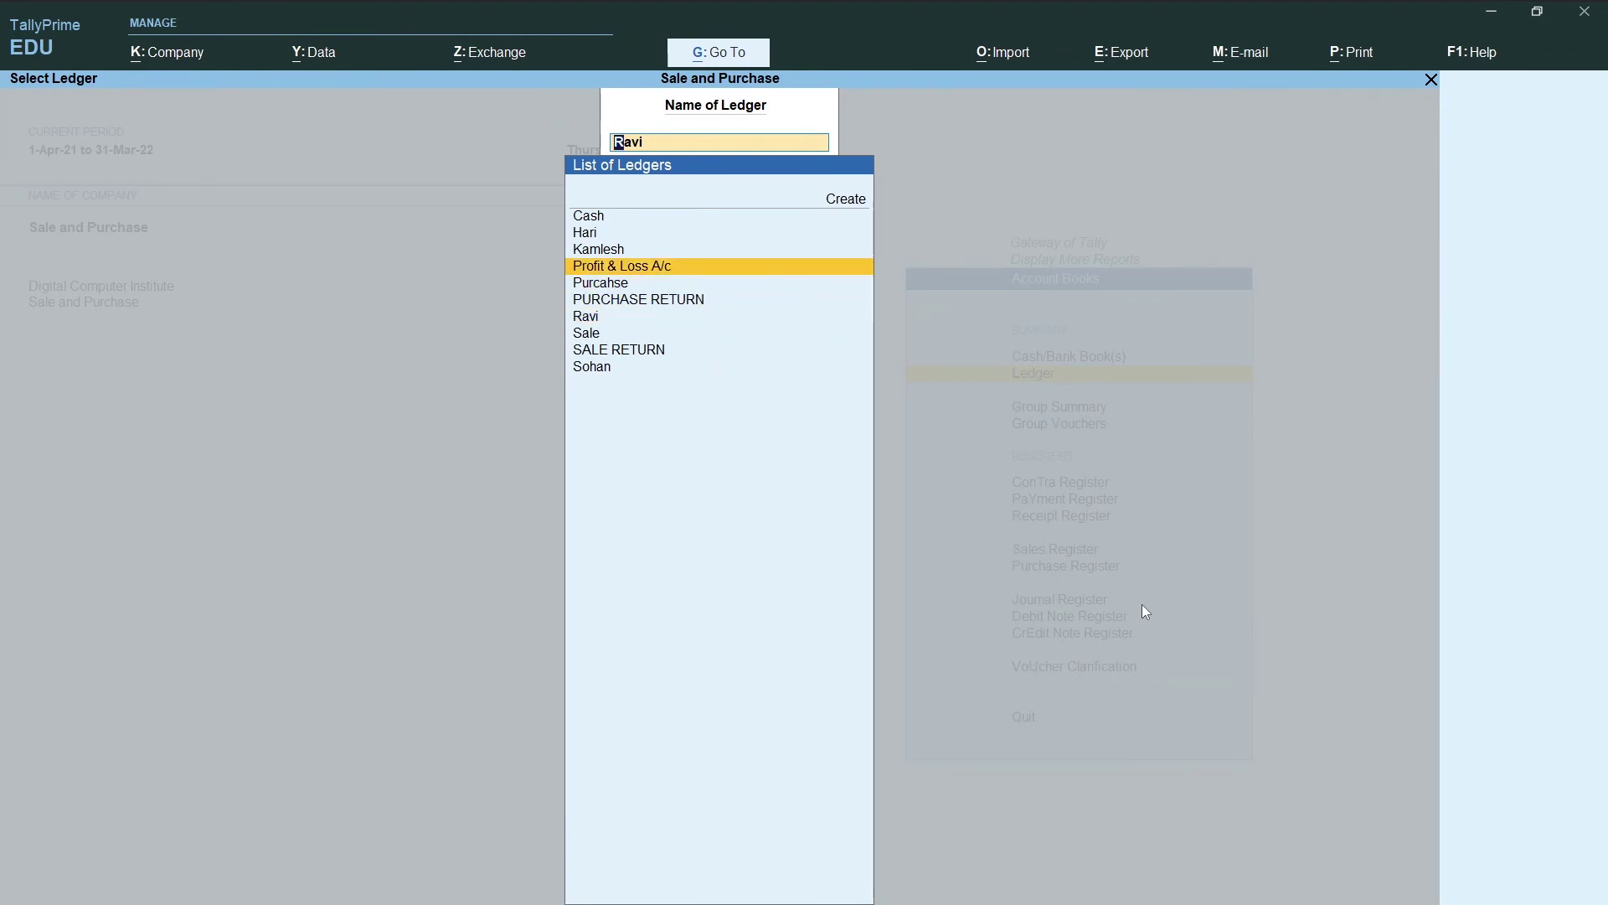
pyautogui.press('Return')
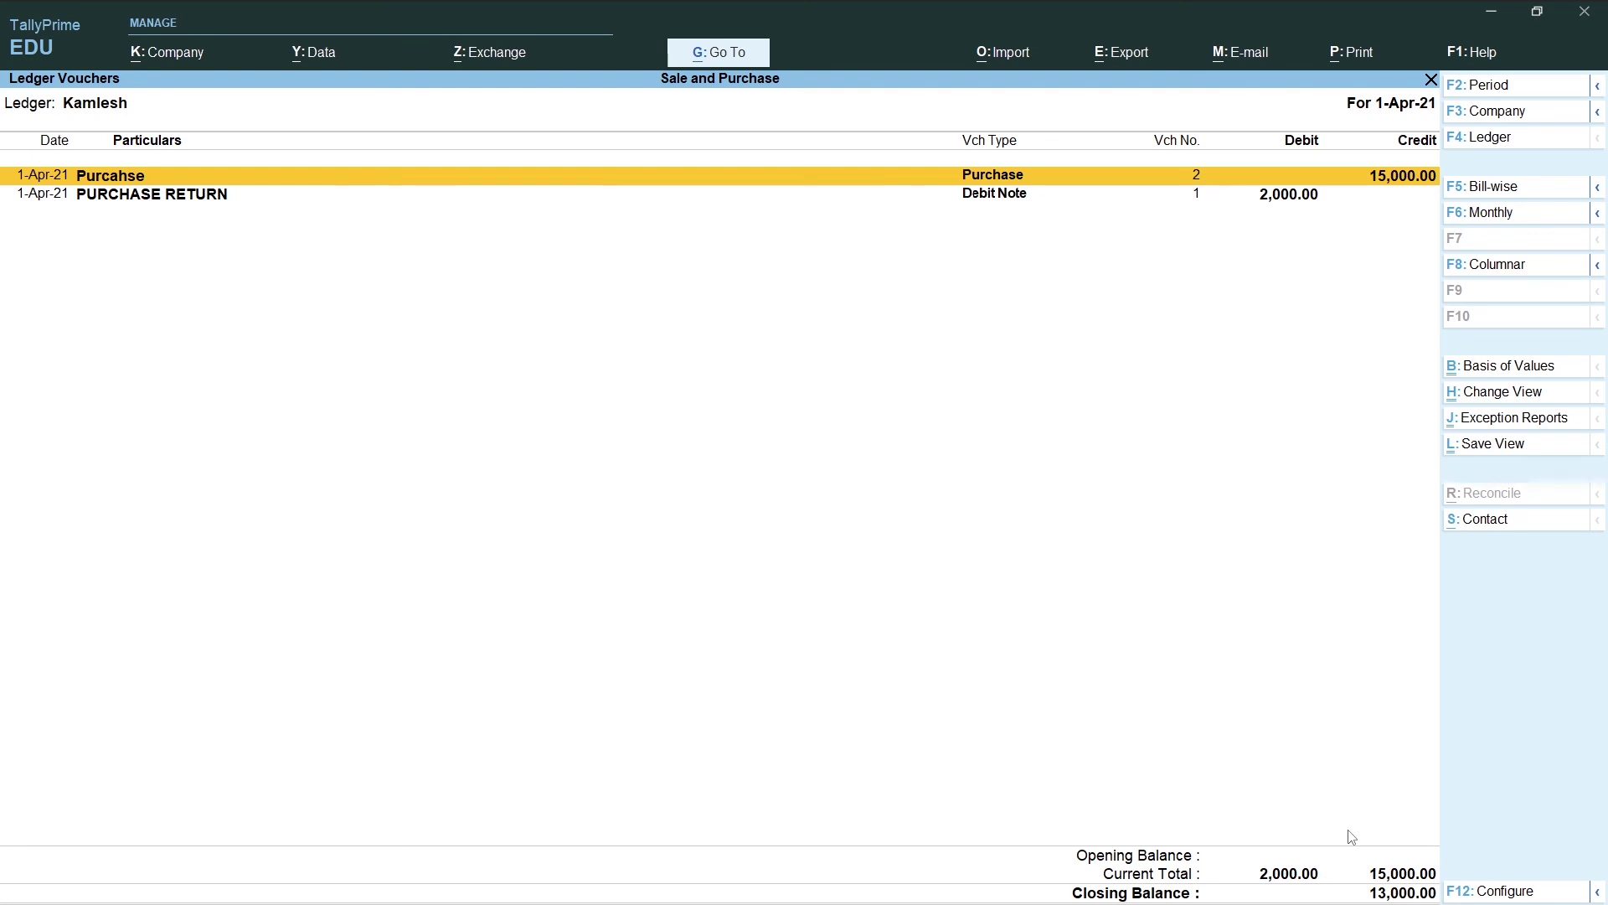
pyautogui.press('Escape')
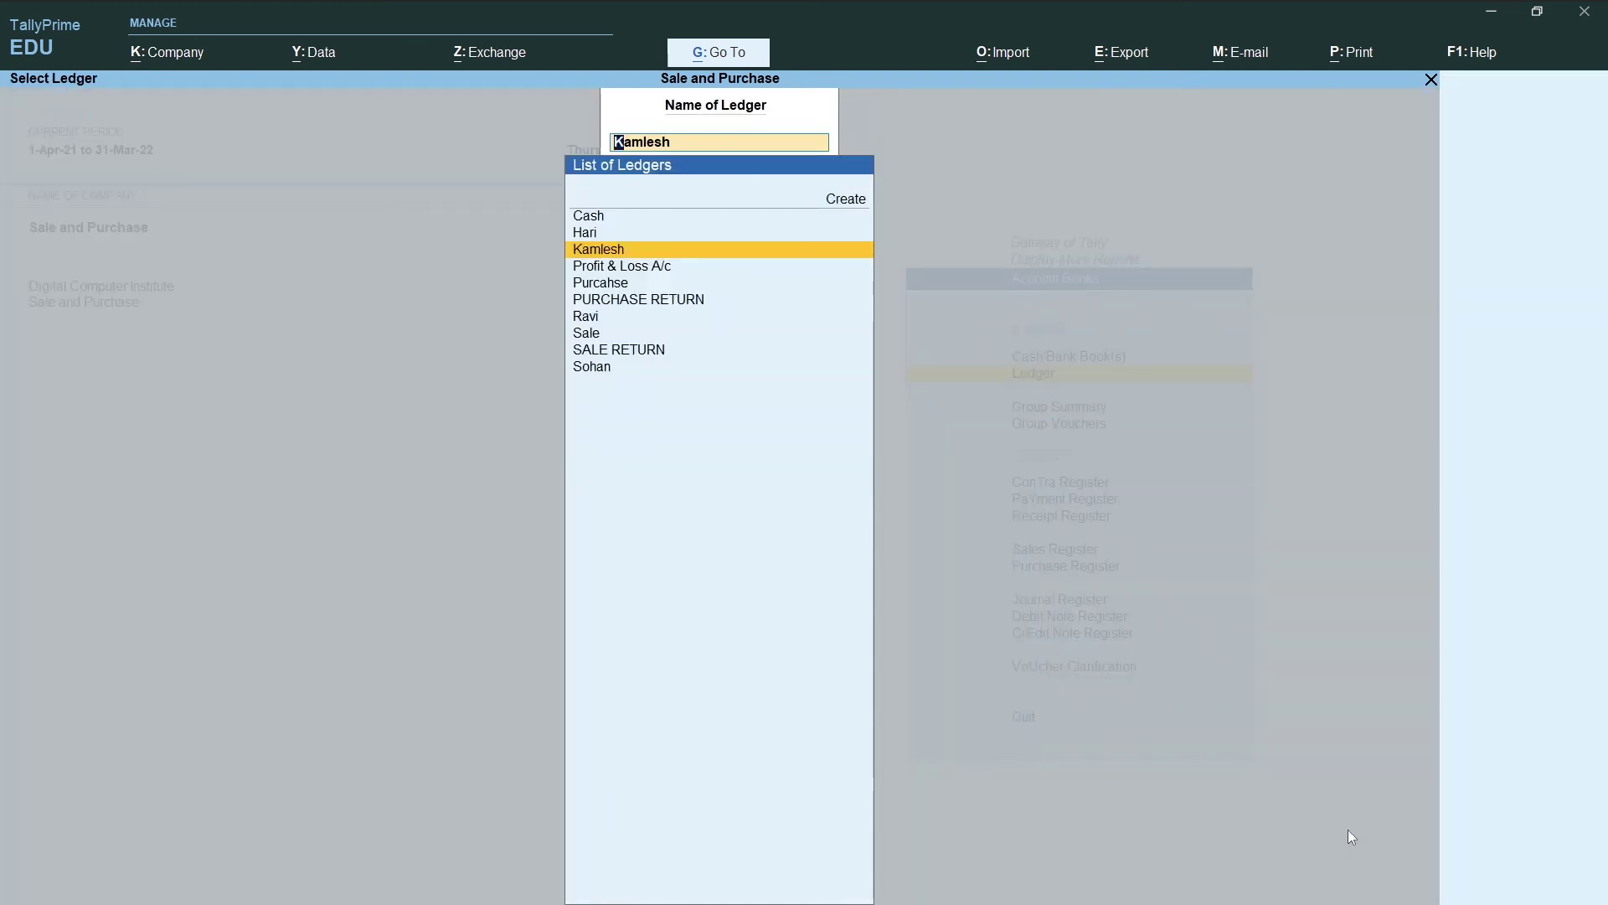
# Open the ledger vouchers report for the Sale ledger.
pyautogui.press('Down')
pyautogui.press('Down')
pyautogui.press('Down')
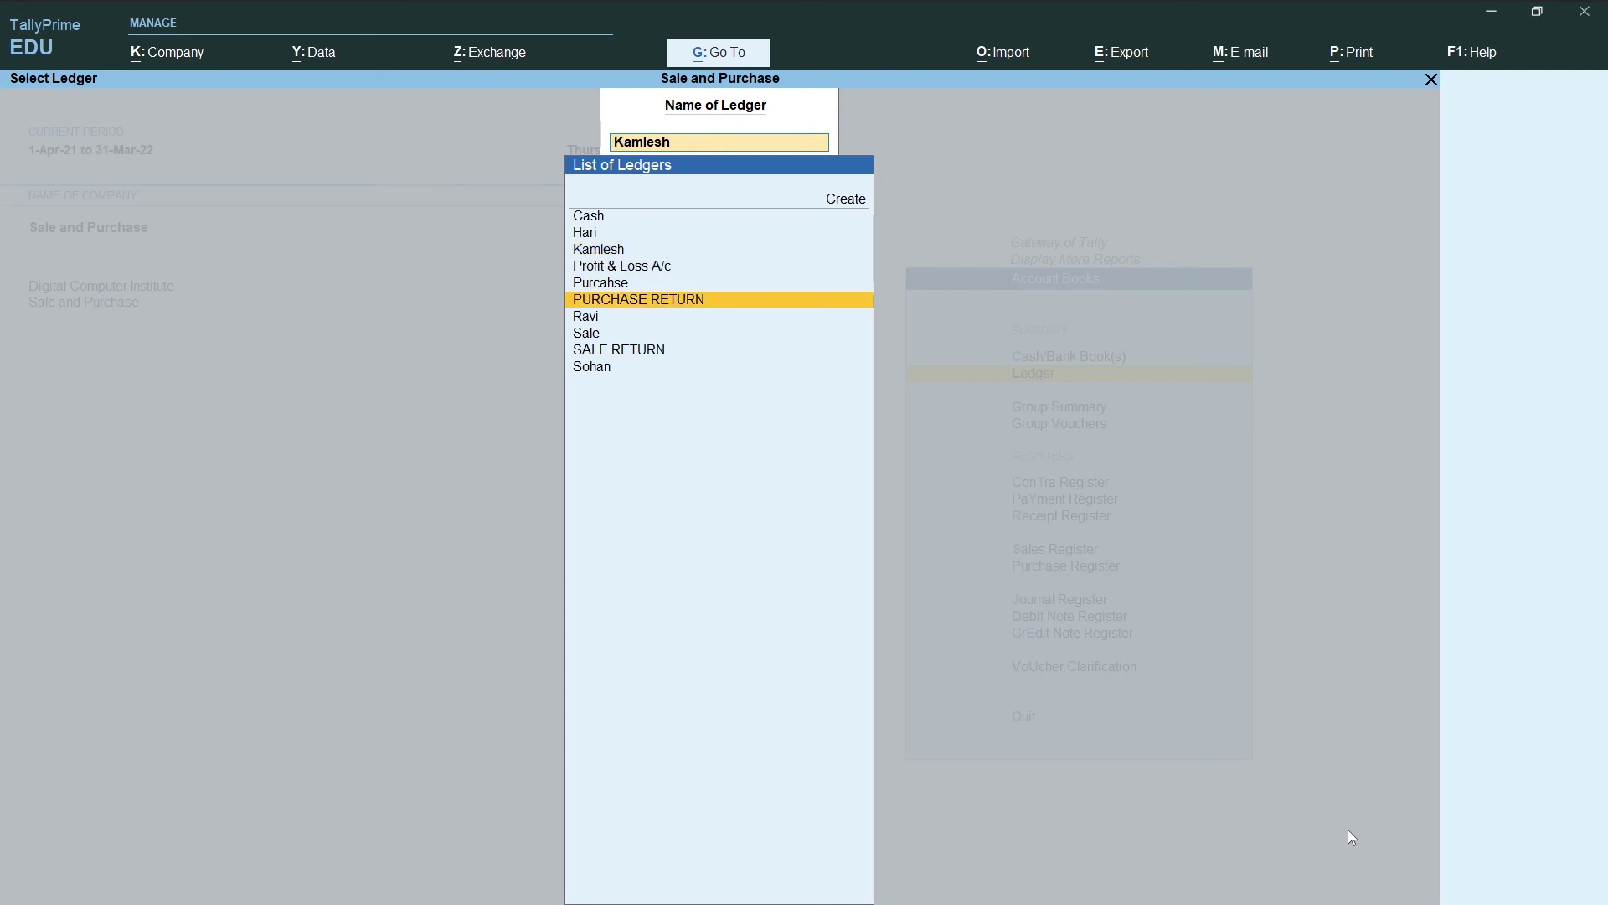
pyautogui.press('Down')
pyautogui.press('Down')
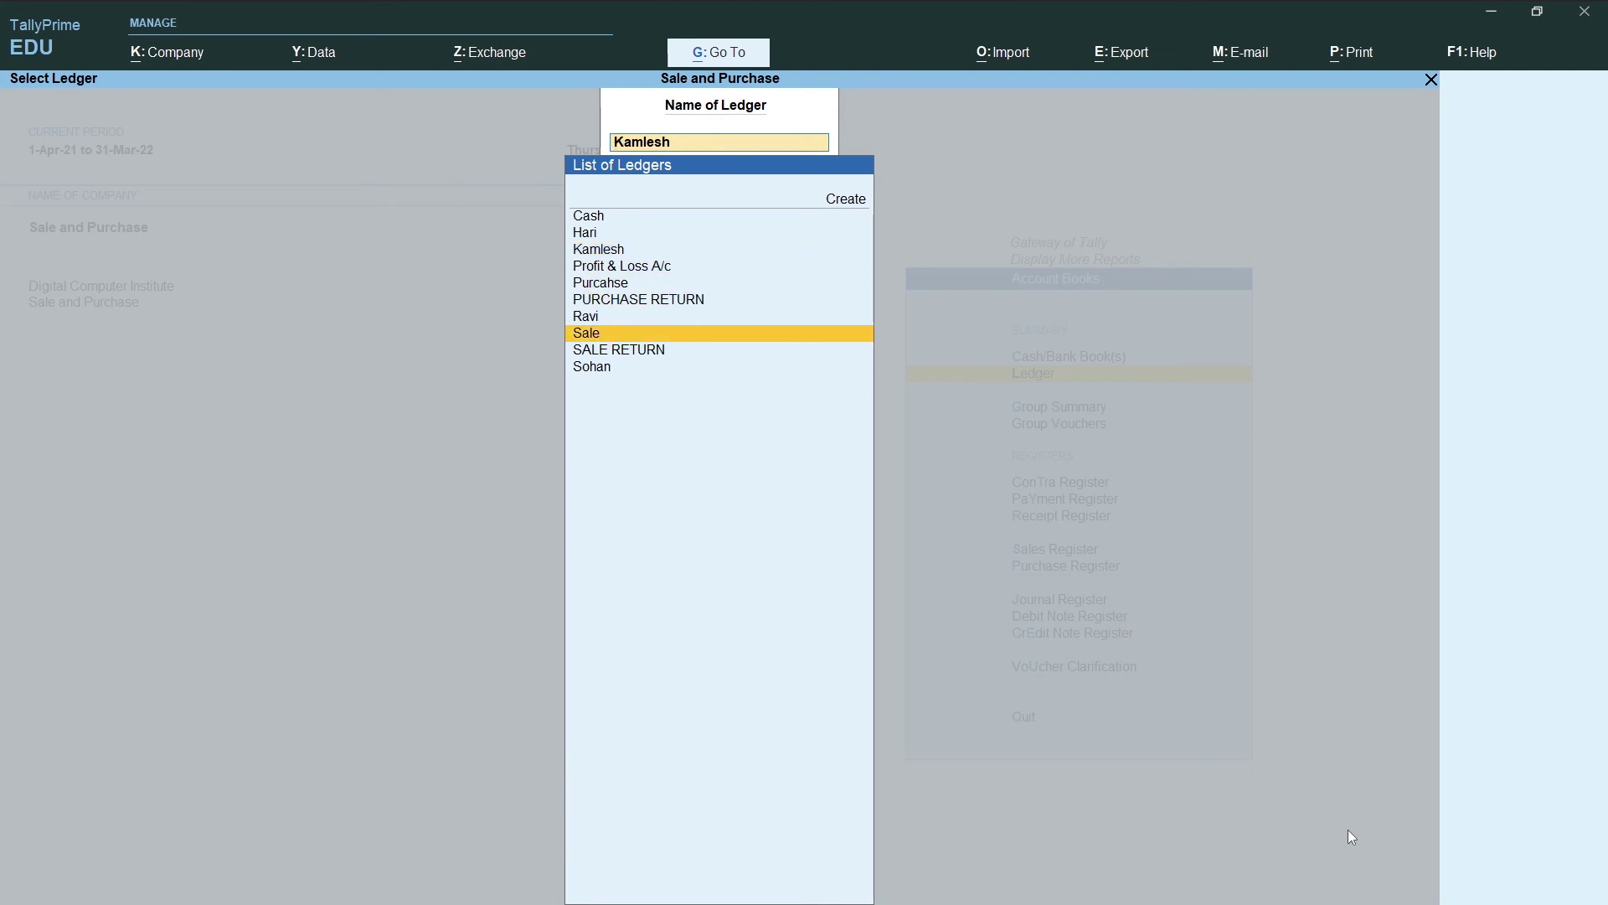
pyautogui.press('Return')
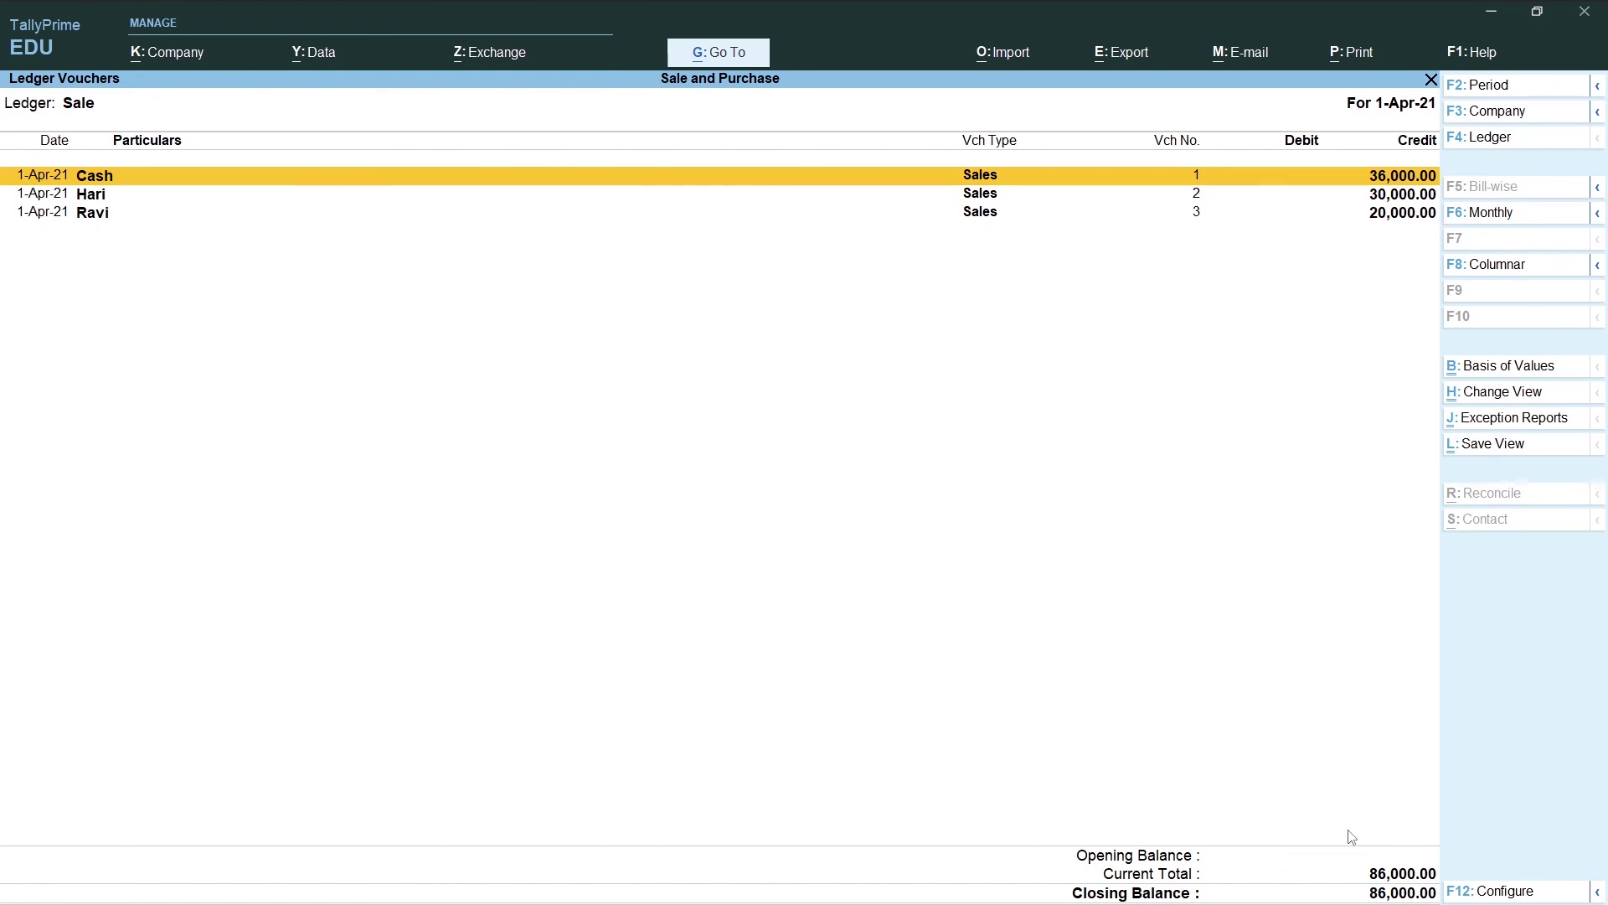
# Look through the Sale ledger's entries, opening the March 8 customer's sales voucher and quitting it without saving.
pyautogui.press('Down')
pyautogui.press('Down')
pyautogui.press('Up')
pyautogui.press('Up')
pyautogui.press('Down')
pyautogui.press('Down')
pyautogui.press('Up')
pyautogui.press('Up')
pyautogui.press('Down')
pyautogui.press('Return')
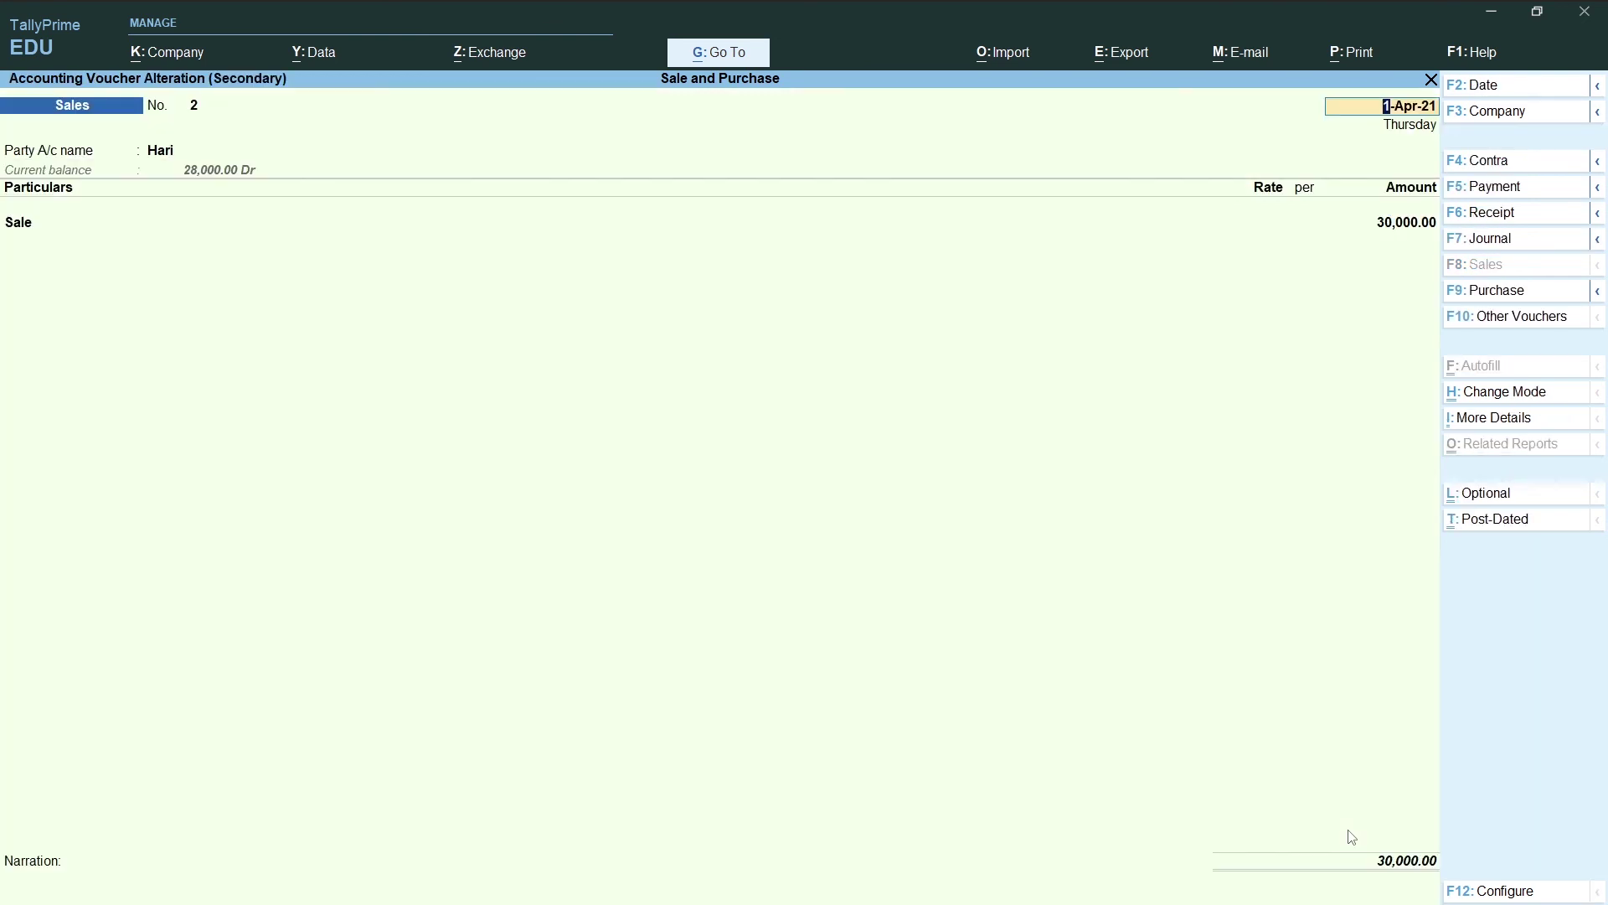
pyautogui.press('Escape')
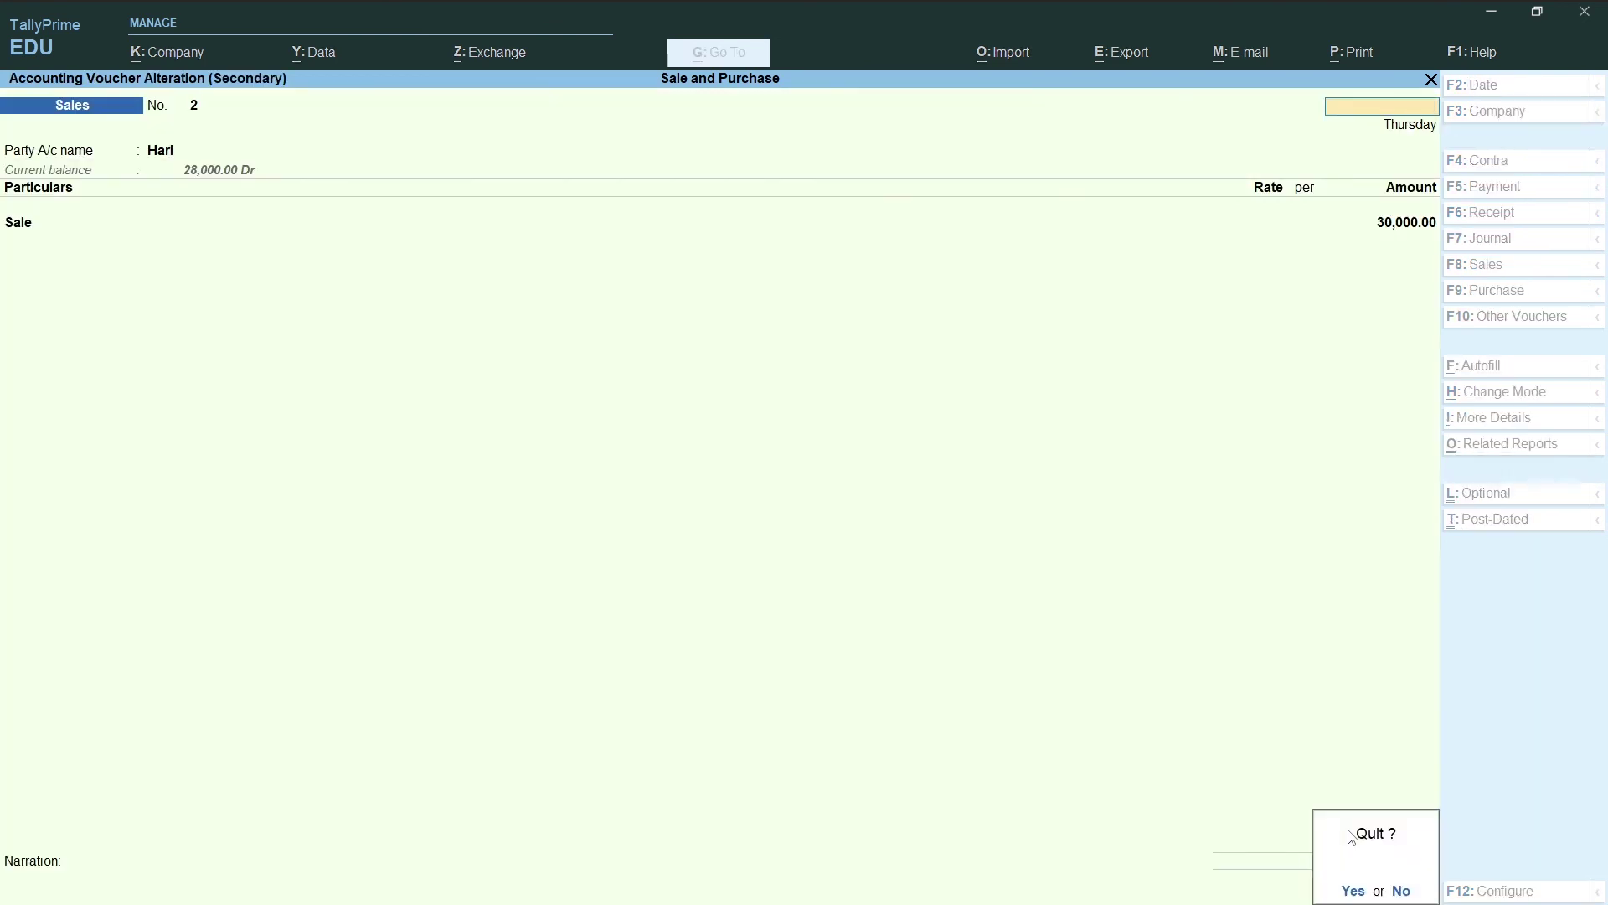
pyautogui.press('y')
# Leave the ledger reports and open the Sales Register's list of vouchers for April.
pyautogui.press('Escape')
pyautogui.press('BackSpace')
pyautogui.press('BackSpace')
pyautogui.press('BackSpace')
pyautogui.press('BackSpace')
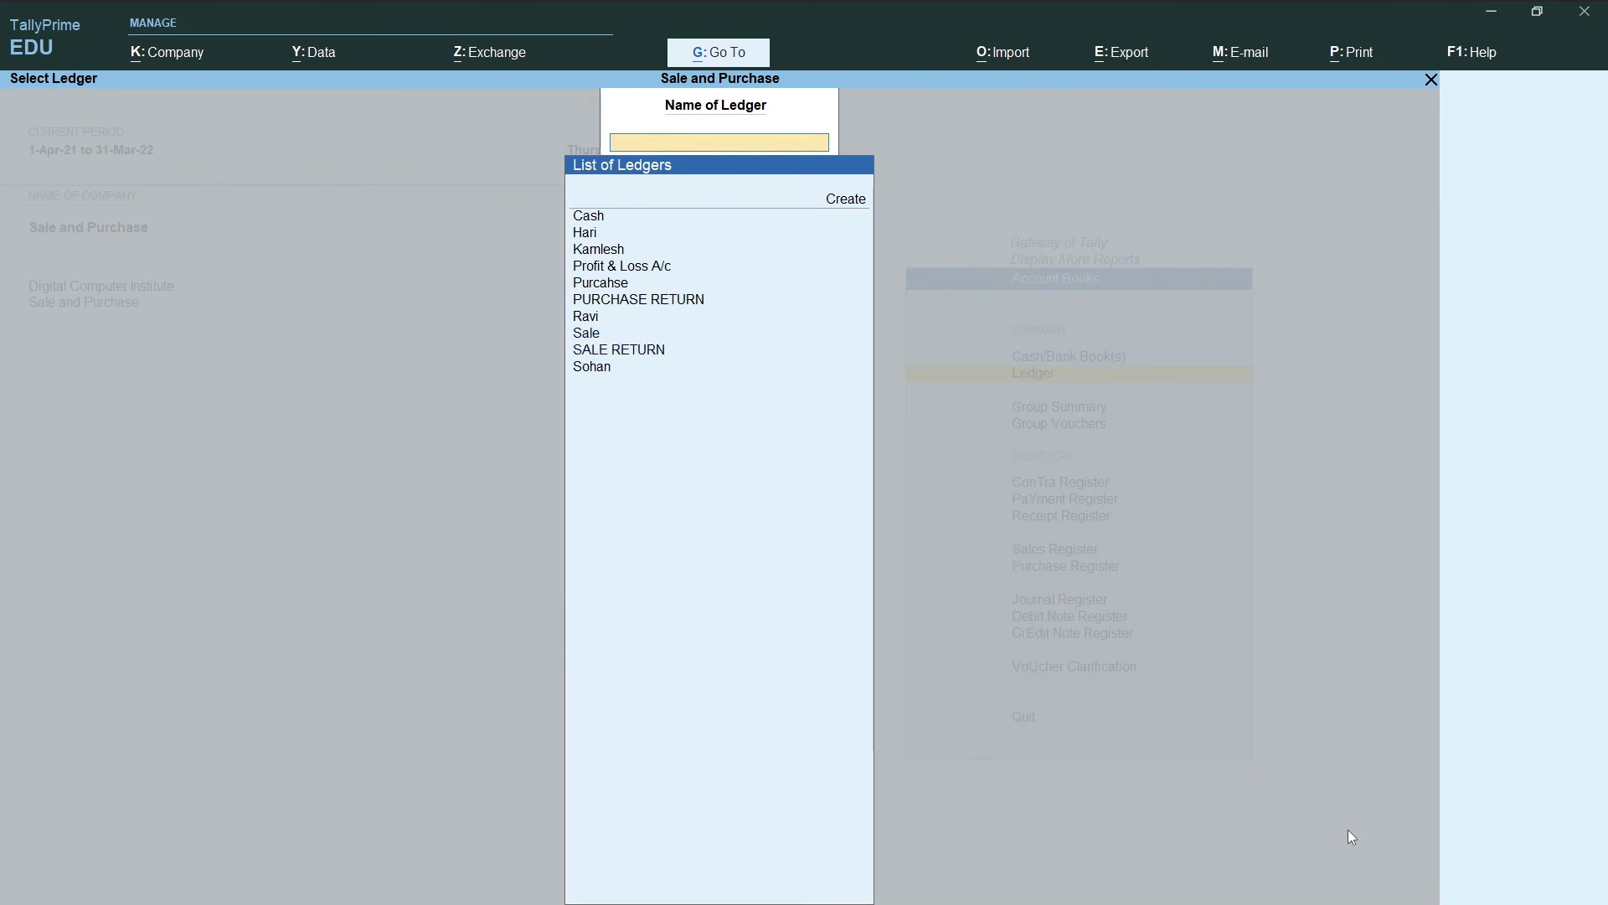
pyautogui.press('Escape')
pyautogui.press('Down')
pyautogui.press('Down')
pyautogui.press('Down')
pyautogui.press('Down')
pyautogui.press('Down')
pyautogui.press('Down')
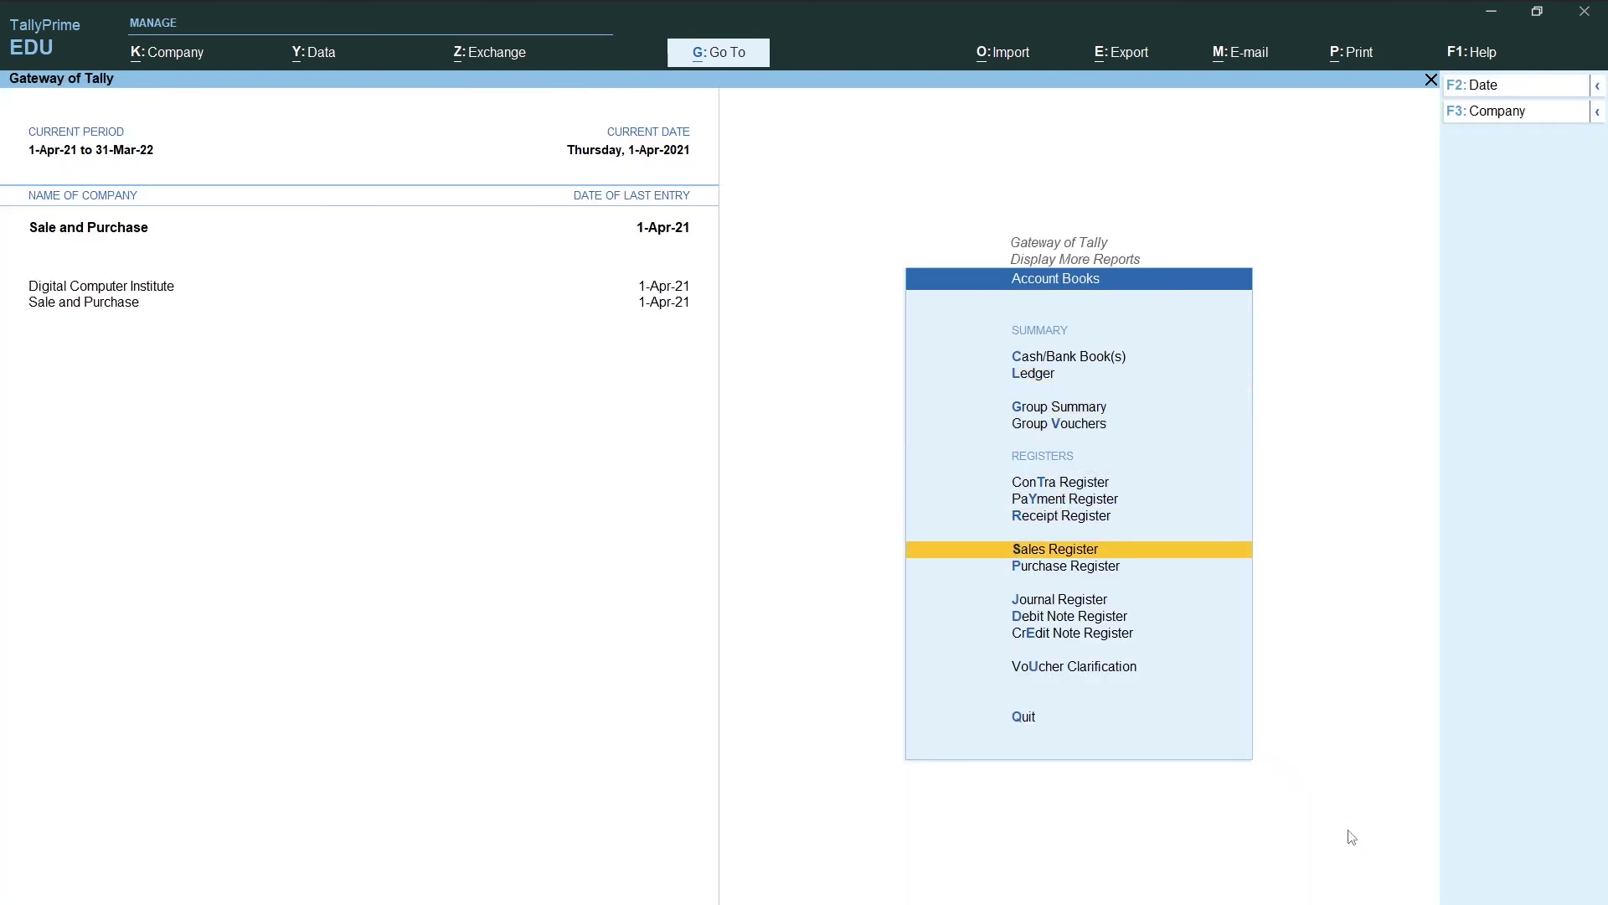
pyautogui.press('Return')
pyautogui.press('Return')
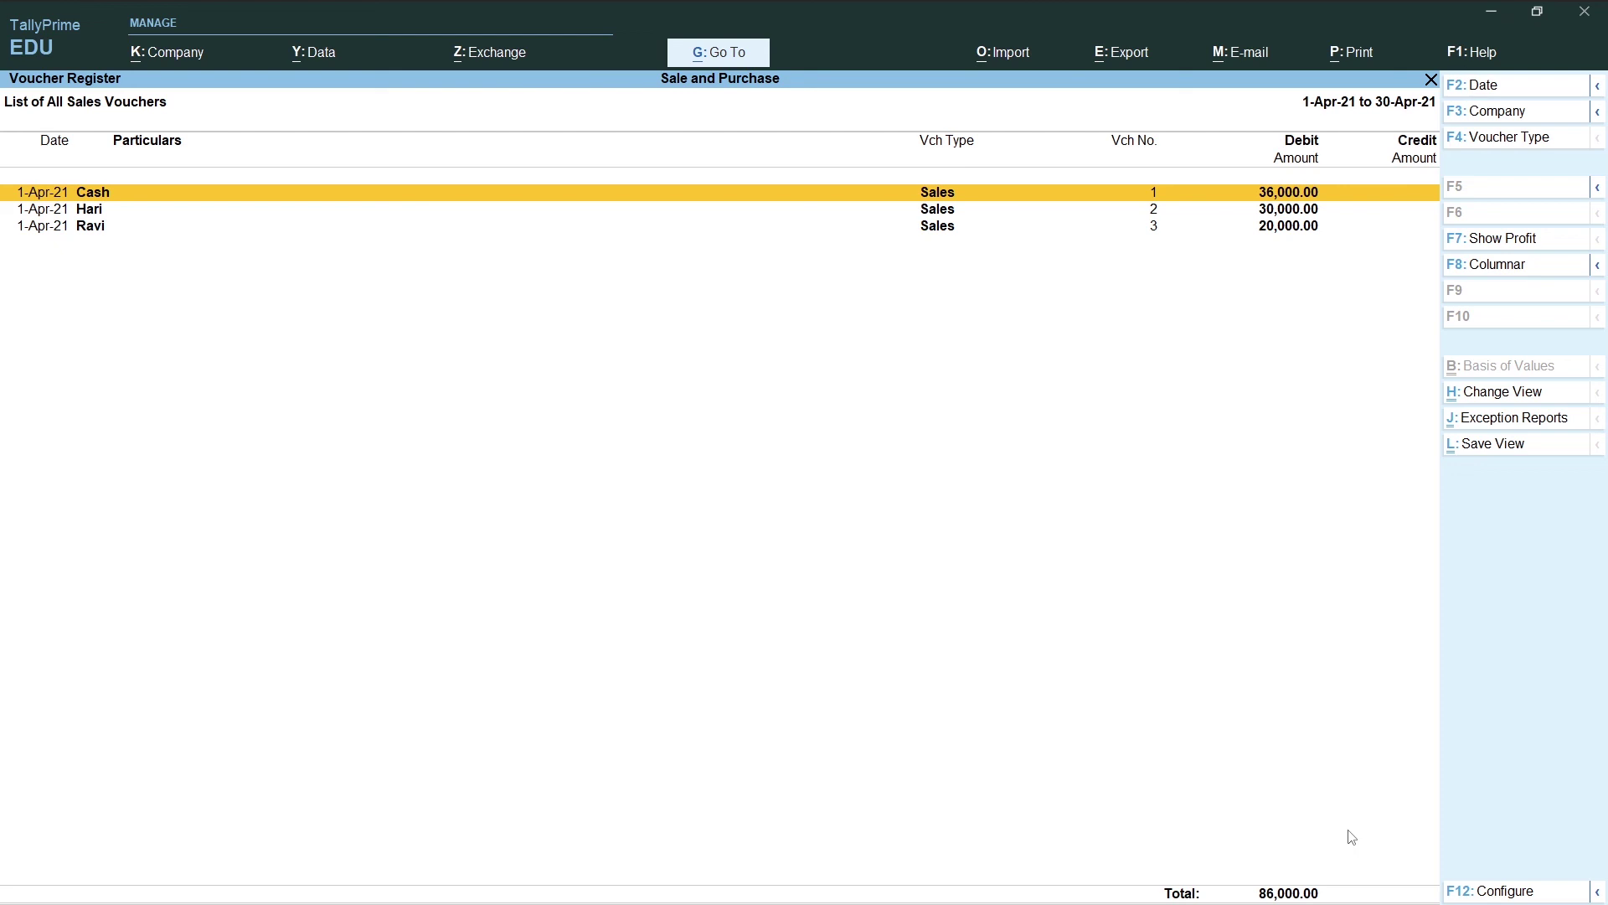
# Close the Sales Register and return to the Gateway of Tally, declining to quit the program.
pyautogui.press('Escape')
pyautogui.press('Escape')
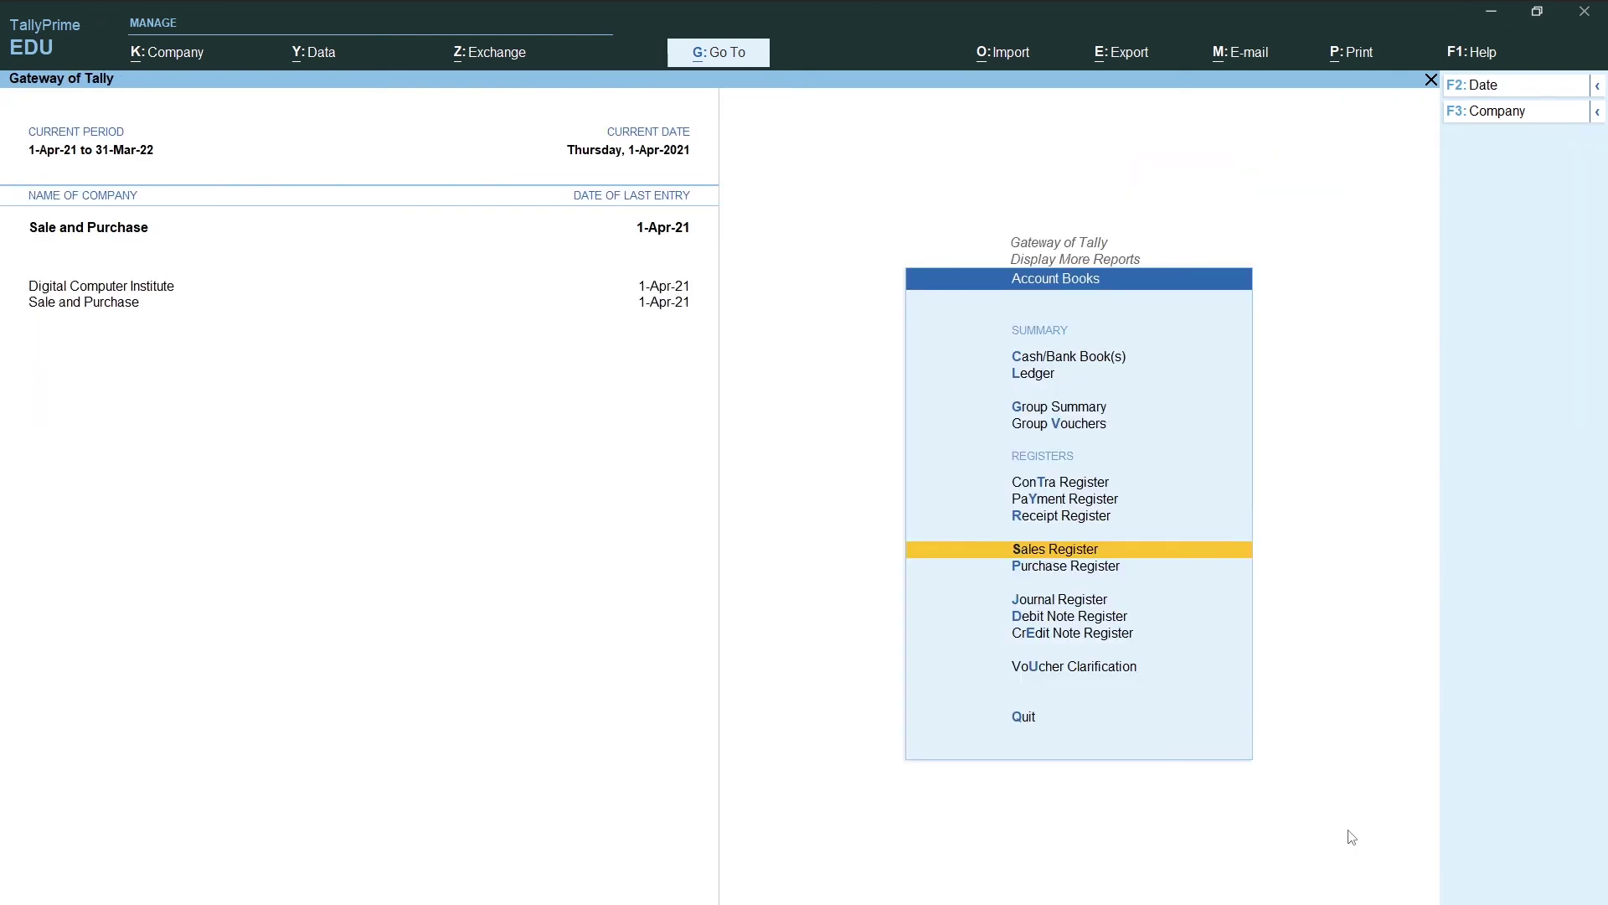
pyautogui.press('Escape')
pyautogui.press('Escape')
pyautogui.press('Escape')
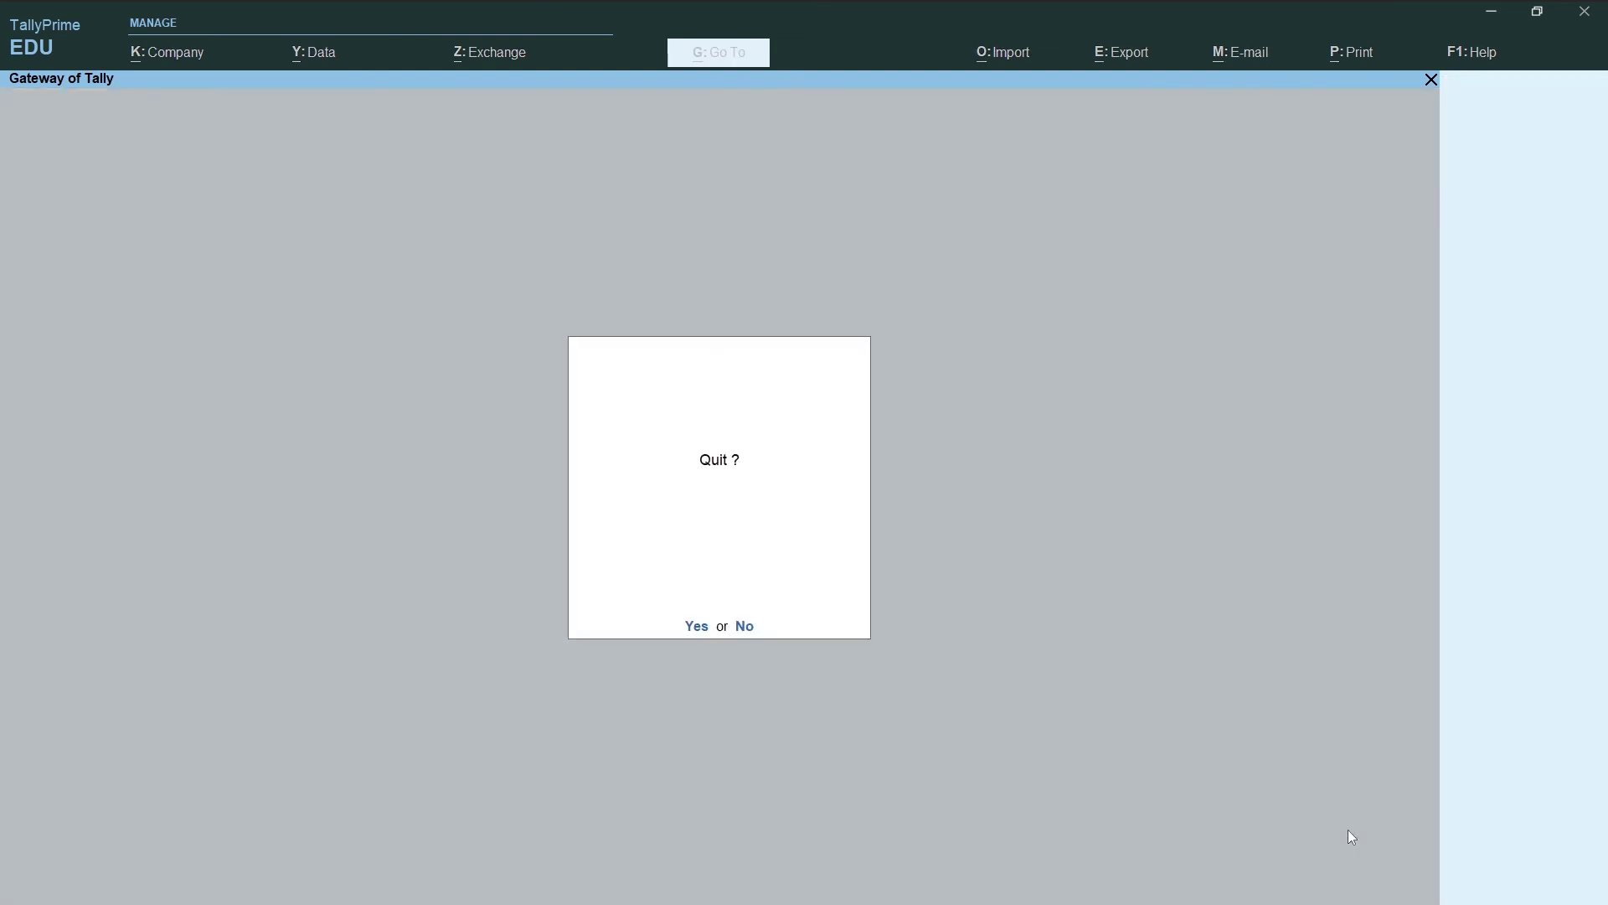
pyautogui.press('Escape')
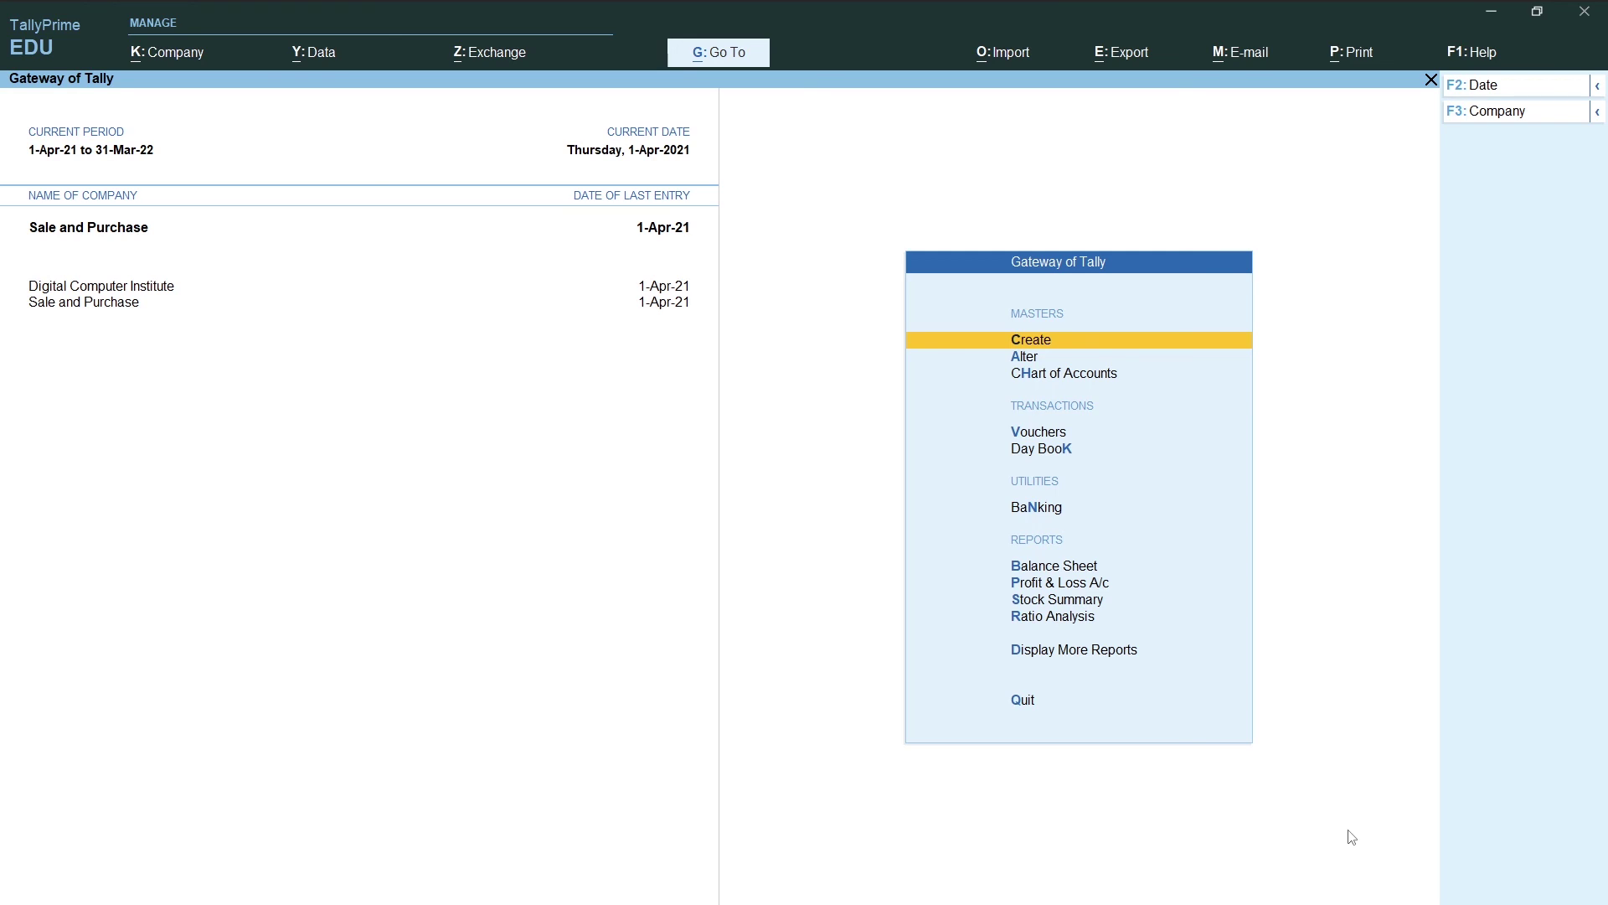
# Open Display More Reports and look for the next accounting report to view.
pyautogui.press('Down')
pyautogui.press('Down')
pyautogui.press('Down')
pyautogui.press('Down')
pyautogui.press('Down')
pyautogui.press('Down')
pyautogui.press('Down')
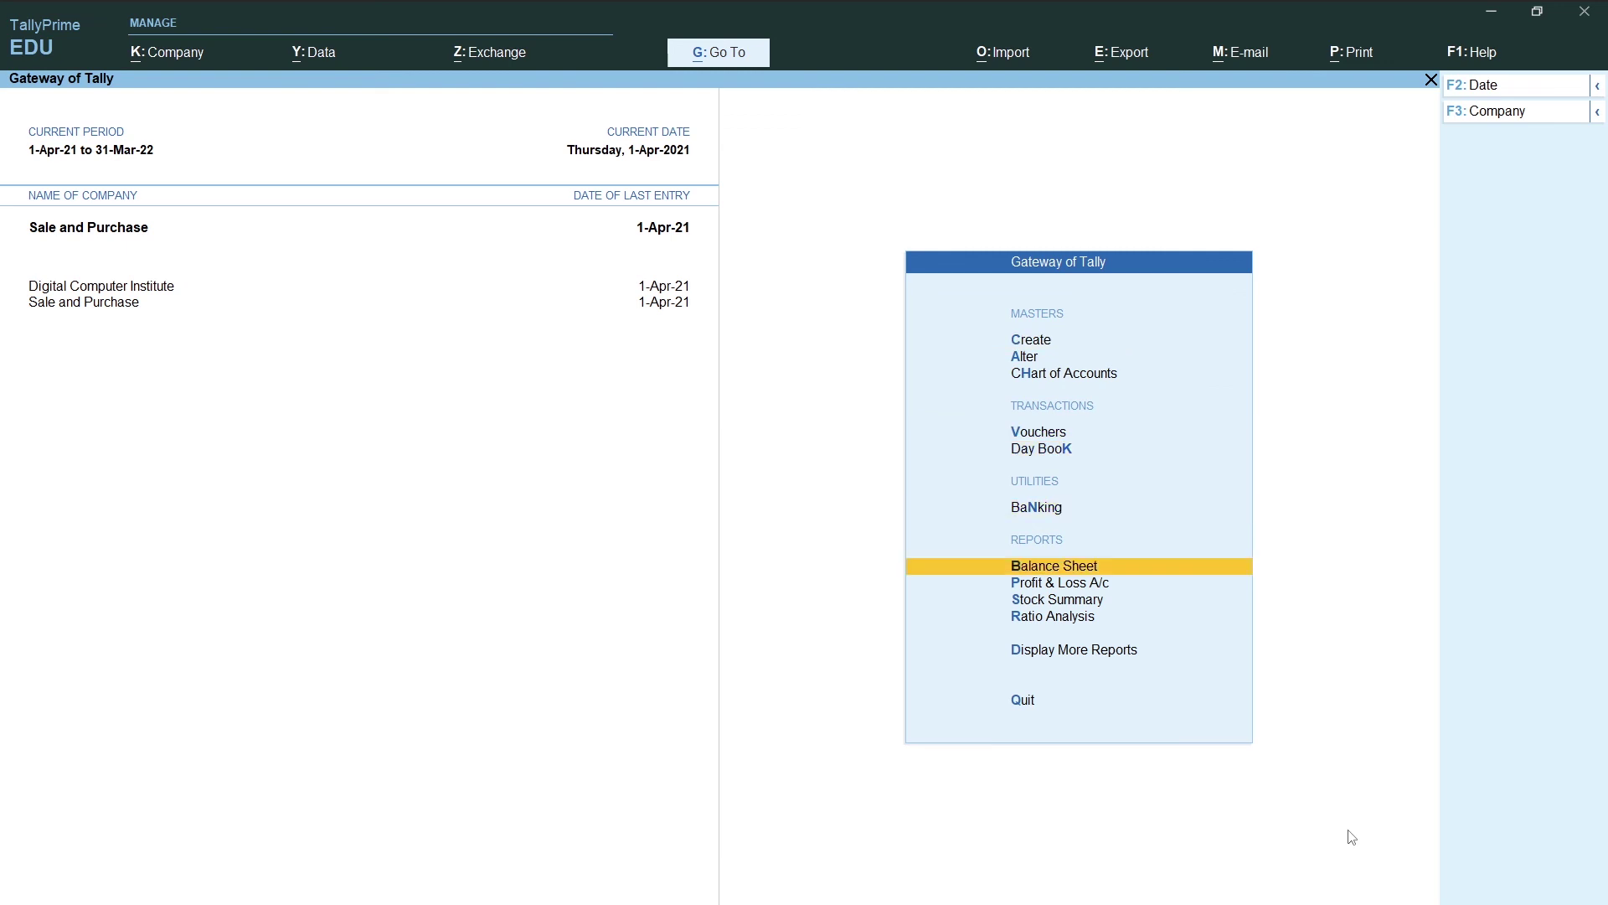
pyautogui.press('Down')
pyautogui.press('Down')
pyautogui.press('Down')
pyautogui.press('Return')
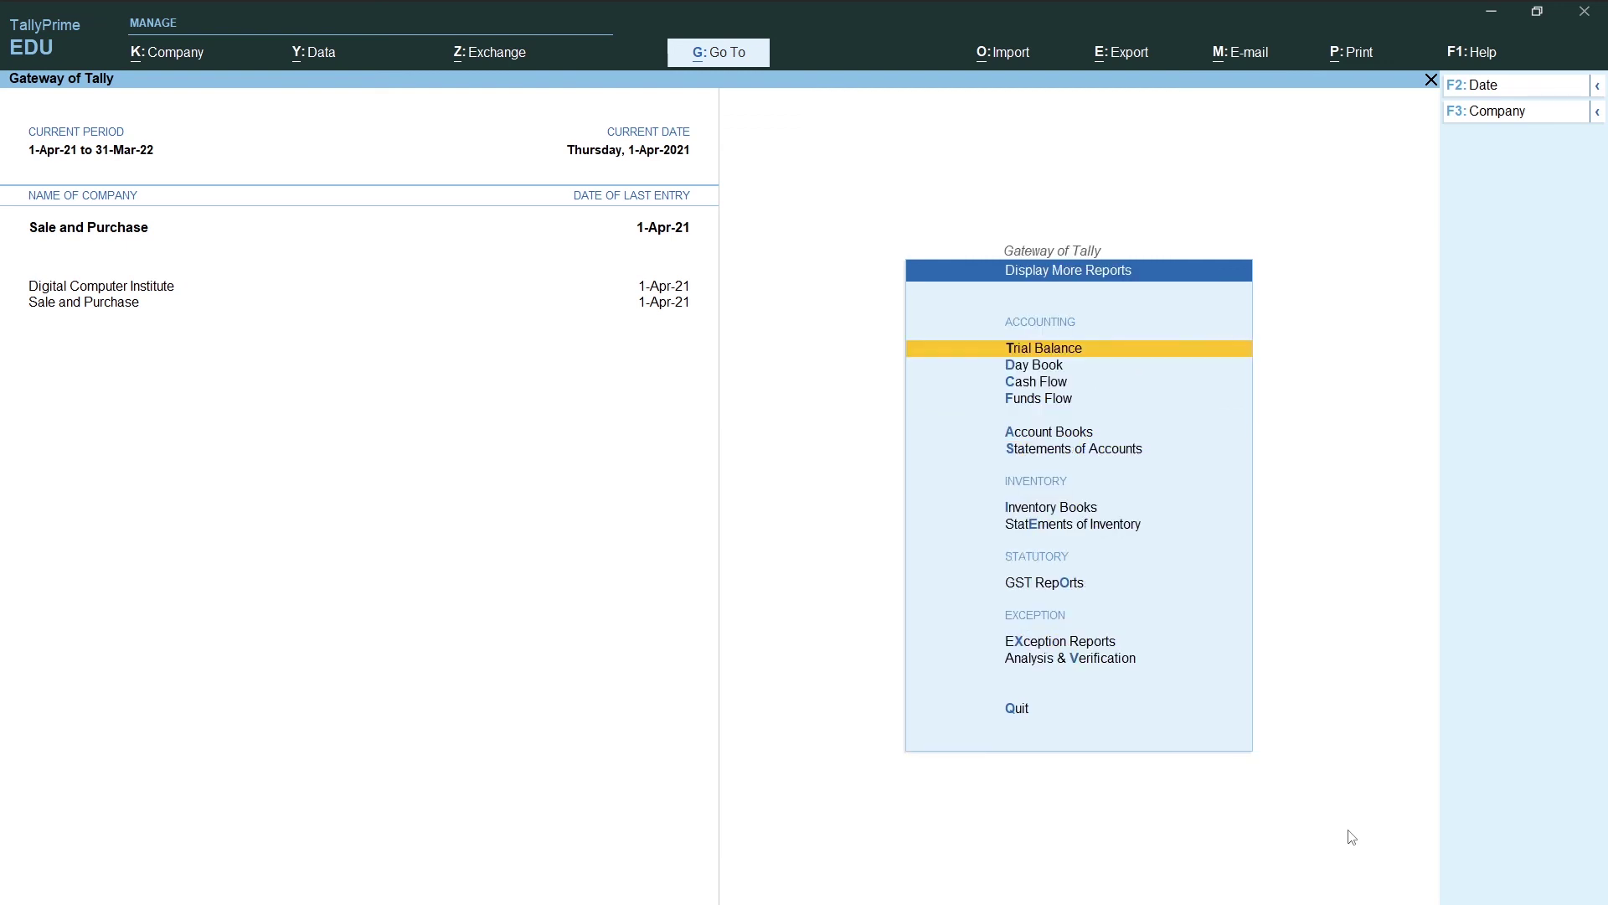
pyautogui.press('Down')
pyautogui.press('Down')
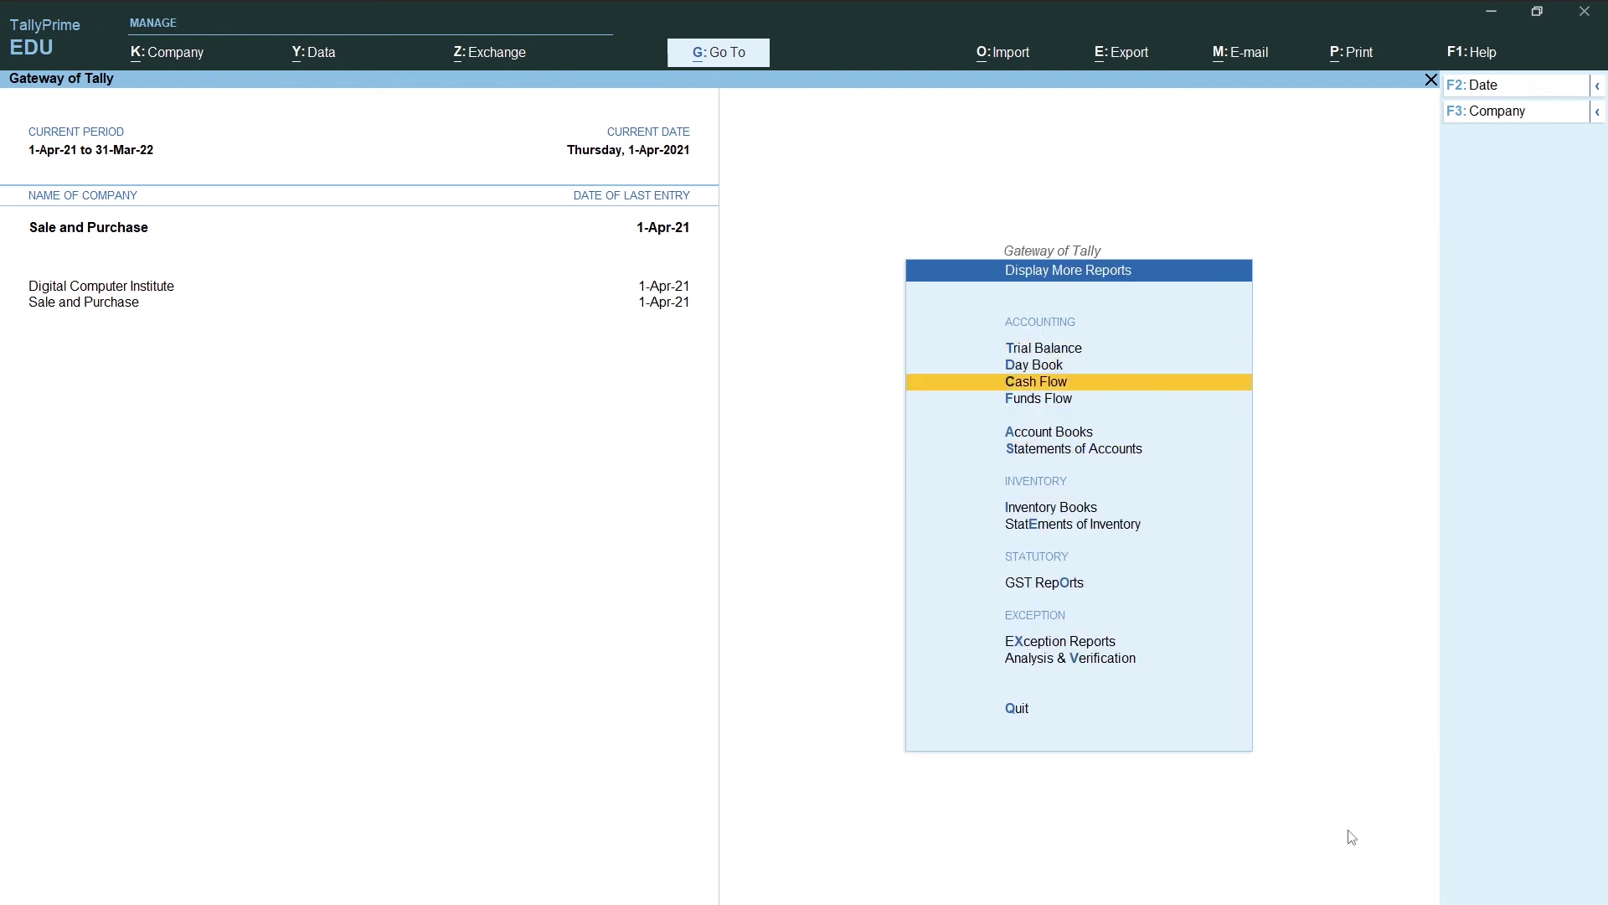